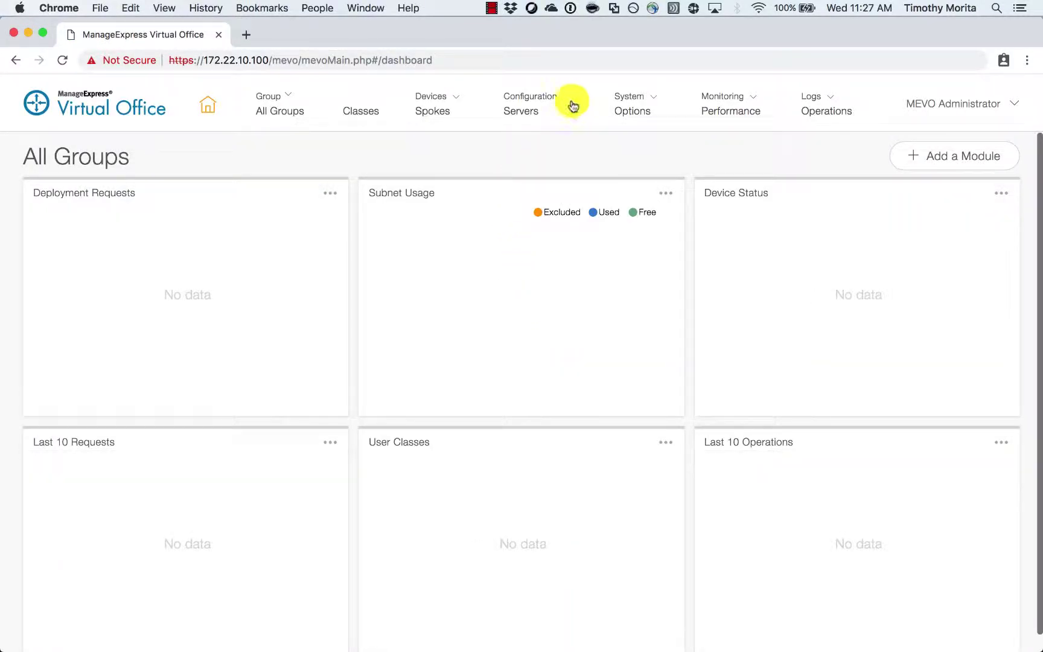
- On the Servers page, add a new server with the Authentication Server role
left_click(566, 102)
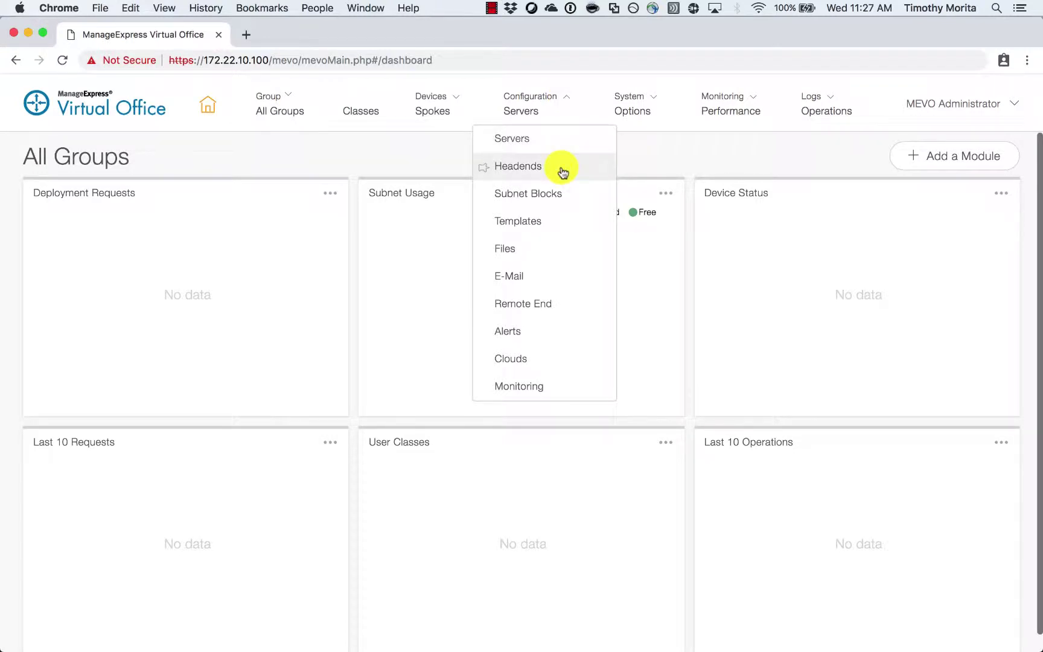
left_click(562, 140)
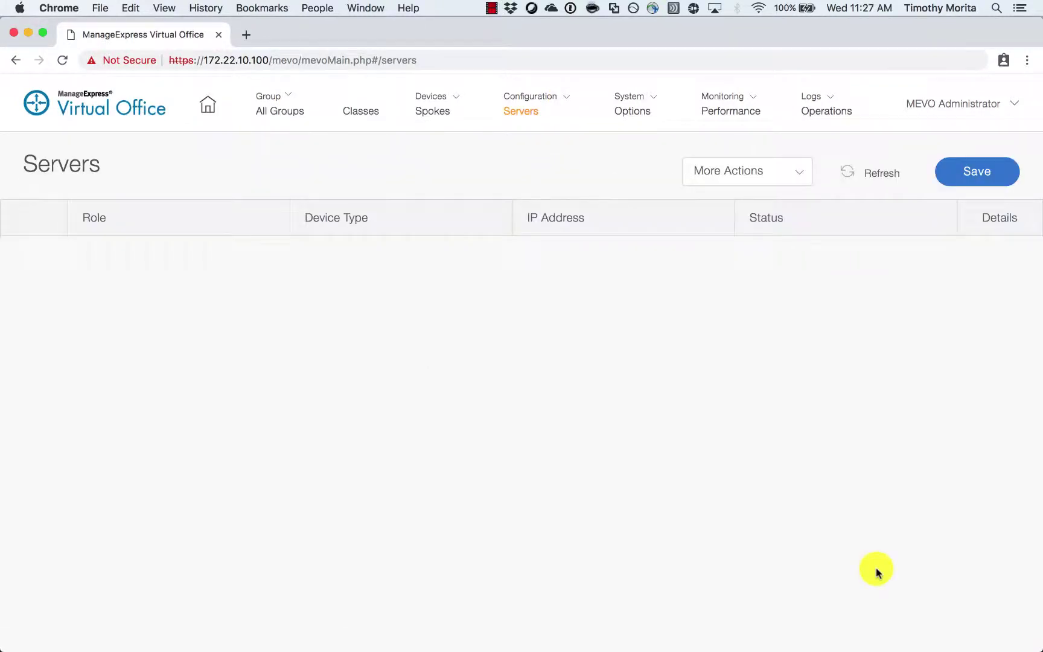
left_click(794, 173)
left_click(777, 204)
left_click(522, 324)
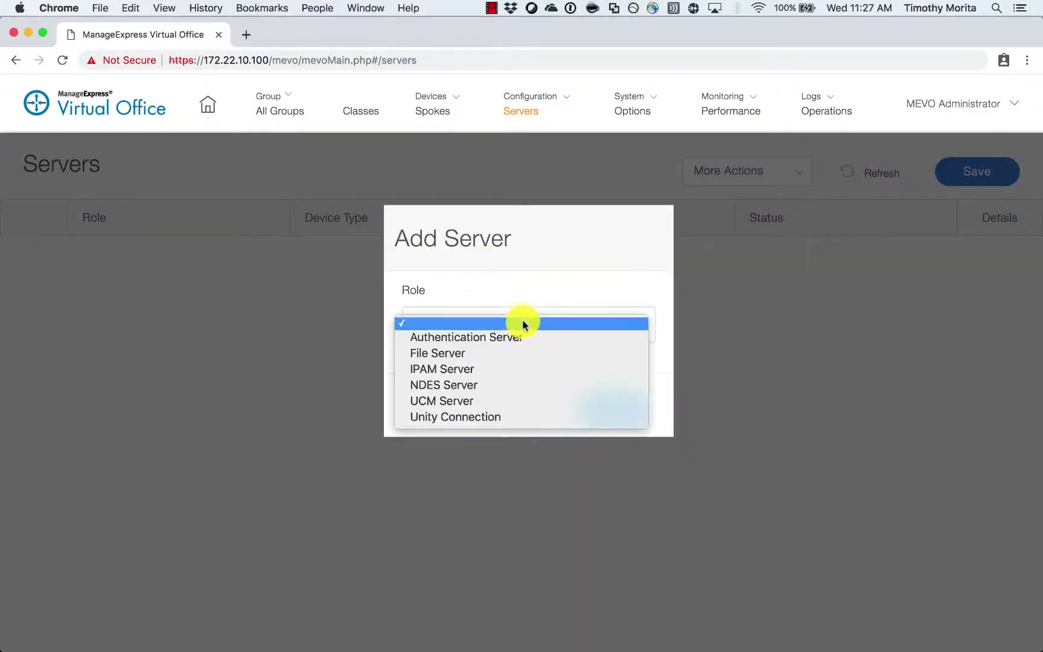
left_click(517, 341)
left_click(599, 416)
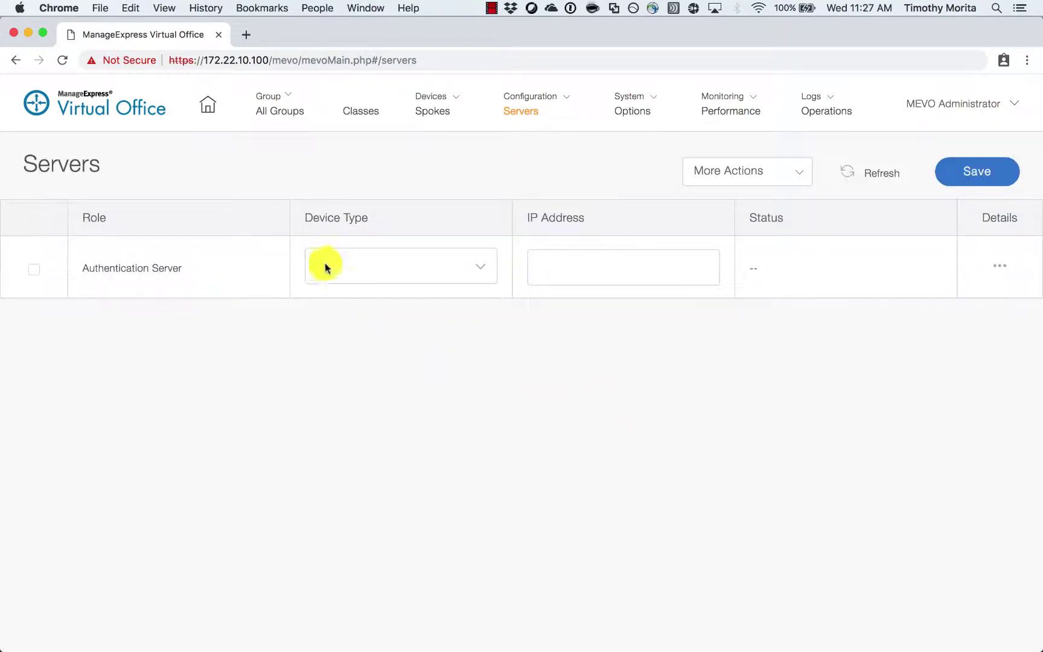
- Make the new authentication server a RADIUS Server at 172.22.2.158
left_click(323, 265)
left_click(367, 277)
left_click(576, 270)
type("1")
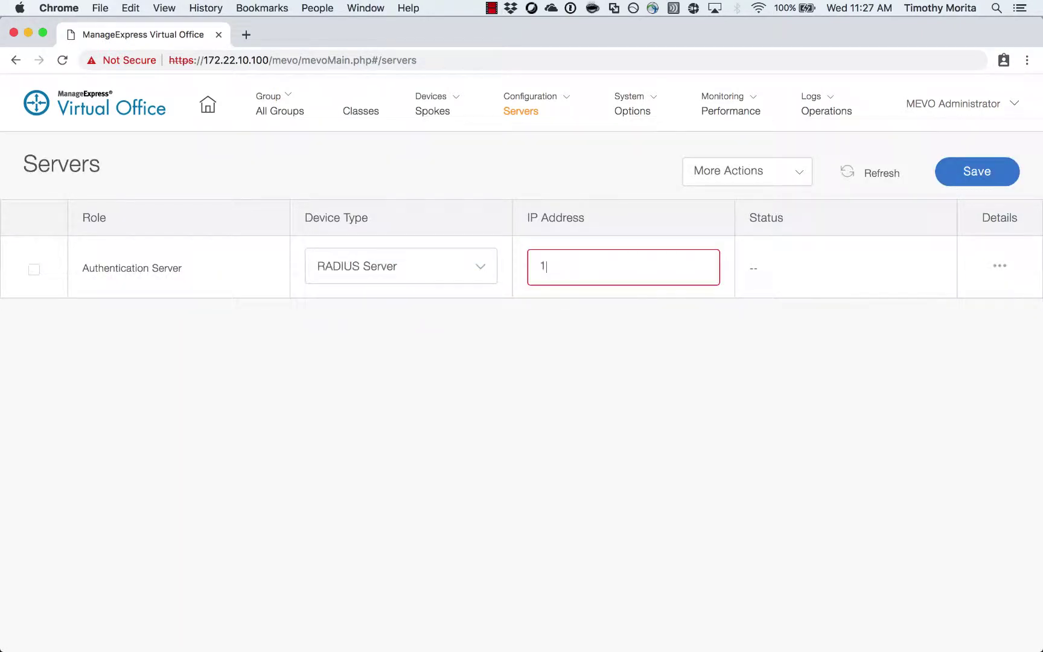
type("72.22.2.158")
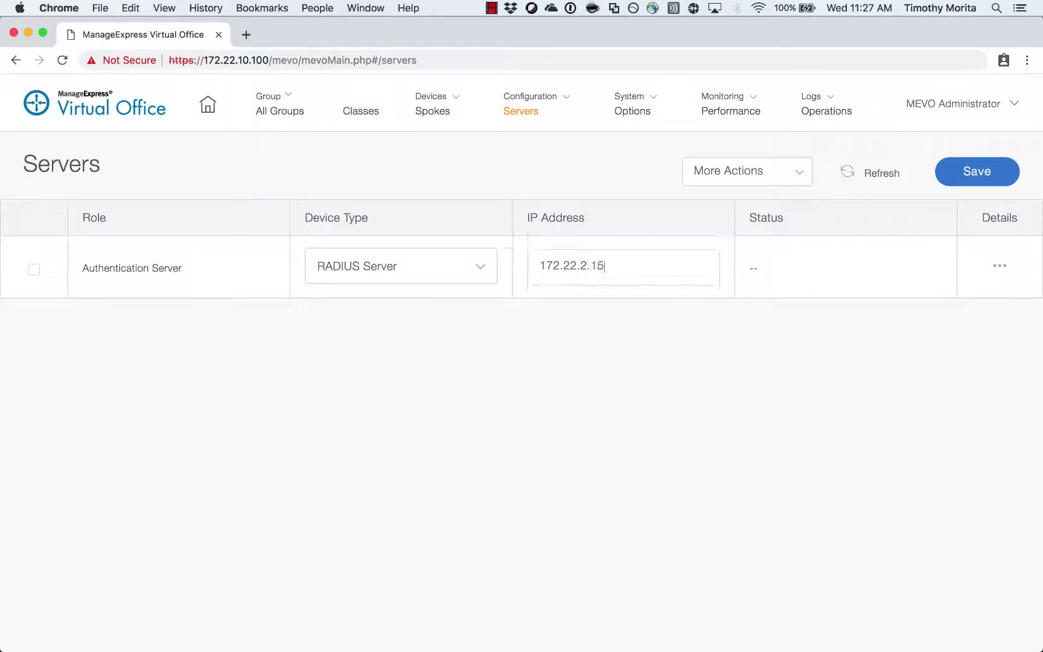
left_click(1000, 267)
- Save the RADIUS details: a server key, PAP method, ports 1812/1813 and server 172.22.2.158
left_click(333, 340)
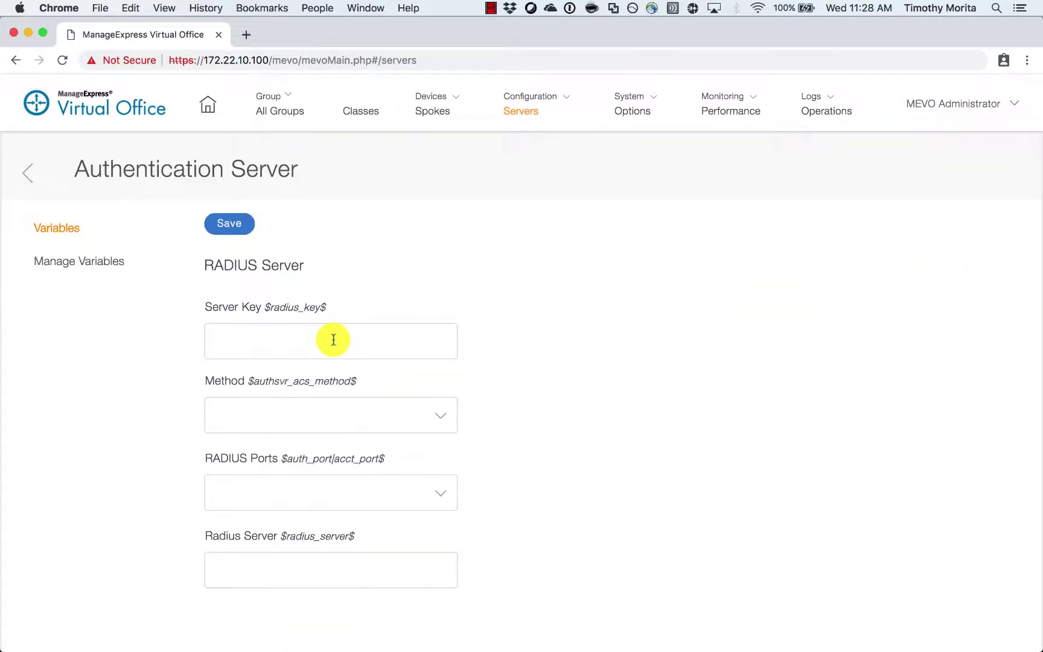
type("•••••")
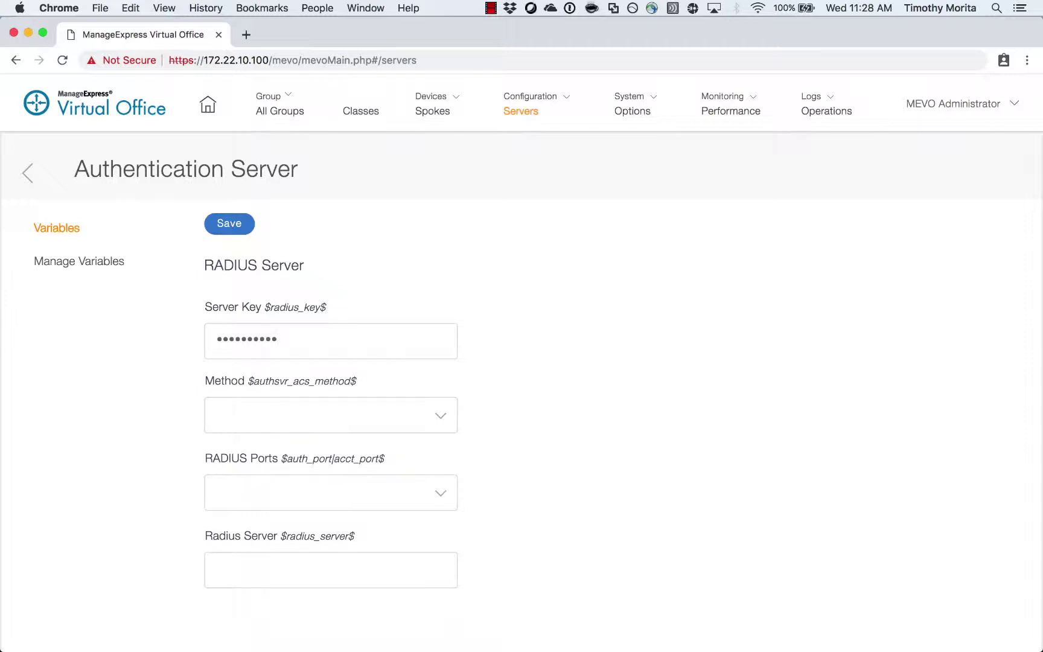
left_click(381, 417)
left_click(388, 427)
left_click(385, 497)
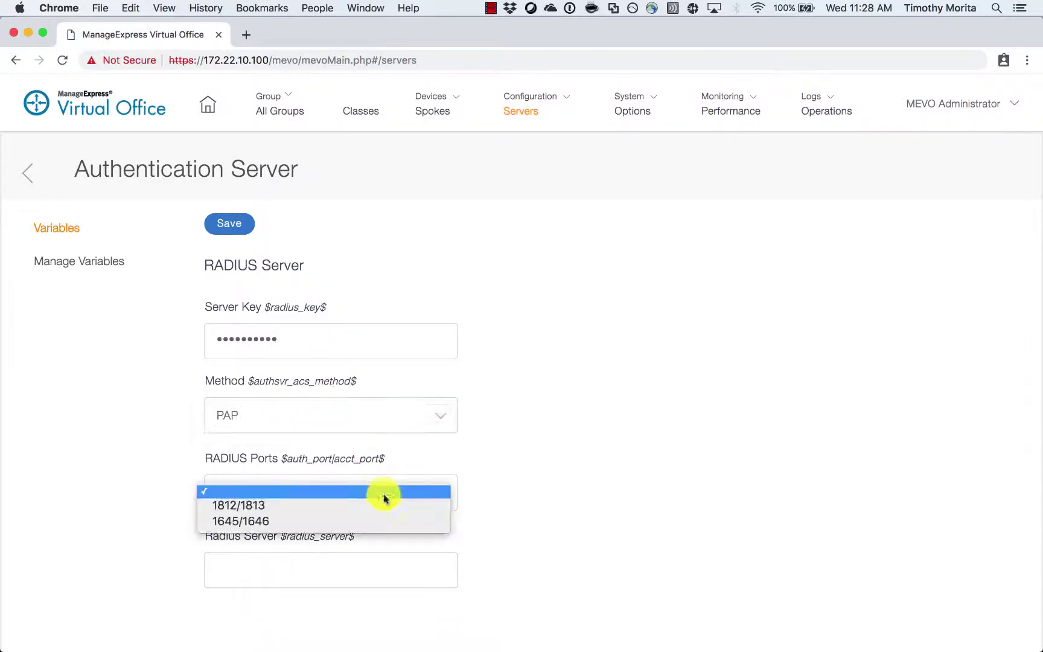
left_click(362, 505)
type("1")
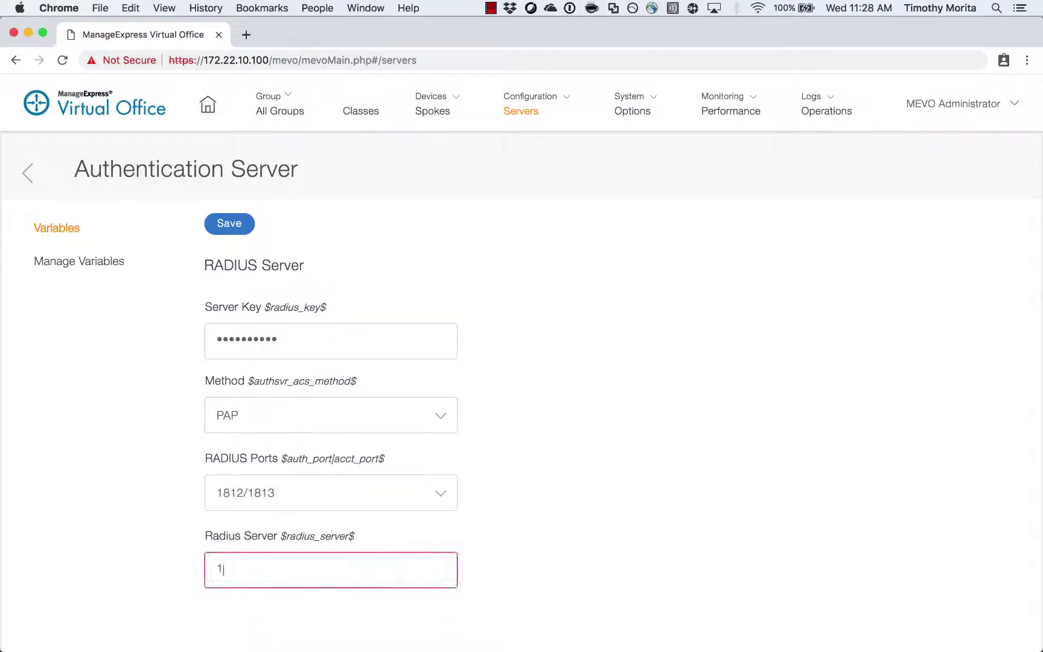
type("72.22.2.158")
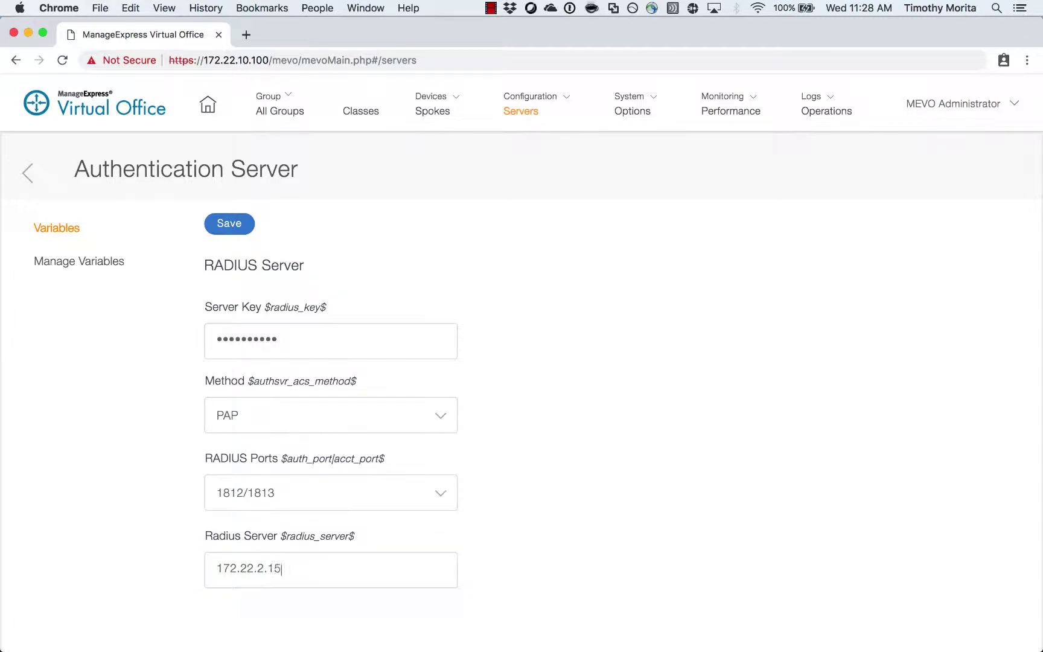
left_click(241, 229)
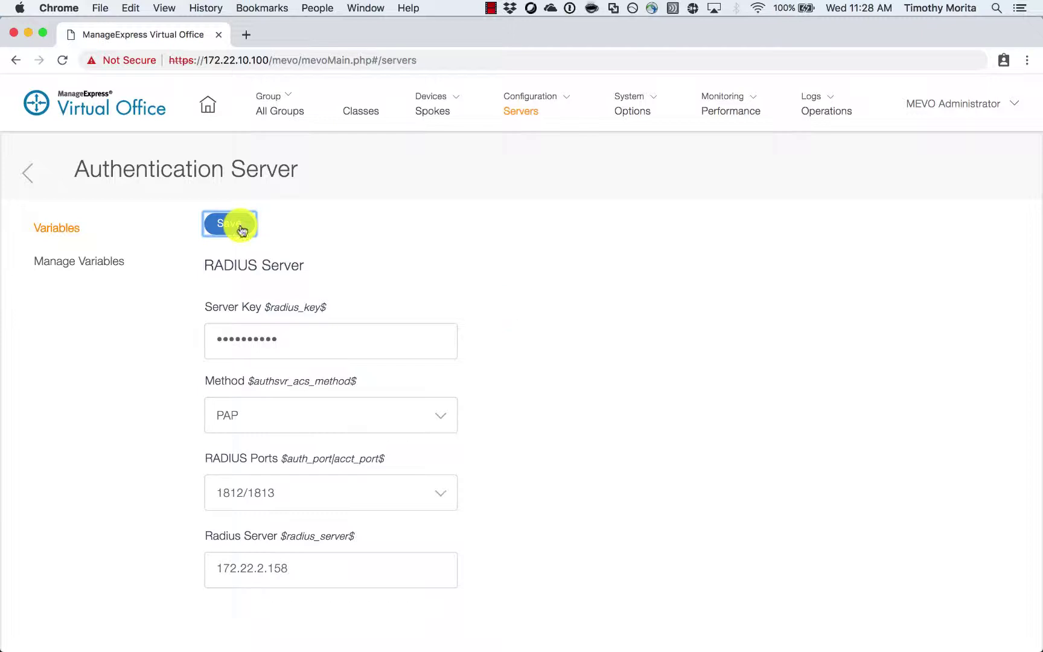
- Return to the servers list, save it and acknowledge the success message
left_click(28, 172)
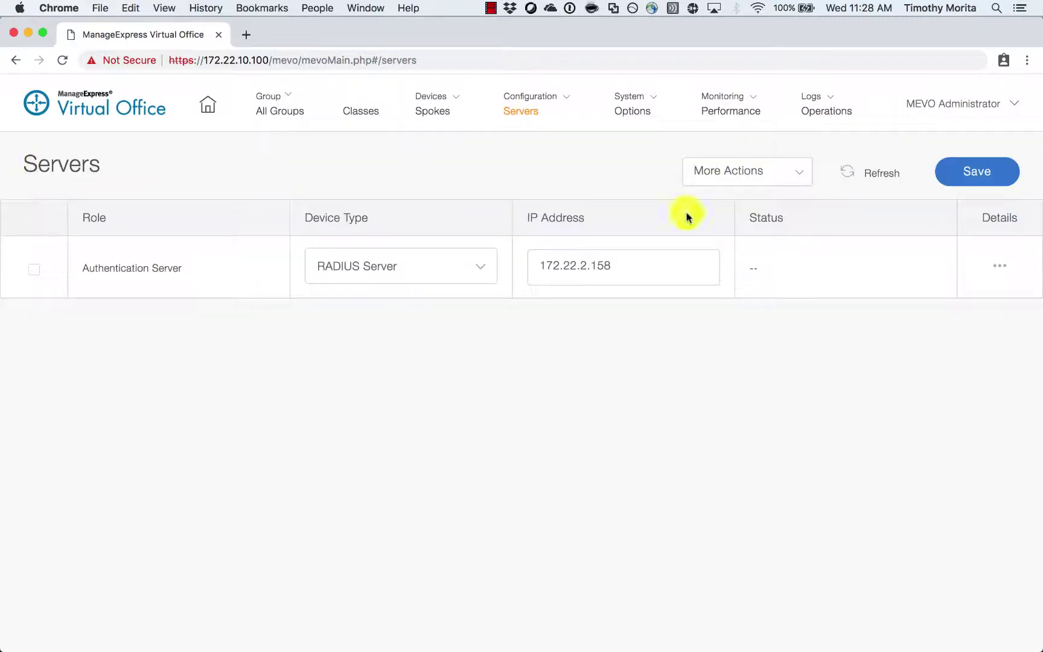
left_click(1005, 173)
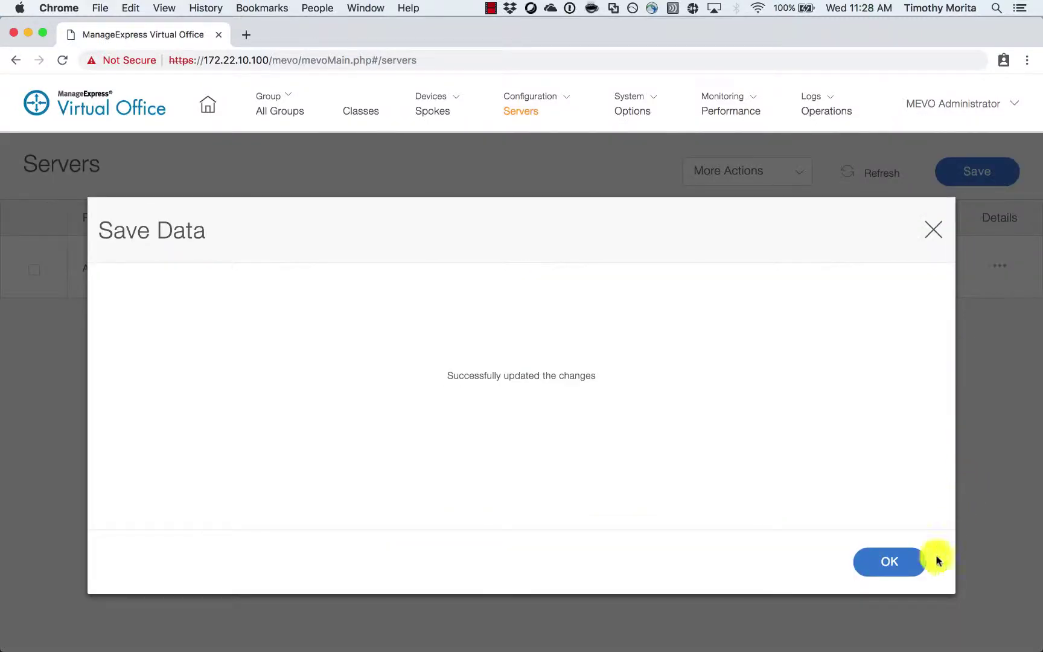
left_click(915, 563)
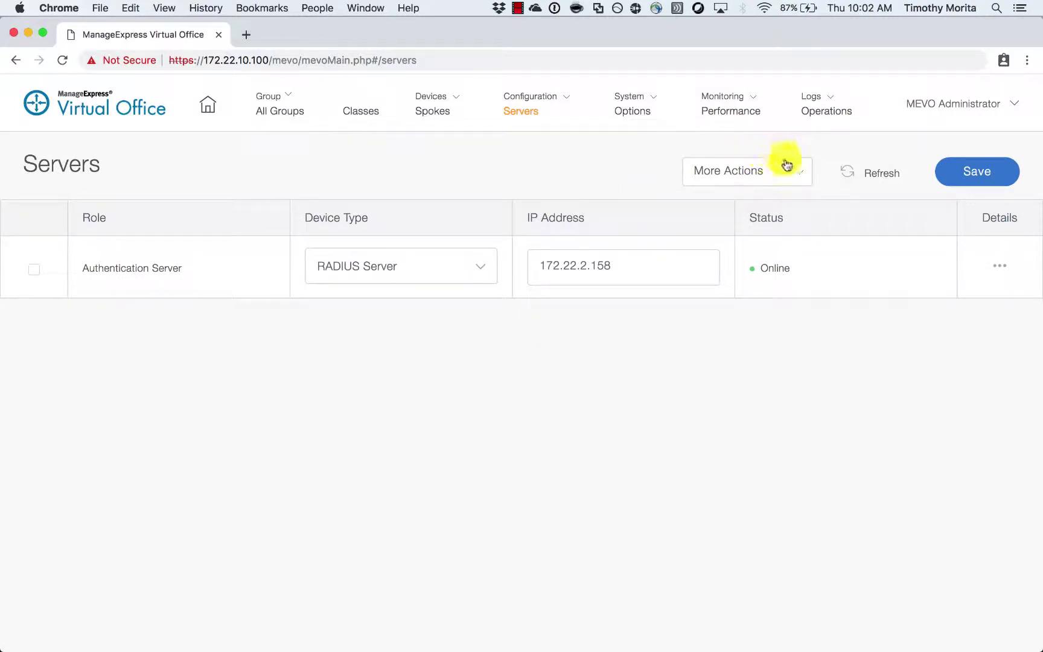
- Add an NDES Server of device type Microsoft NDES at 172.22.2.9
left_click(789, 173)
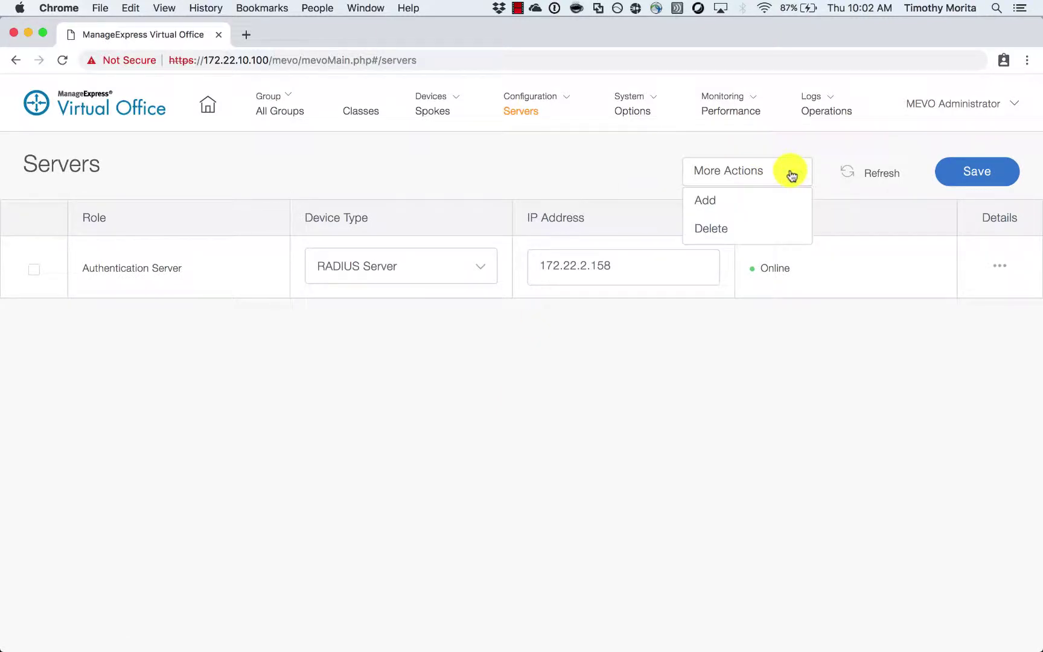
left_click(774, 198)
left_click(554, 327)
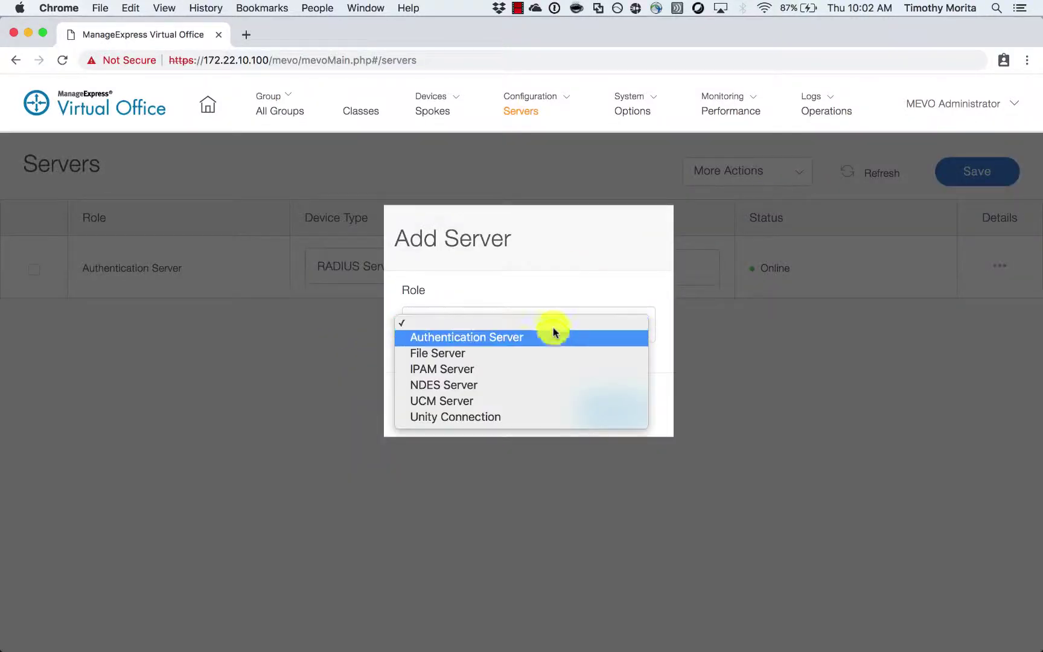
left_click(546, 385)
left_click(603, 406)
left_click(438, 330)
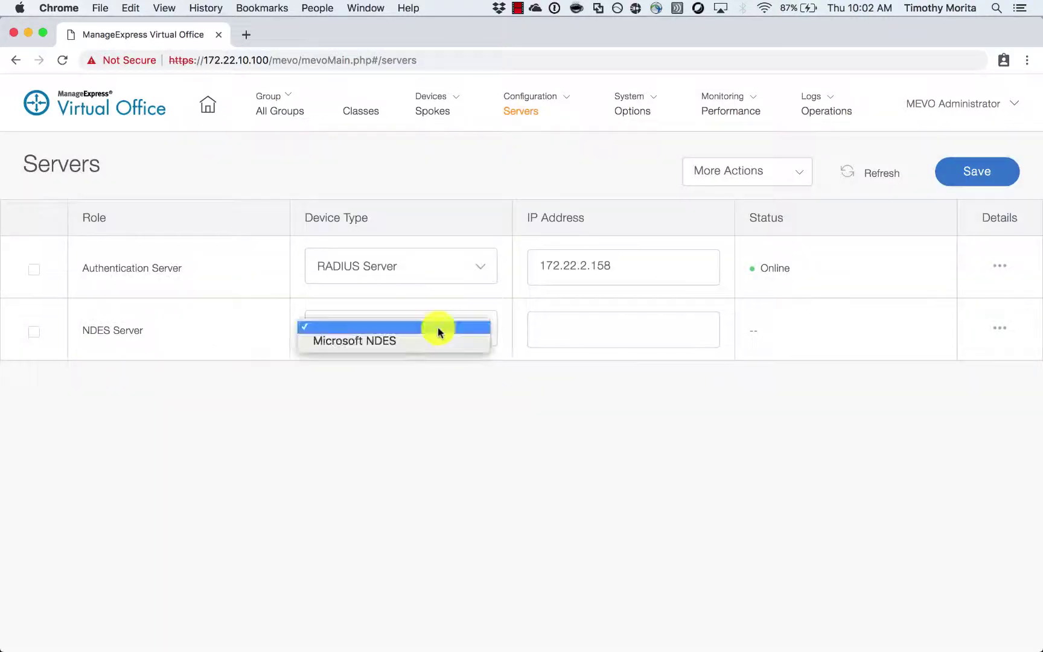
left_click(438, 341)
left_click(596, 336)
type("17")
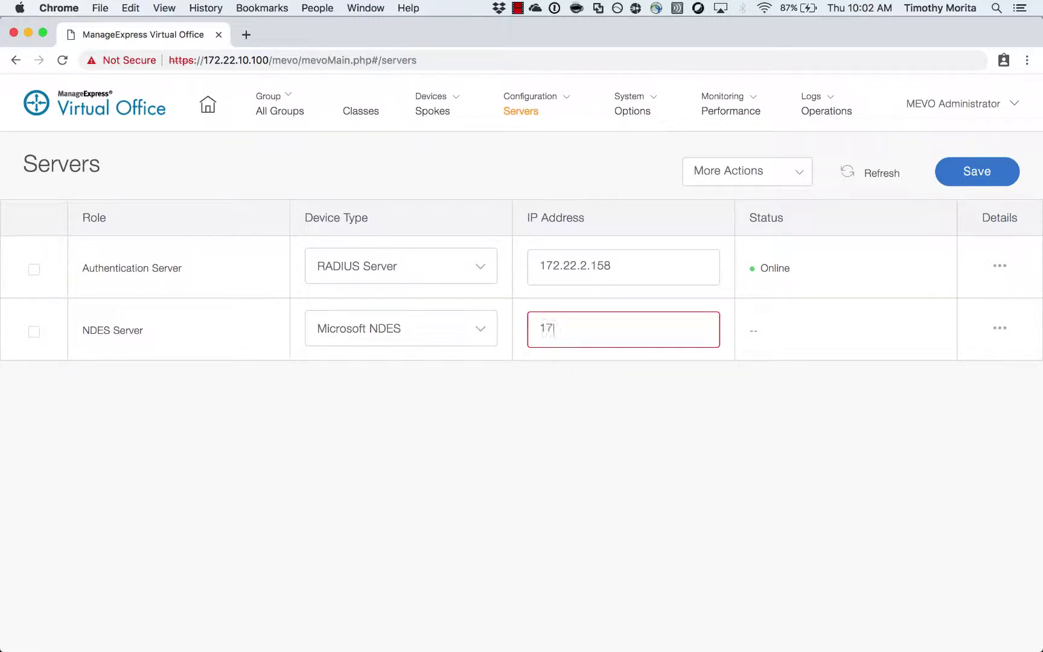
type("2.22.2.9")
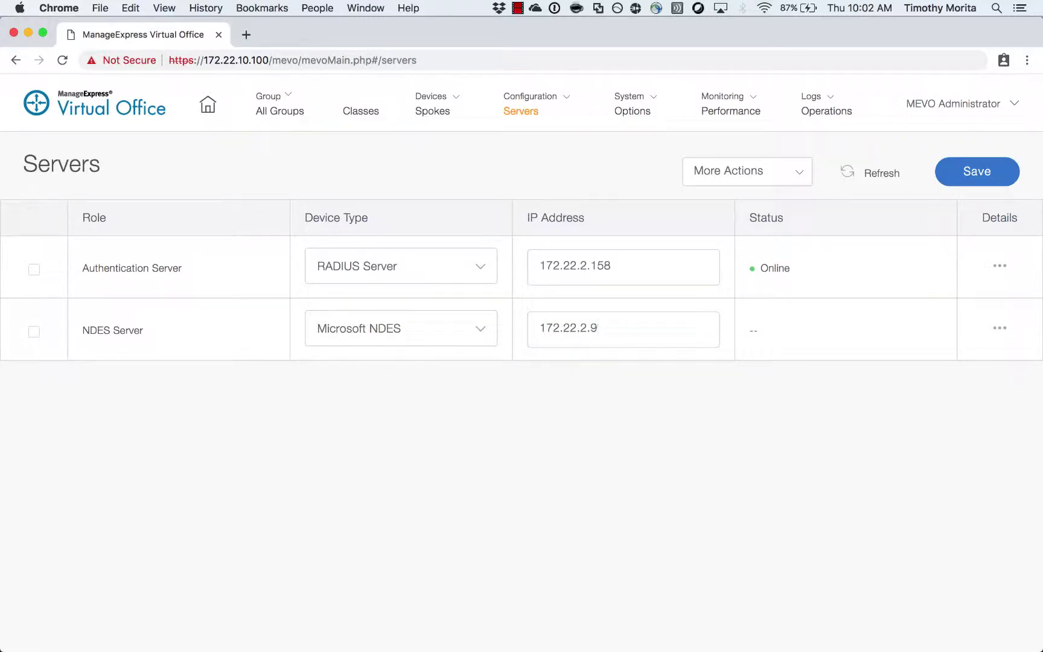
left_click(1000, 329)
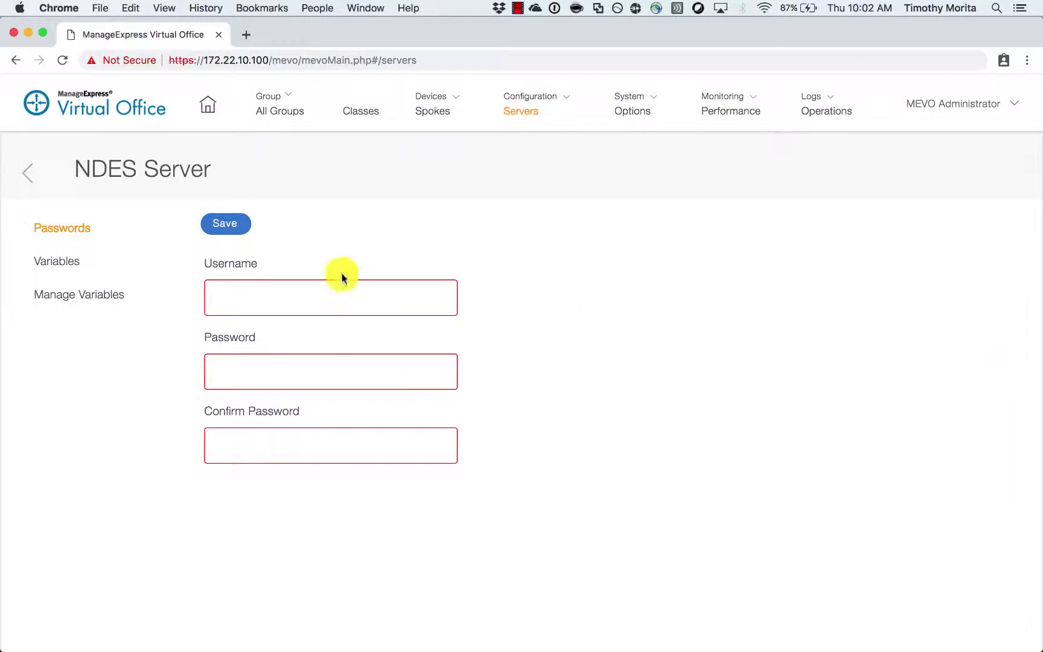
- Save the NDES account username and pasted MS CA fingerprint, then save the server settings
left_click(311, 300)
type("arcananet\\\\")
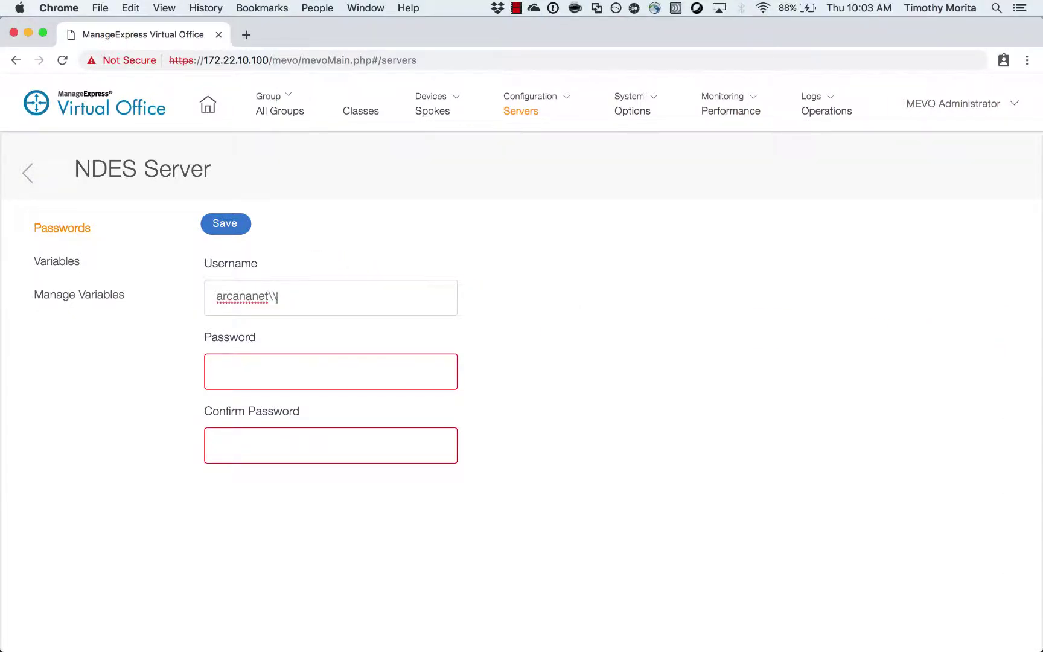
type("•••")
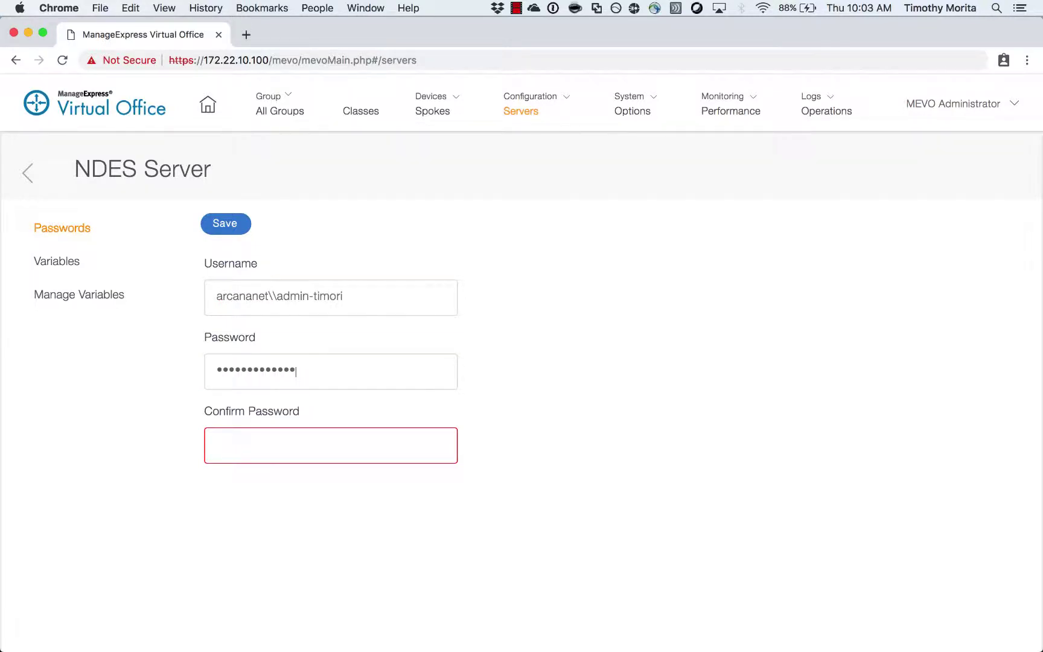
type("••••")
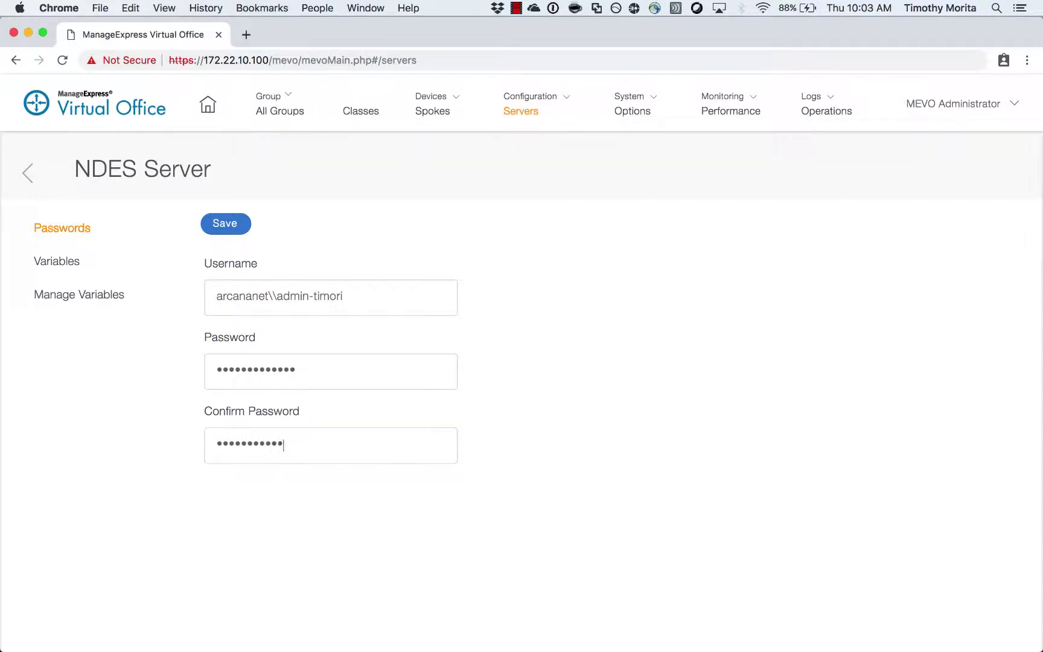
type("•")
left_click(224, 222)
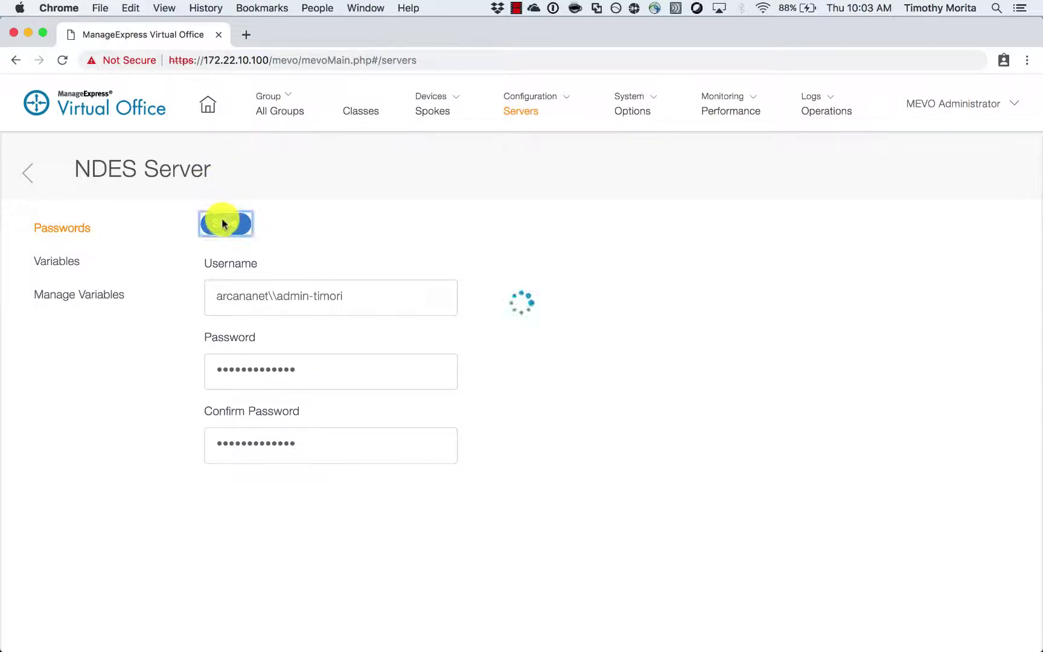
left_click(76, 263)
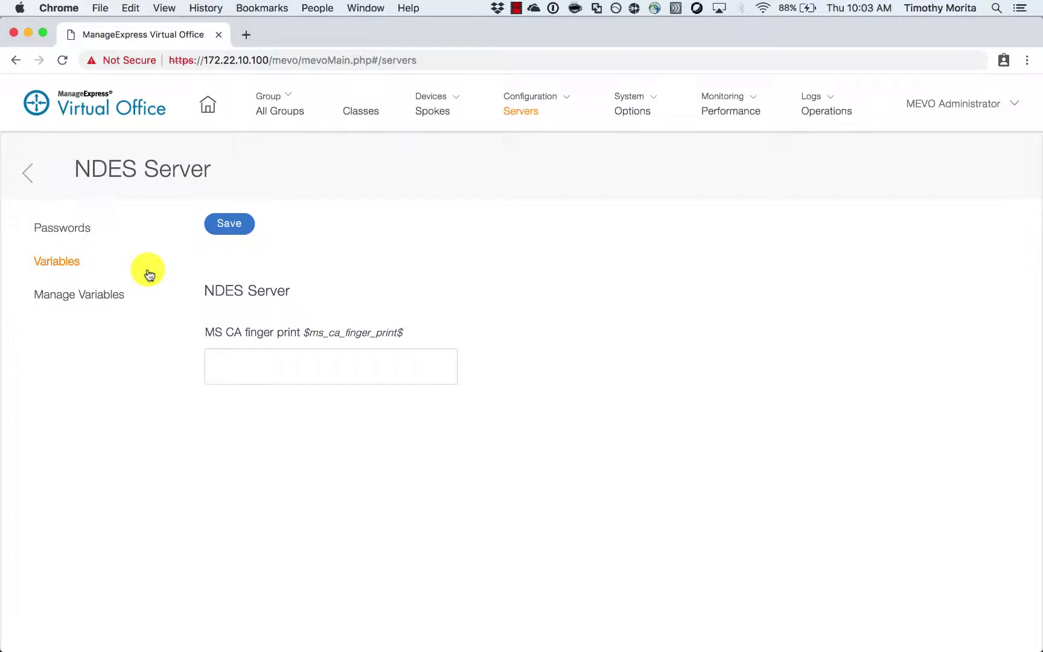
key("super+alt+2")
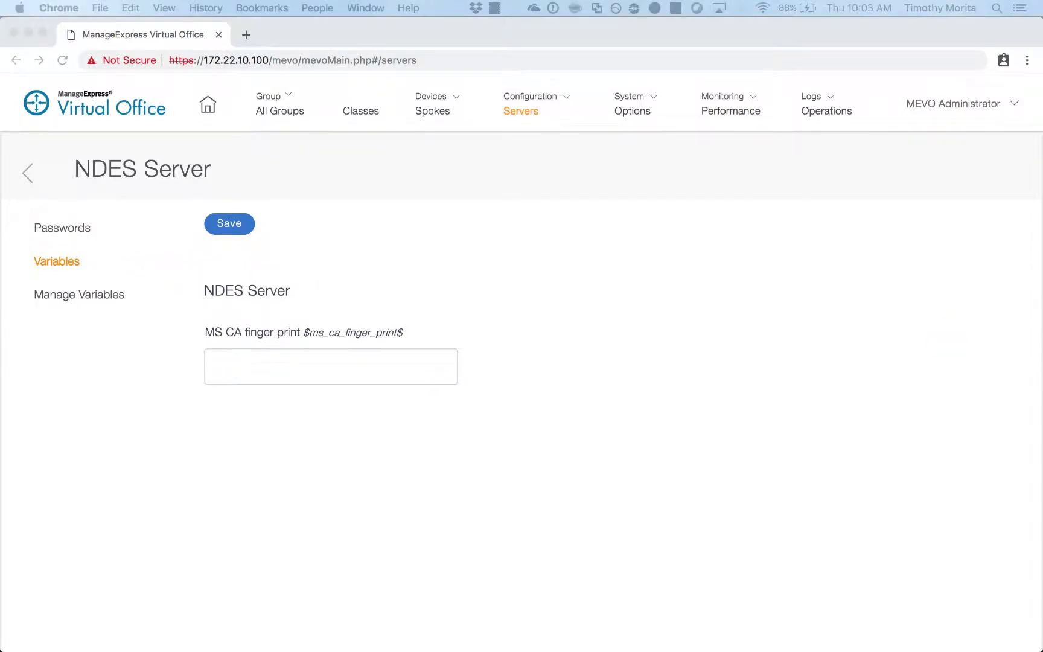
left_click(344, 368)
key("super+v")
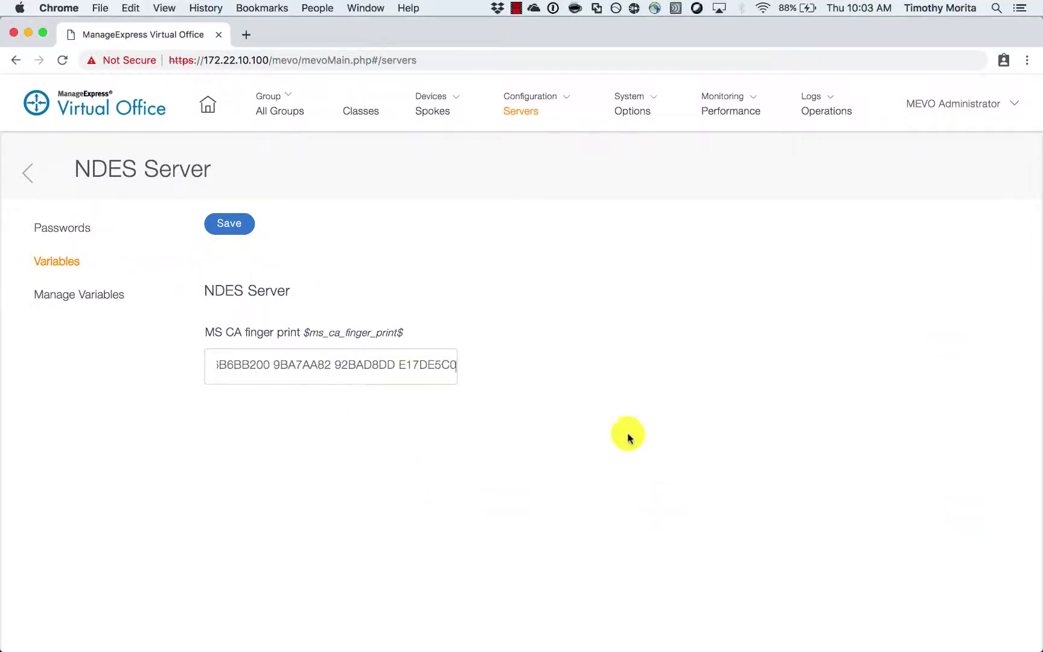
left_click(219, 223)
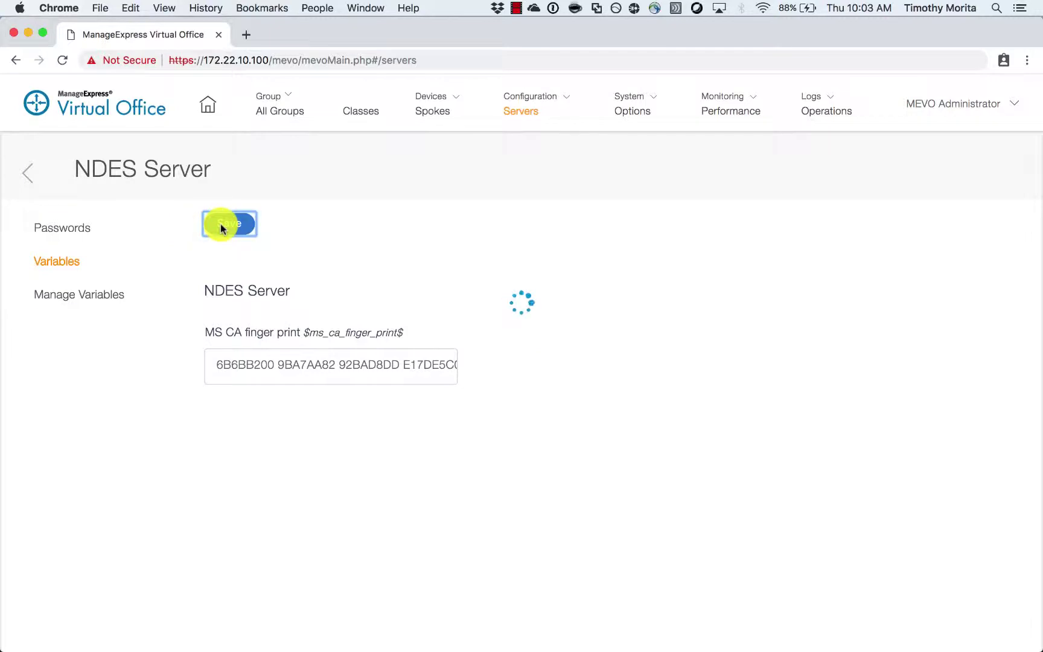
left_click(32, 180)
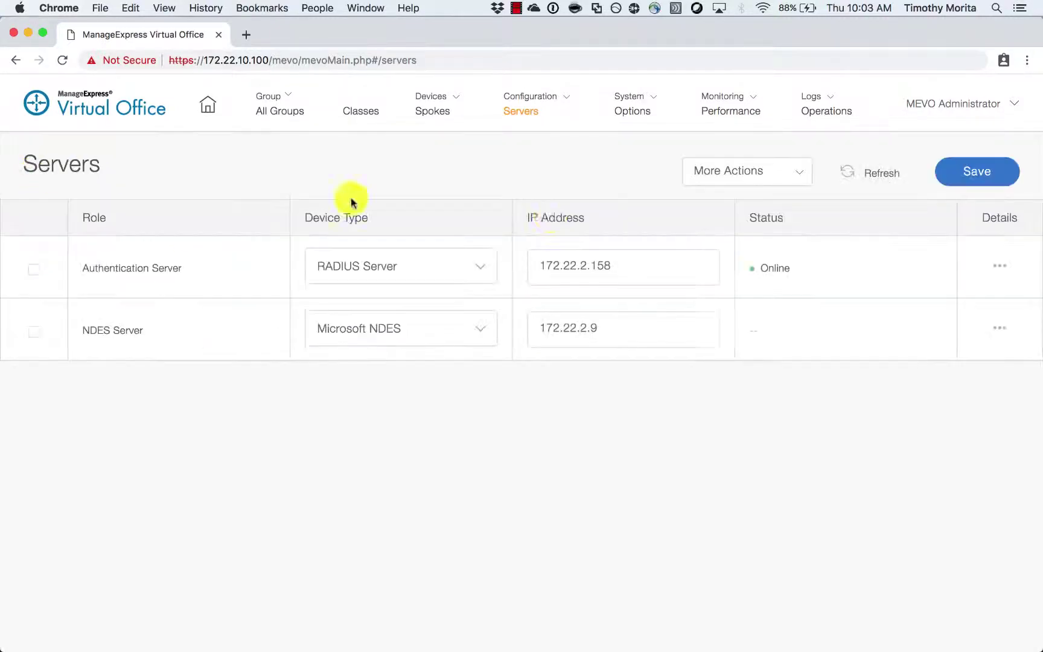
left_click(973, 172)
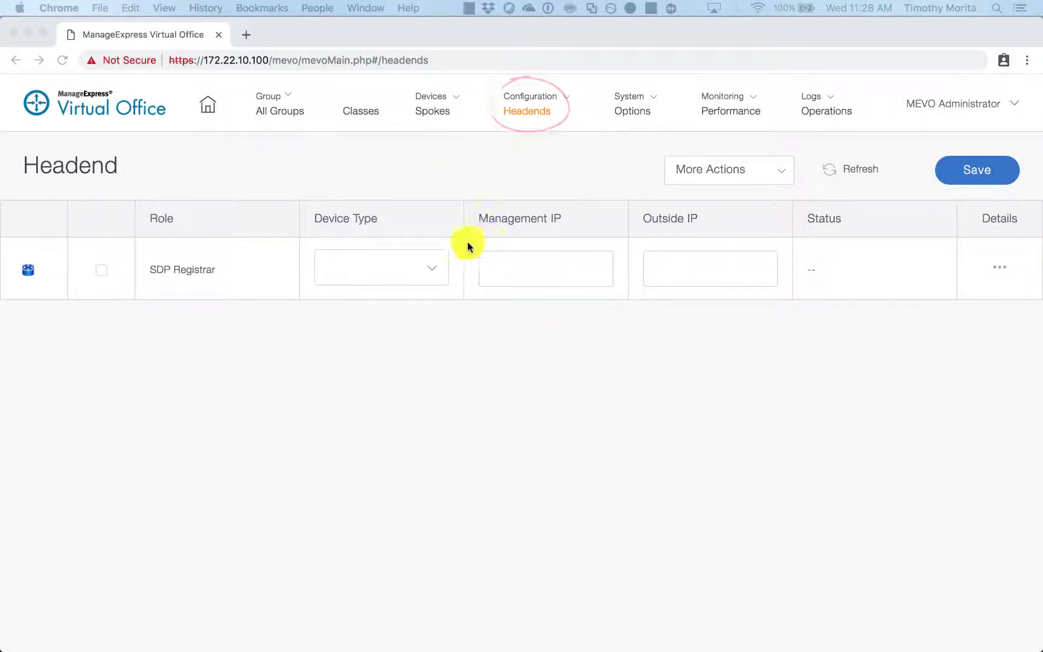
- Set the SDP Registrar to Cisco 2911, management IP 172.22.2.211, outside IP 208.115.110.211
left_click(436, 272)
left_click(436, 272)
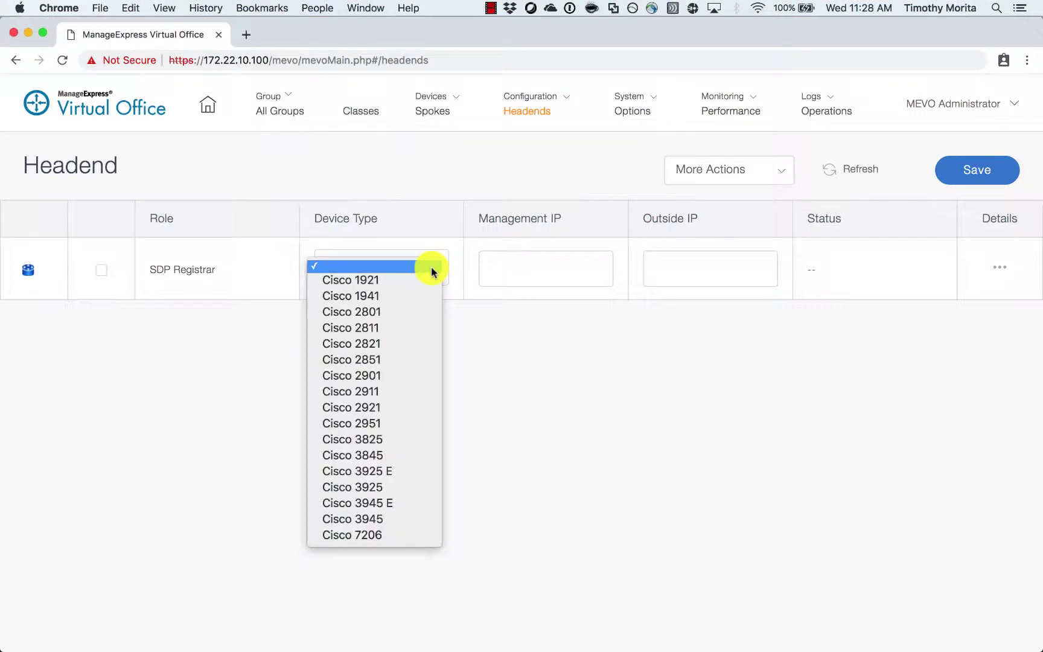
left_click(406, 392)
left_click(523, 275)
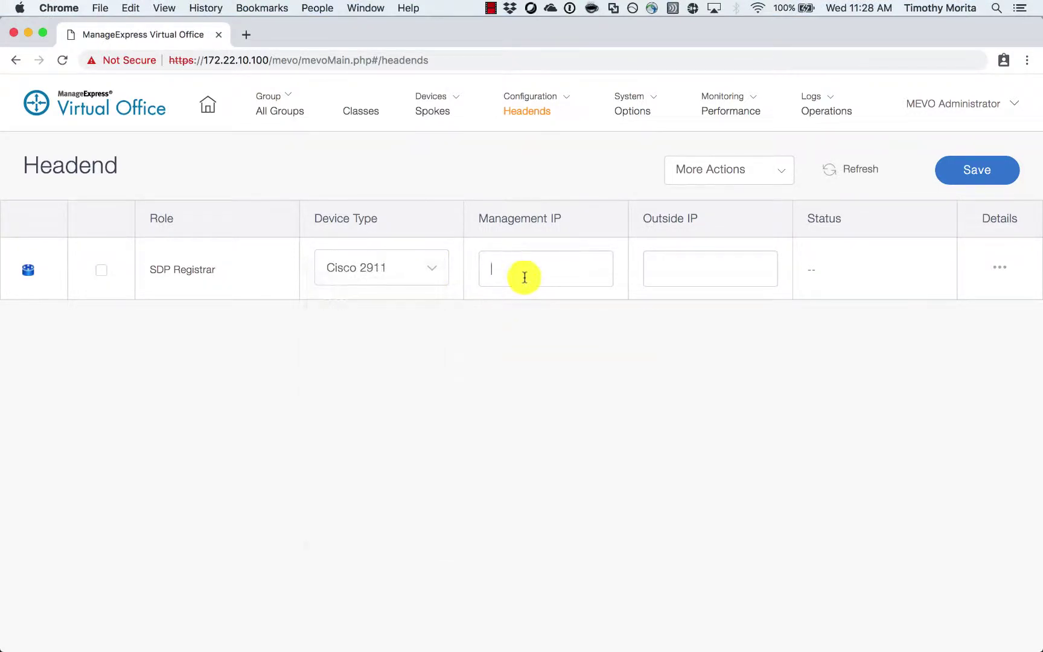
type("172.2")
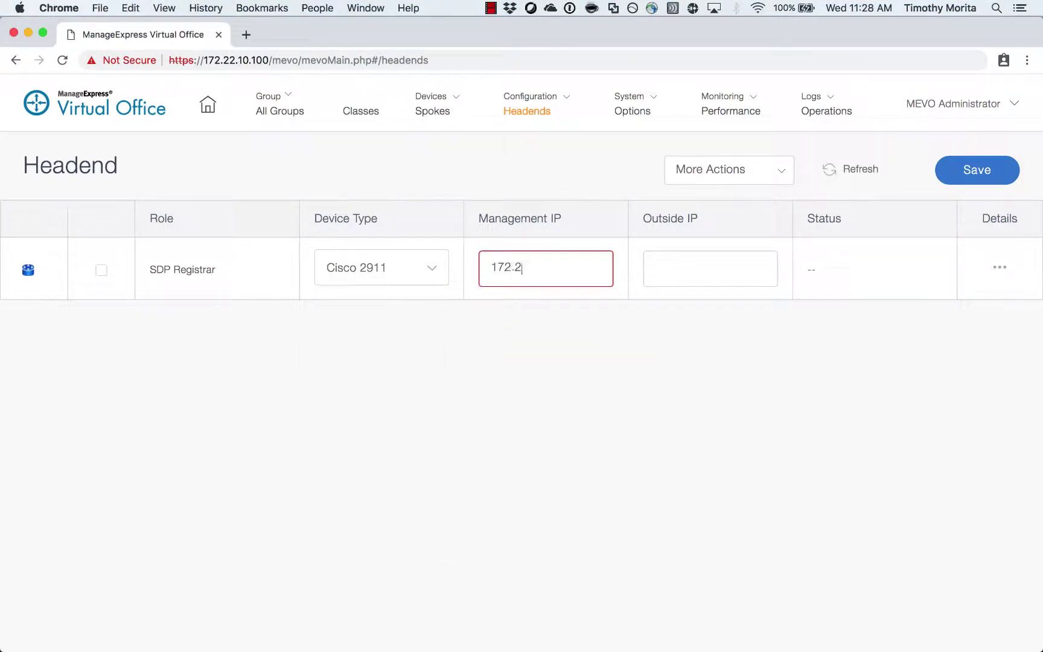
type("2.2.211")
left_click(712, 265)
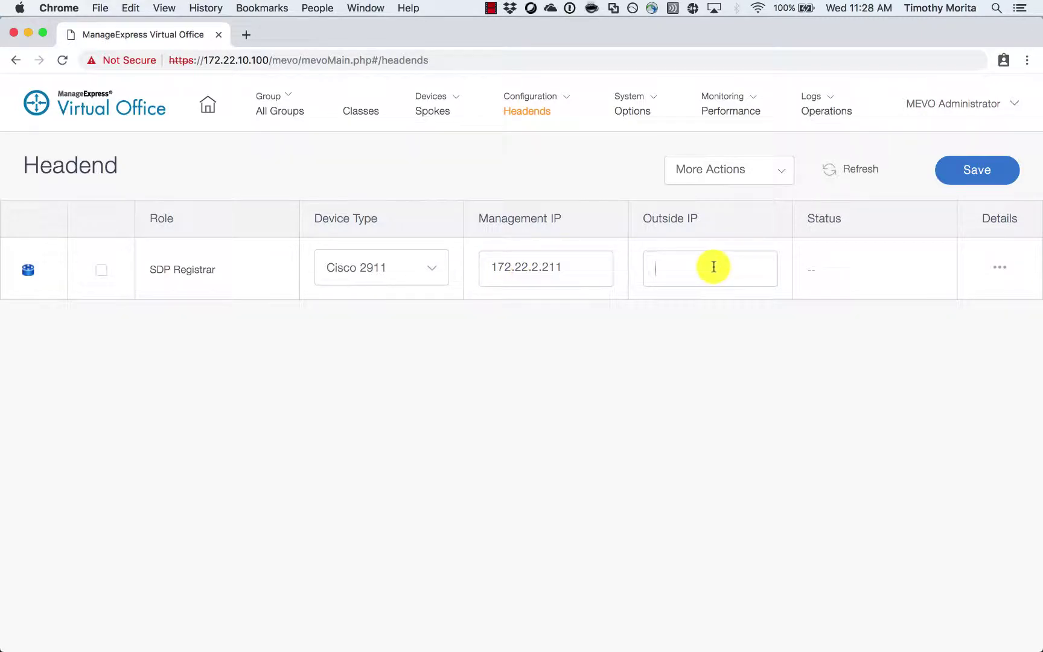
type("208.115.1")
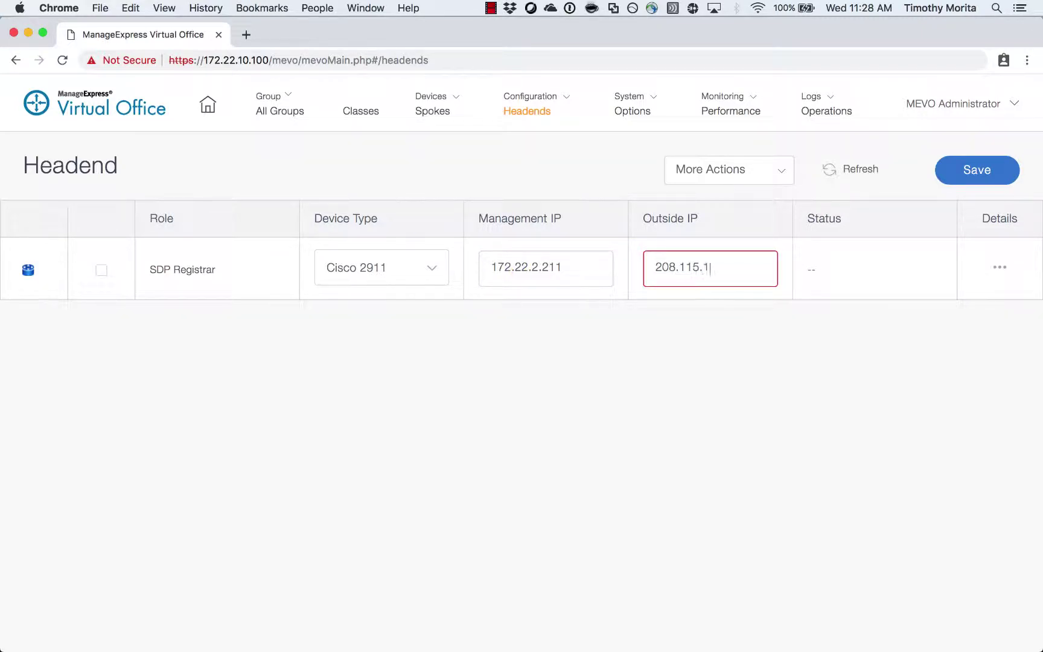
type("10.211")
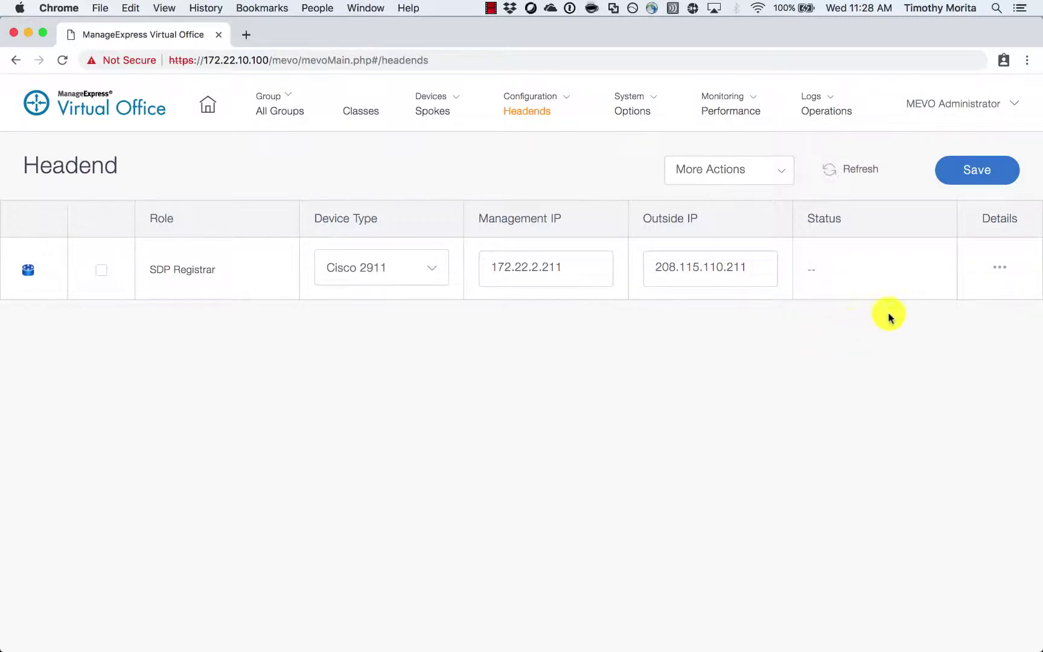
left_click(999, 268)
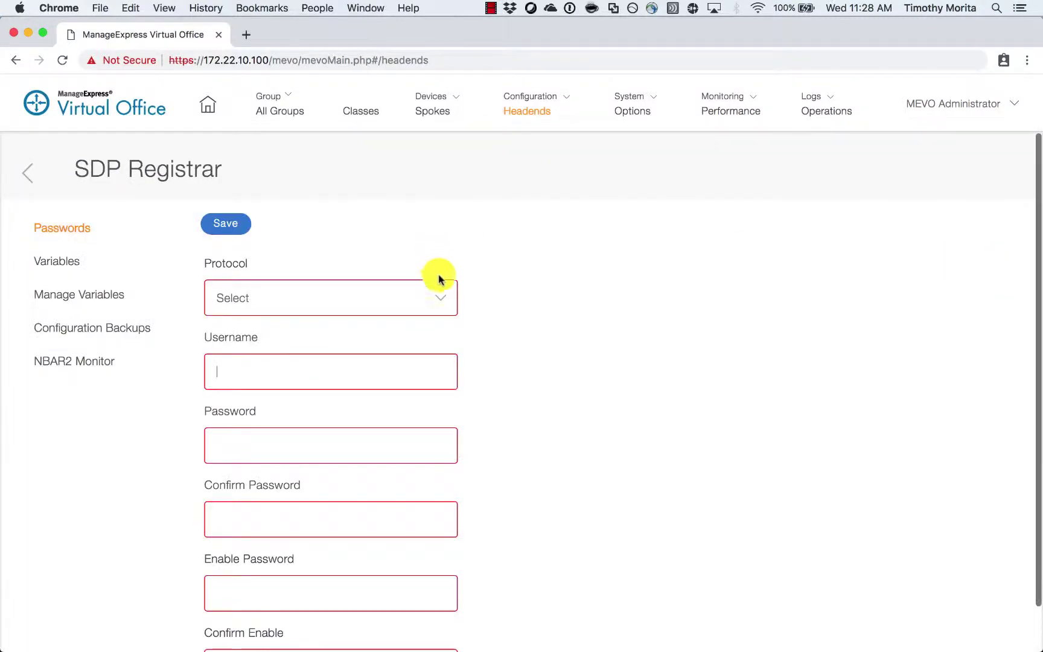
- Save SSH login with username, password and enable password for the SDP Registrar
left_click(438, 296)
left_click(422, 314)
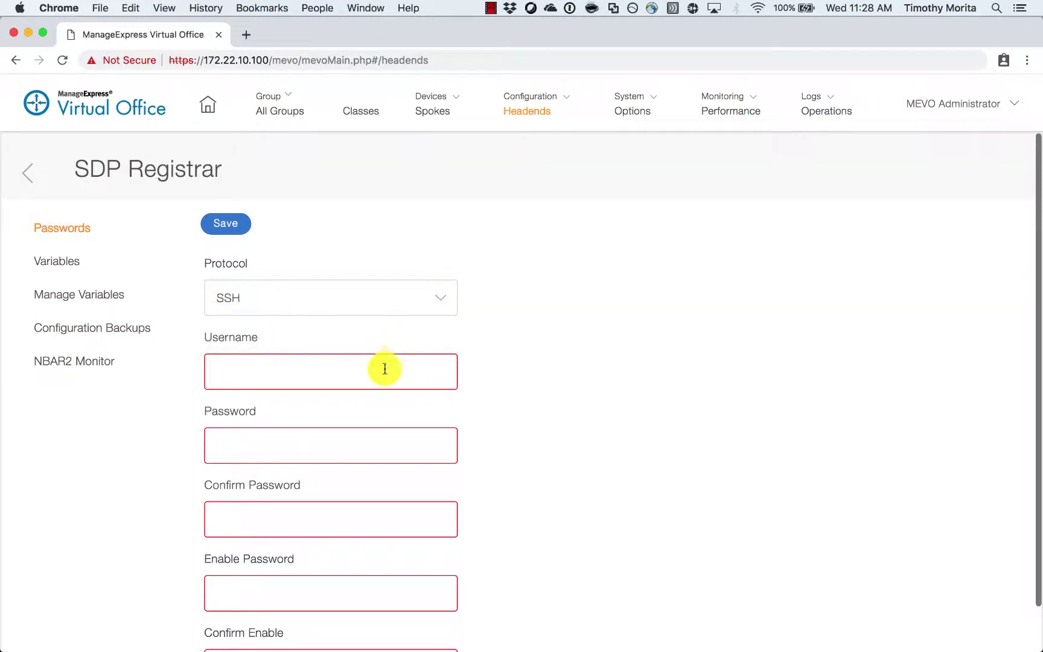
left_click(382, 381)
type("cvo")
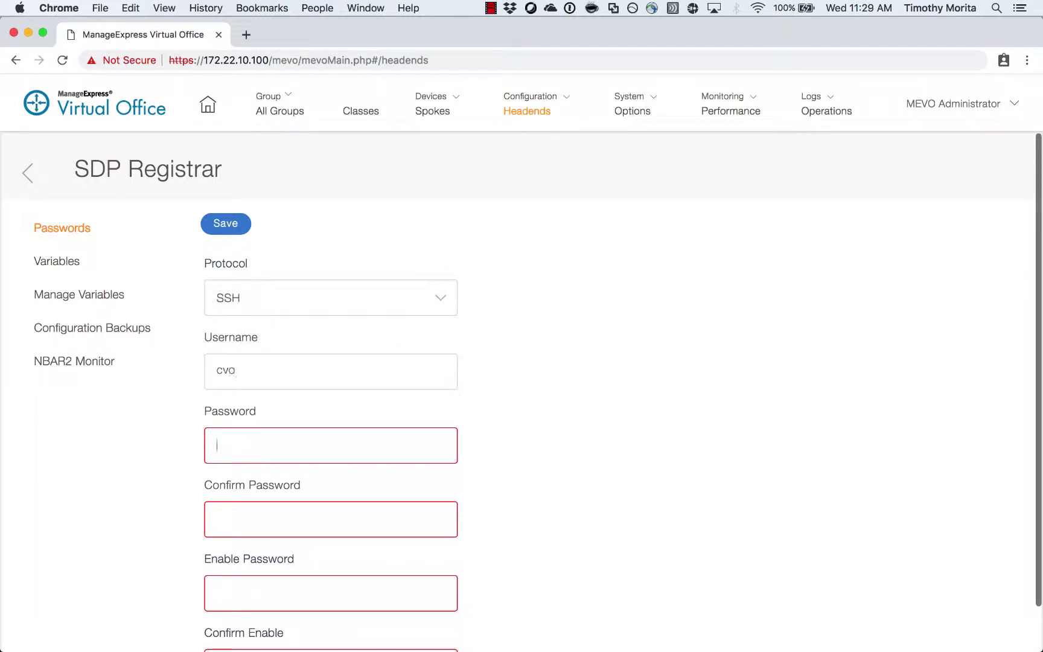
type("cv")
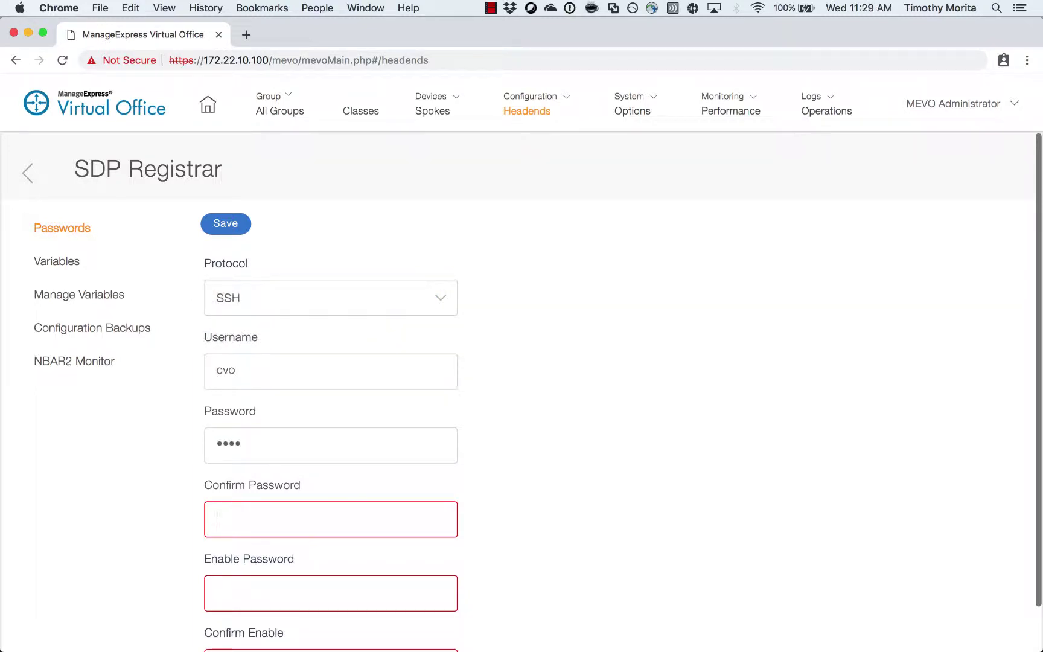
type("cvocvo")
key("Tab")
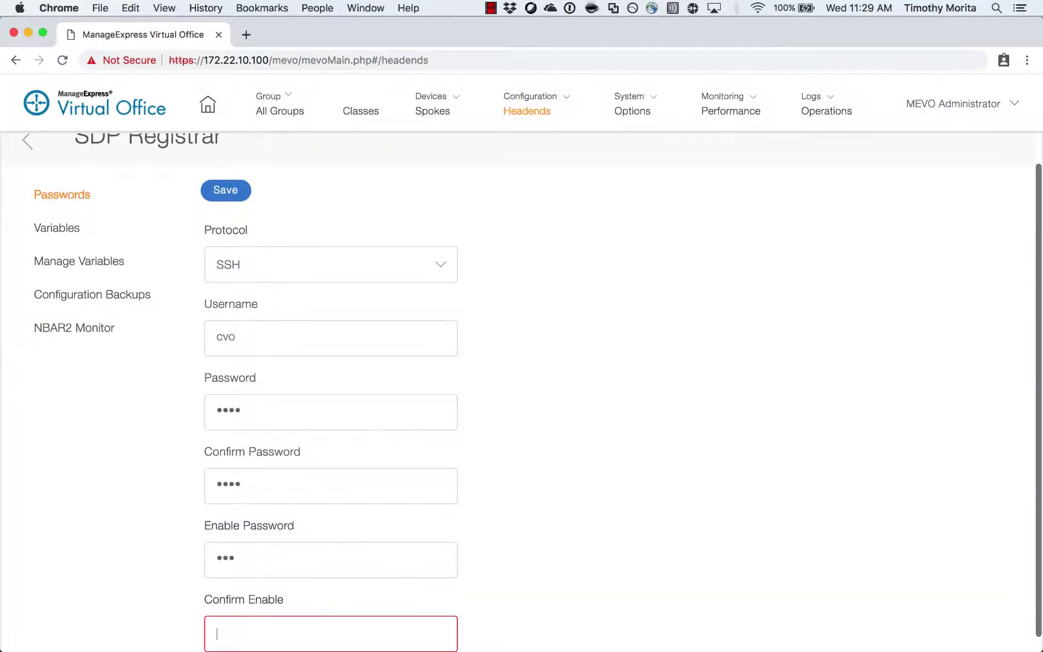
left_click_drag(272, 573, 62, 565)
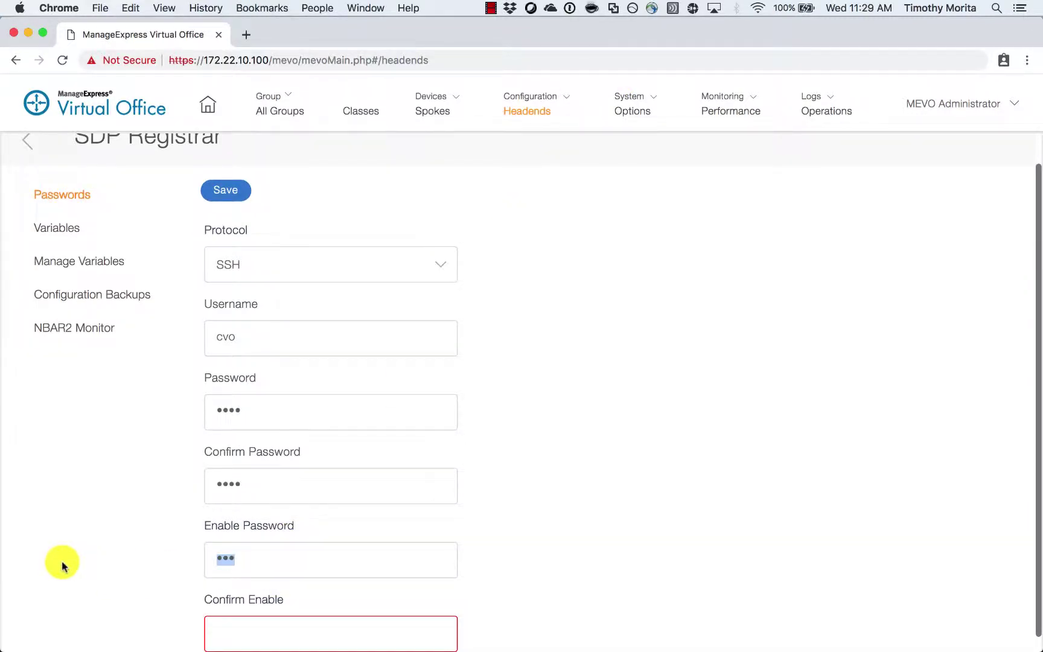
key("Right")
type("cvo1")
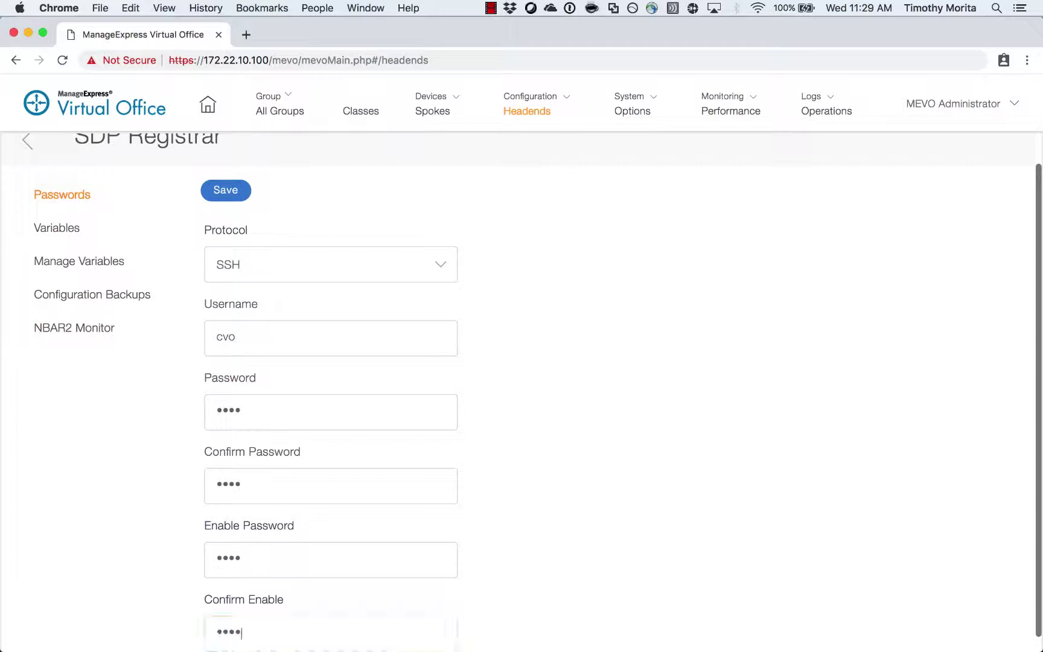
scroll(724, 326, "down", 1)
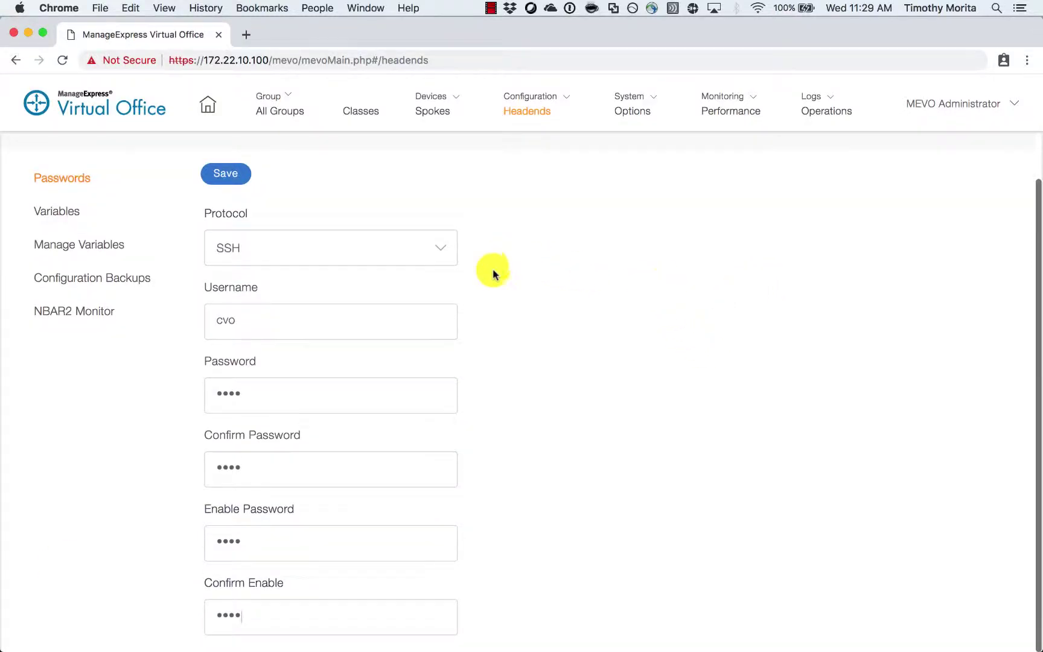
scroll(362, 281, "up", 2)
left_click(233, 228)
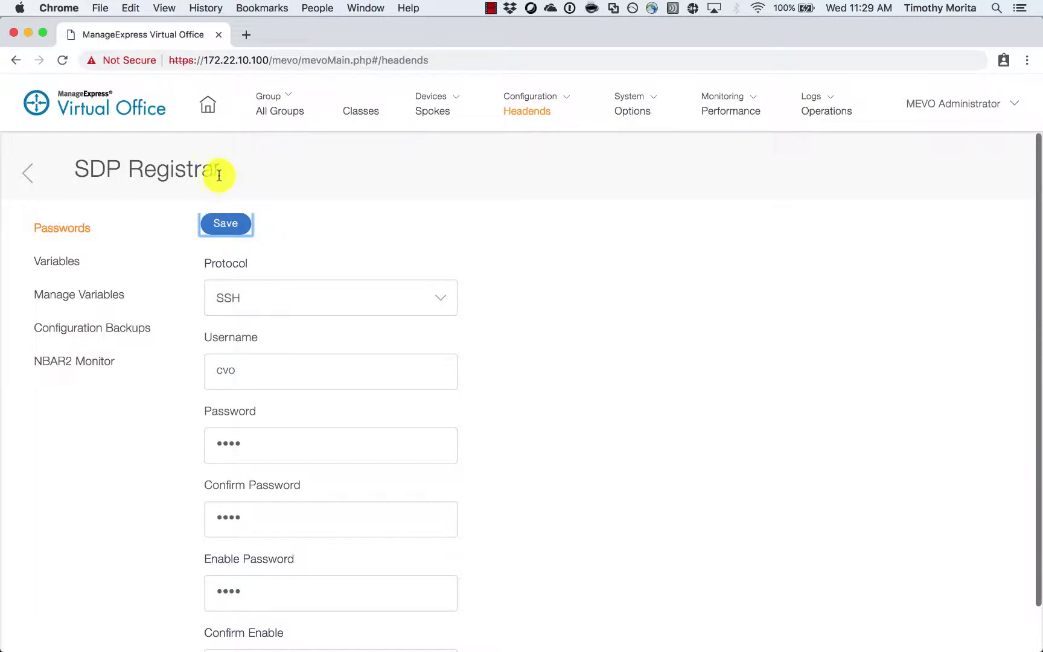
- Review the SDP Registrar's variables, including CA HTTP Port 8000
left_click(89, 264)
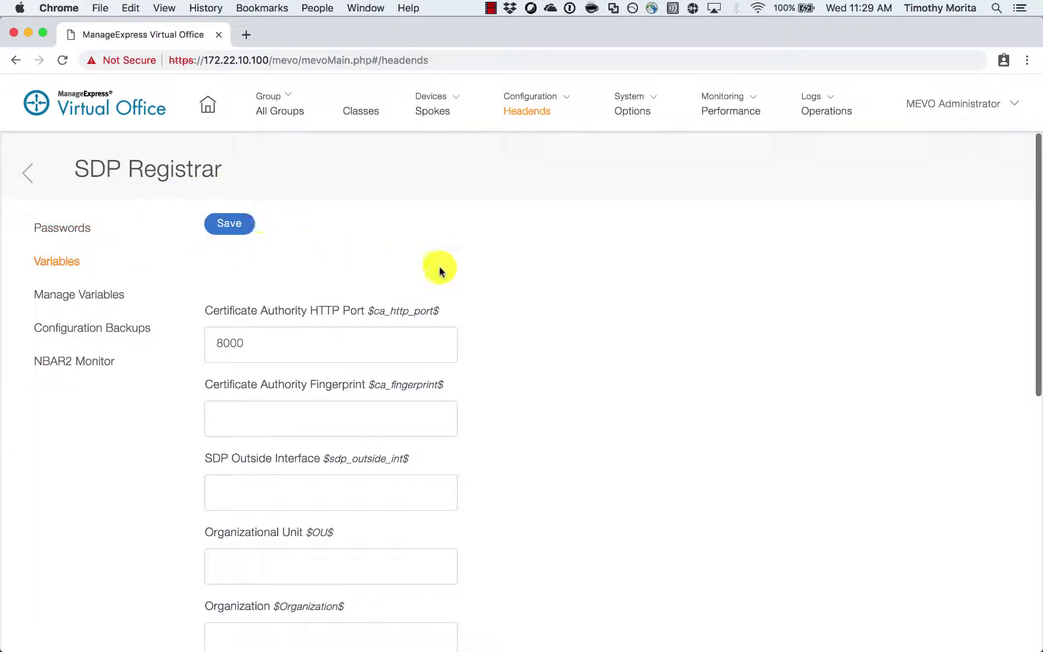
scroll(439, 224, "down", 2)
scroll(422, 225, "up", 2)
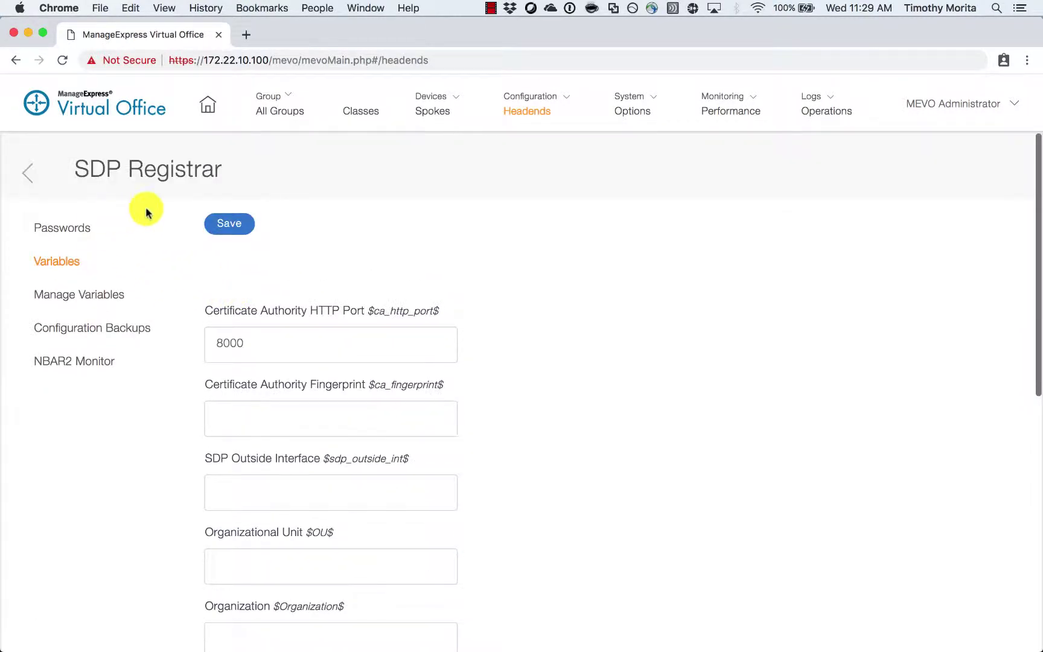
scroll(177, 449, "down", 4)
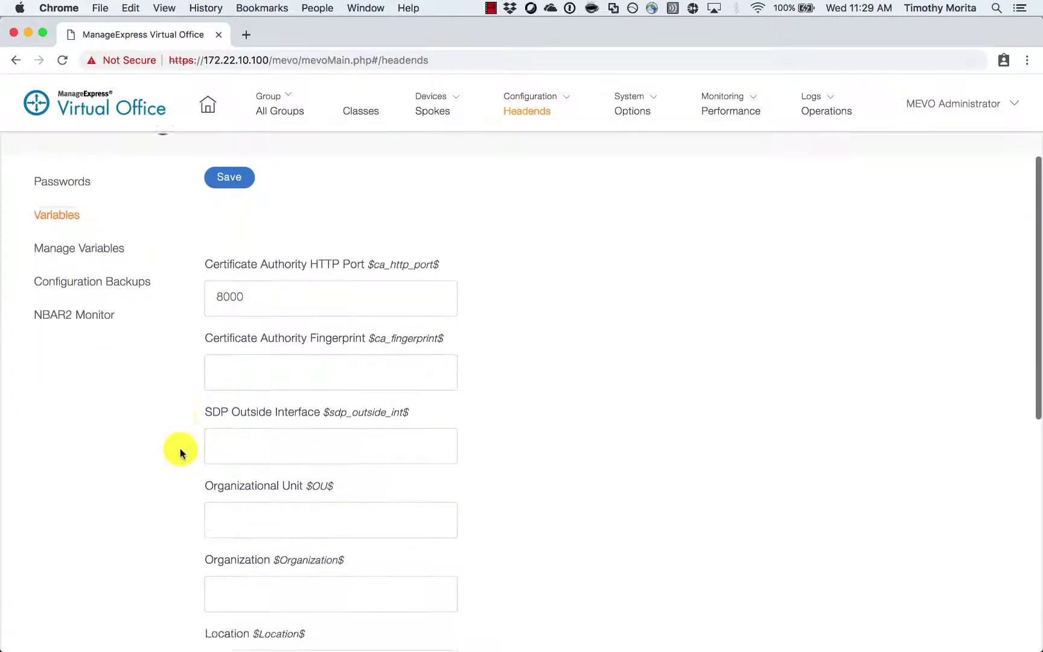
scroll(179, 437, "down", 10)
scroll(157, 405, "up", 15)
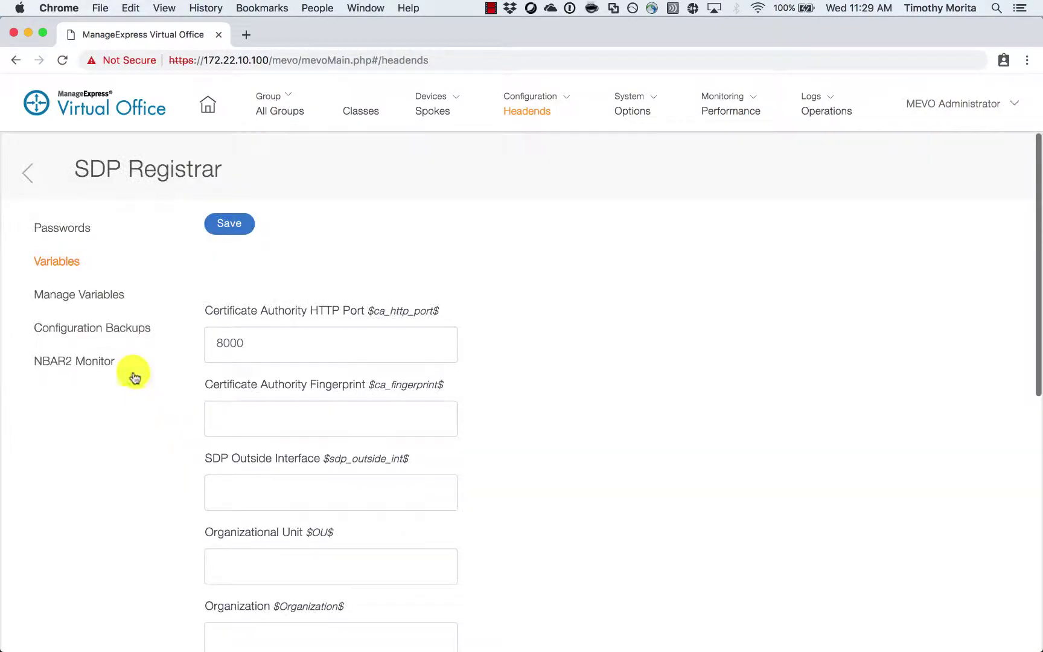
- Save and push the 16-9-2_SDP headend configuration, confirming the SDP Registrar is online
left_click(35, 172)
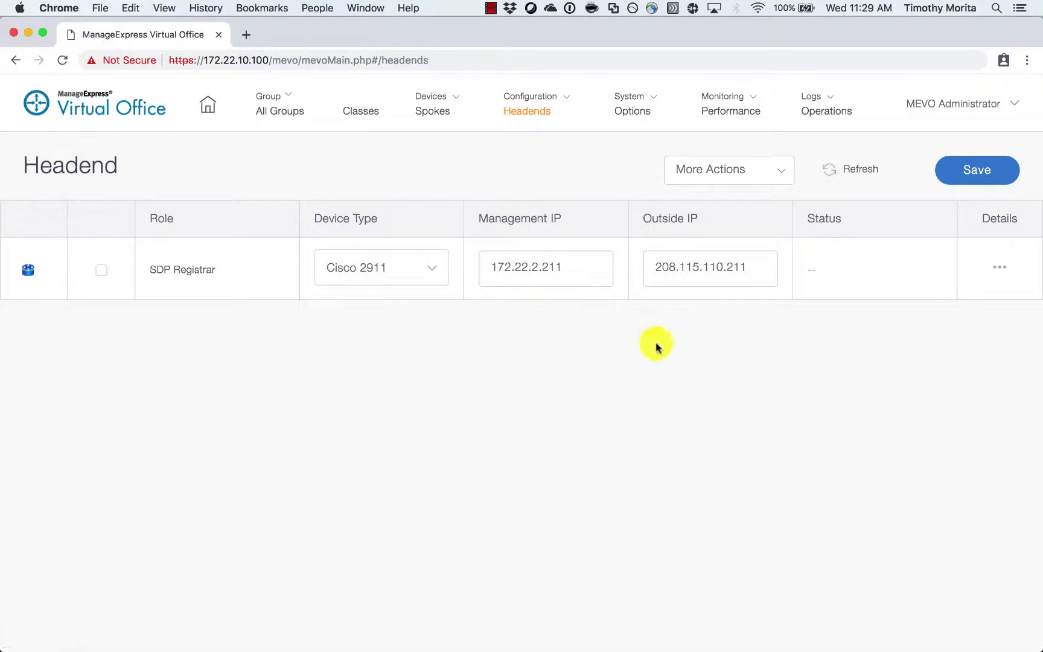
left_click(959, 179)
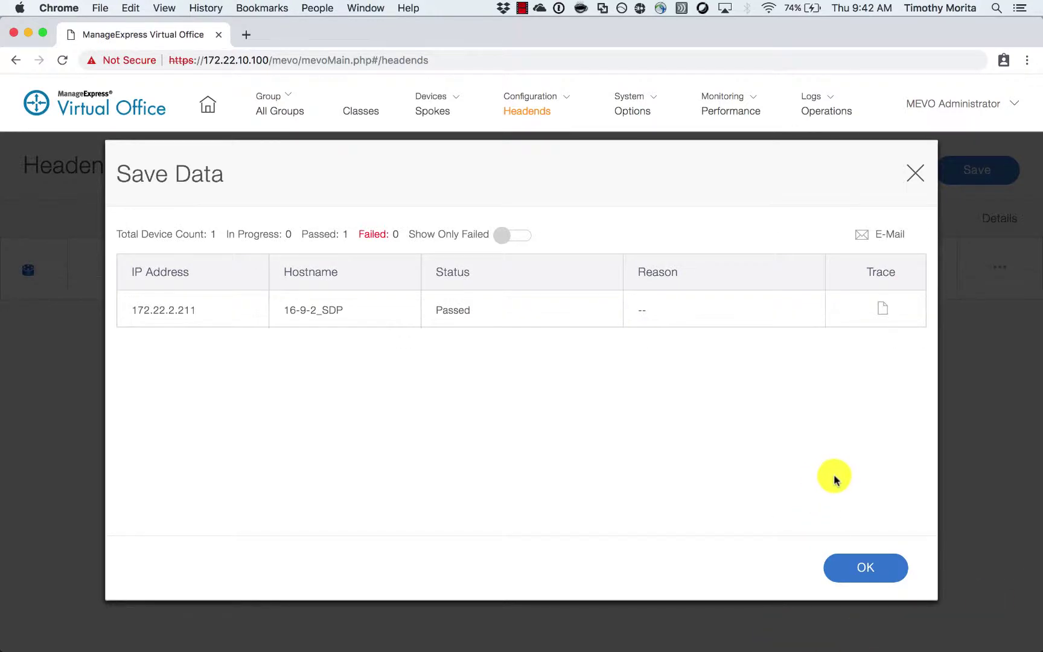
left_click(876, 571)
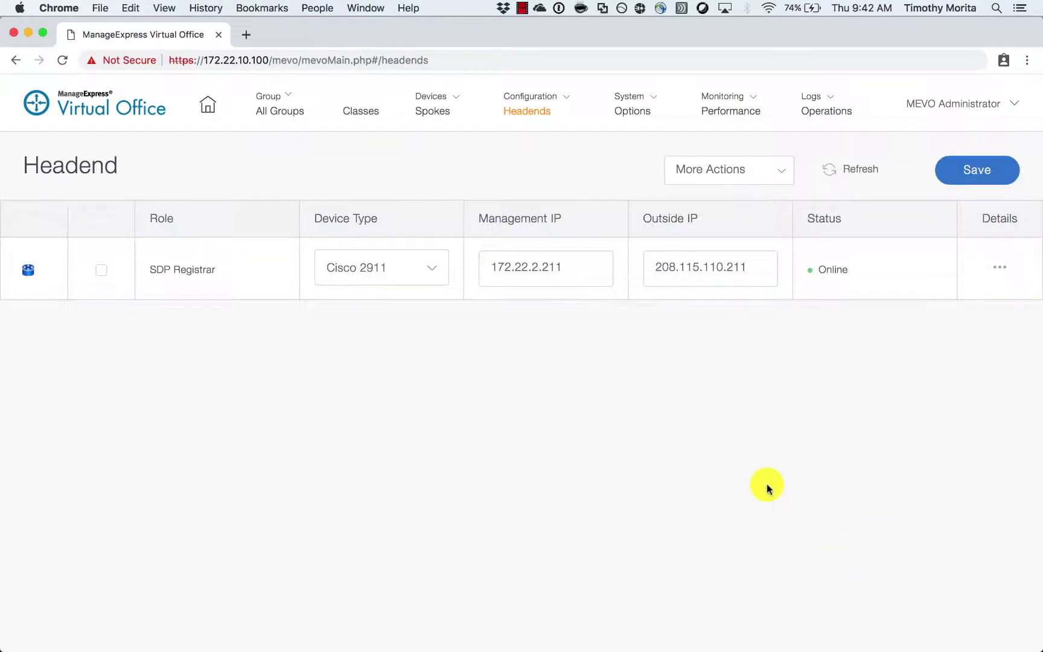
left_click(781, 172)
- Add and save a DMVPN Cloud headend with group suffix 'stag'
left_click(774, 203)
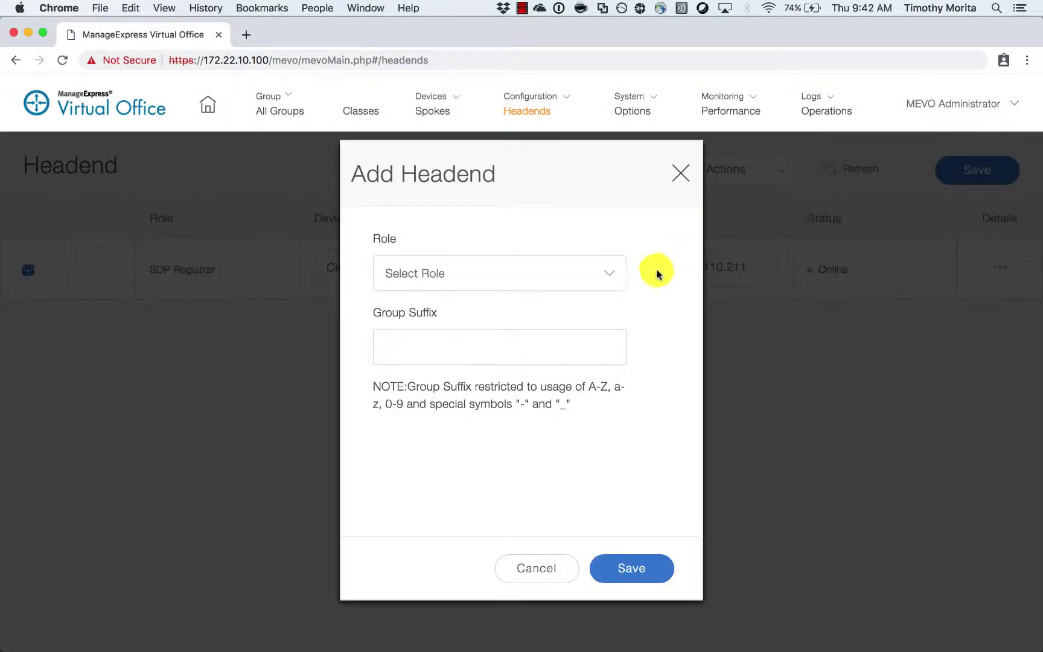
left_click(617, 277)
left_click(588, 291)
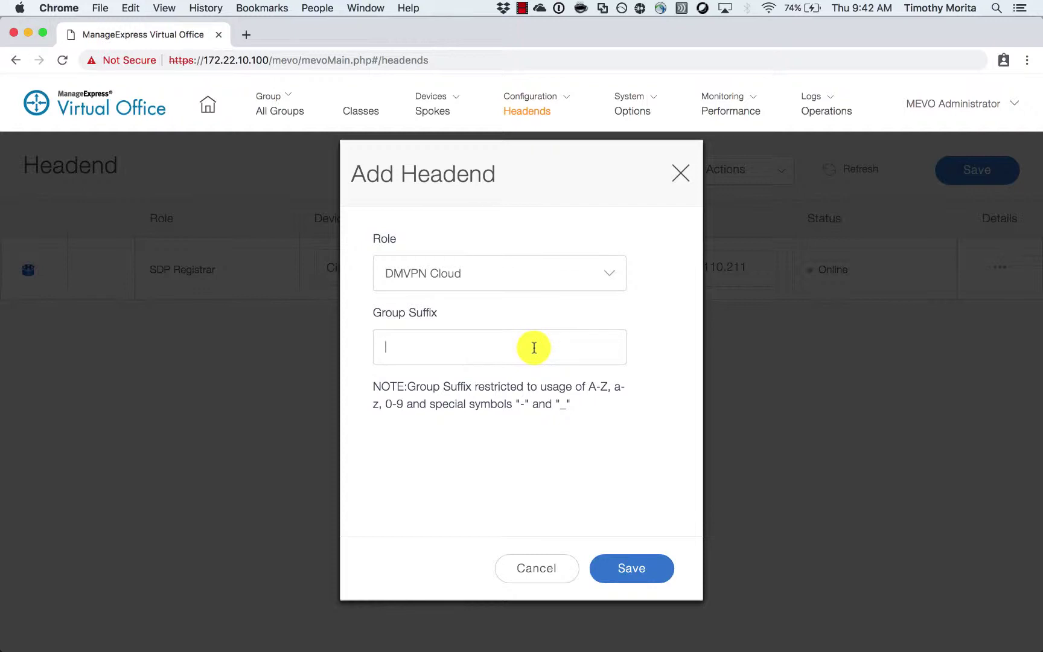
left_click(535, 348)
type("stag")
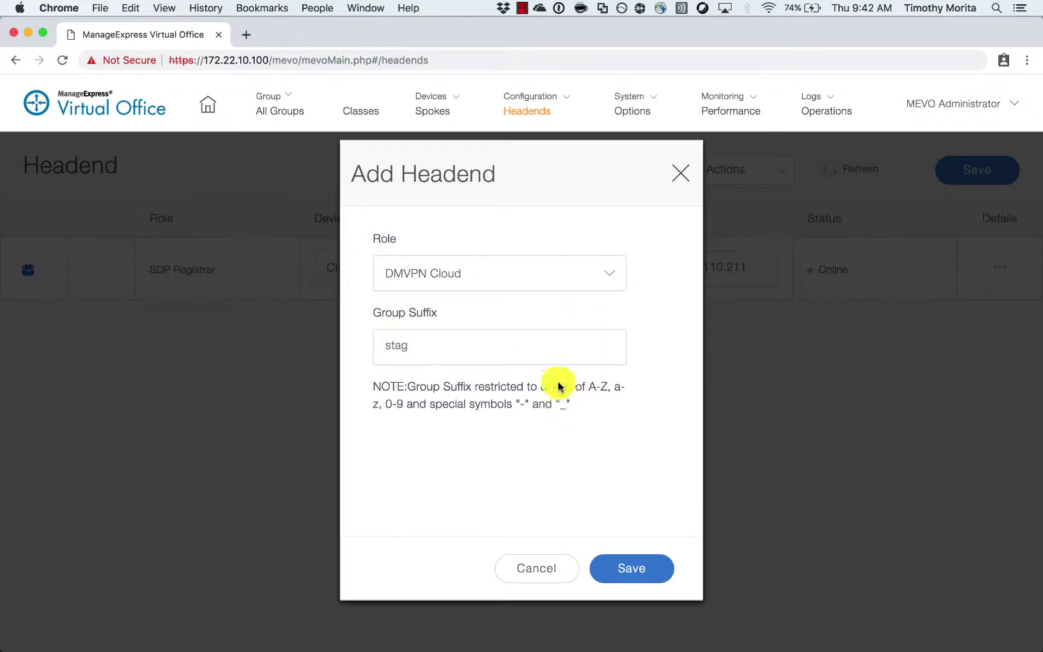
left_click(644, 568)
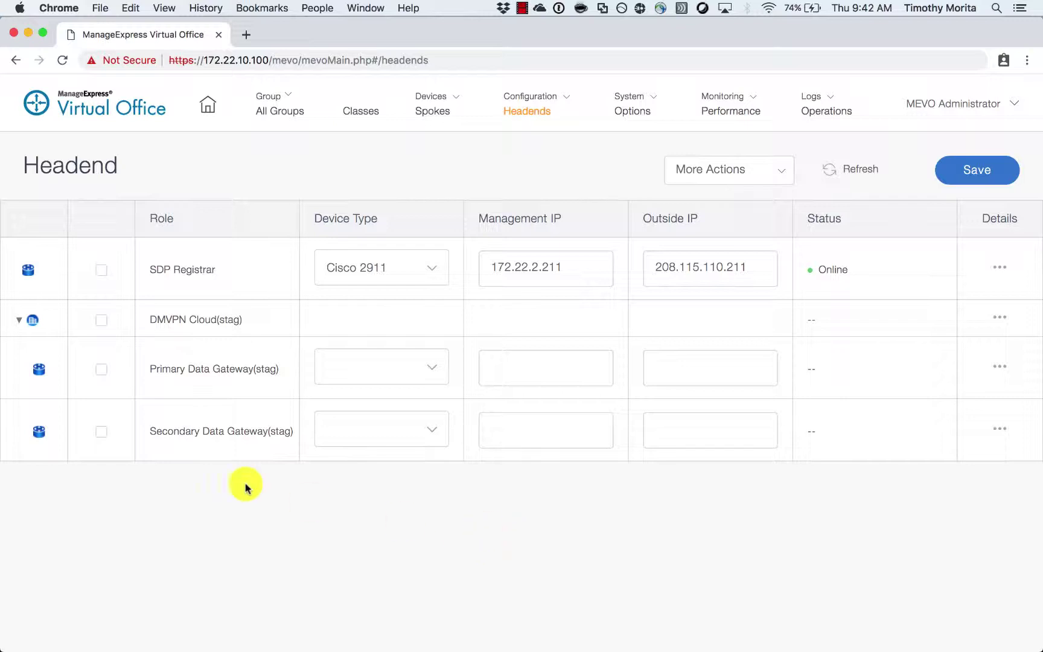
- Delete the Secondary Data Gateway (stag) row
left_click(101, 431)
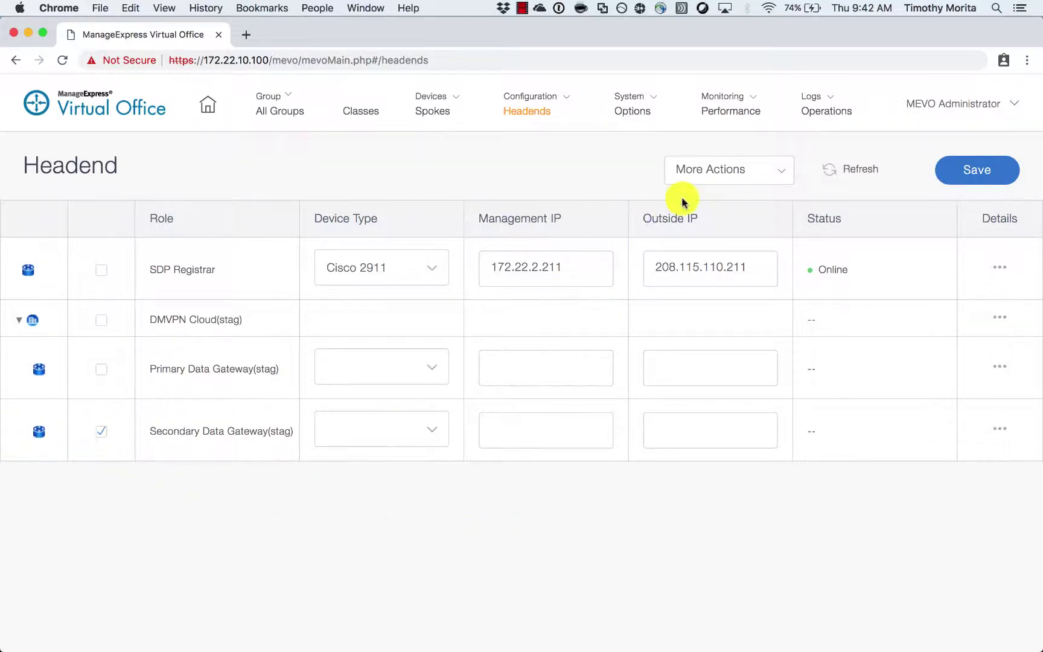
left_click(786, 172)
left_click(726, 232)
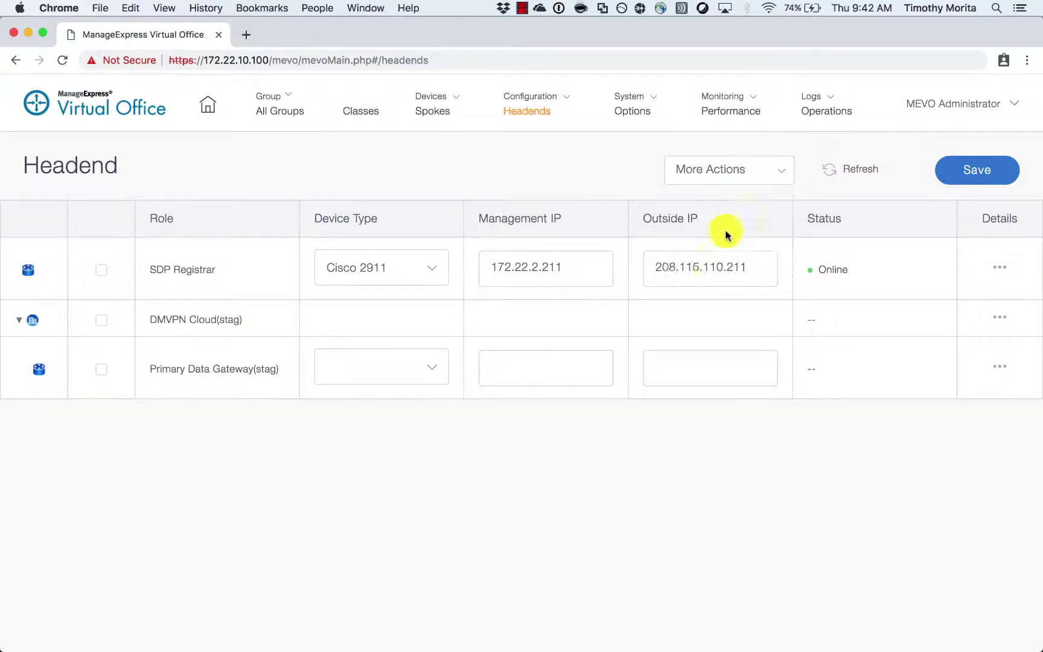
- Make the Primary Data Gateway a Cisco ASR 1001 at 172.22.2.214, outside IP 208.115.110.214
left_click(428, 369)
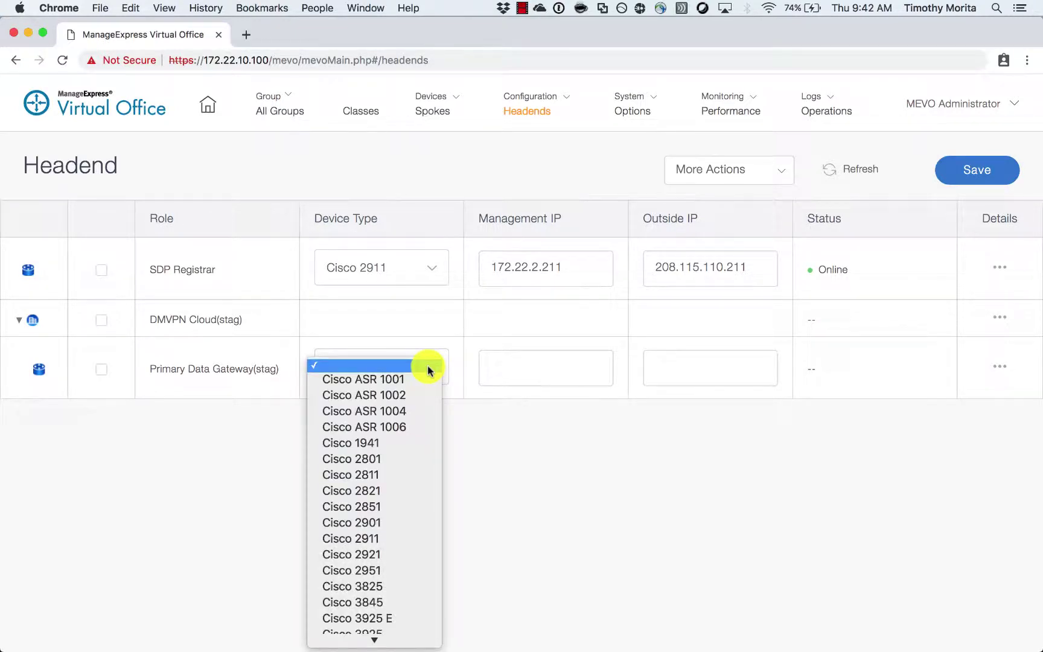
left_click(439, 384)
left_click(545, 361)
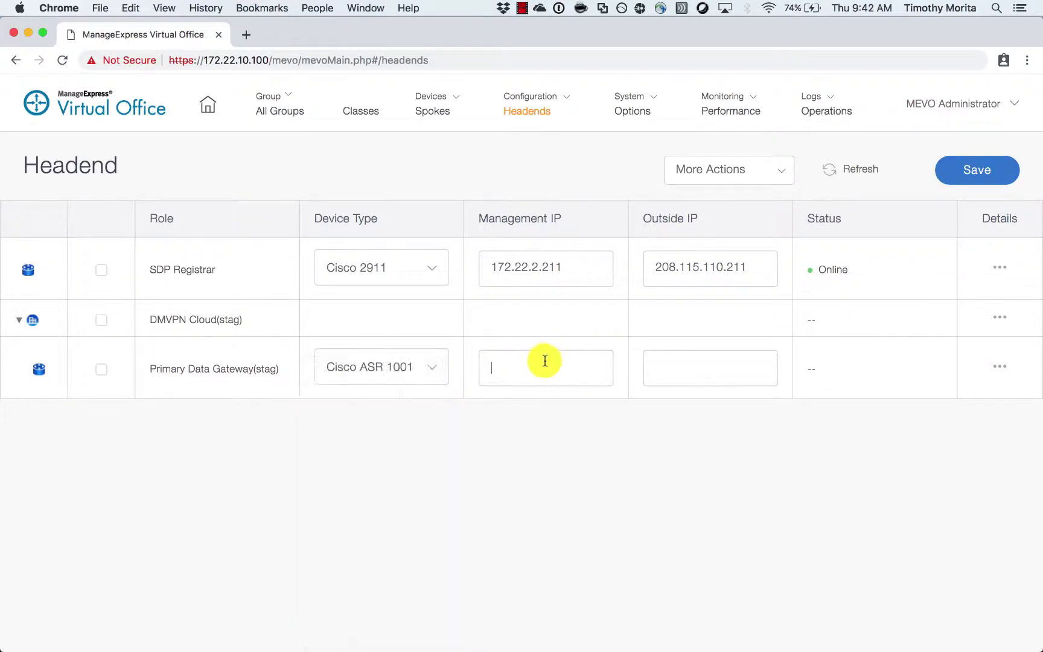
type("172.22.")
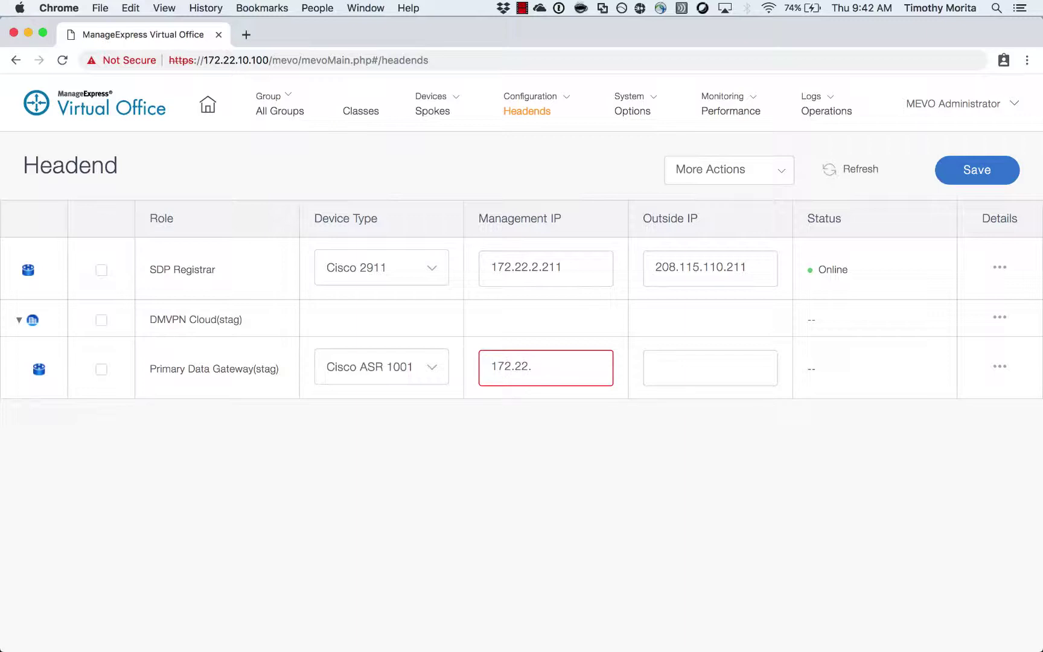
type("2.214")
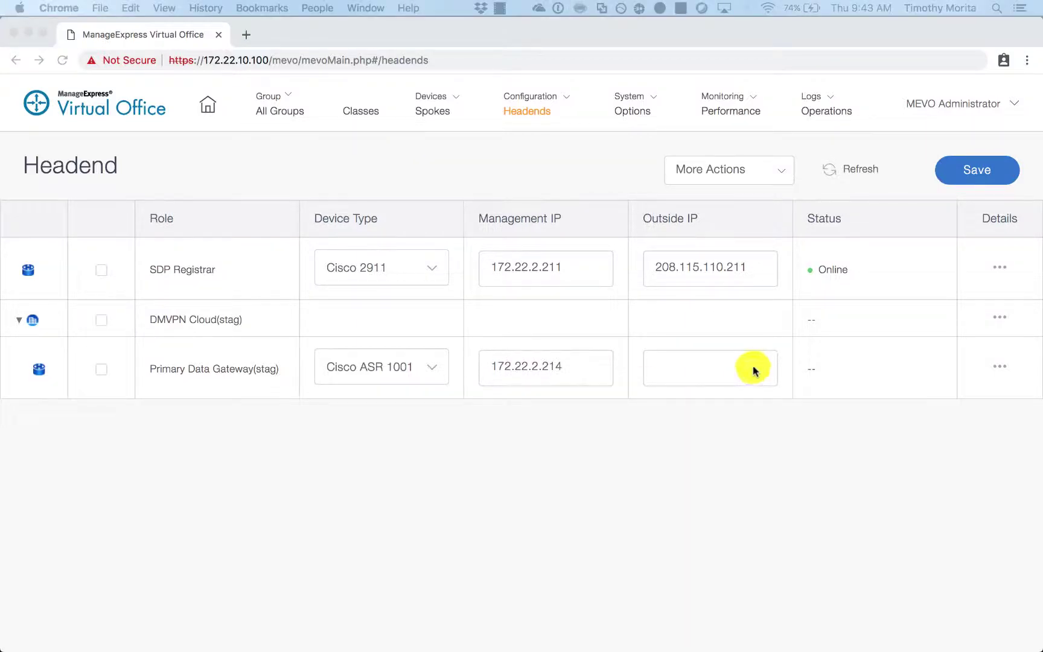
type("208")
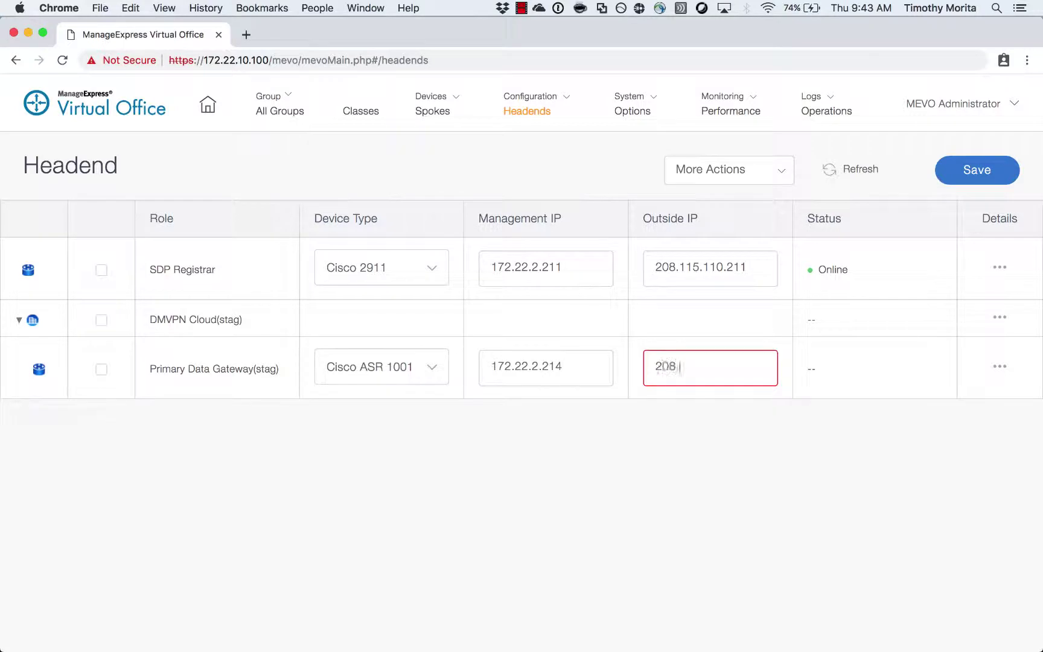
type(".115.110.214")
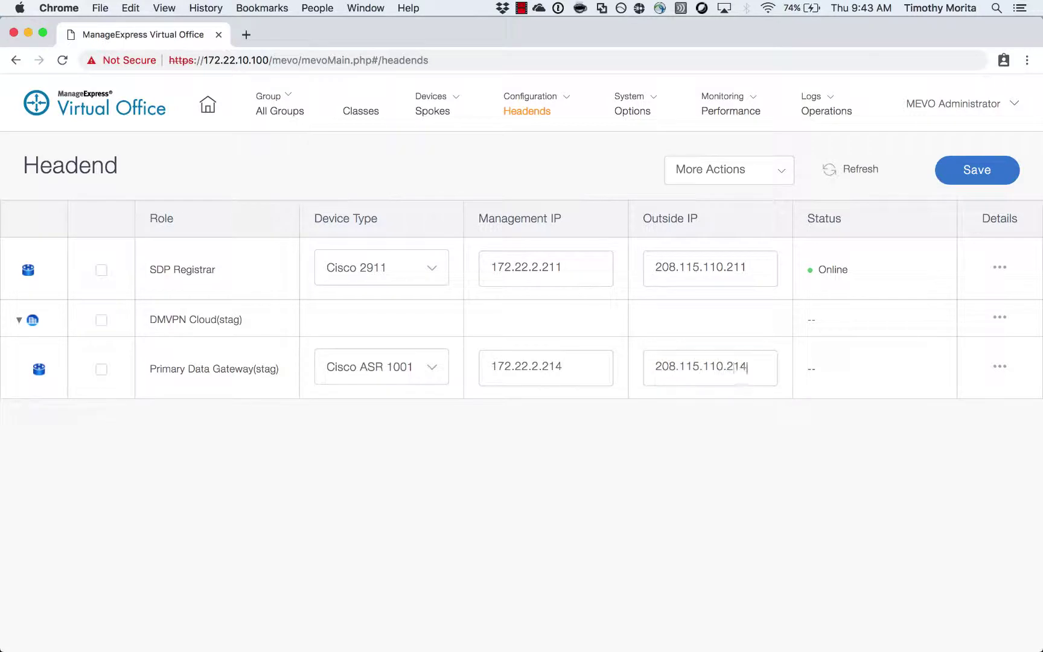
- Give DMVPN Cloud (stag) tunnel network 172.16.0.0 with subnet mask 255.255.0.0/16
left_click(1001, 317)
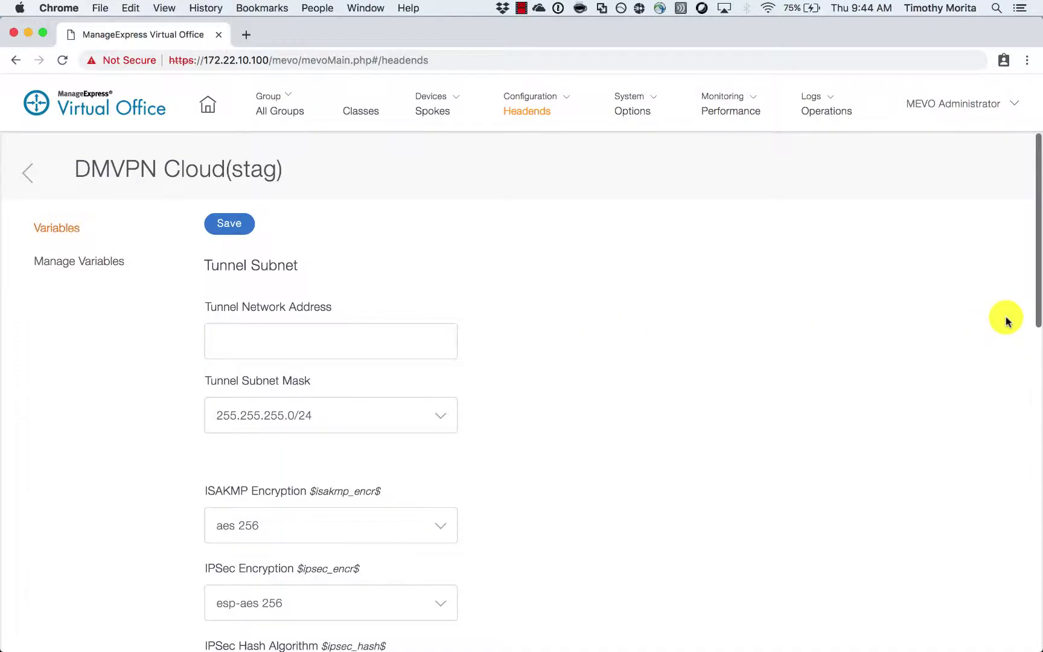
left_click(315, 350)
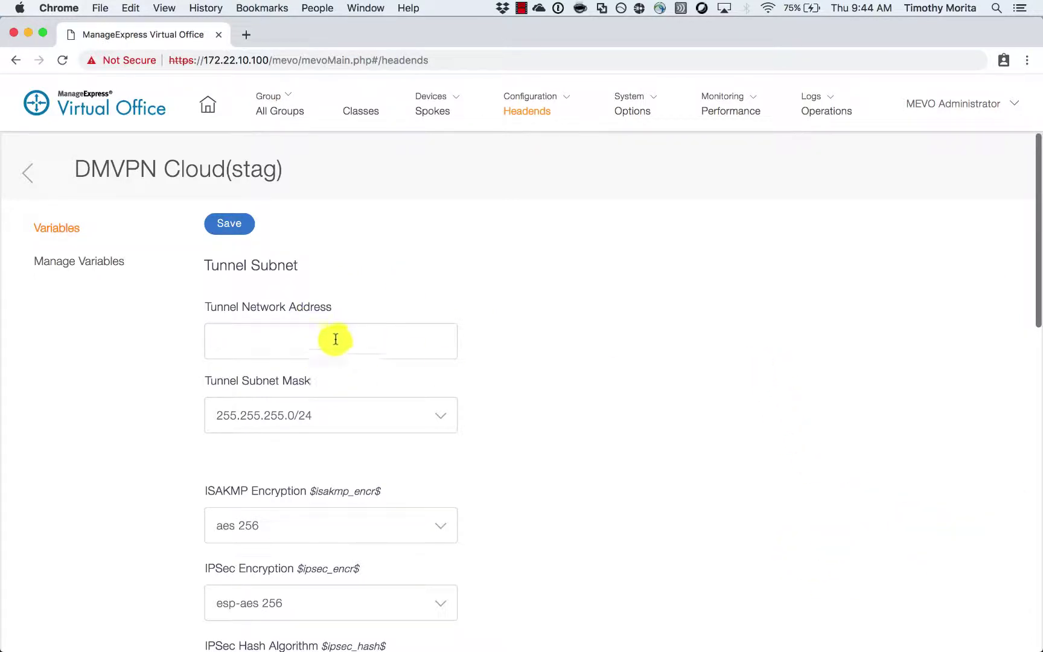
type("172.16.")
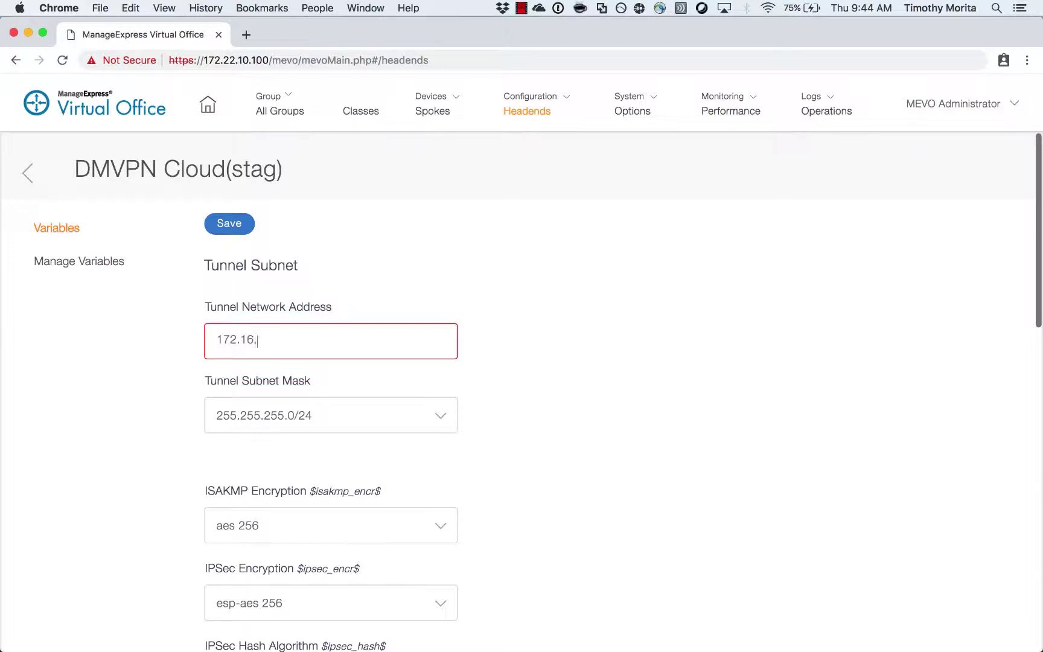
type("0.0")
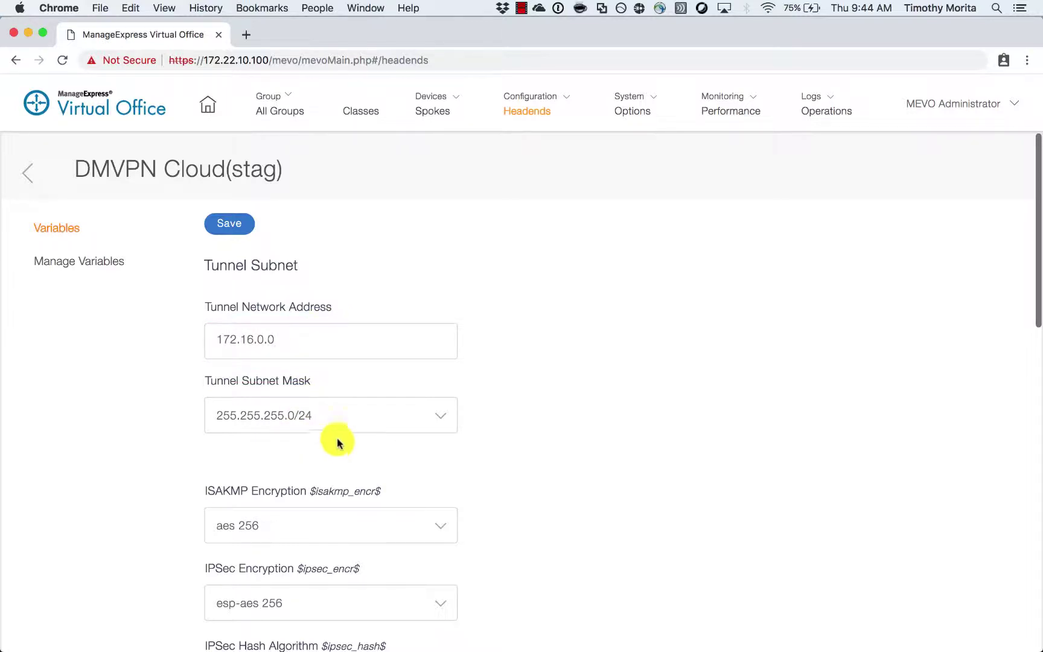
left_click(397, 419)
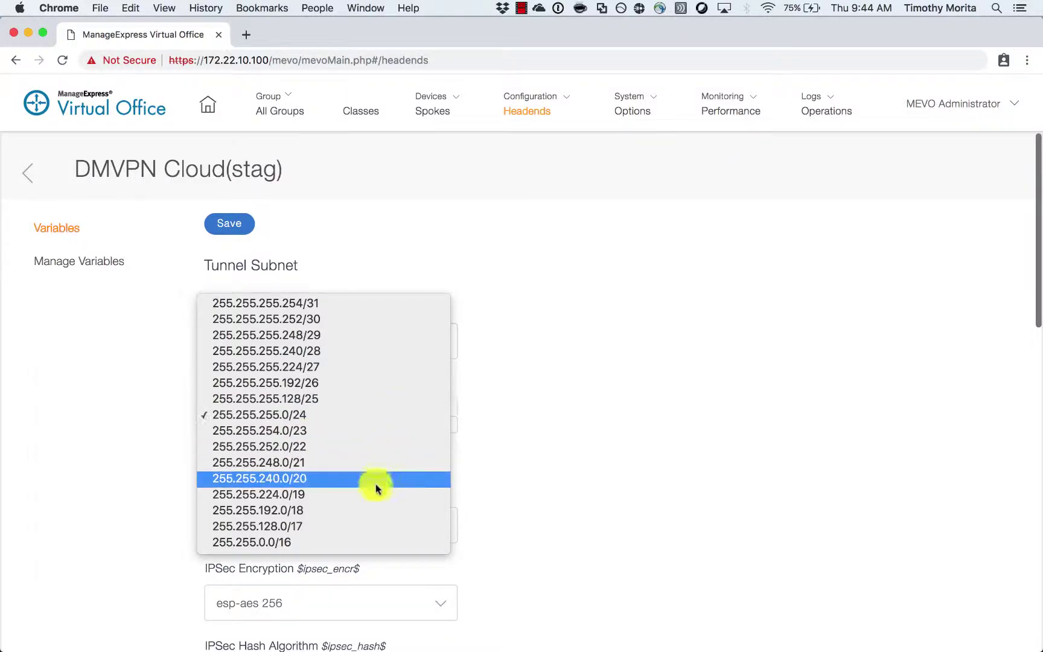
left_click(355, 543)
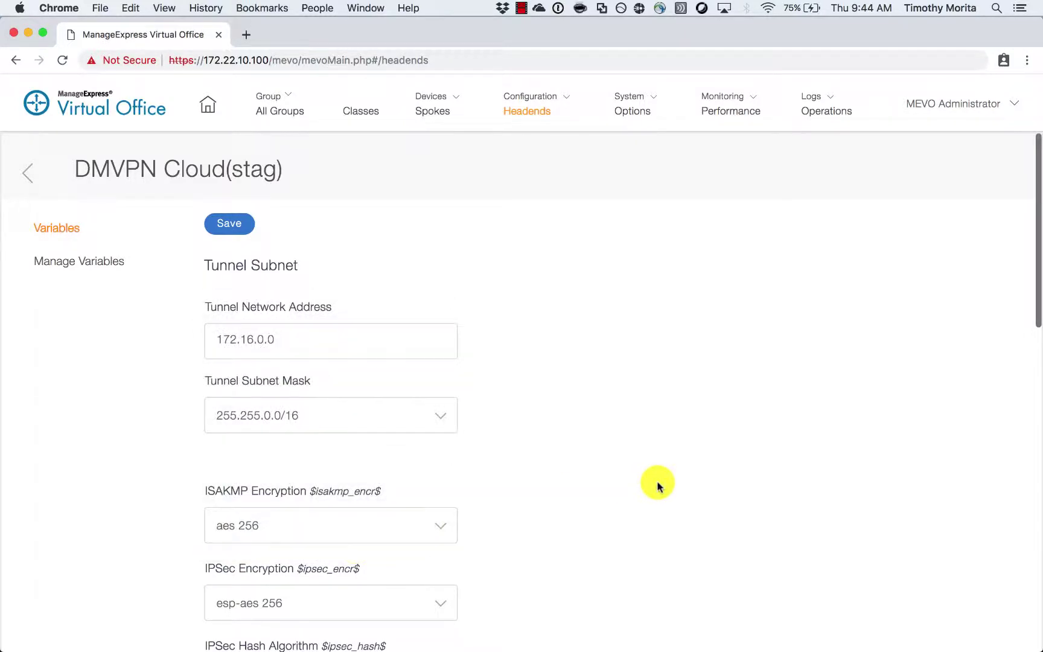
scroll(581, 482, "down", 1)
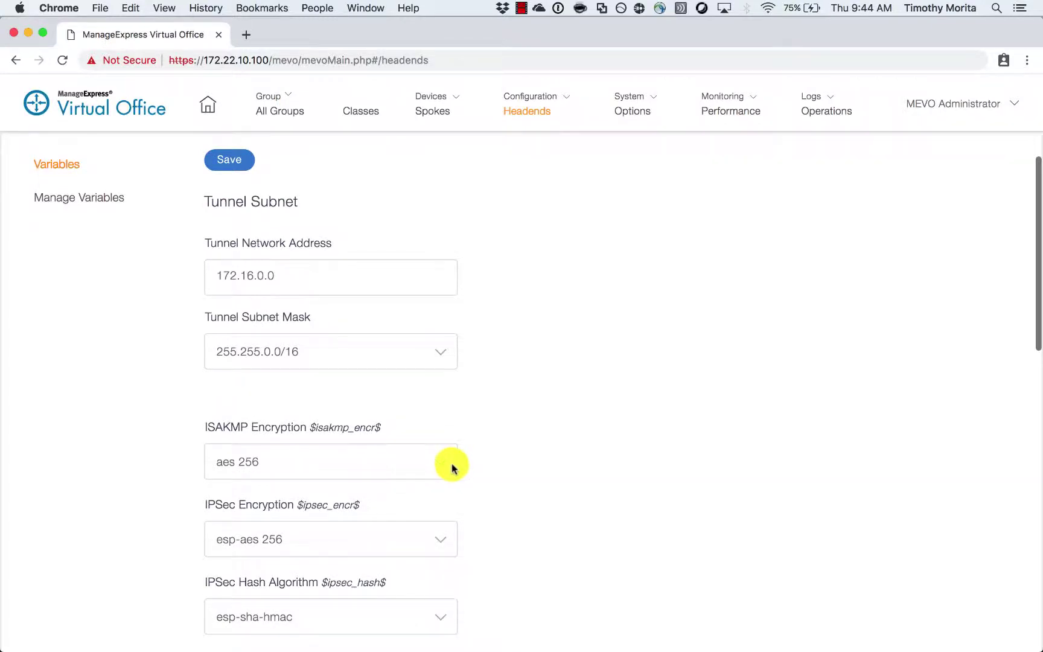
scroll(453, 465, "down", 3)
scroll(443, 468, "down", 1)
type("100")
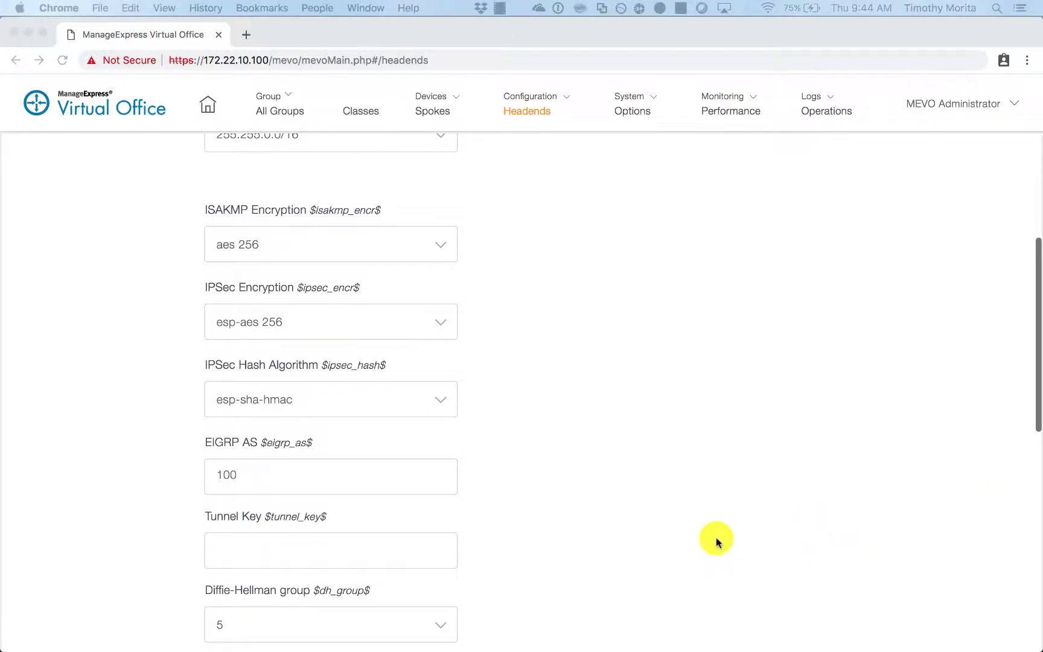
- Set tunnel key 212212, bandwidth 1000000, delay 1000 and tunnel source gi1
left_click(299, 551)
type("21221")
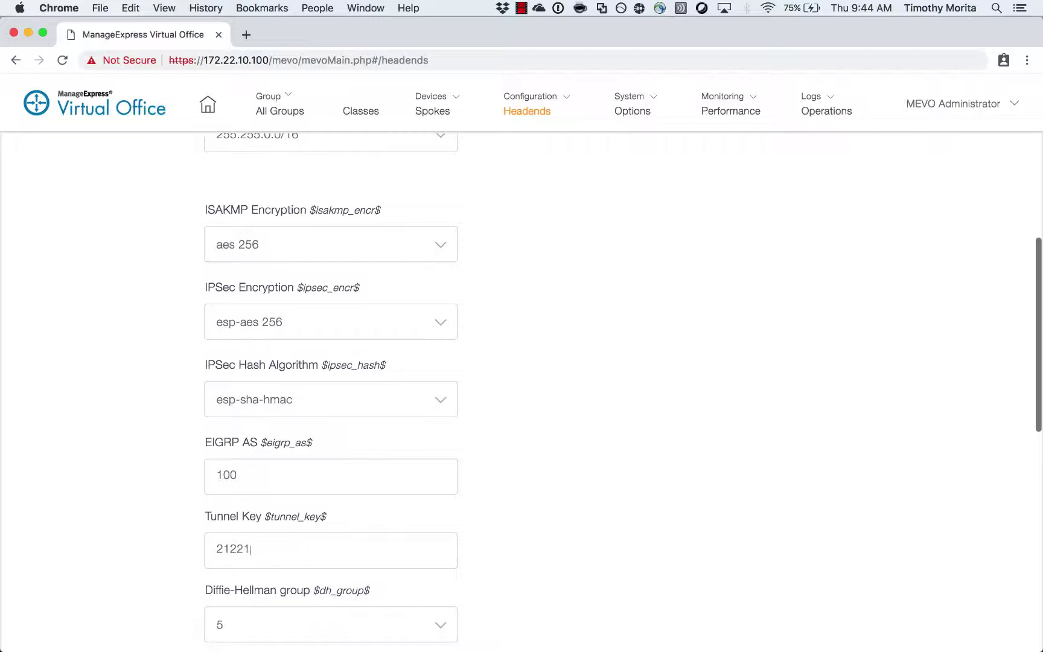
type("2")
scroll(333, 533, "down", 5)
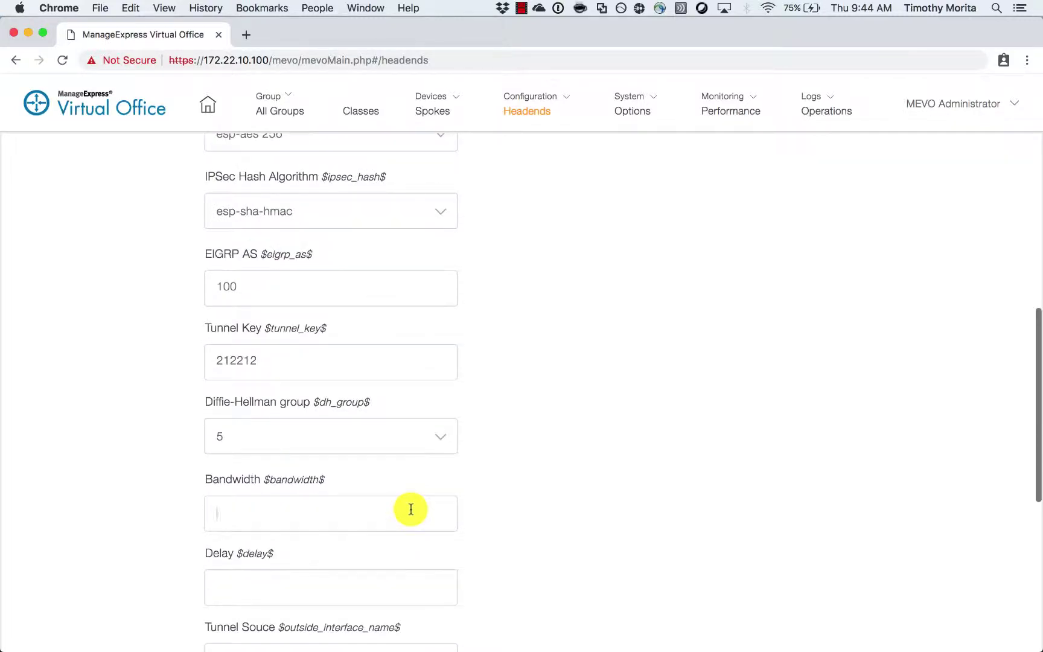
type("1000000")
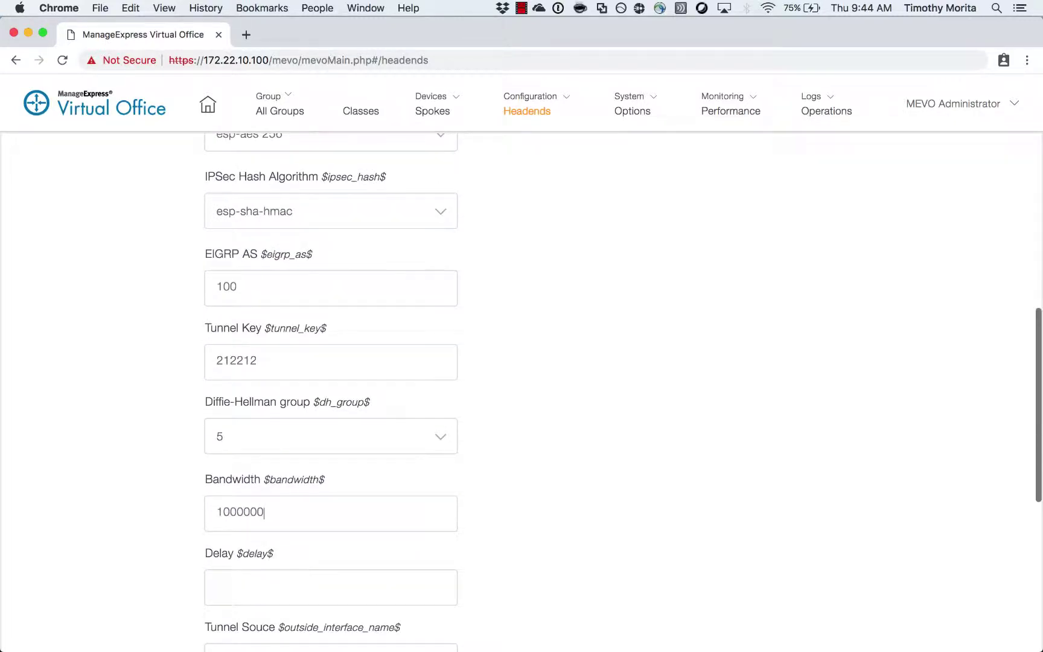
scroll(445, 524, "down", 1)
left_click(400, 567)
type("1000")
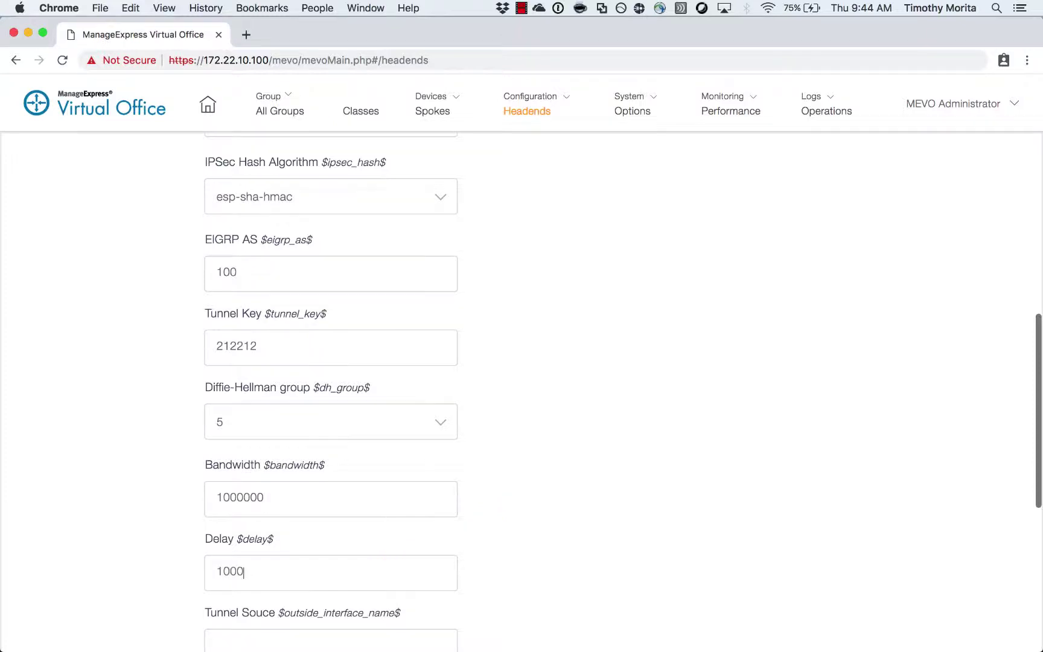
scroll(330, 393, "down", 2)
left_click(393, 580)
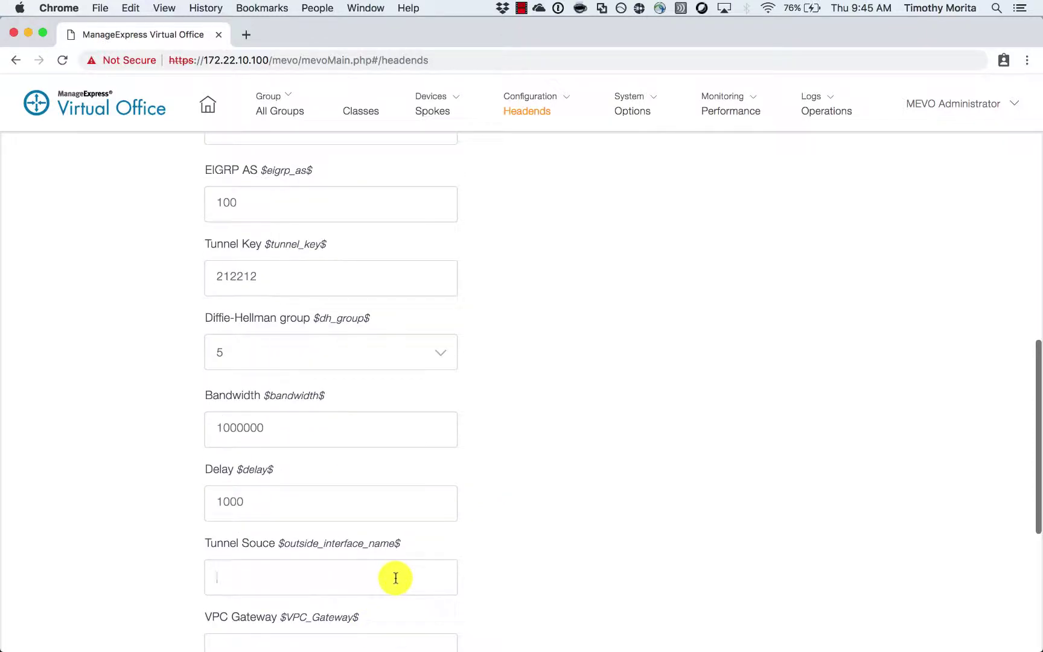
type("gi1")
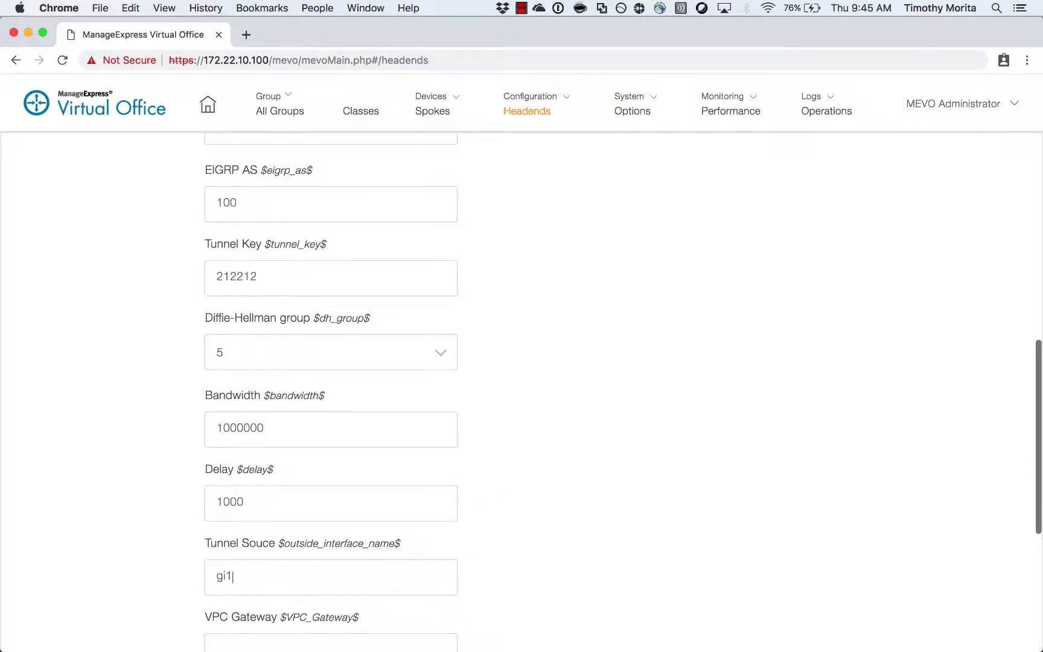
scroll(396, 575, "down", 5)
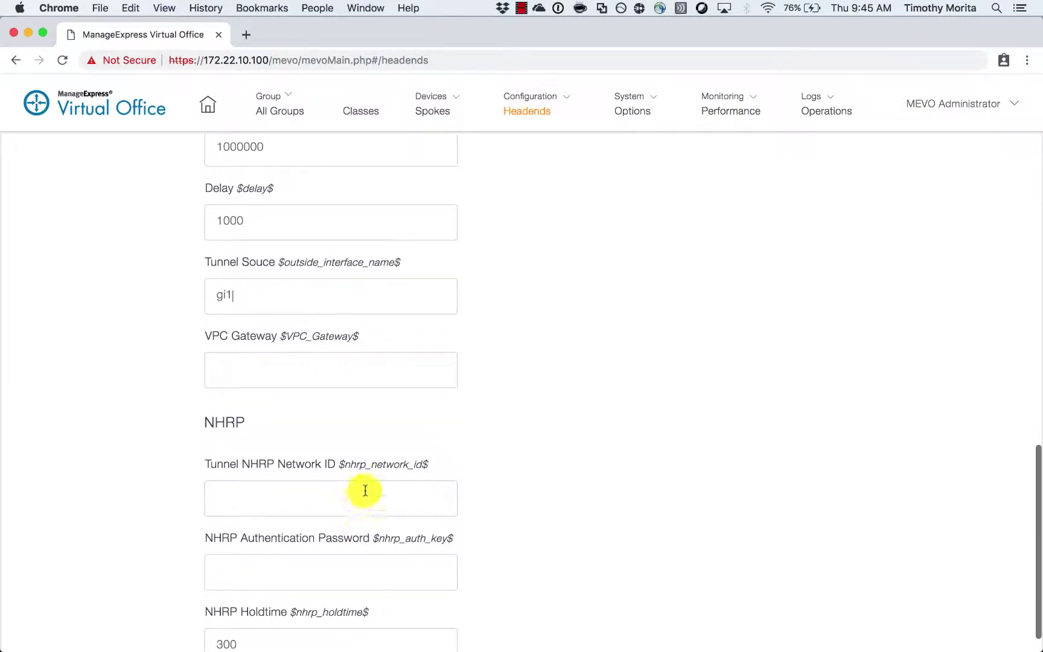
- Set NHRP network ID 212 and an authentication password, then save the variables
left_click(365, 490)
scroll(579, 500, "down", 1)
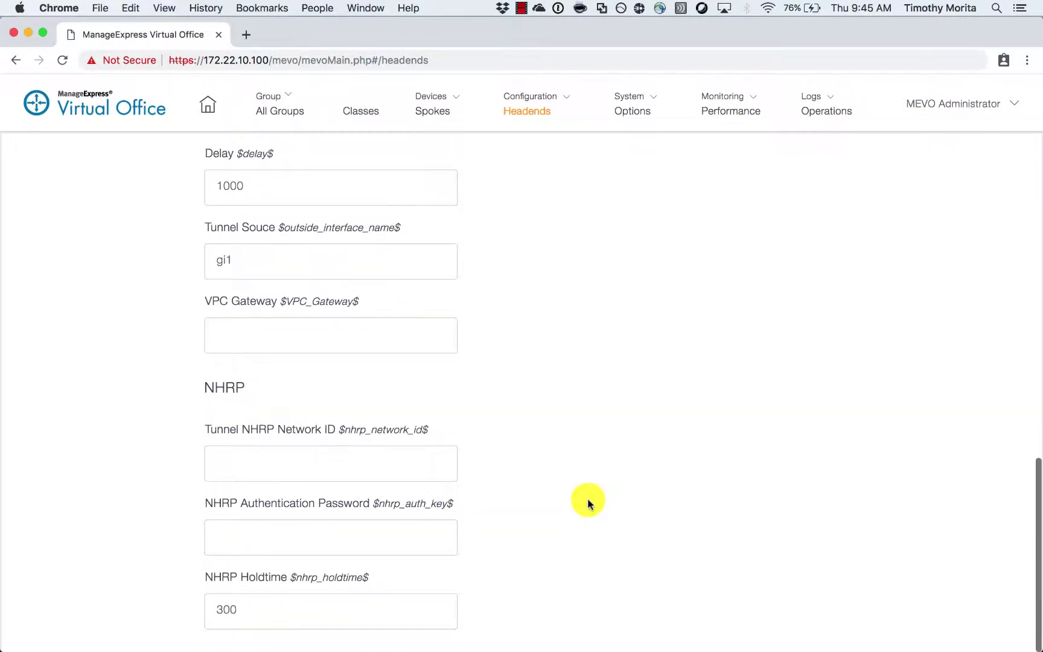
type("2")
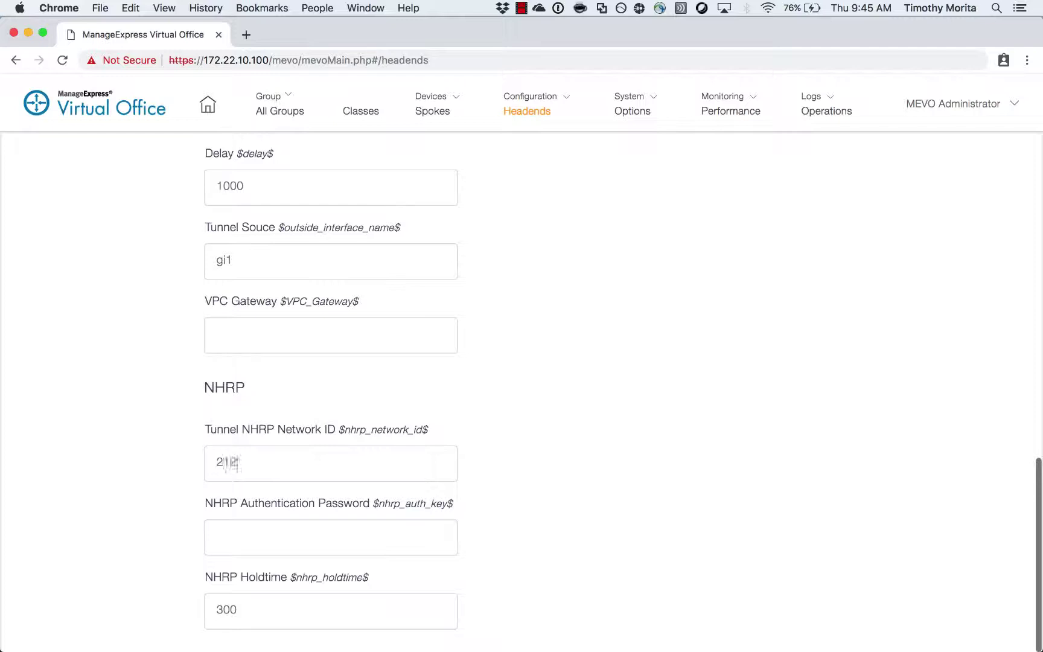
type("12")
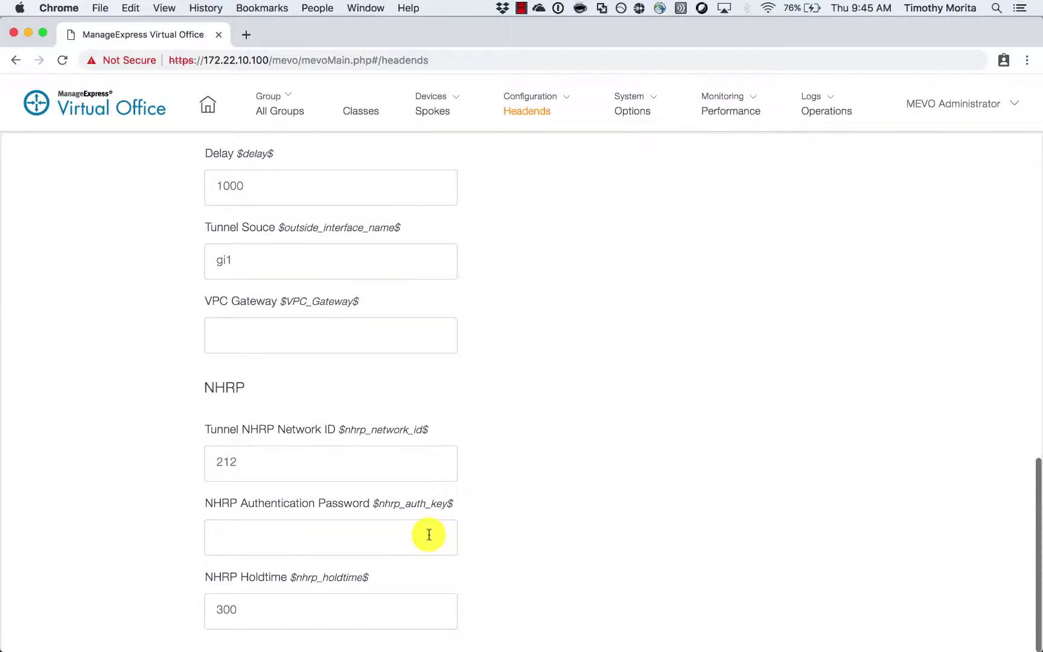
left_click(429, 534)
type("212nKey")
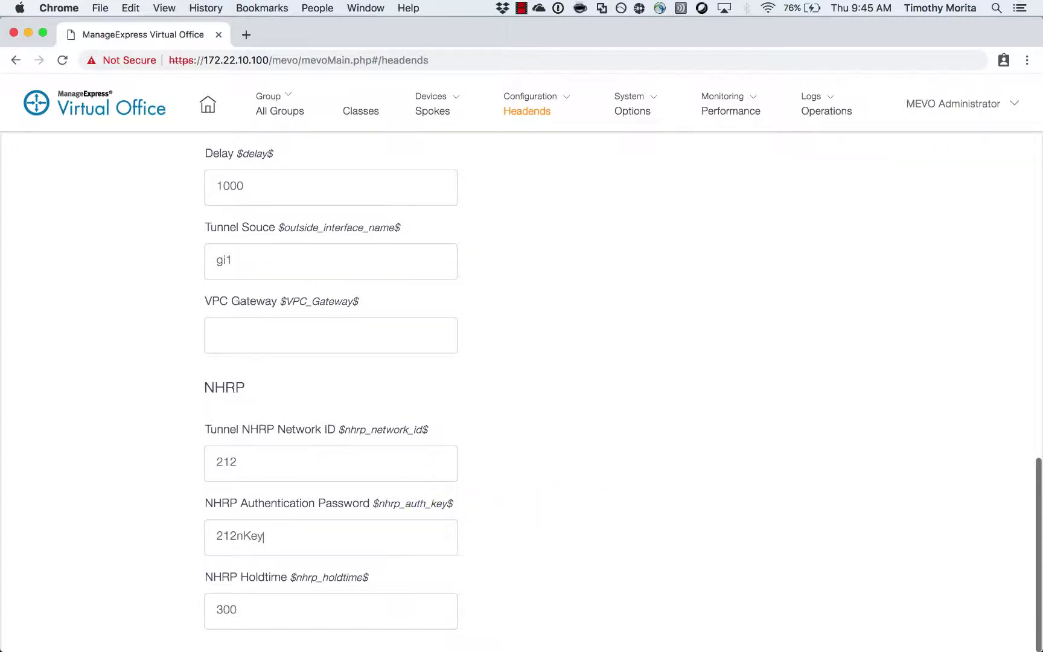
scroll(432, 477, "up", 15)
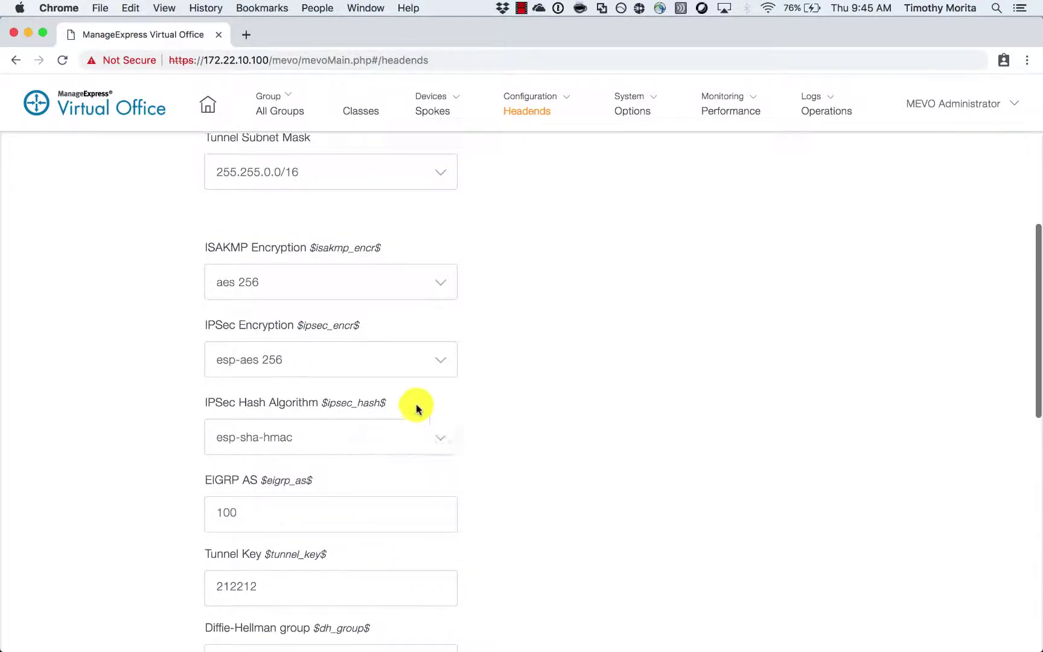
left_click(229, 224)
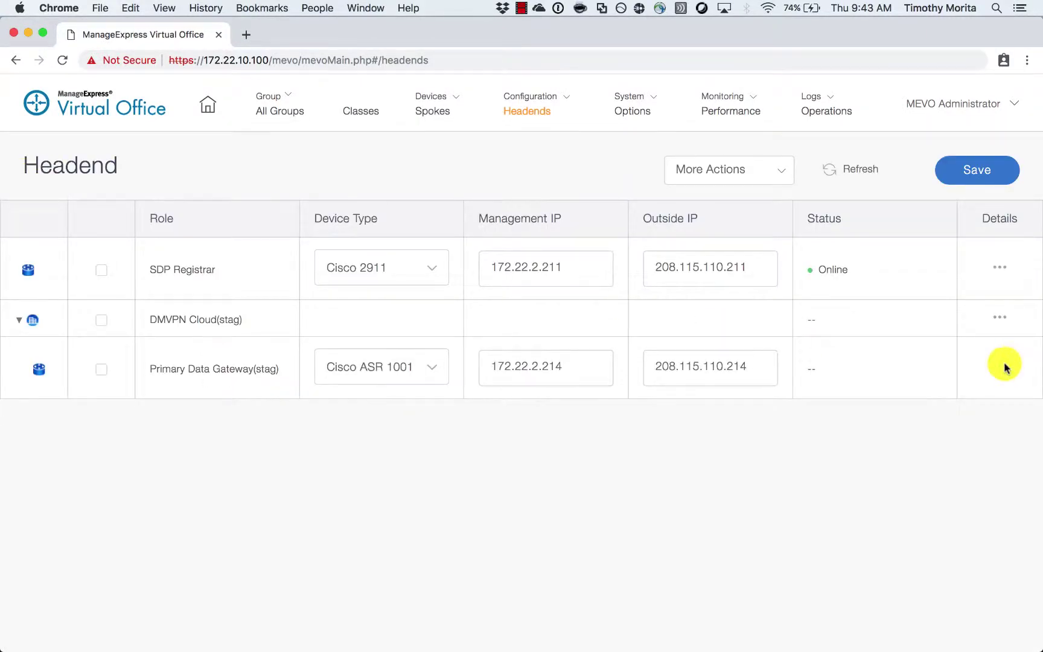
- Set the staging gateway's login protocol to SSH and enter its username and passwords
left_click(1002, 360)
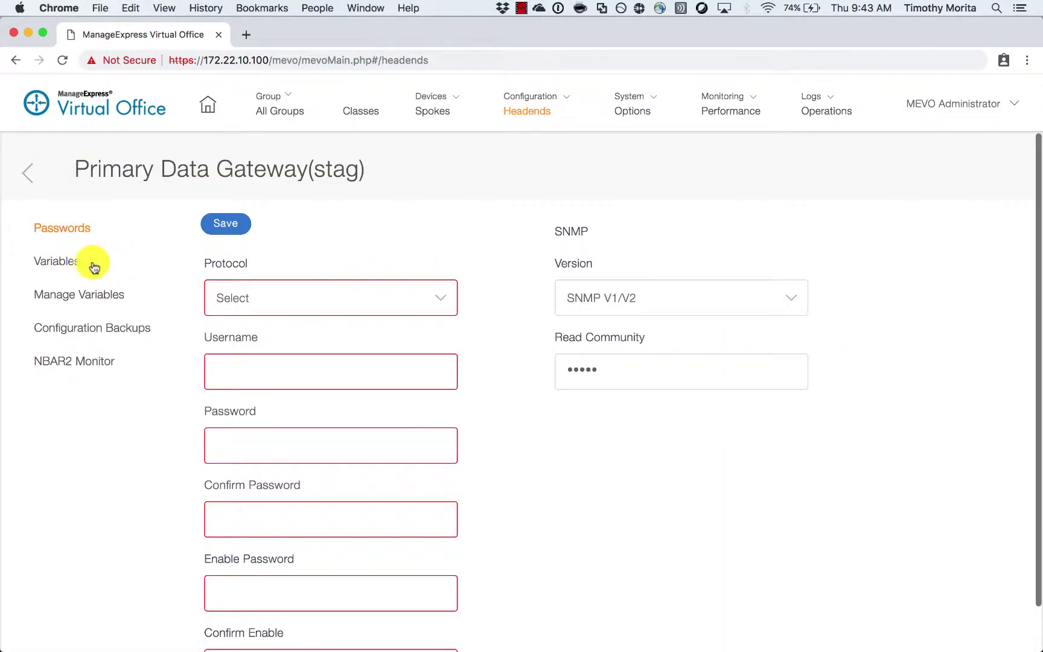
left_click(284, 297)
left_click(283, 314)
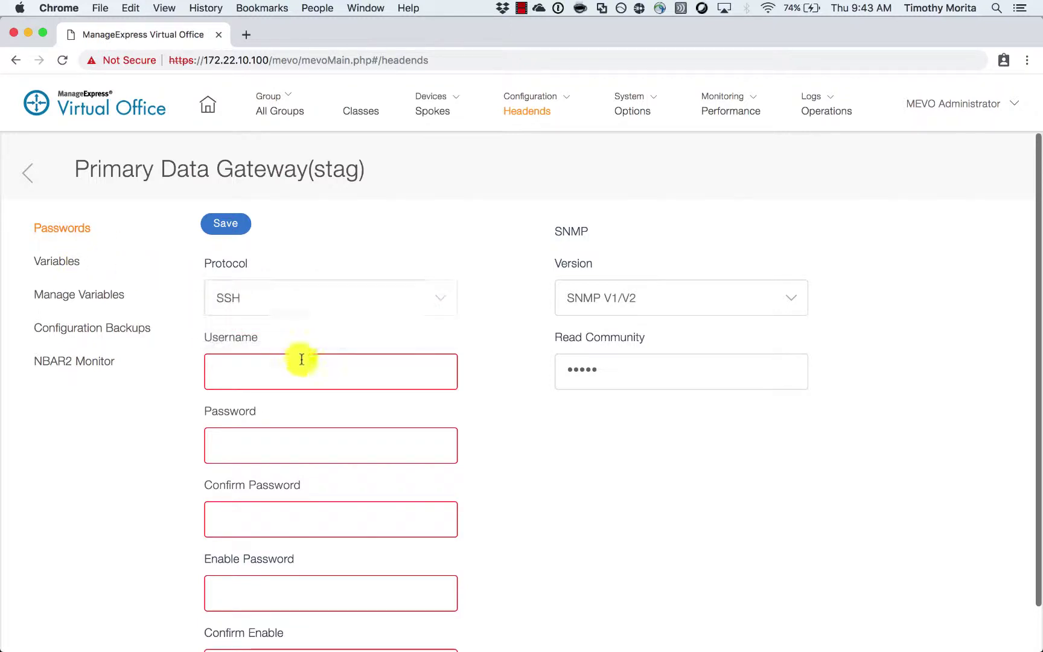
type("cvo")
key("Tab")
type("cisc")
key("Tab")
type("c")
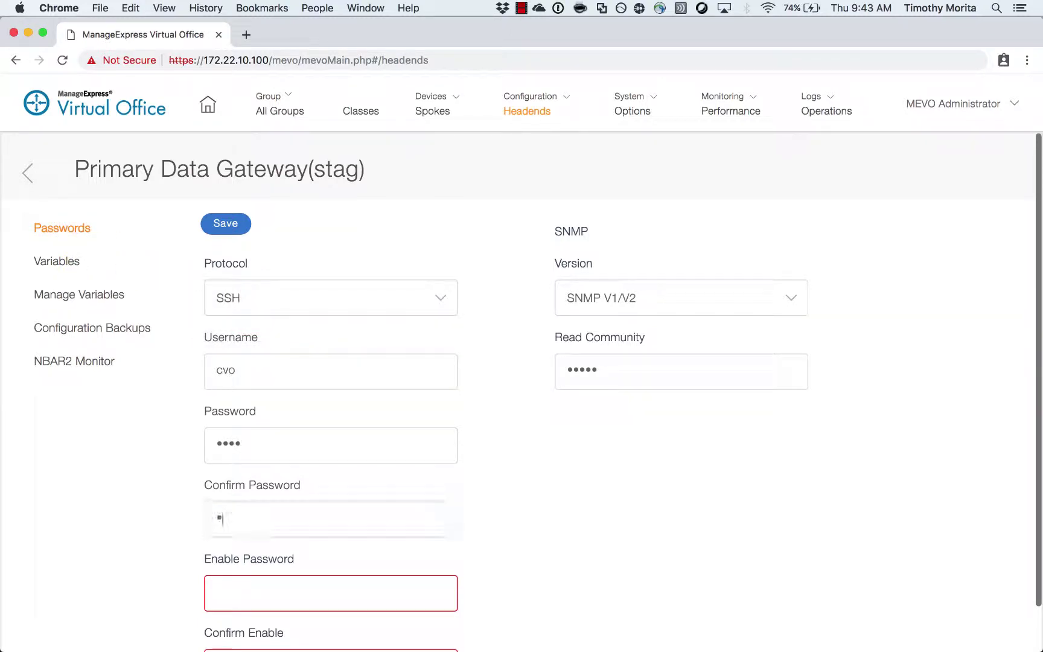
type("cisc")
key("Tab")
type("ci")
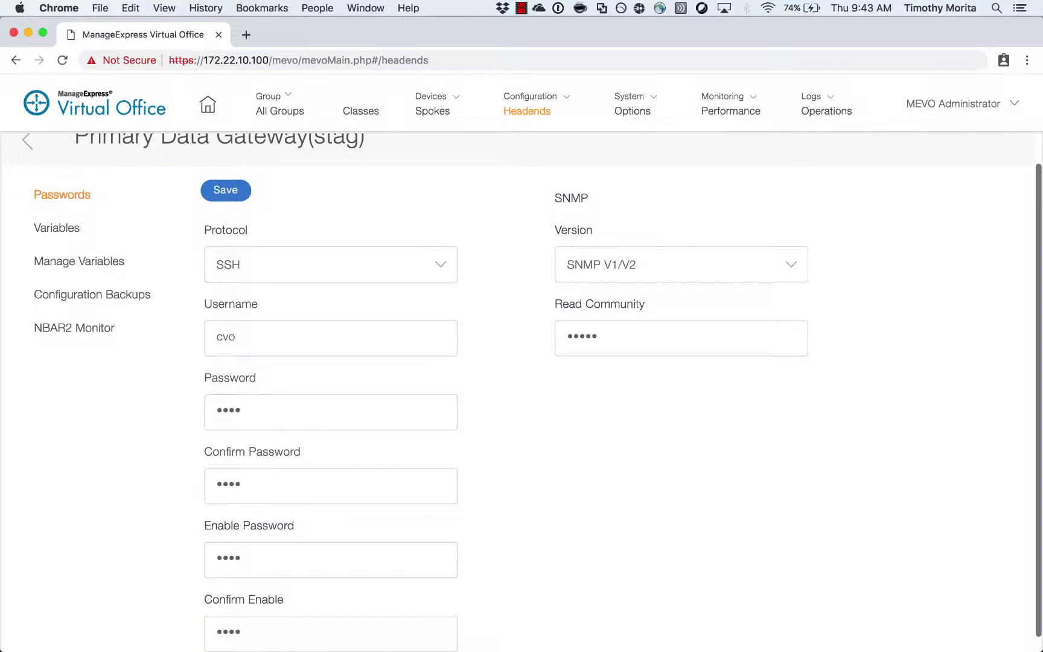
- Replace the SNMP read community string and save the gateway's login settings
scroll(475, 453, "down", 1)
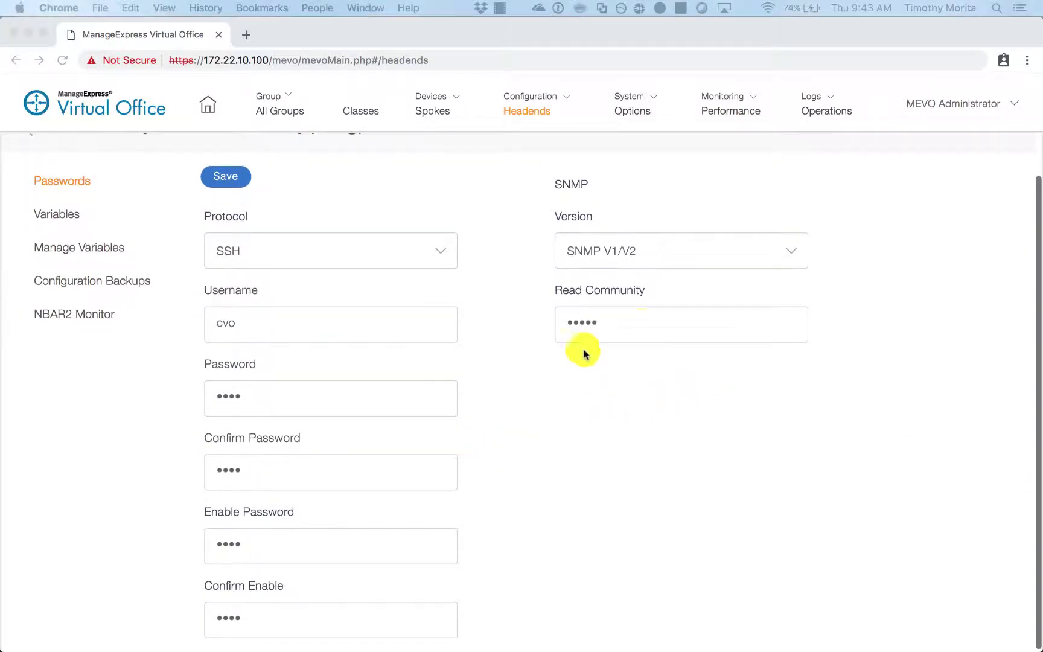
left_click(666, 324)
left_click_drag(666, 324, 524, 321)
type("ciscopublic")
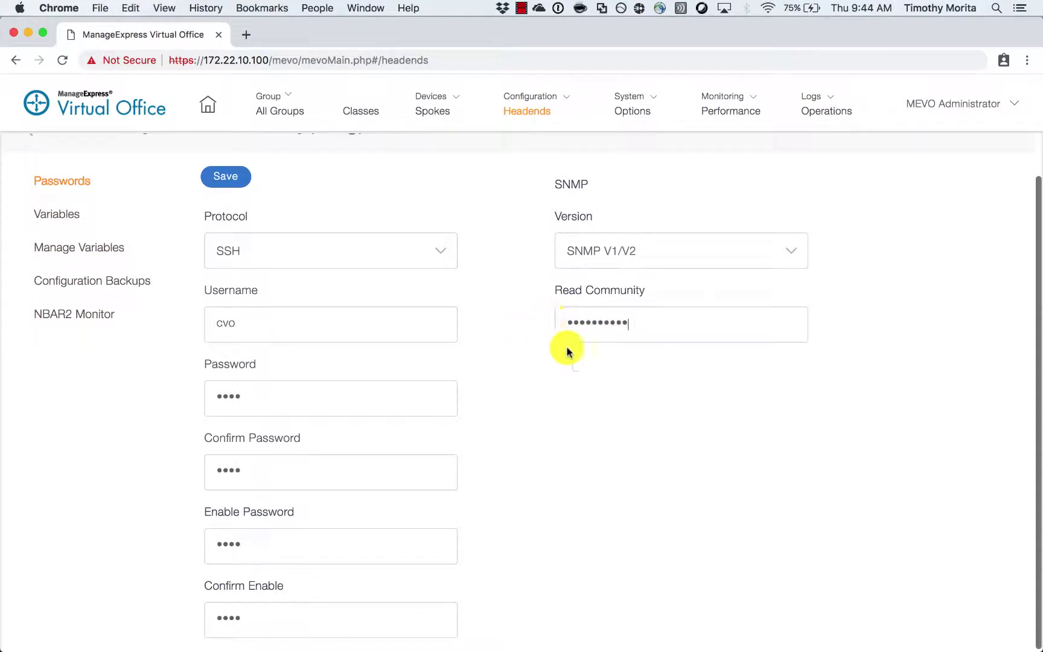
scroll(650, 514, "down", 1)
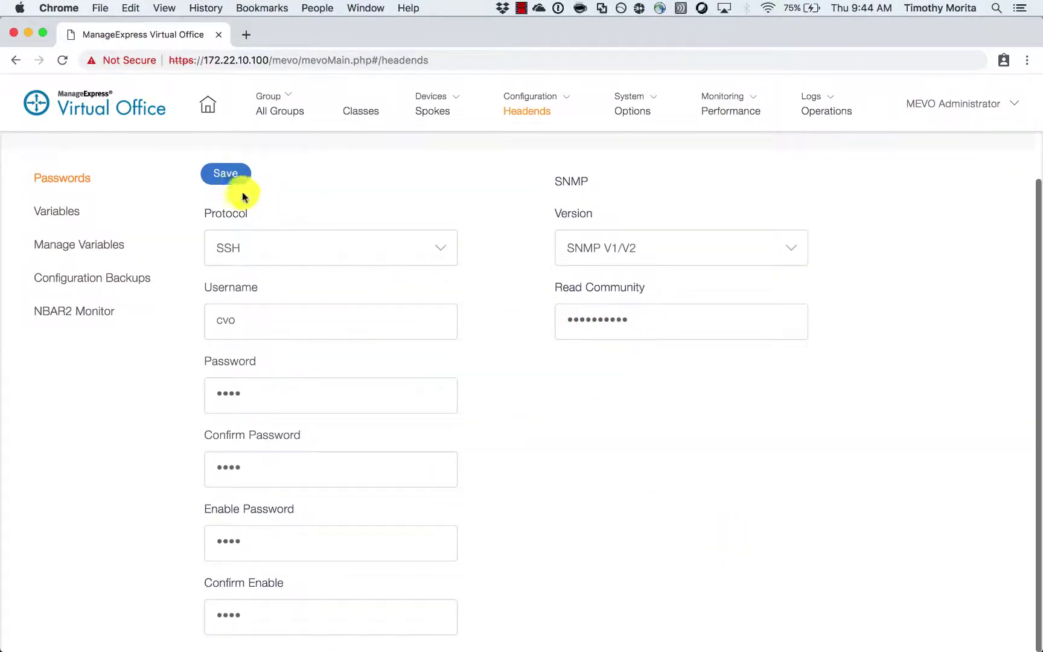
left_click(228, 175)
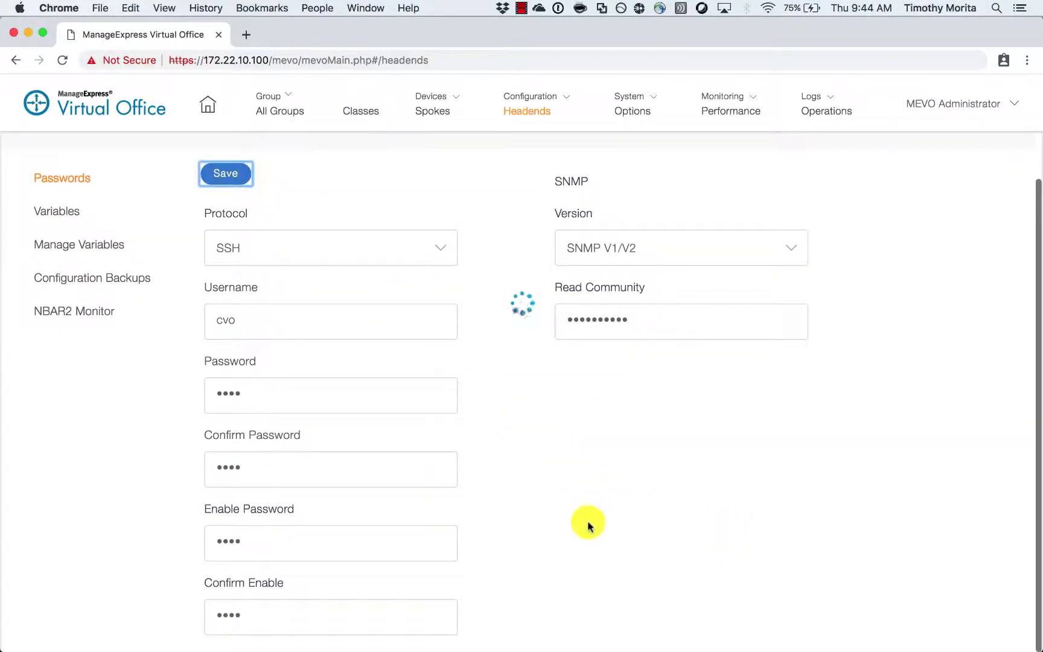
- Set the staging gateway's tunnel IP address to 172.16.0.2 and save it
left_click(75, 264)
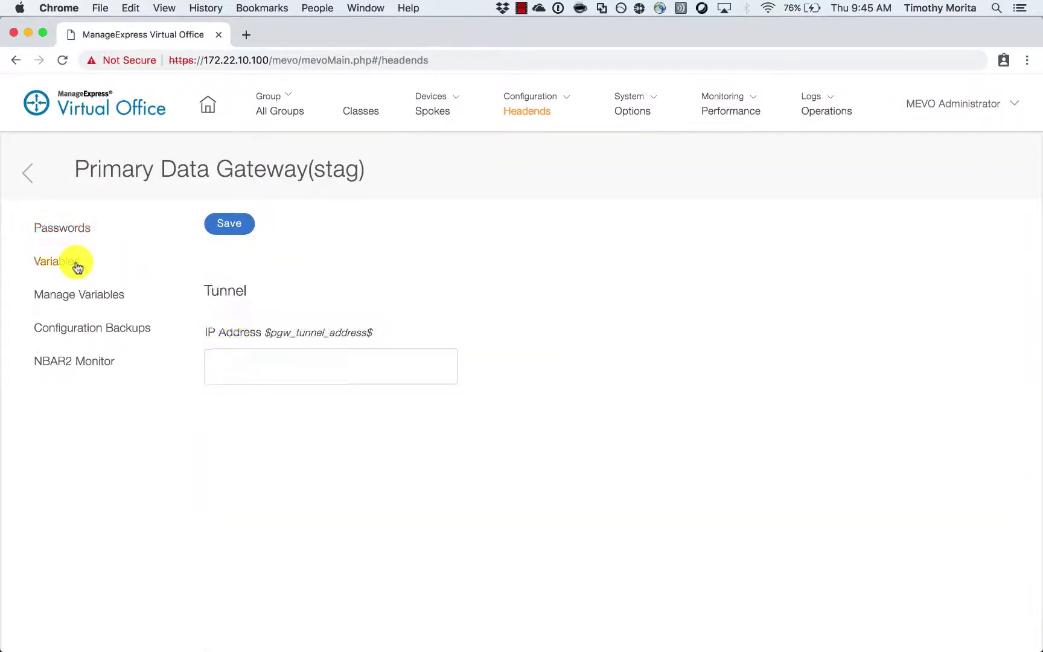
left_click(319, 364)
type("172")
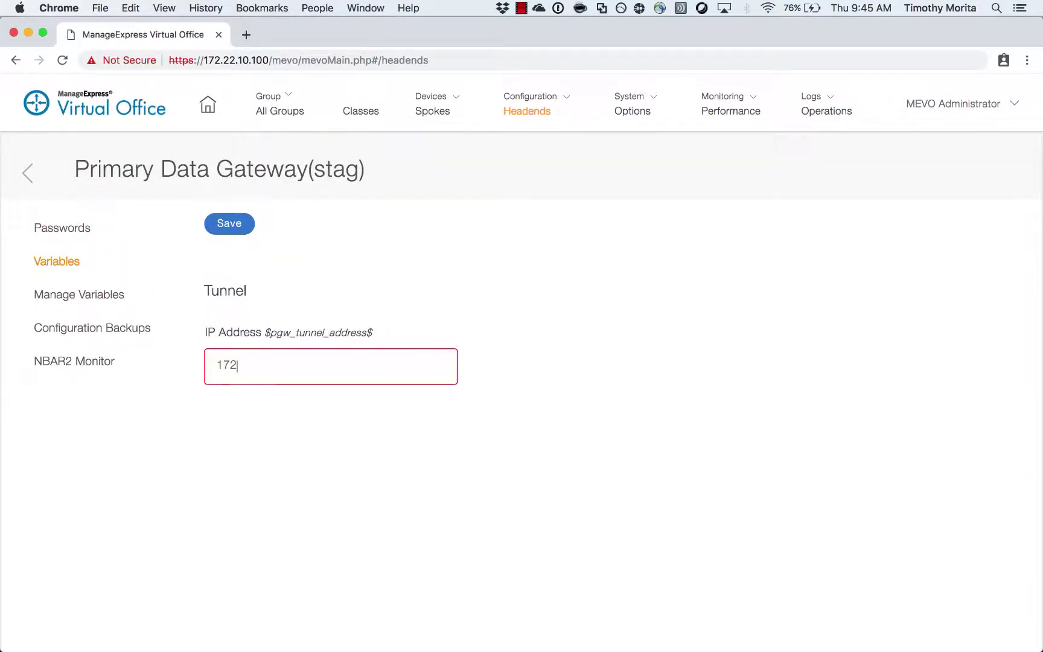
type(".16.0.2")
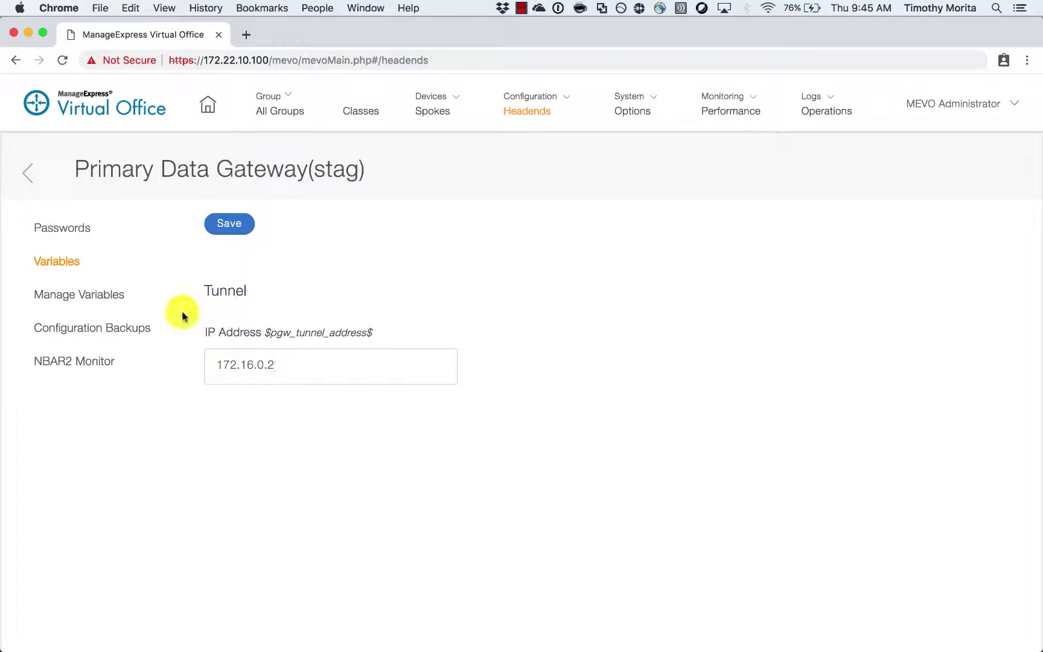
left_click(230, 225)
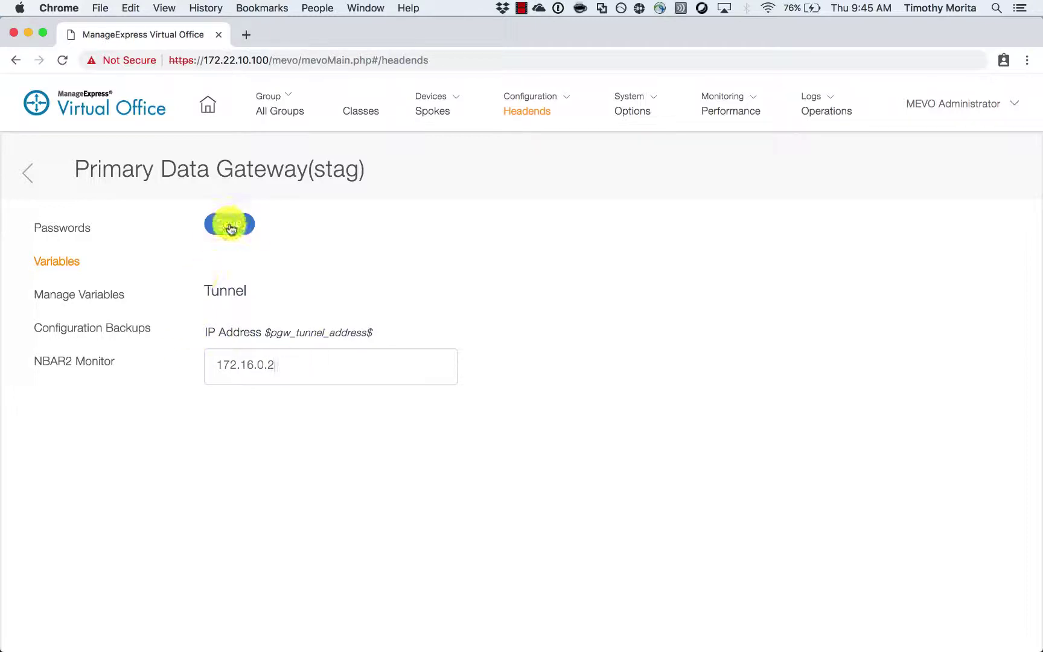
left_click(30, 171)
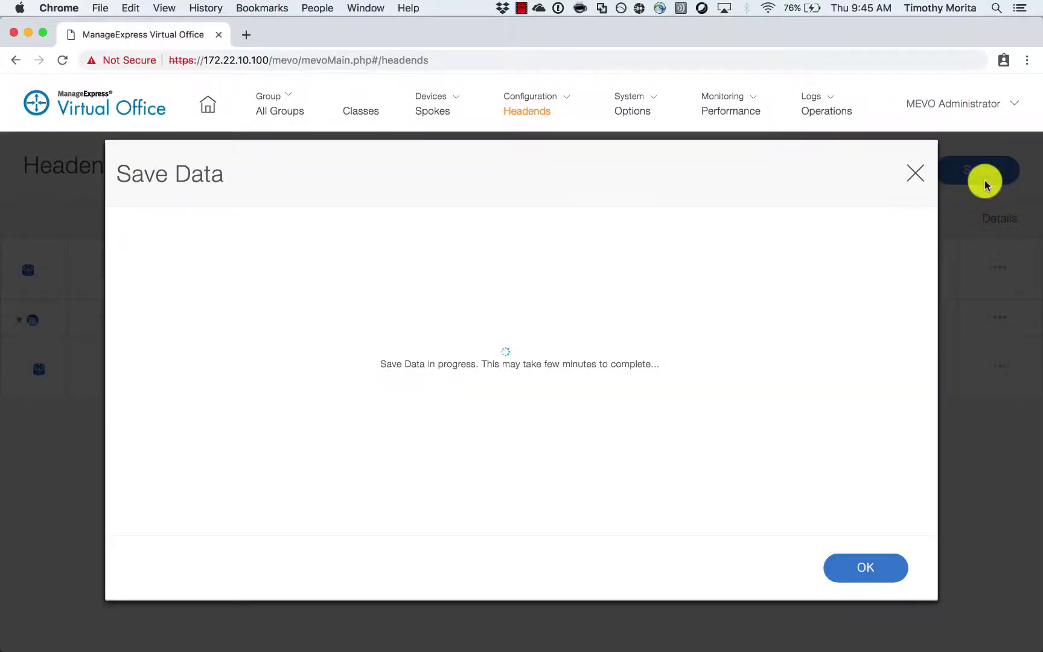
- Push the staging gateway changes to the devices and acknowledge the save results
left_click(985, 179)
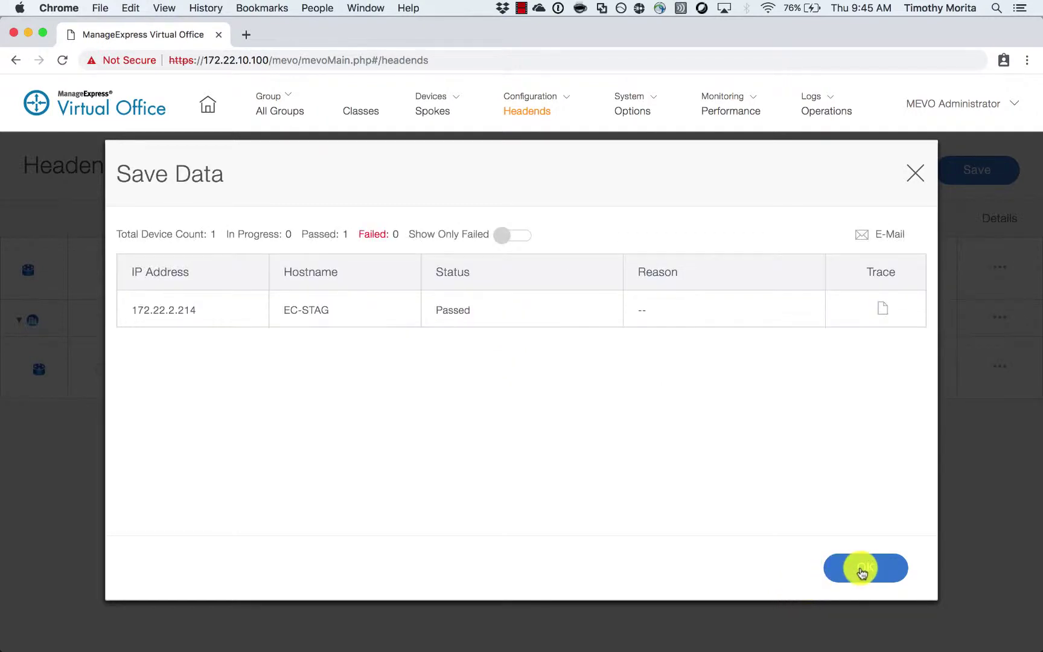
left_click(861, 568)
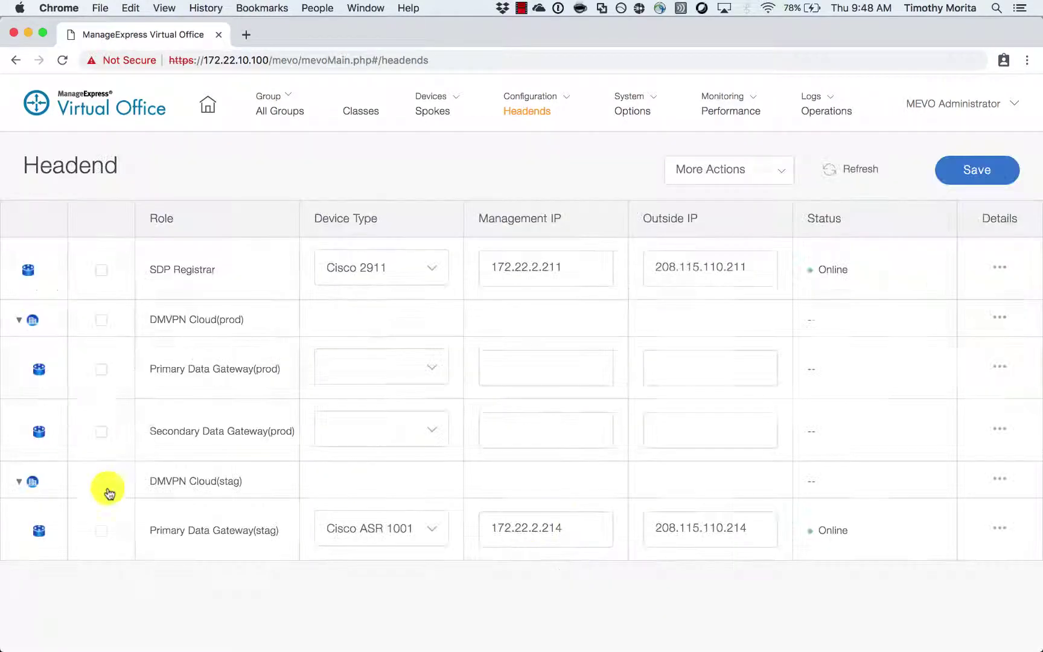
left_click(742, 170)
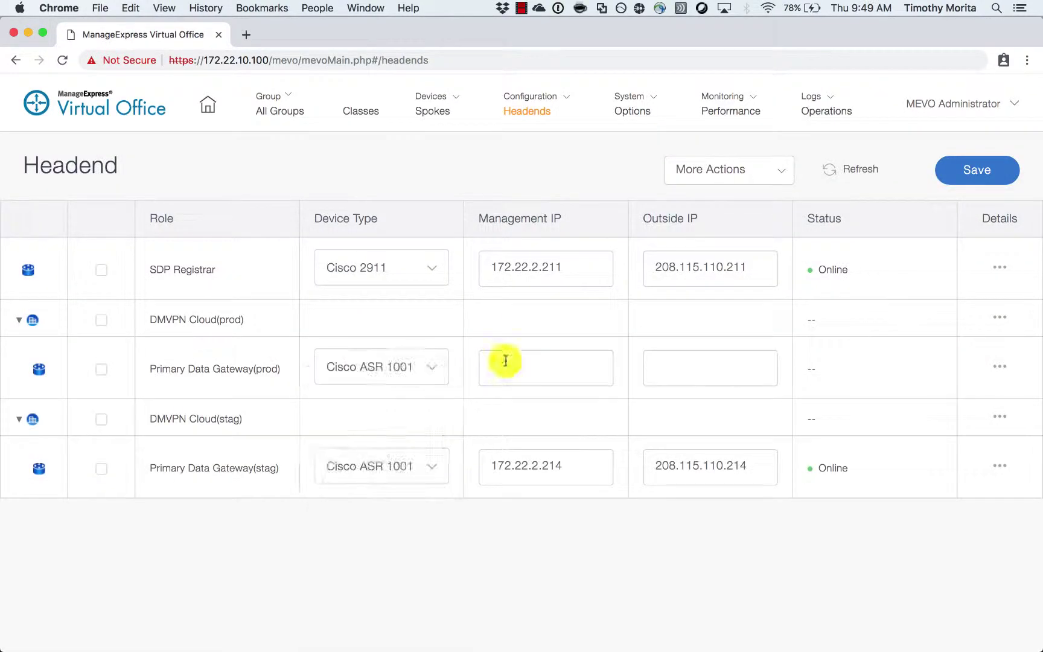
- Delete the secondary production gateway and give the production gateway IPs 172.22.2.215 and 208.115.110.215
left_click(503, 361)
type("172.22.2.215")
left_click(663, 366)
type("208.115.110")
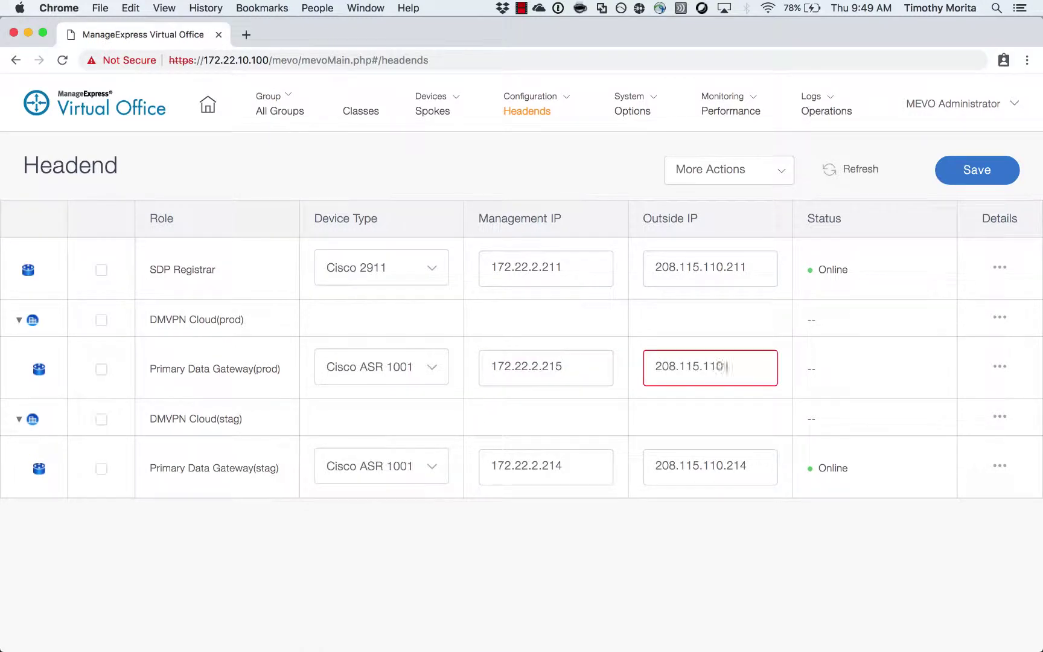
type(".215")
- Set the production DMVPN cloud's tunnel network to 172.16.128.0 with a 255.255.128.0/17 mask
left_click(996, 326)
left_click(411, 341)
type("172.16.128.0")
left_click(344, 415)
left_click(338, 508)
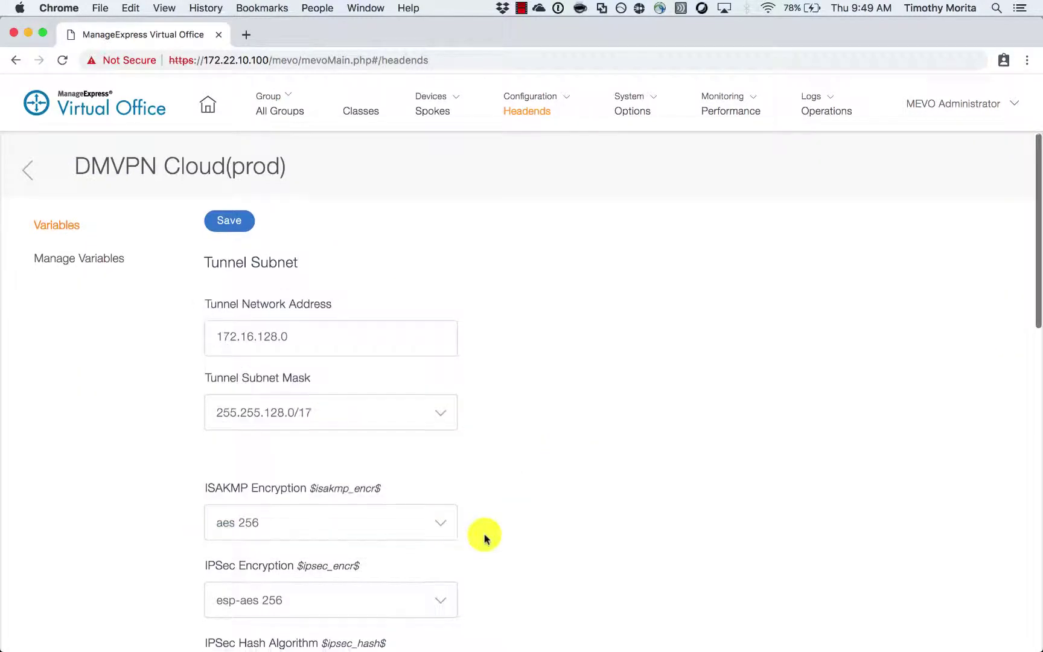
scroll(484, 538, "down", 5)
left_click(413, 486)
scroll(414, 486, "down", 3)
type("21321")
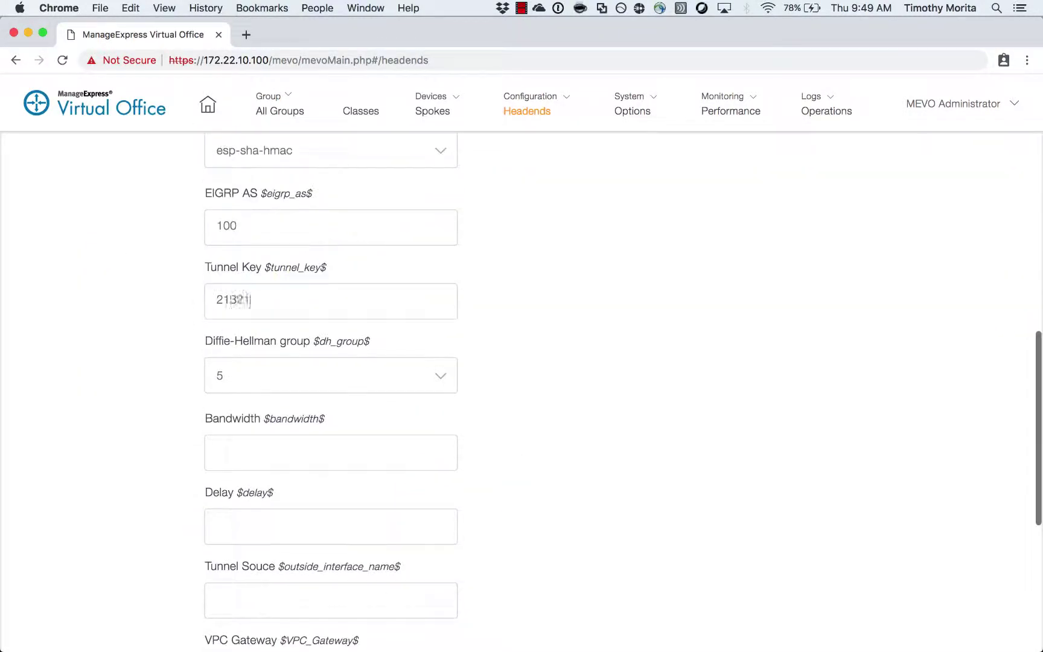
type("3")
key("Tab")
key("Tab")
type("1000000")
key("Tab")
type("1000")
scroll(304, 395, "down", 3)
- Set tunnel source interface gi1 and NHRP network ID 213, then save the cloud variables
left_click(304, 392)
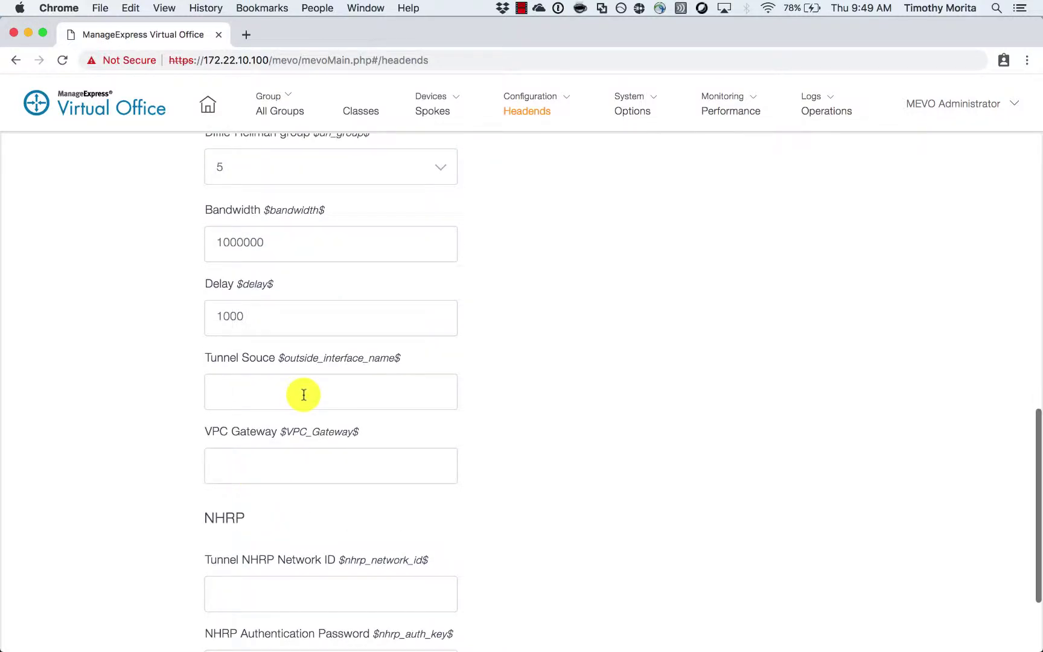
type("gi1")
scroll(326, 540, "down", 2)
left_click(326, 540)
type("213")
key("Tab")
type("213")
scroll(326, 362, "up", 15)
left_click(229, 223)
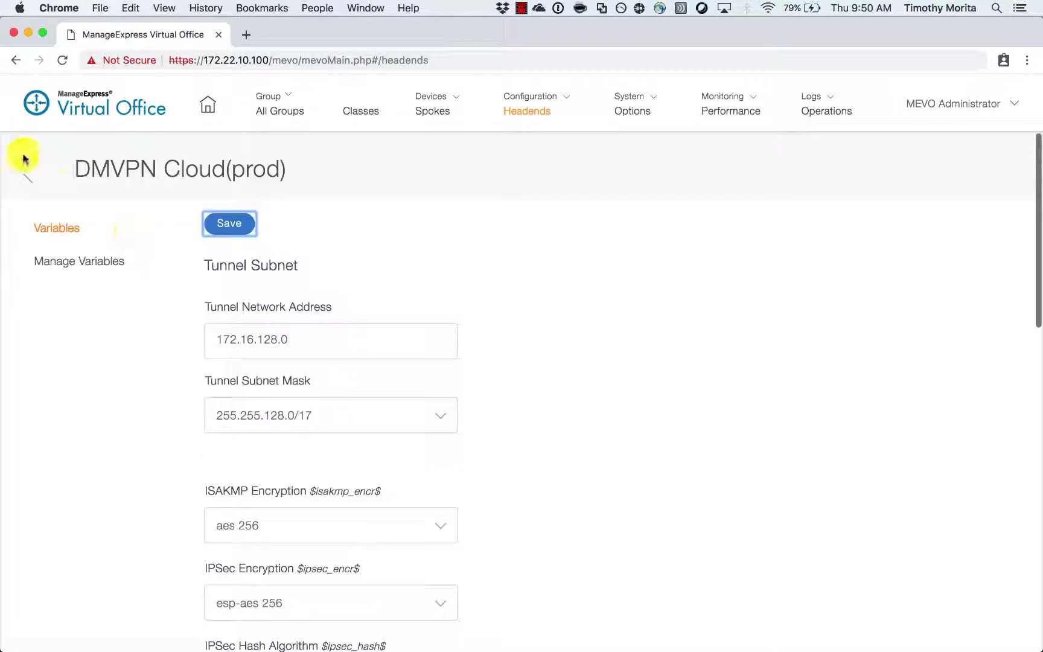
- Set the production gateway's login to SSH with its username, passwords and read community, then save
left_click(27, 172)
left_click(331, 298)
left_click(331, 371)
type("cvo")
key("Tab")
left_click(652, 404)
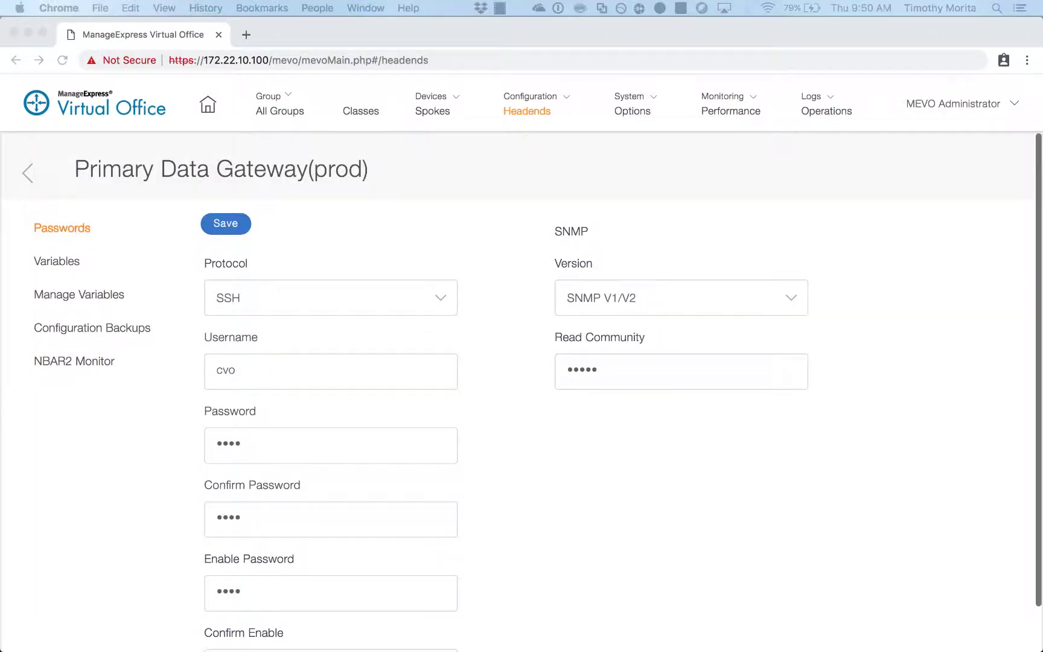
left_click(57, 261)
- Set the production gateway's tunnel IP to 172.16.128.2 and push the headend changes to the devices
left_click(396, 366)
type("172.16.128.2")
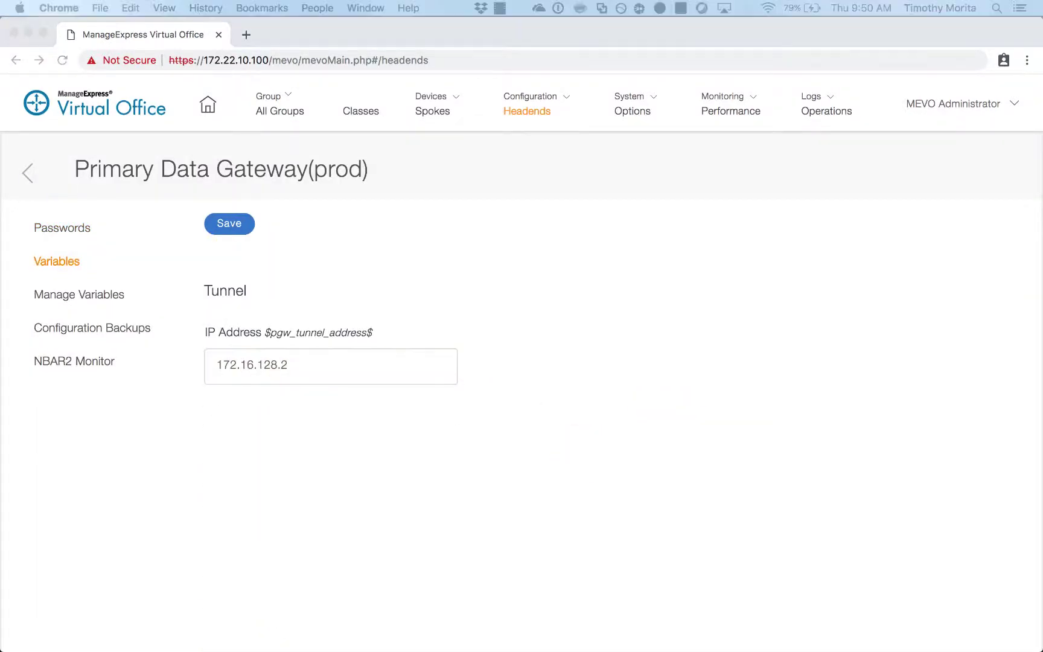
left_click(229, 223)
left_click(71, 227)
left_click(28, 172)
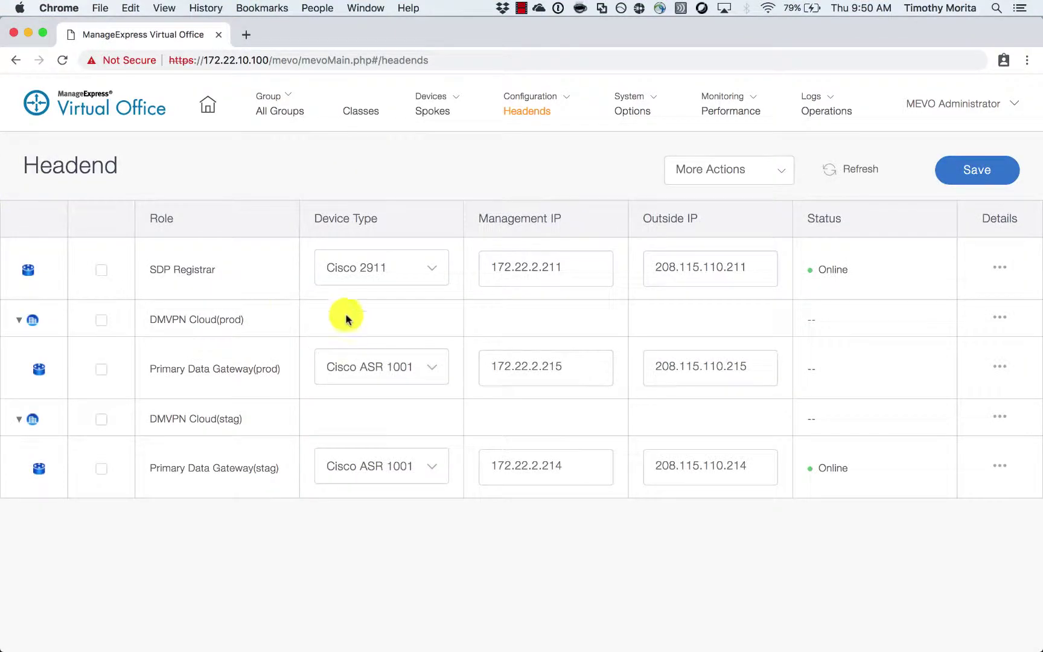
left_click(966, 176)
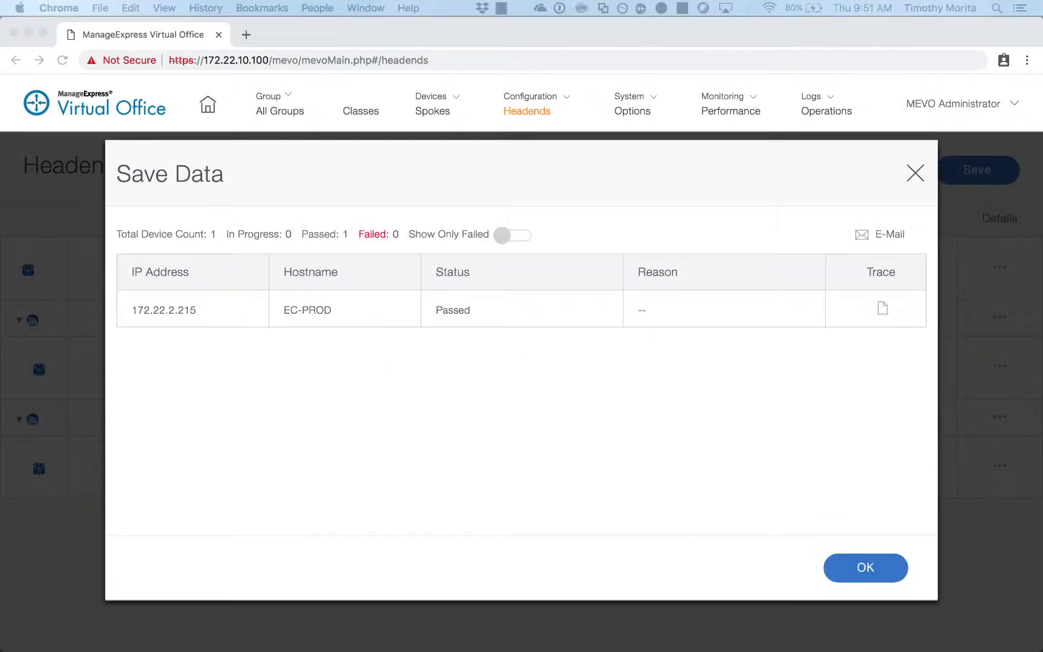
left_click(862, 573)
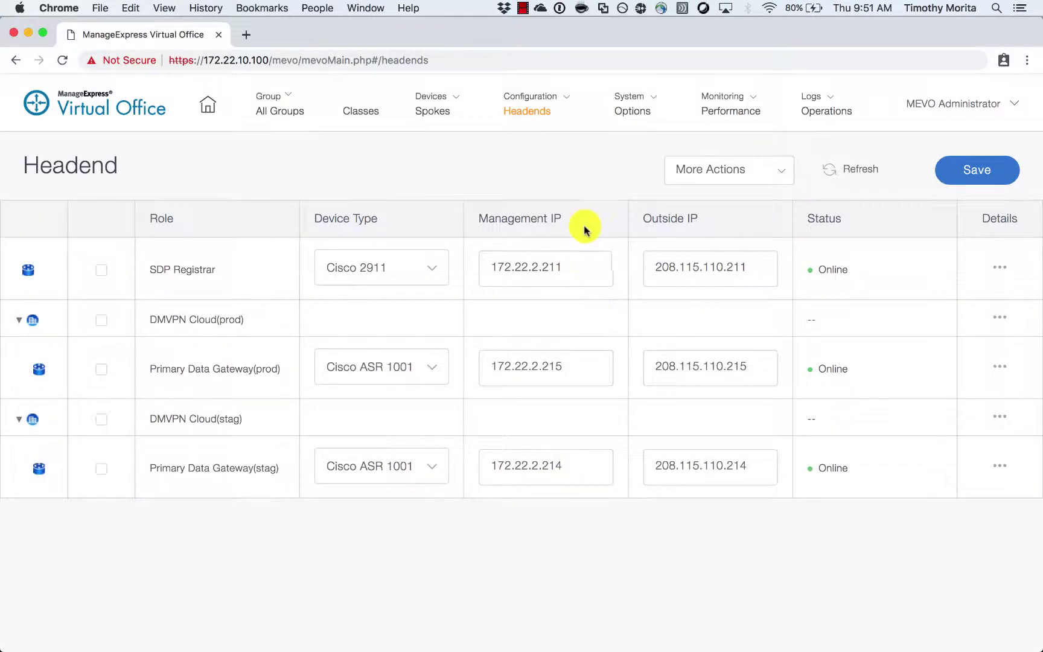
- Add a new headend with the PKI-AAA Server role
left_click(780, 177)
left_click(749, 203)
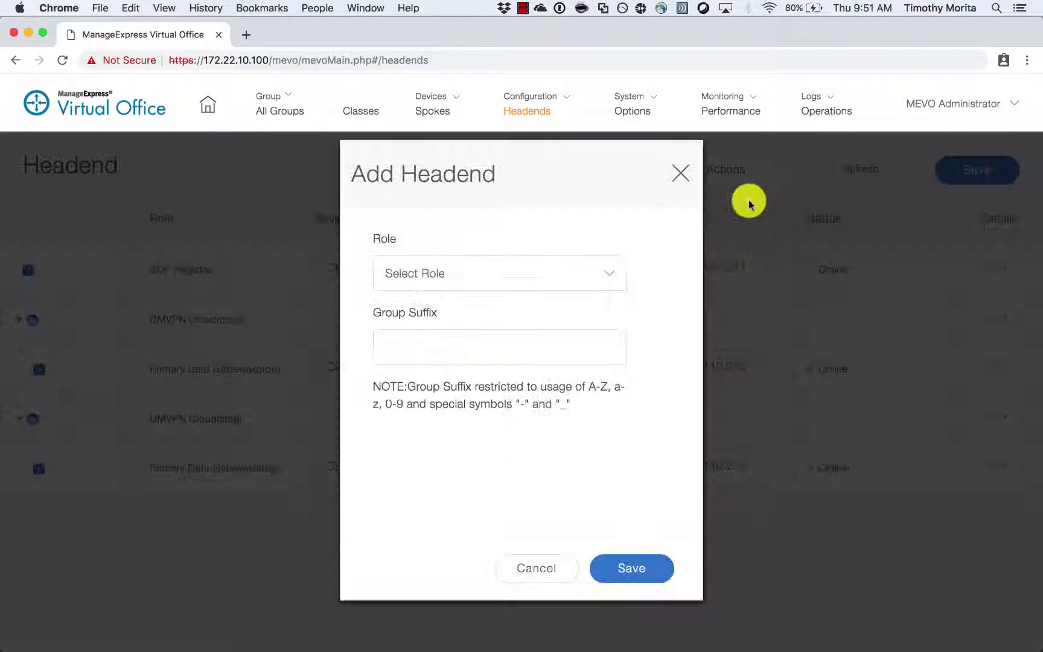
left_click(592, 274)
left_click(555, 323)
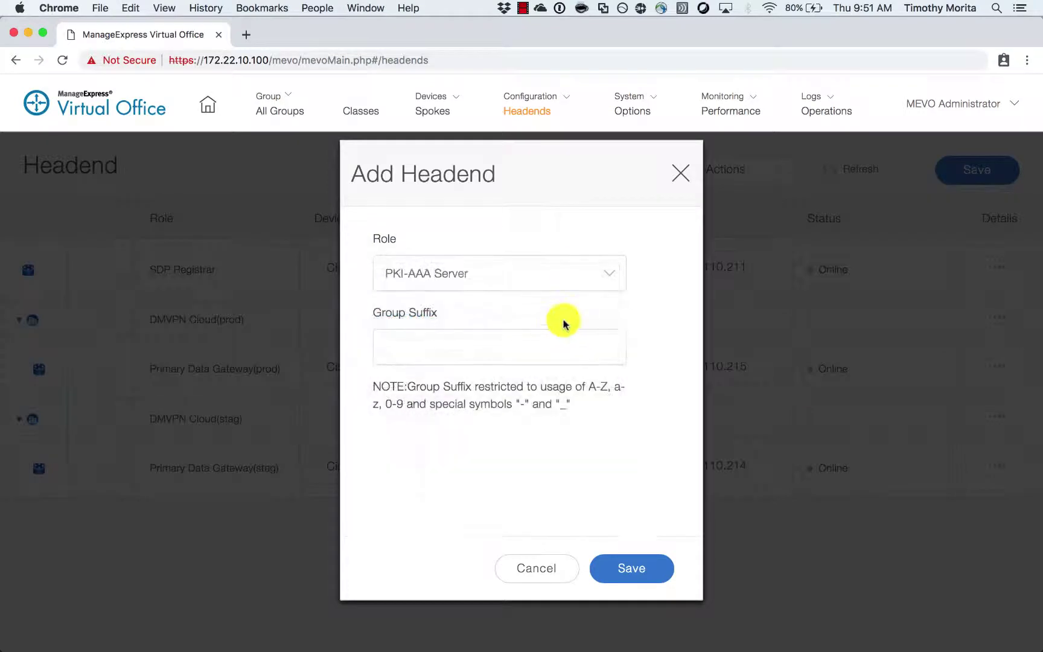
left_click(633, 566)
- Make the PKI-AAA Server a Cisco ISE 2.2 at management IP 172.22.2.158
left_click(426, 534)
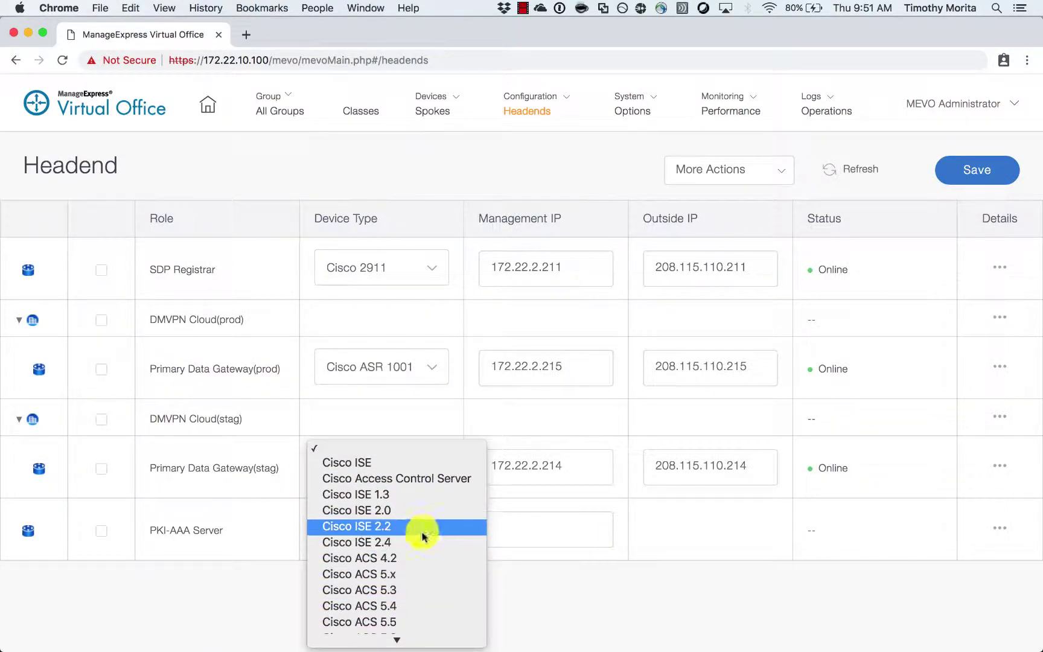
left_click(421, 529)
left_click(506, 535)
type("1")
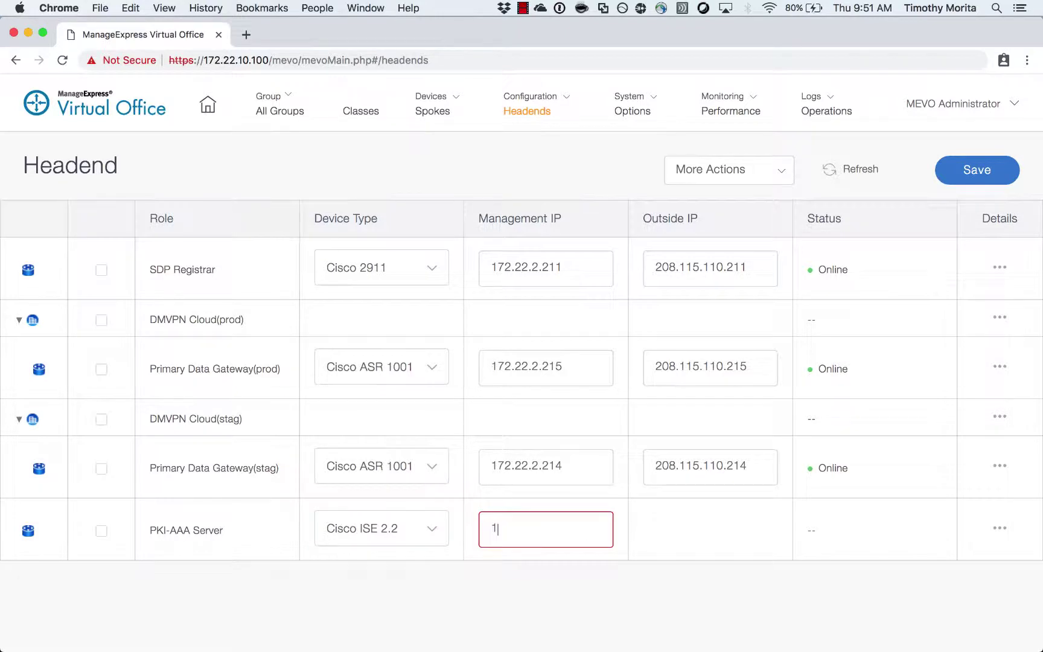
type("72.22.2.15")
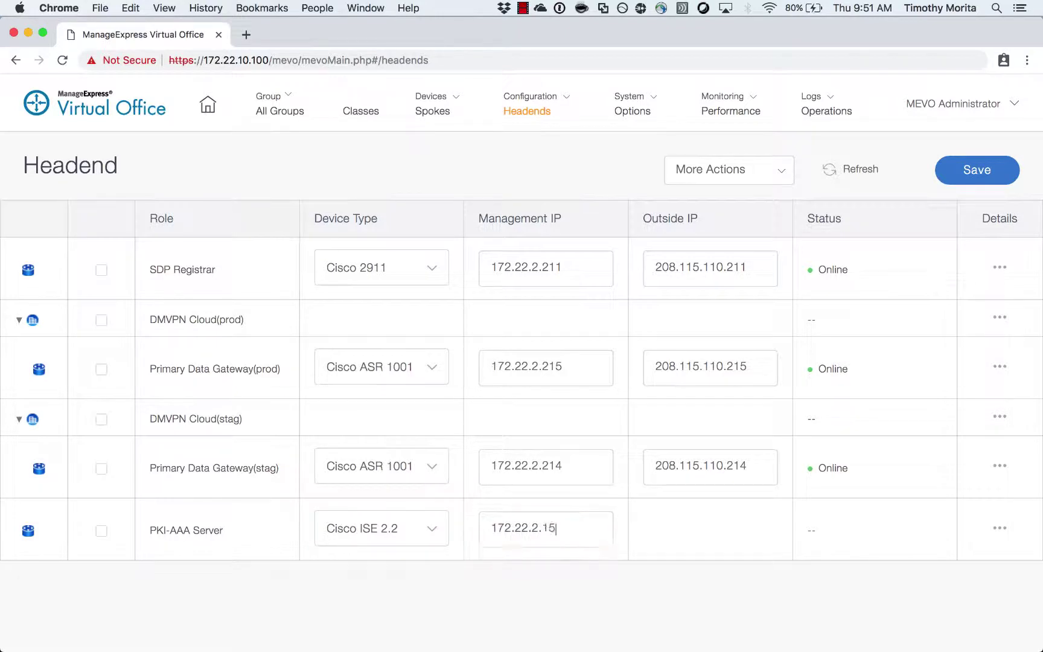
type("8")
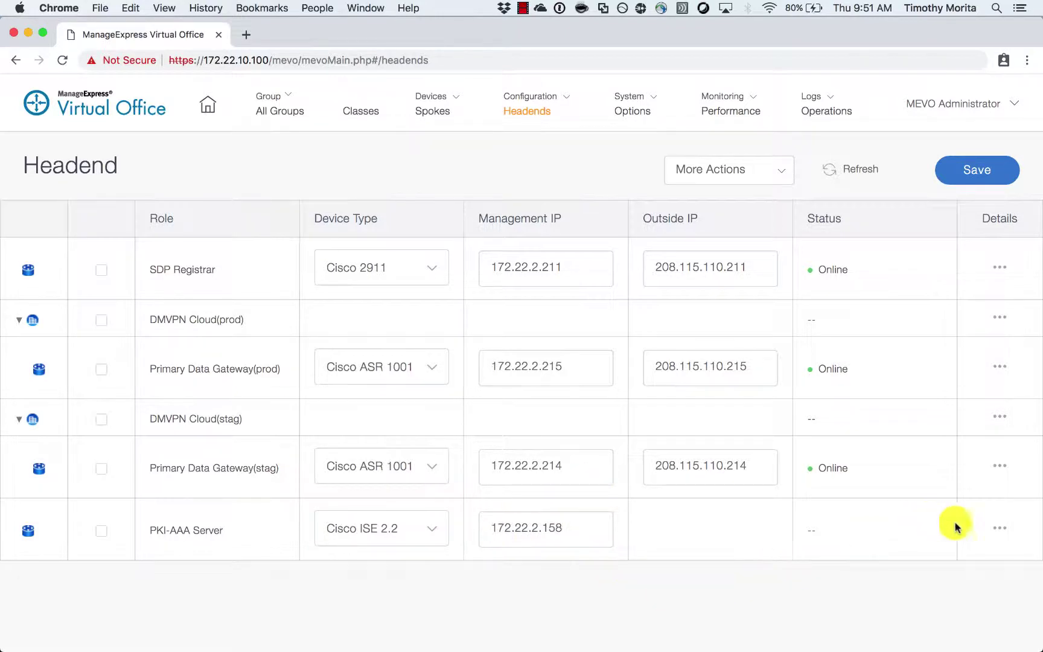
left_click(997, 533)
left_click(431, 296)
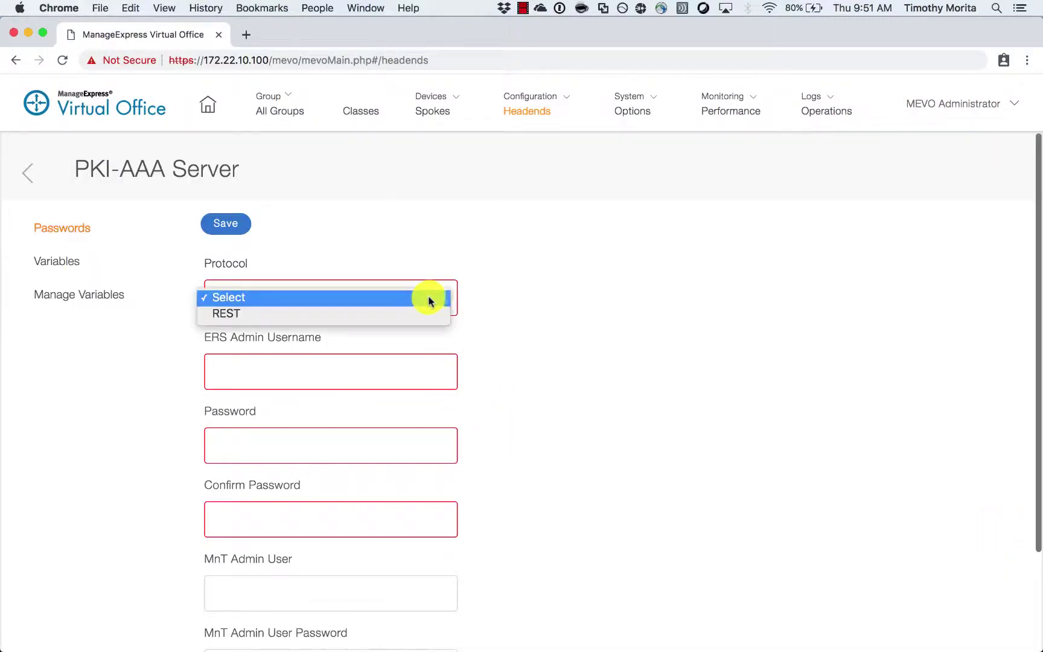
- Choose the REST protocol and enter the ERS and MnT admin usernames and passwords
left_click(420, 314)
left_click(380, 375)
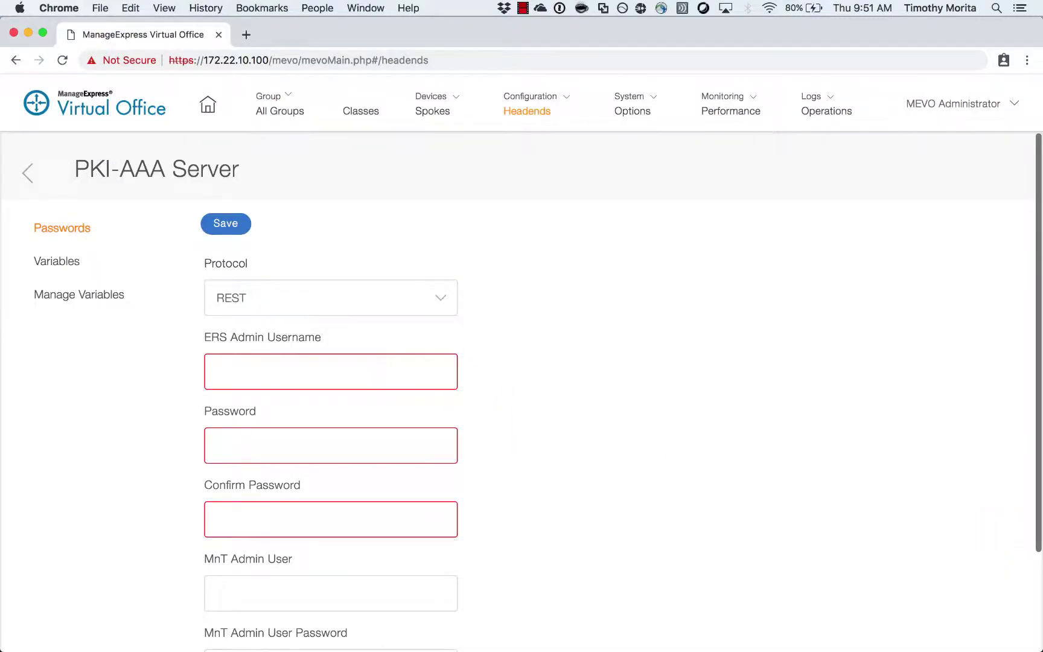
type("ECadmin")
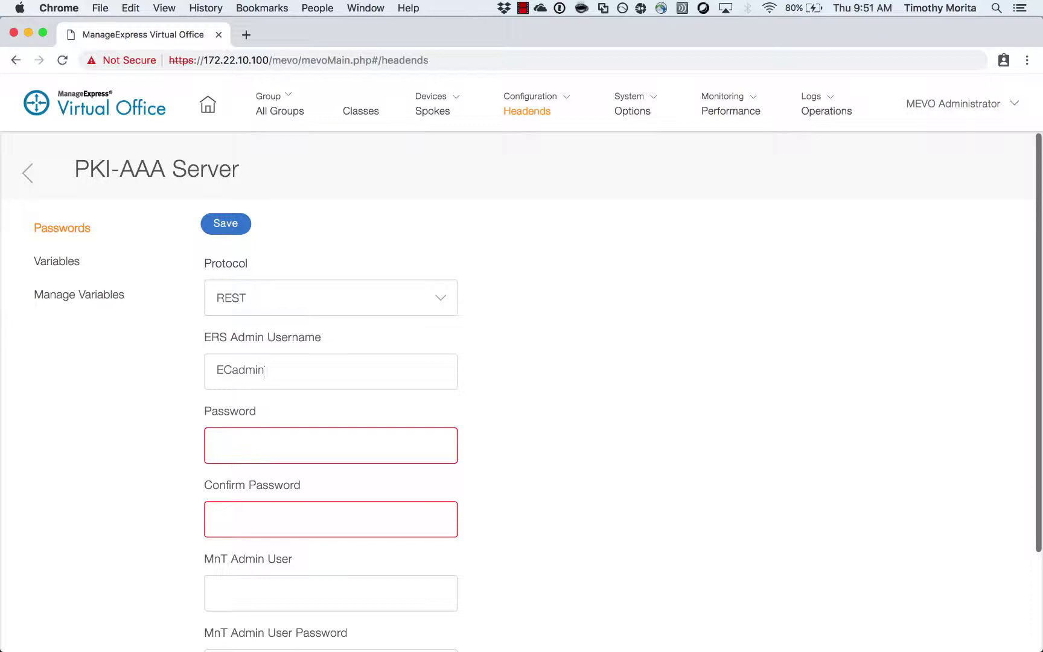
left_click(331, 445)
type("***")
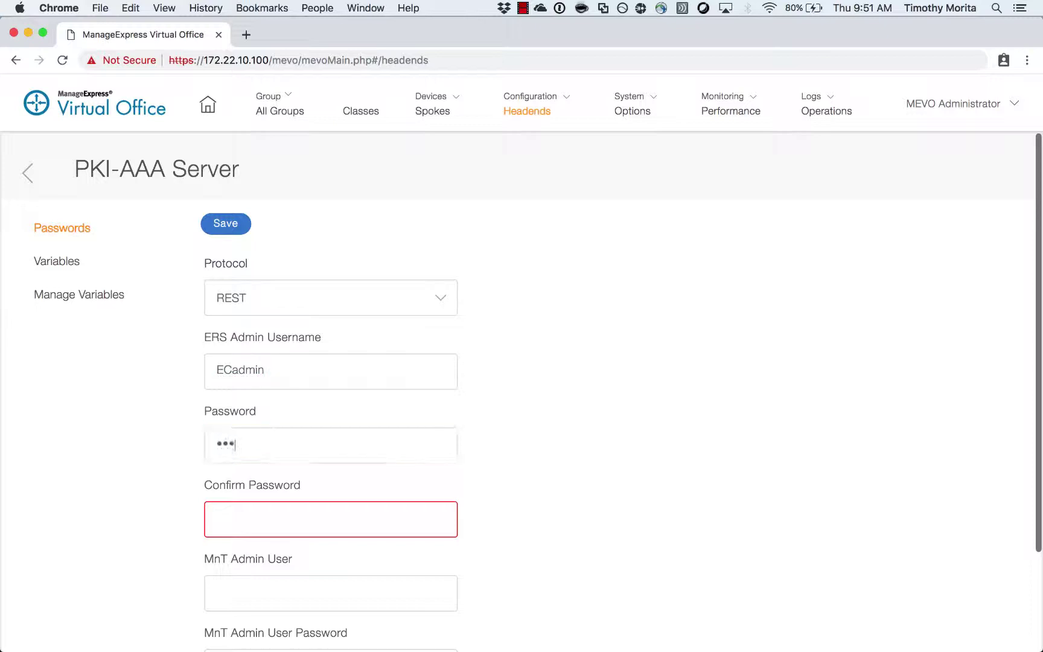
type("*******")
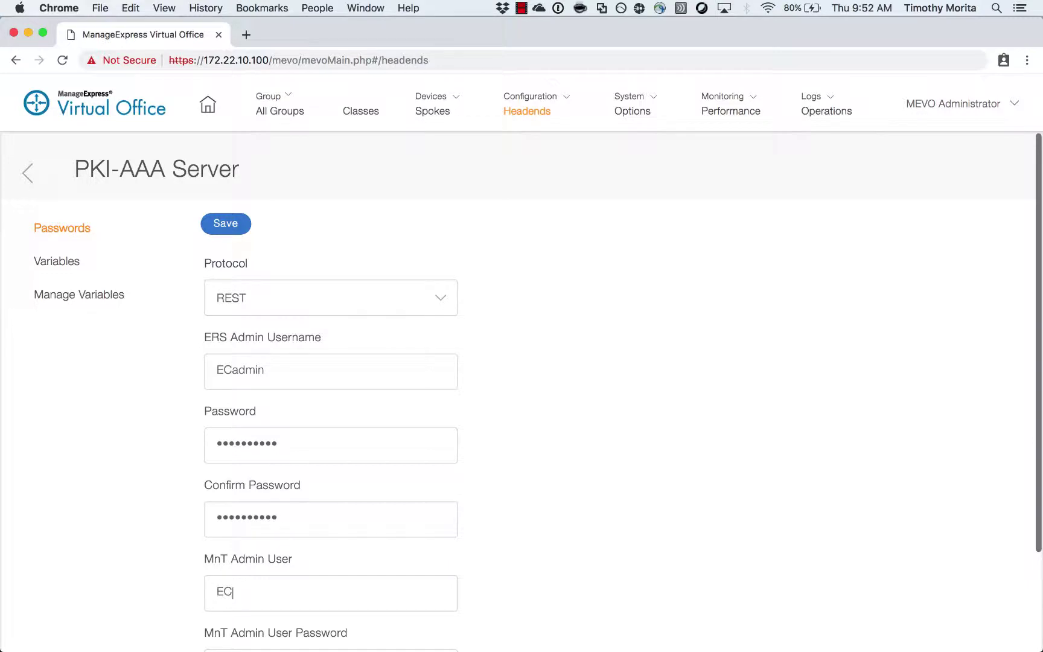
type("ECadmin")
key("Tab")
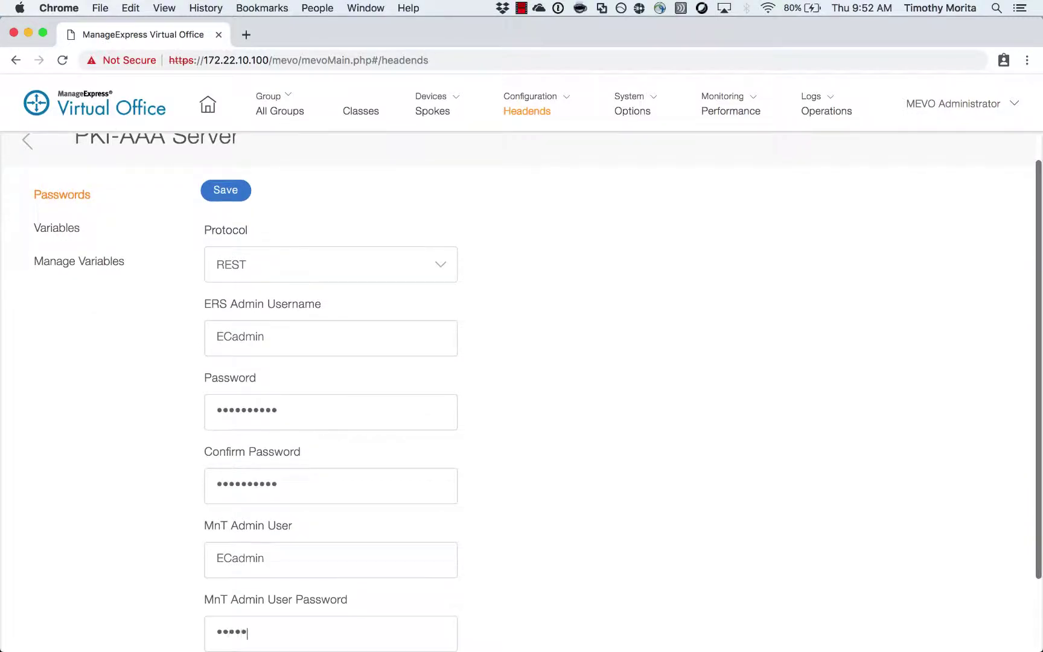
type("**********")
key("Tab")
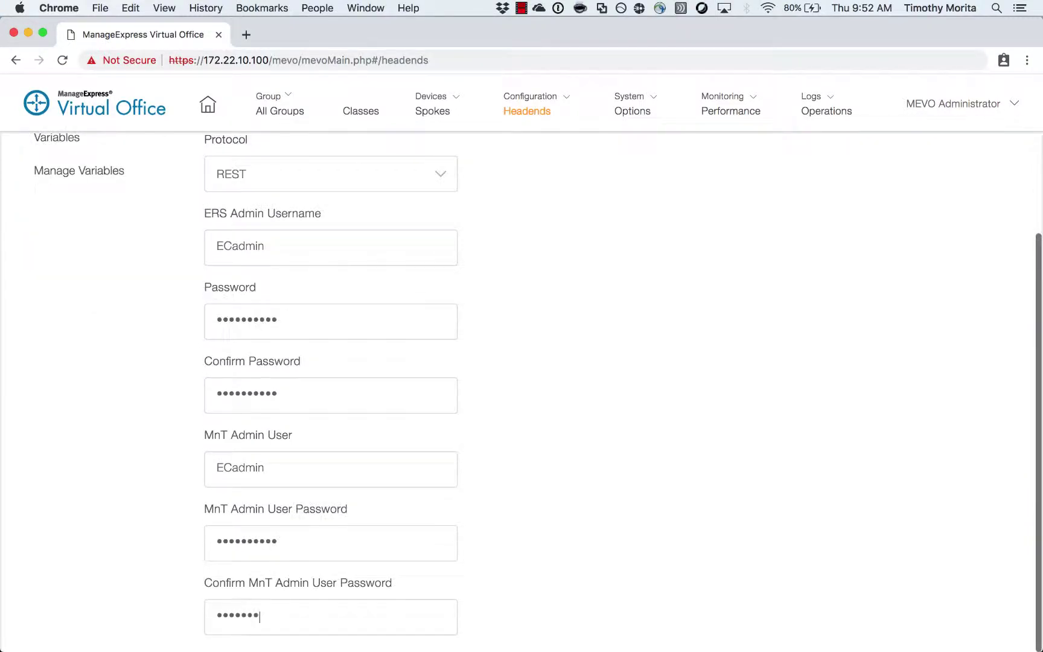
- Save the PKI-AAA Server credentials and push the headend configuration so it shows Online
scroll(377, 379, "up", 3)
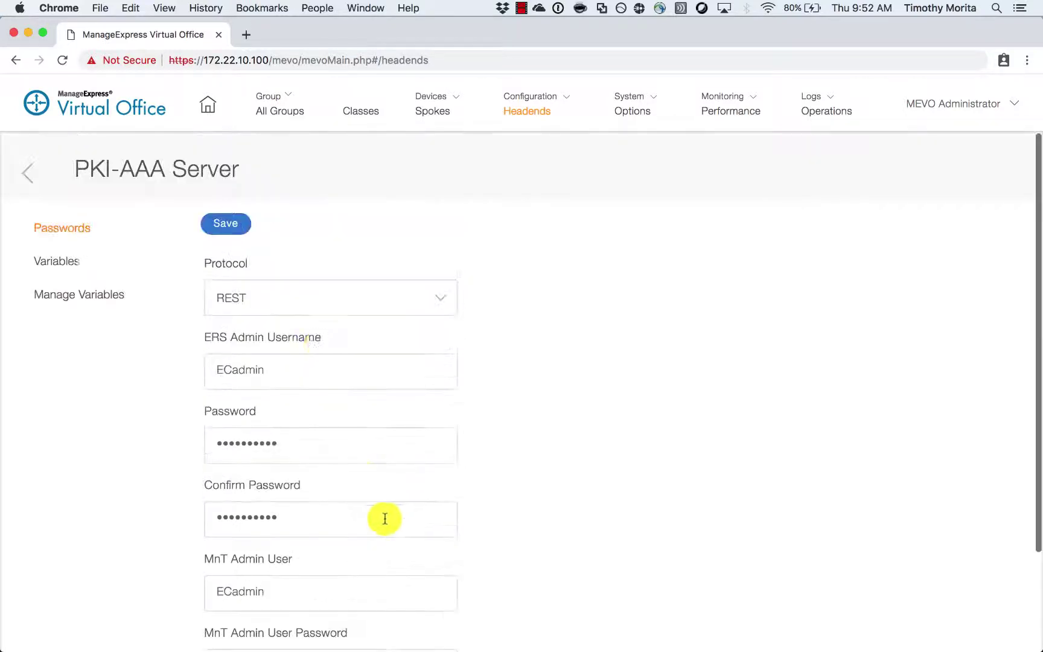
left_click(234, 233)
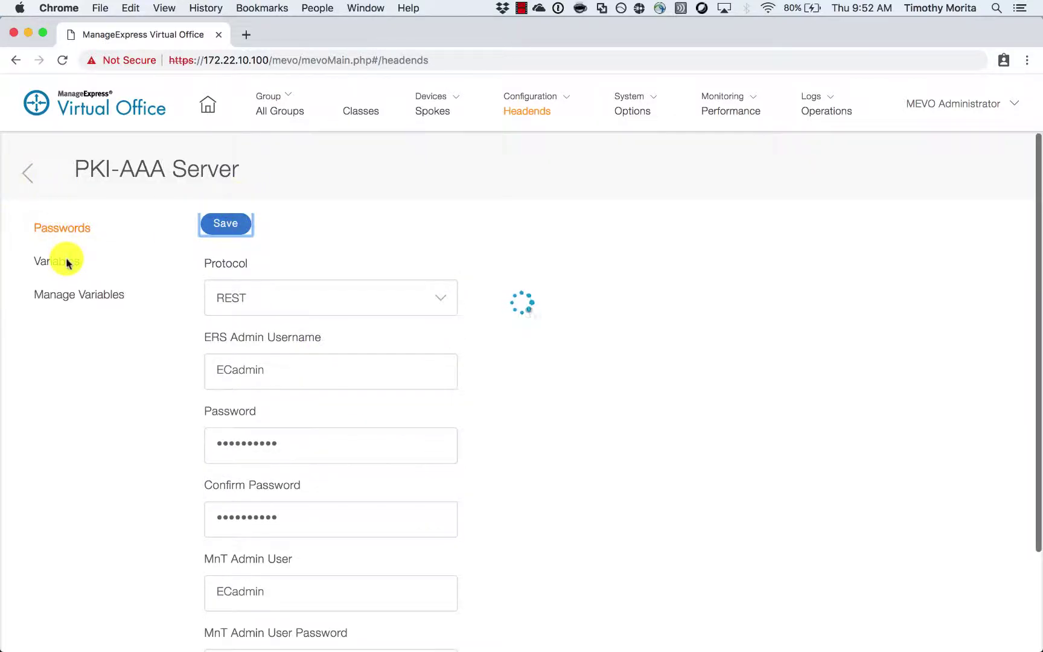
left_click(26, 174)
left_click(975, 181)
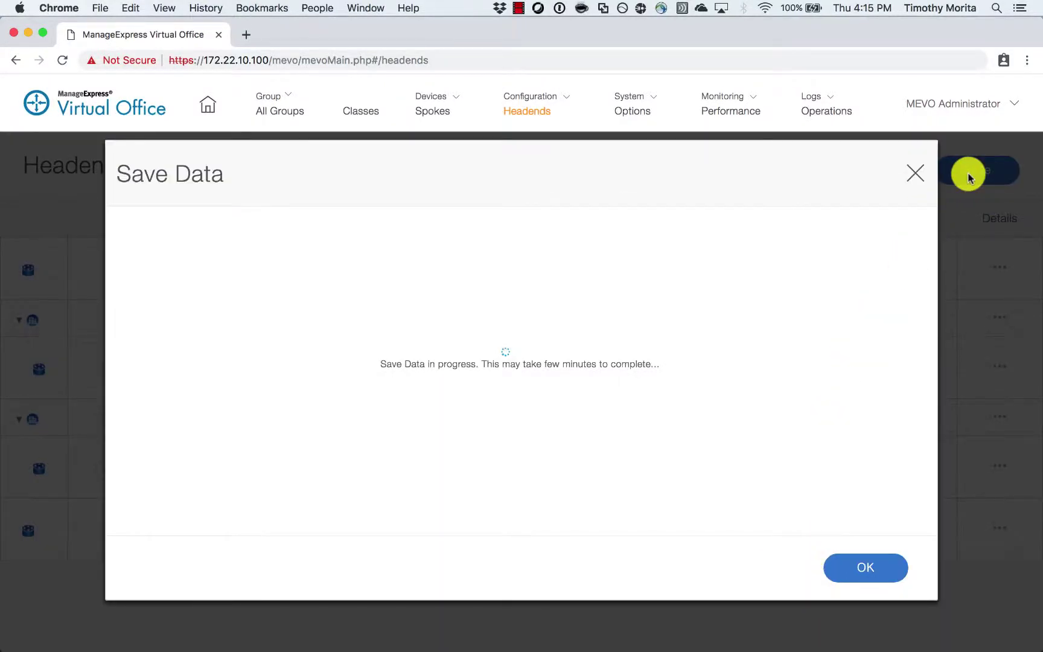
left_click(859, 571)
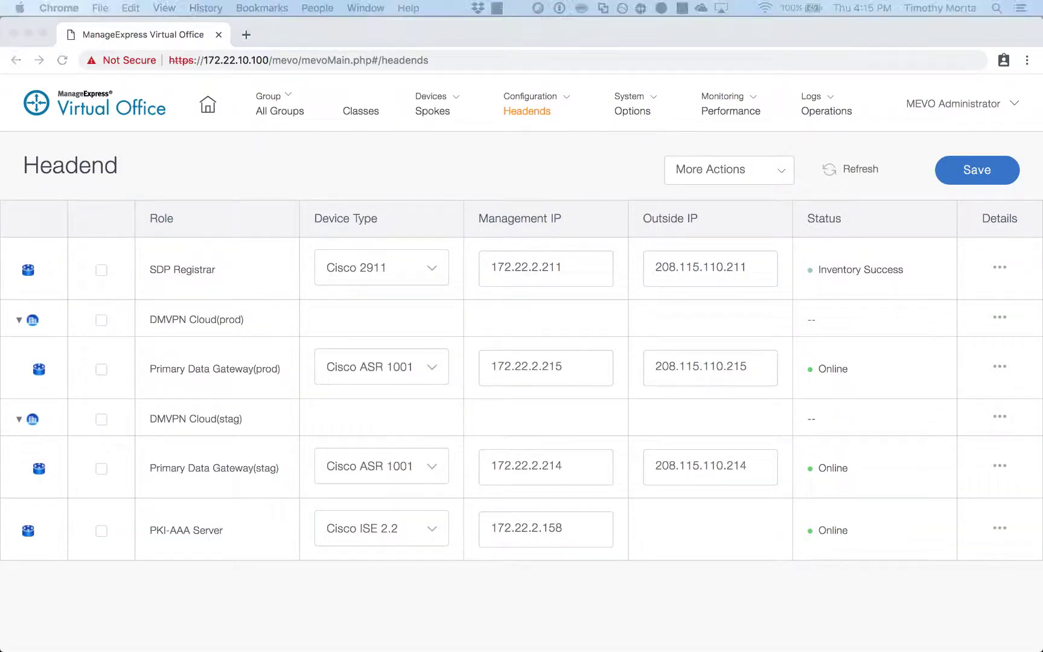
left_click(706, 418)
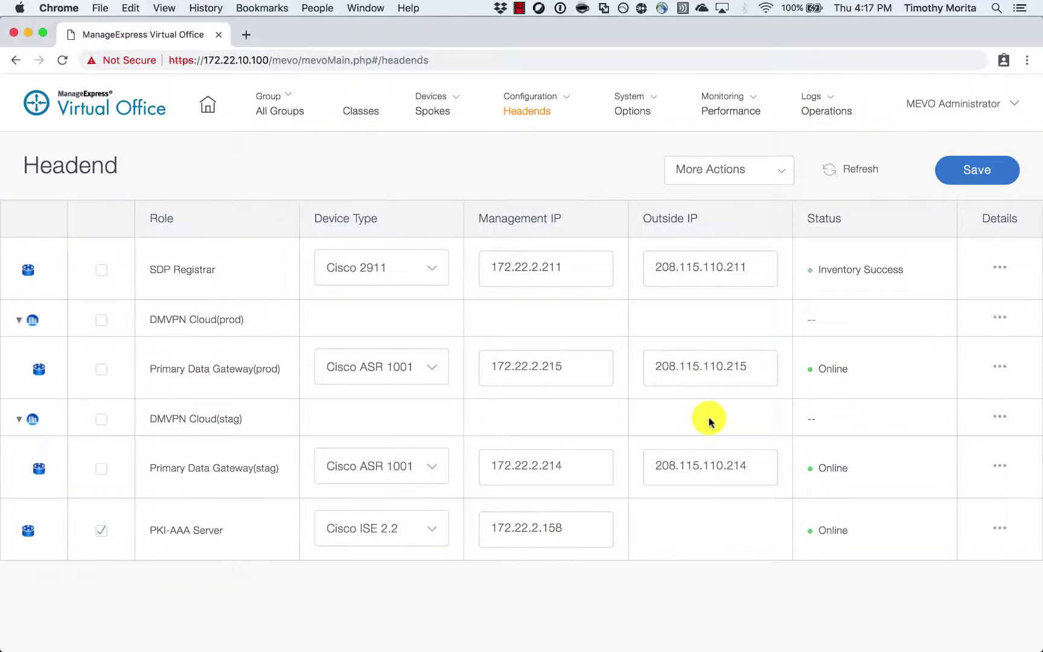
- Select the SDP Registrar, both DMVPN clouds and both data gateways, and run Inventory on them
left_click(102, 269)
left_click(101, 319)
left_click(102, 369)
left_click(101, 419)
left_click(101, 468)
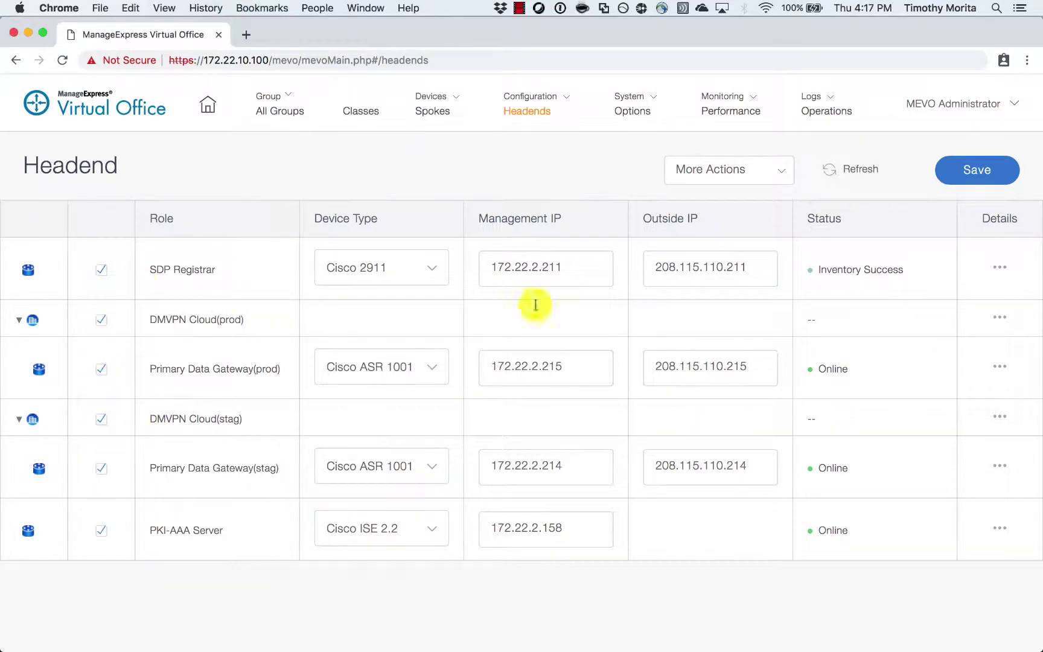
left_click(800, 181)
mouse_move(744, 263)
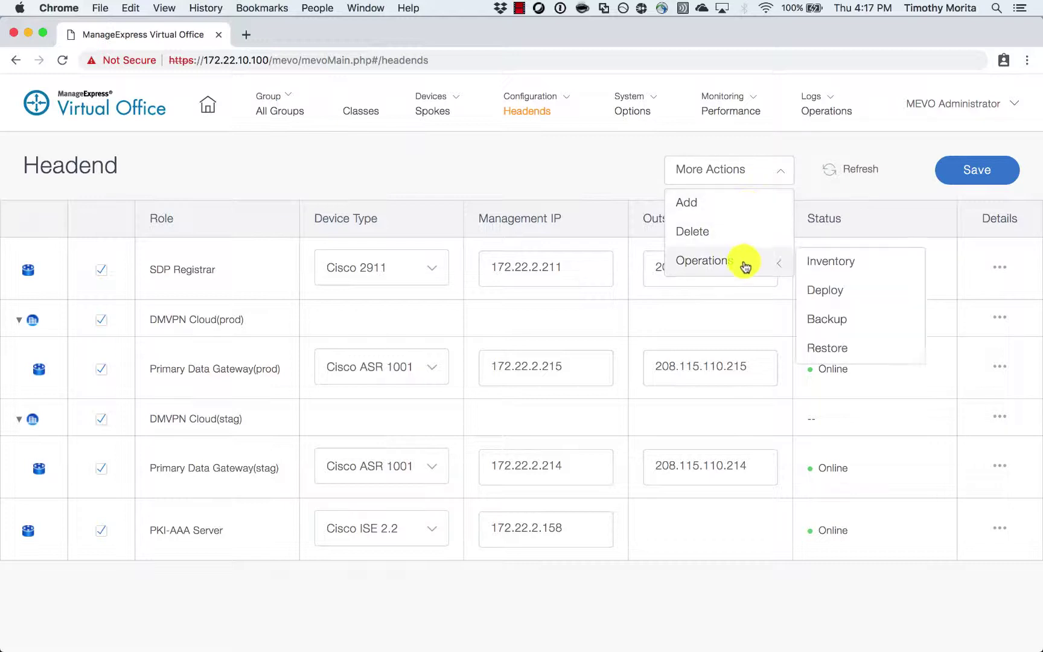
left_click(832, 261)
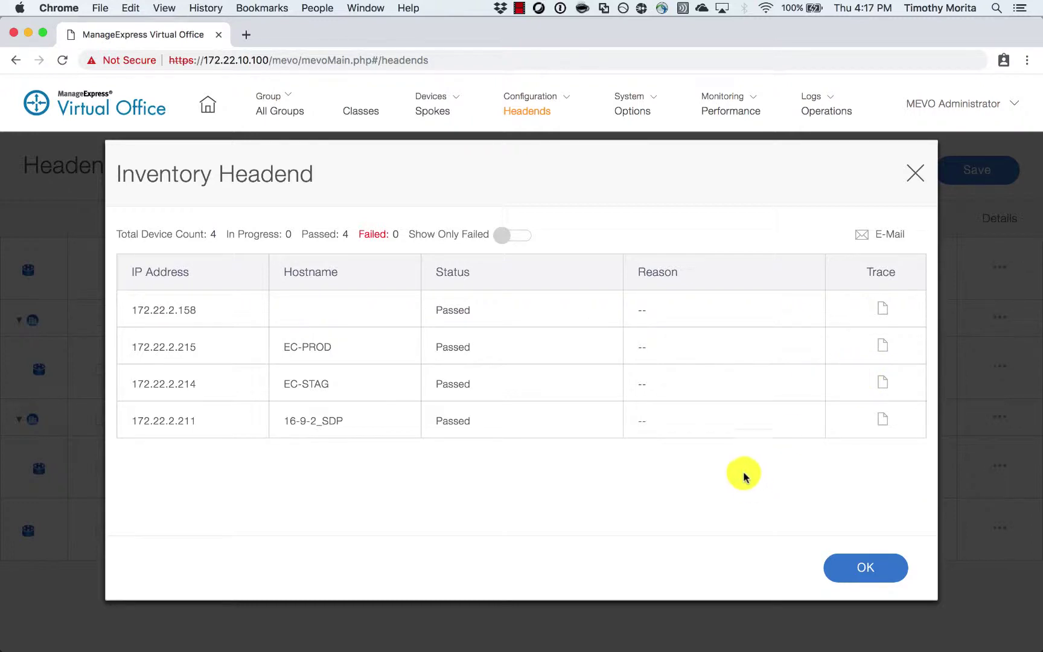
left_click(838, 566)
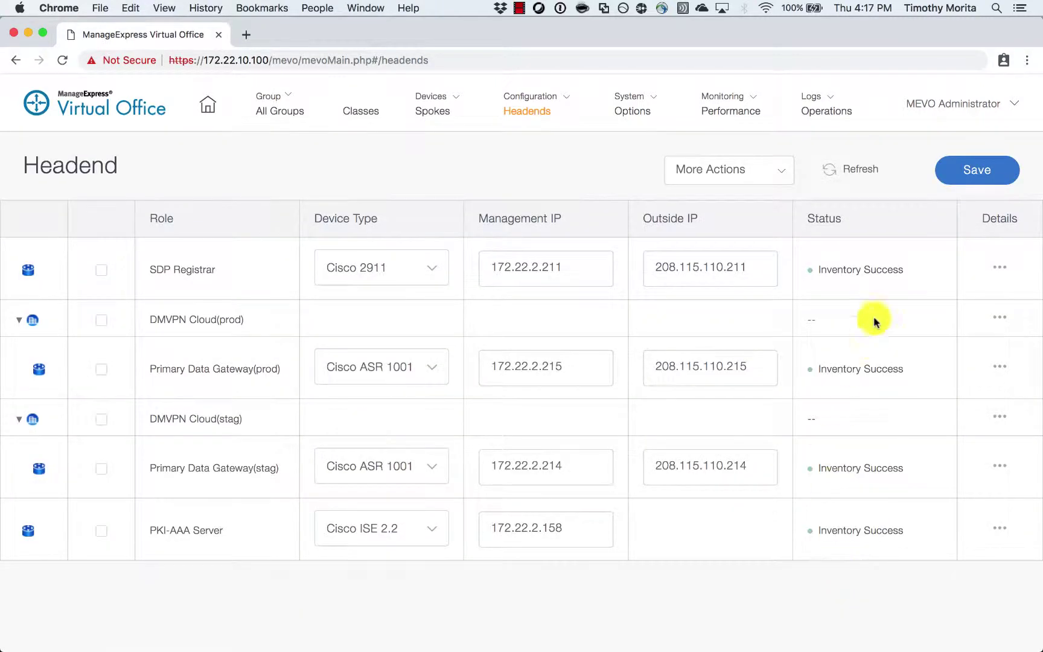
left_click(1001, 267)
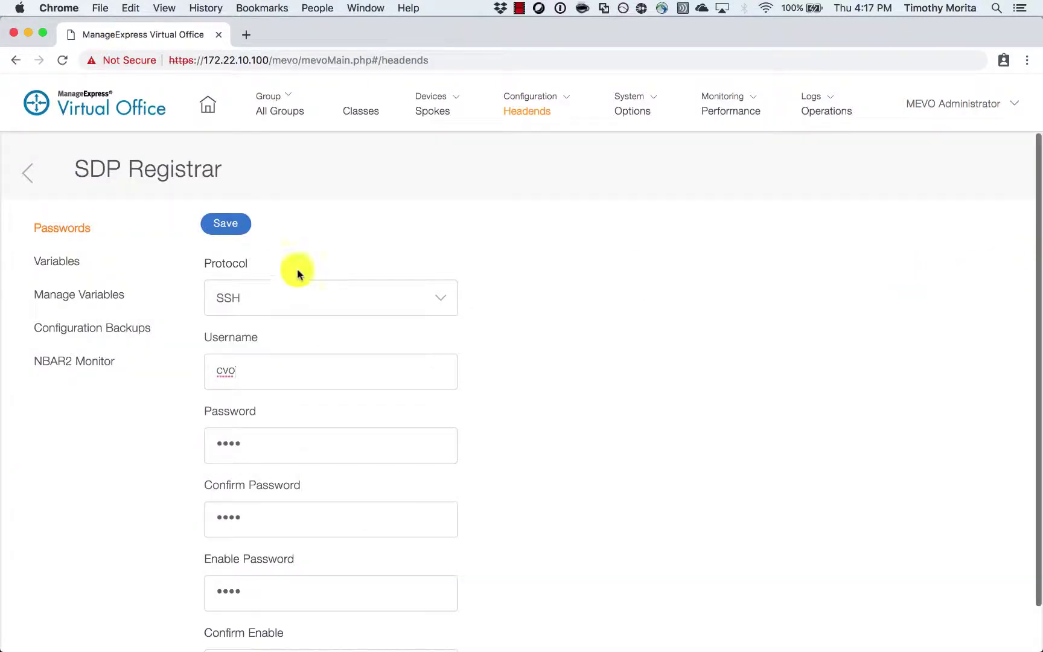
left_click(43, 261)
scroll(423, 350, "down", 2)
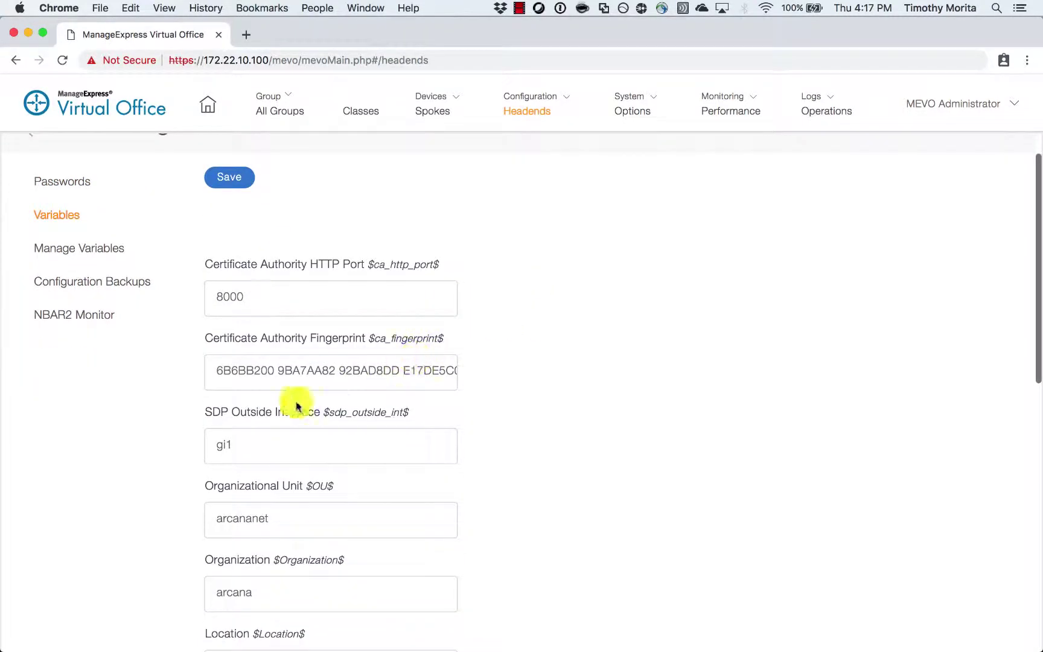
left_click_drag(216, 372, 752, 396)
left_click(699, 430)
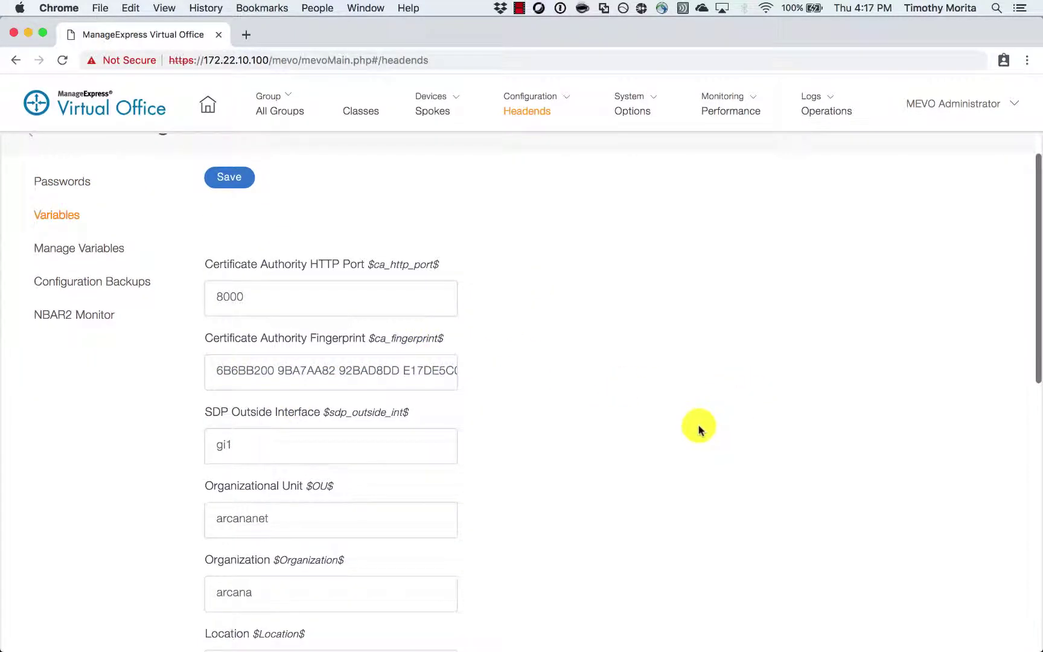
scroll(477, 513, "down", 10)
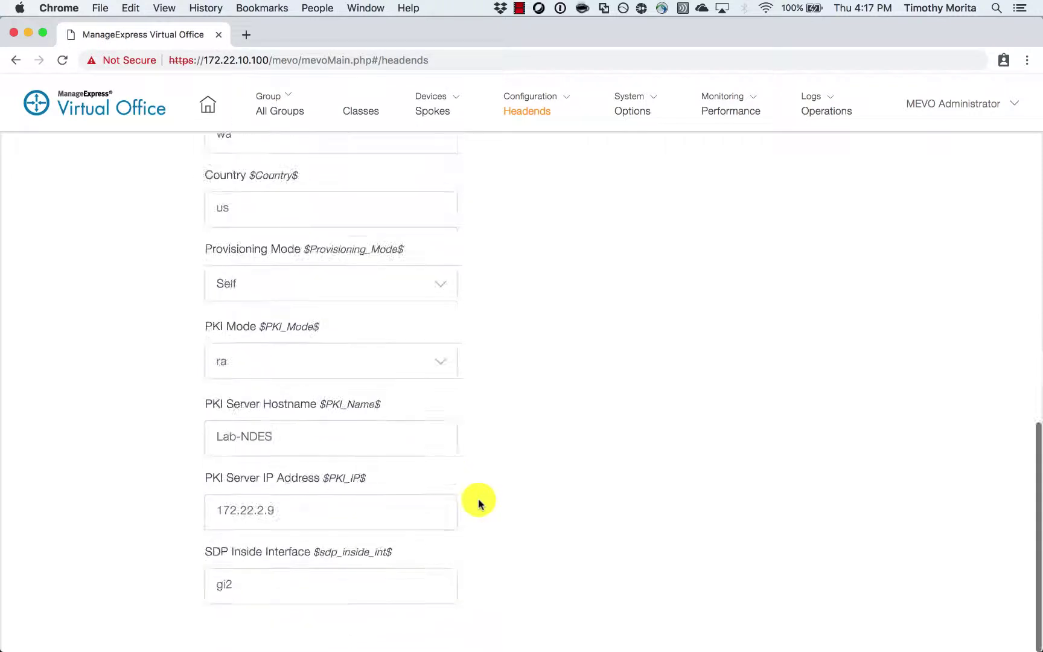
scroll(45, 193, "up", 10)
left_click(27, 173)
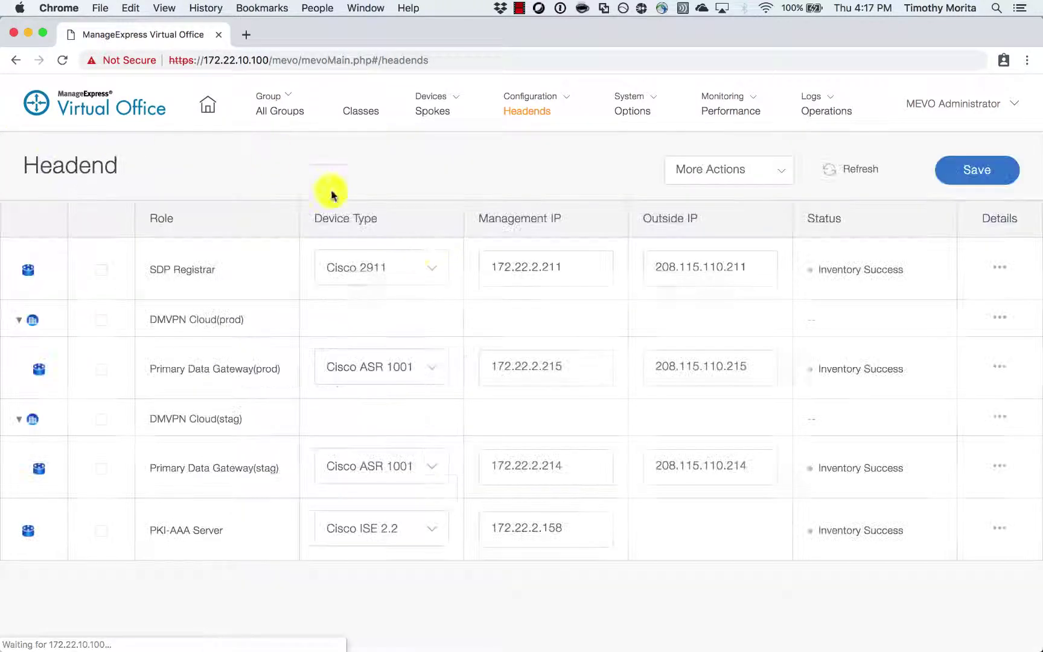
- Open the PKI-AAA Server's variables and keep mevo-users as the Identity Group
left_click(999, 529)
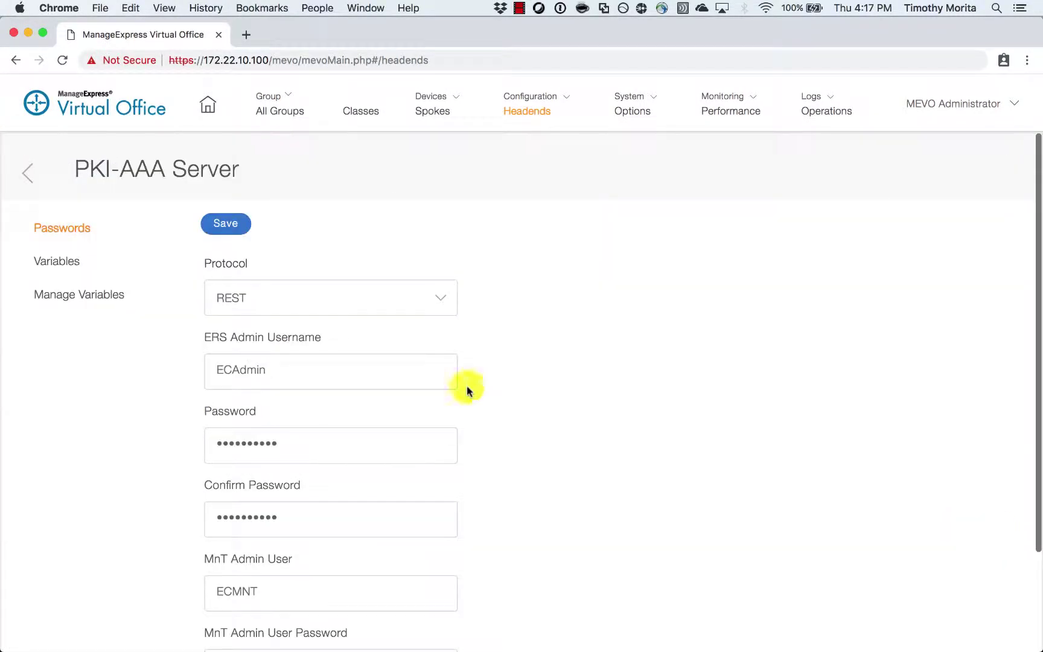
left_click(60, 262)
scroll(580, 386, "down", 4)
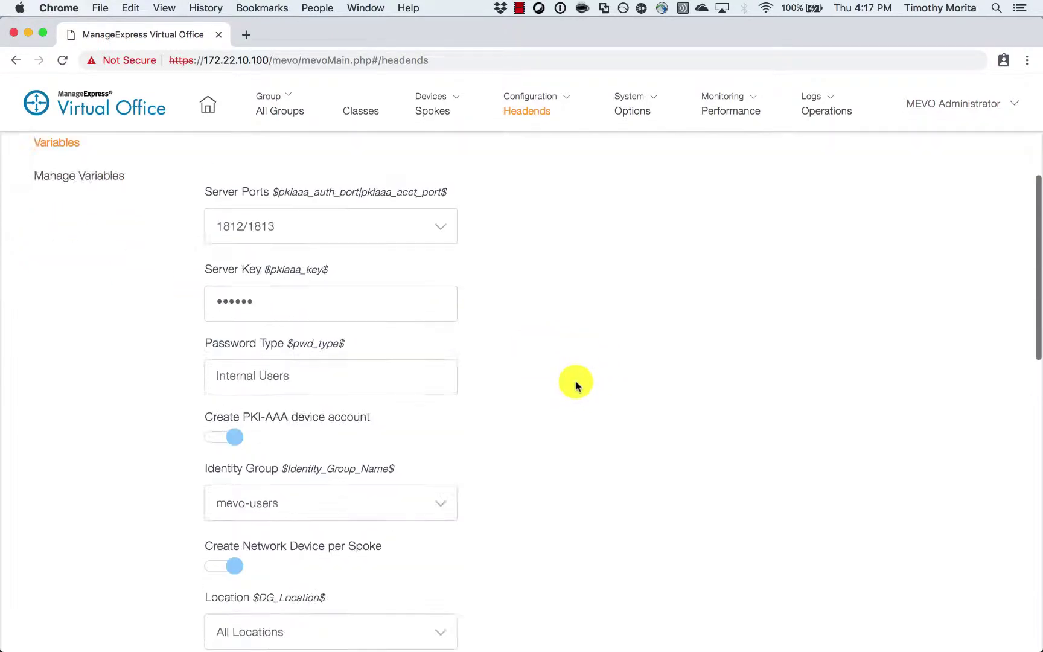
scroll(513, 362, "down", 1)
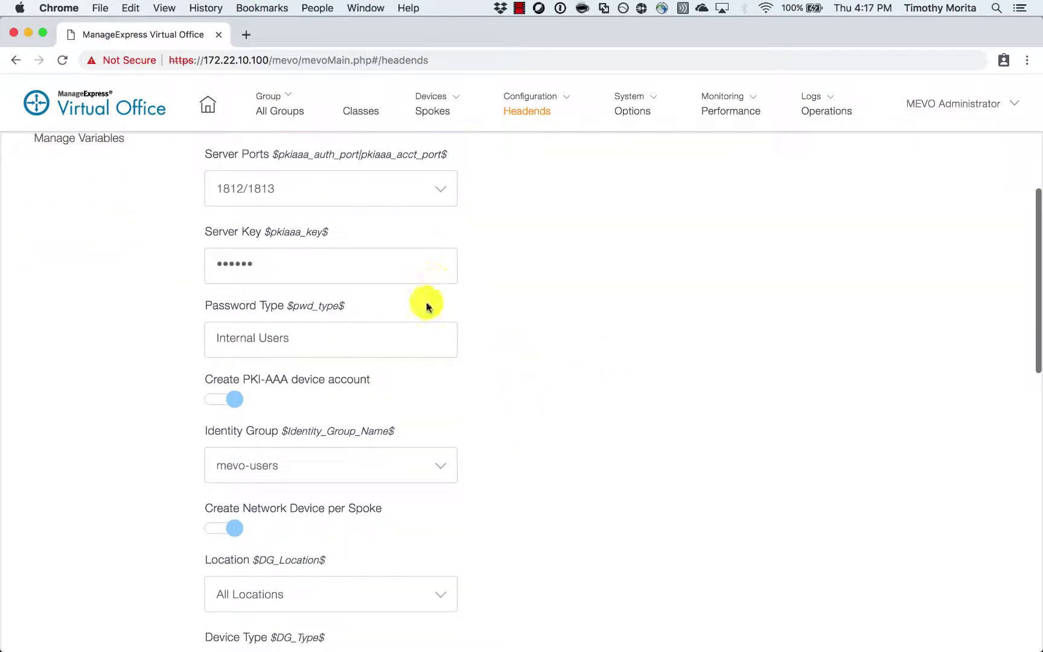
scroll(423, 337, "down", 5)
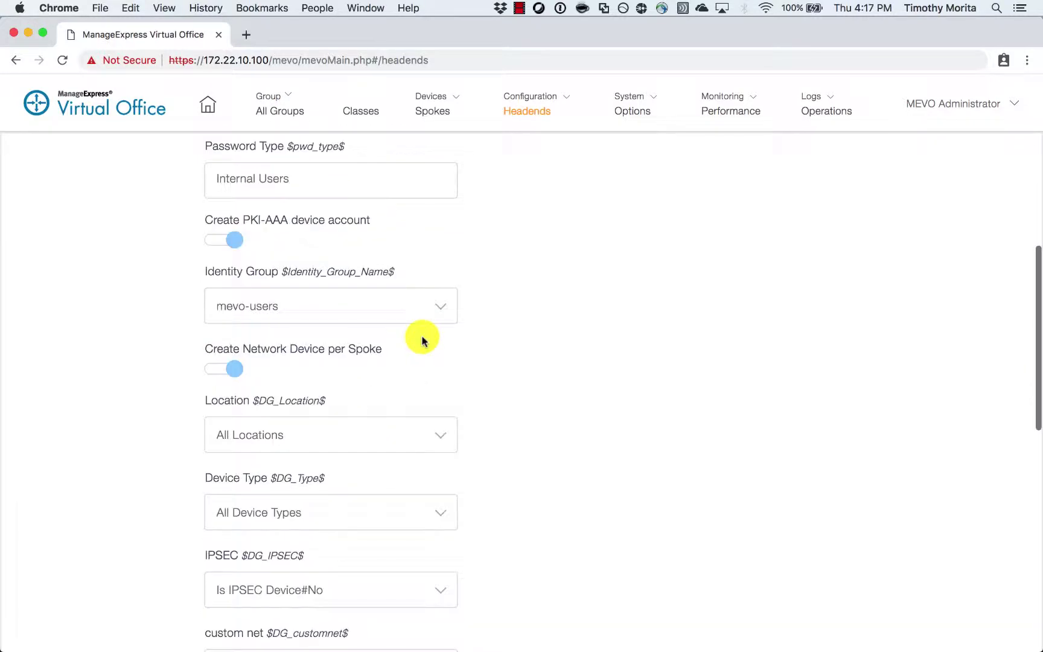
left_click(447, 248)
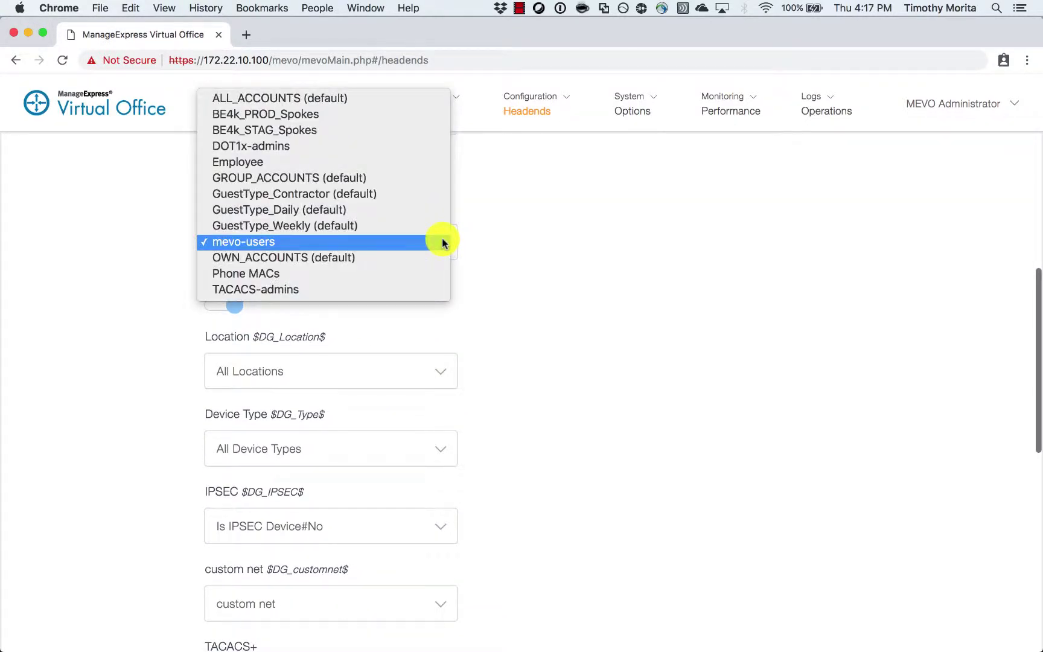
left_click(626, 330)
- Keep Location at All Locations, Device Type at All Device Types and IPSEC at Is IPSEC Device#No
scroll(580, 350, "down", 1)
left_click(440, 350)
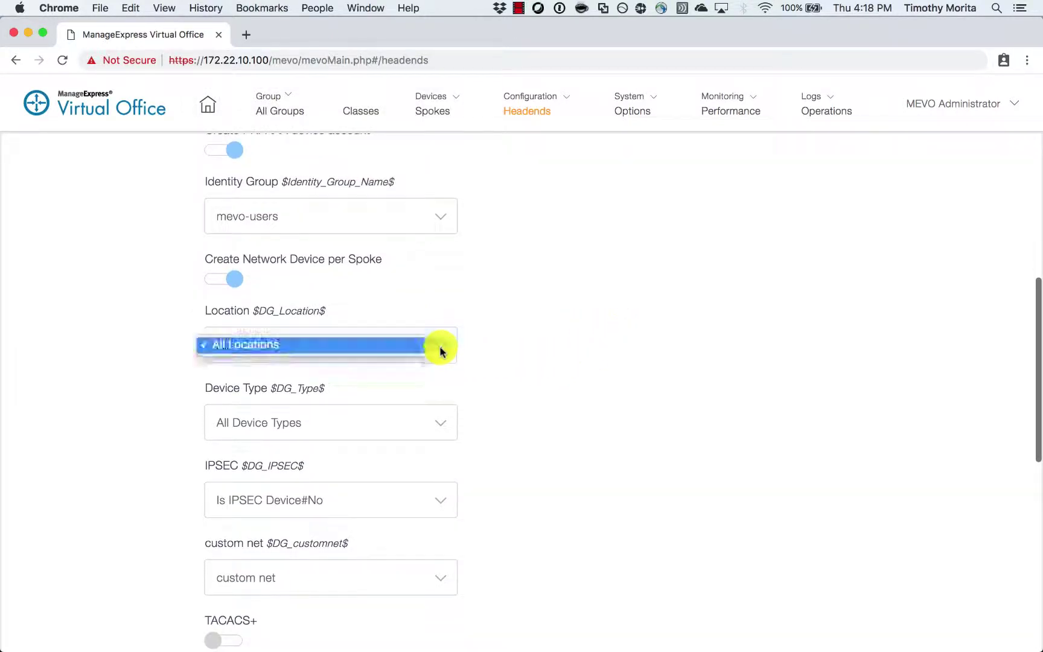
left_click(549, 342)
scroll(483, 356, "down", 5)
left_click(437, 306)
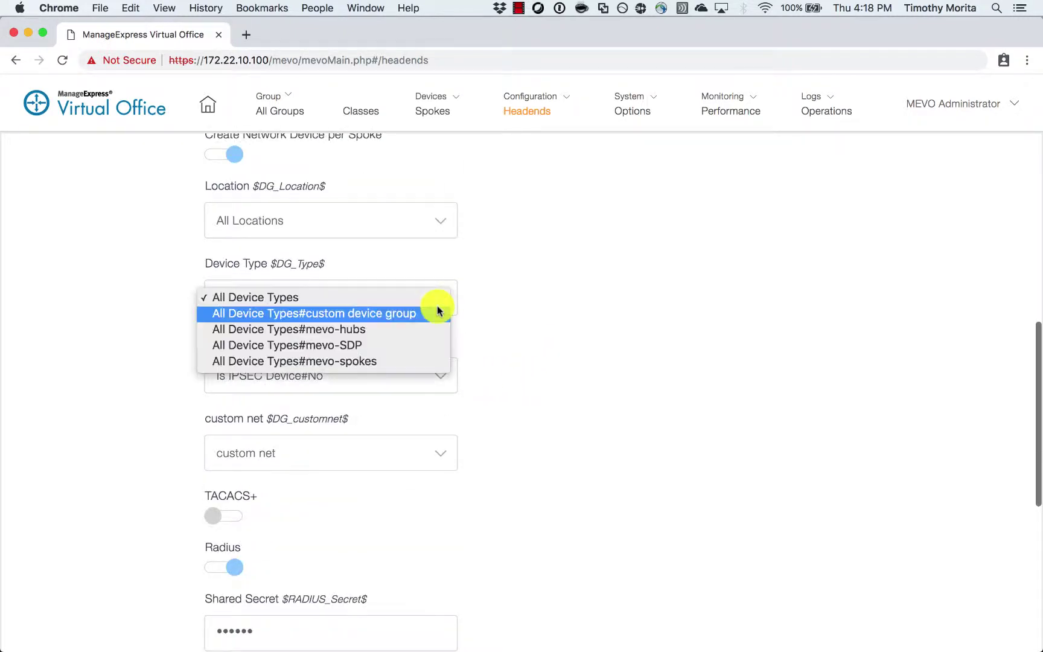
left_click(518, 343)
scroll(483, 354, "down", 1)
left_click(449, 360)
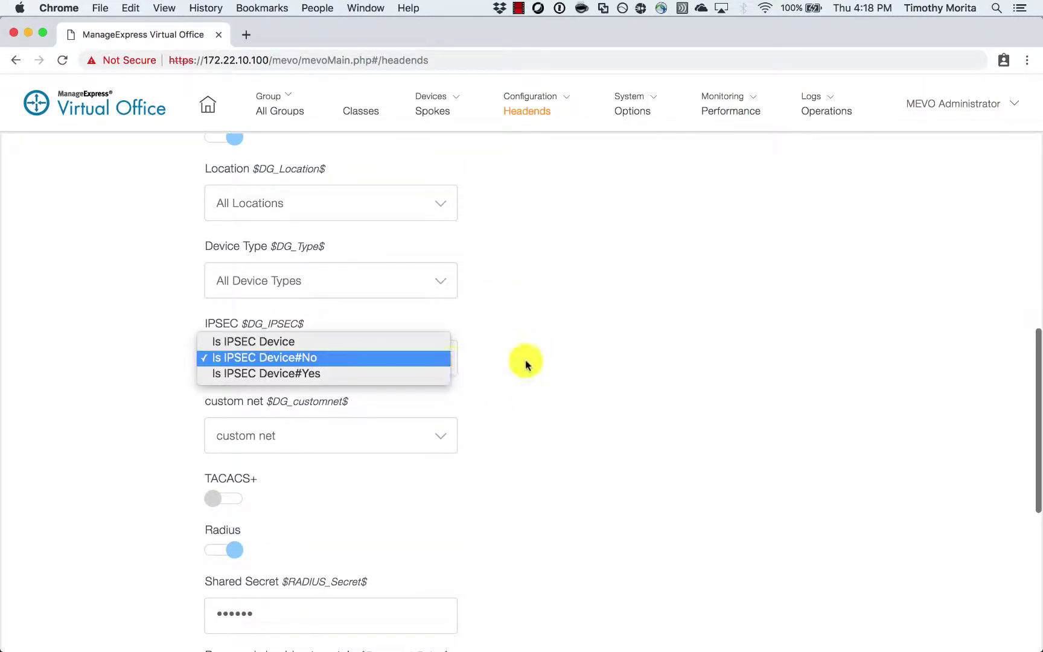
left_click(532, 362)
scroll(485, 401, "down", 12)
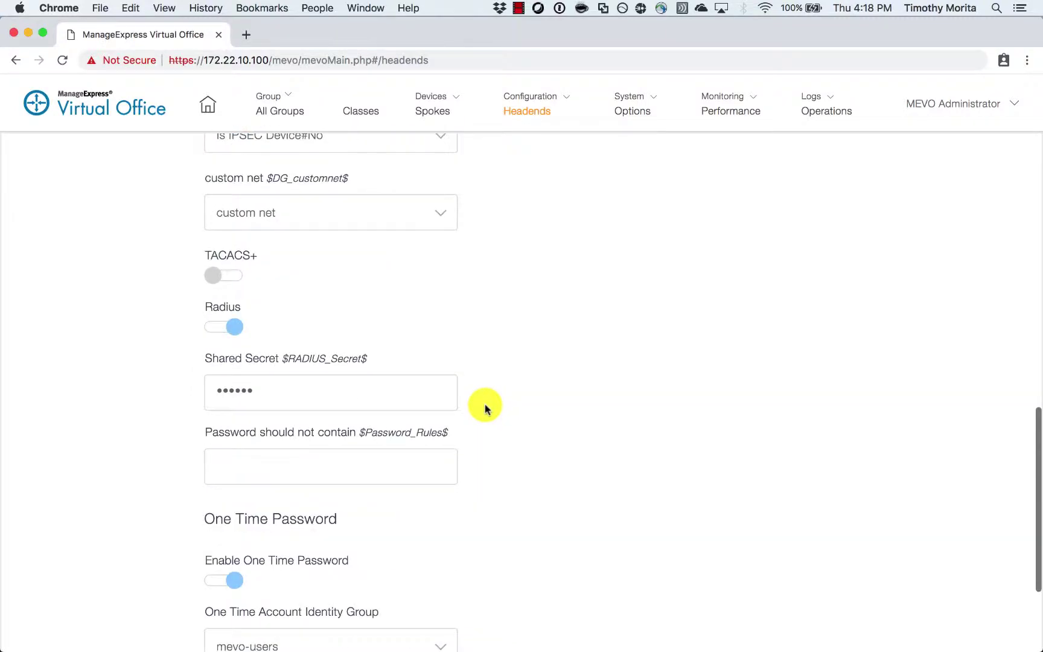
scroll(485, 405, "down", 1)
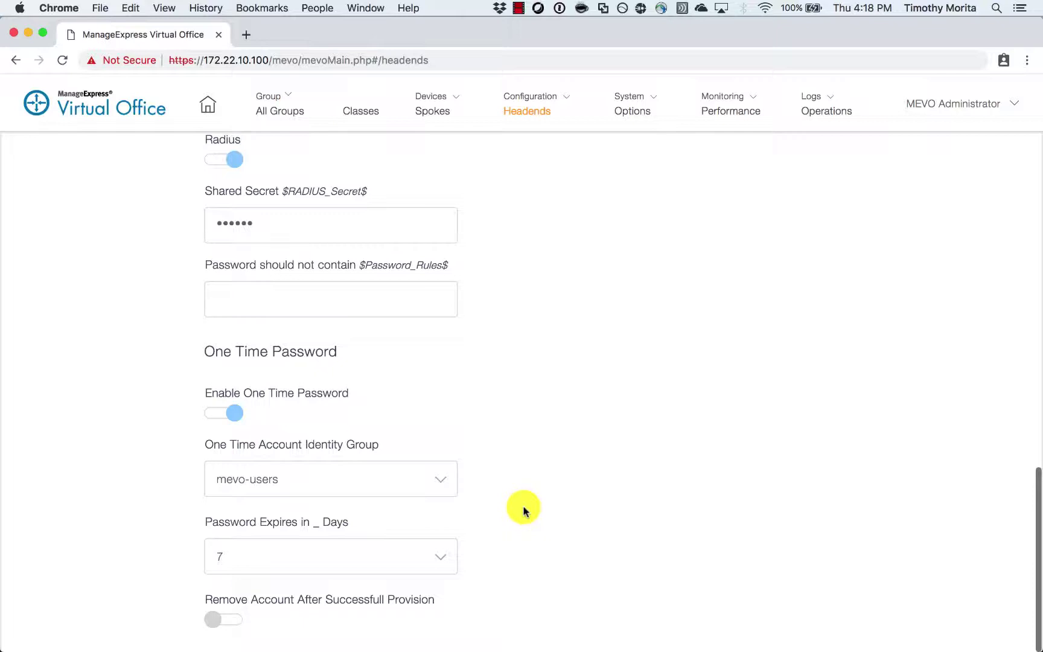
scroll(525, 510, "up", 15)
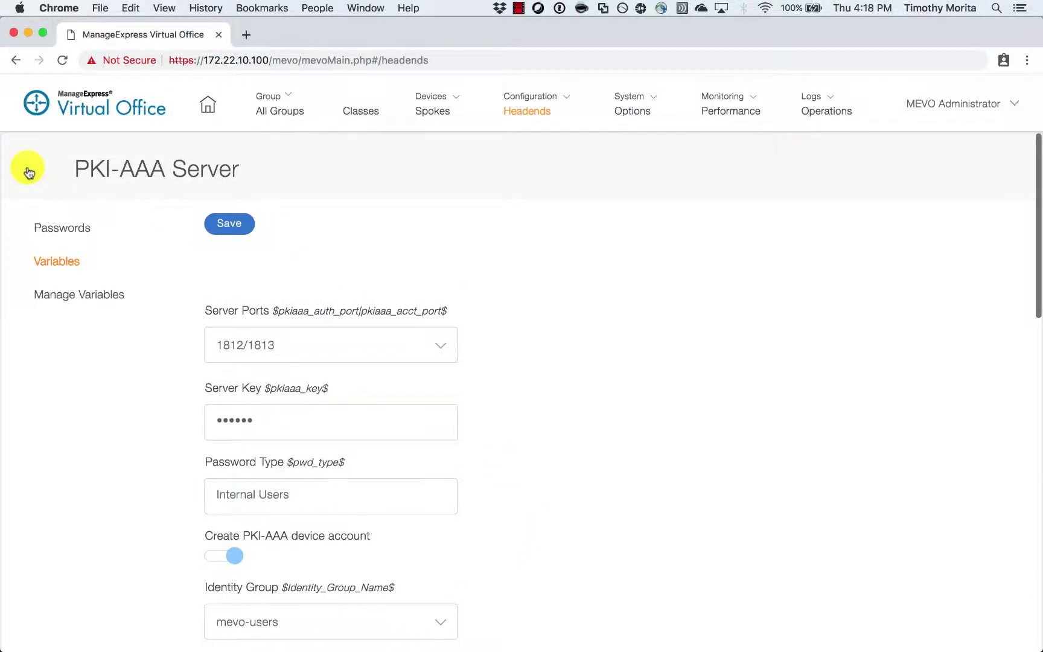
- Select the staging DMVPN cloud and its gateway and start the Deploy operation
left_click(28, 173)
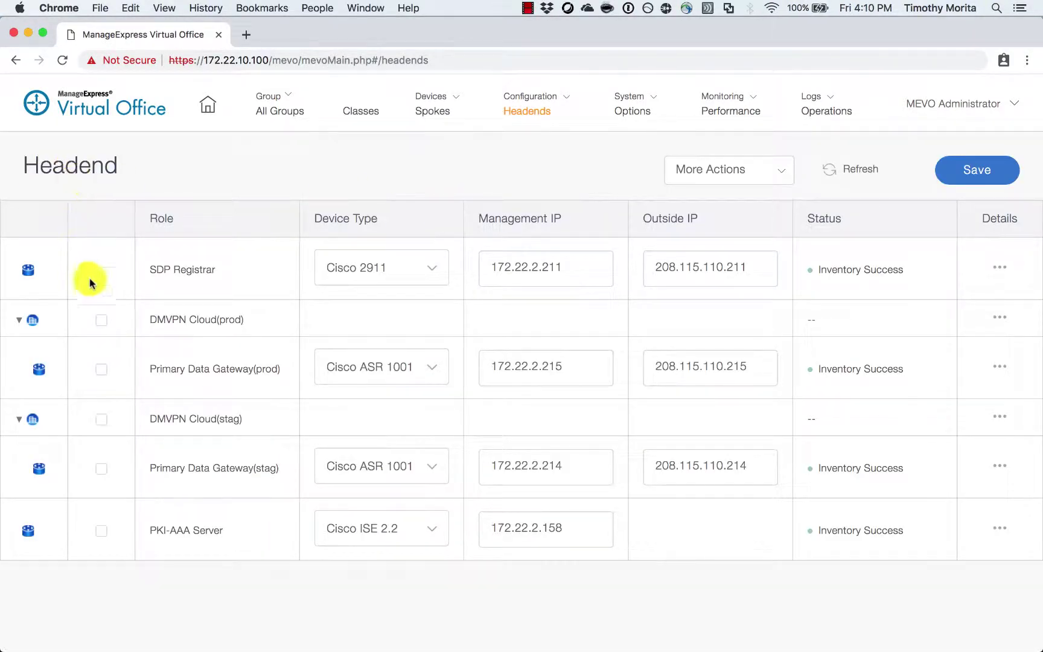
left_click(103, 418)
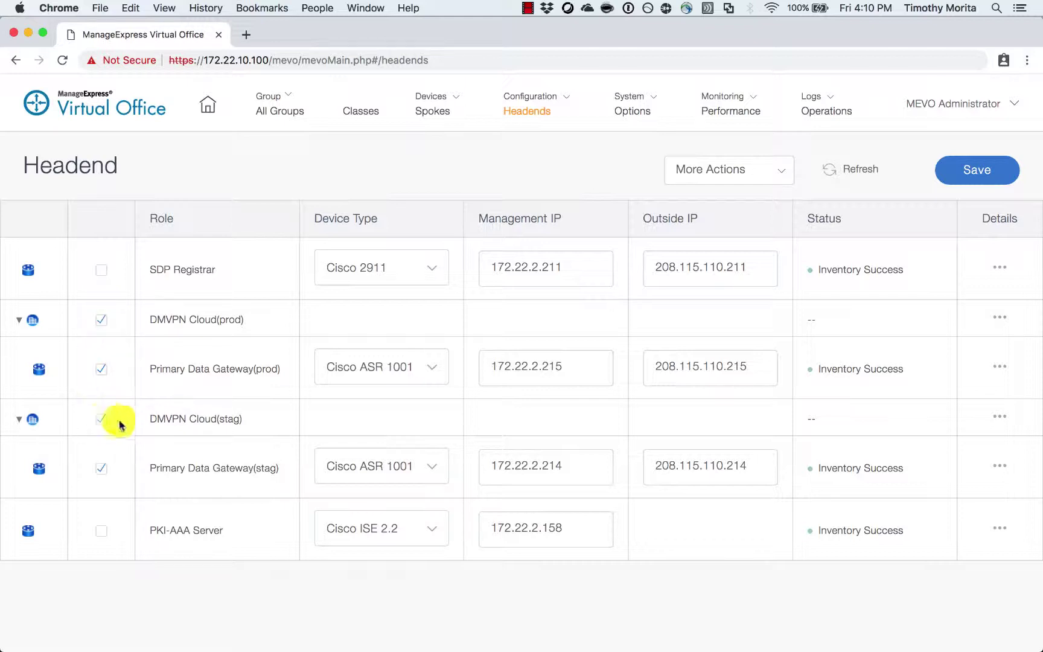
left_click(780, 179)
mouse_move(758, 257)
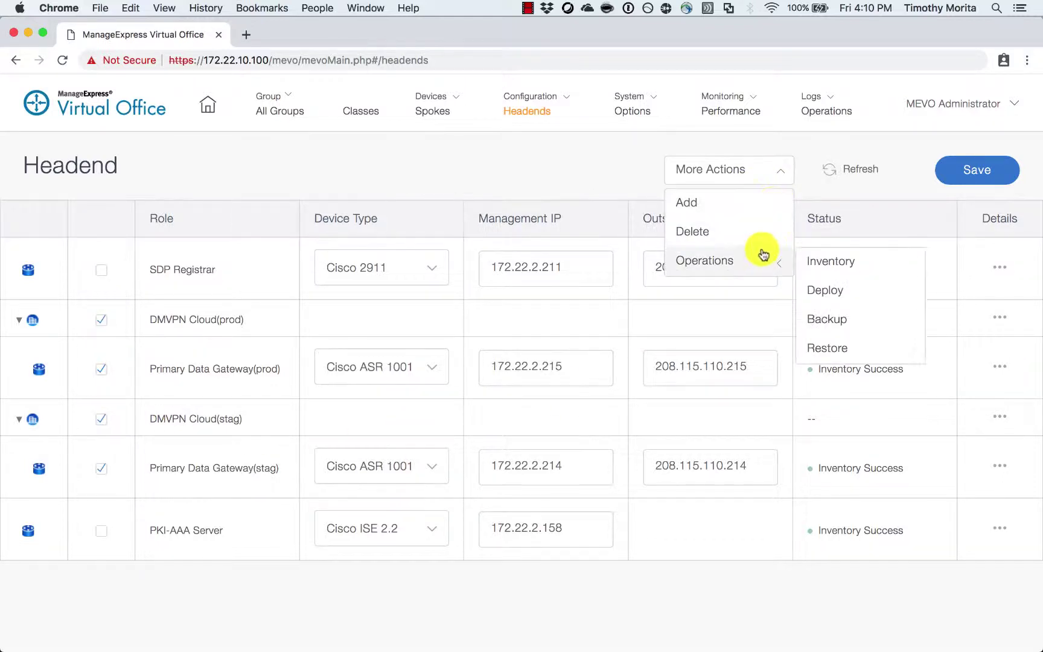
left_click(843, 296)
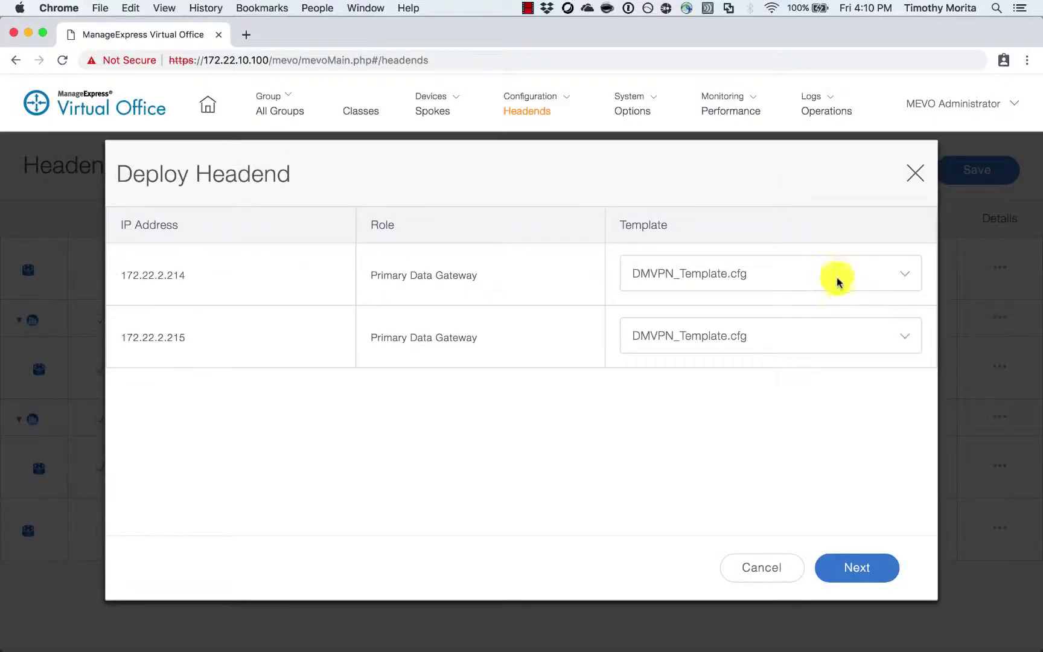
- Review both gateways' templates, keeping DMVPN_Template.cfg, and cancel without deploying
left_click(836, 272)
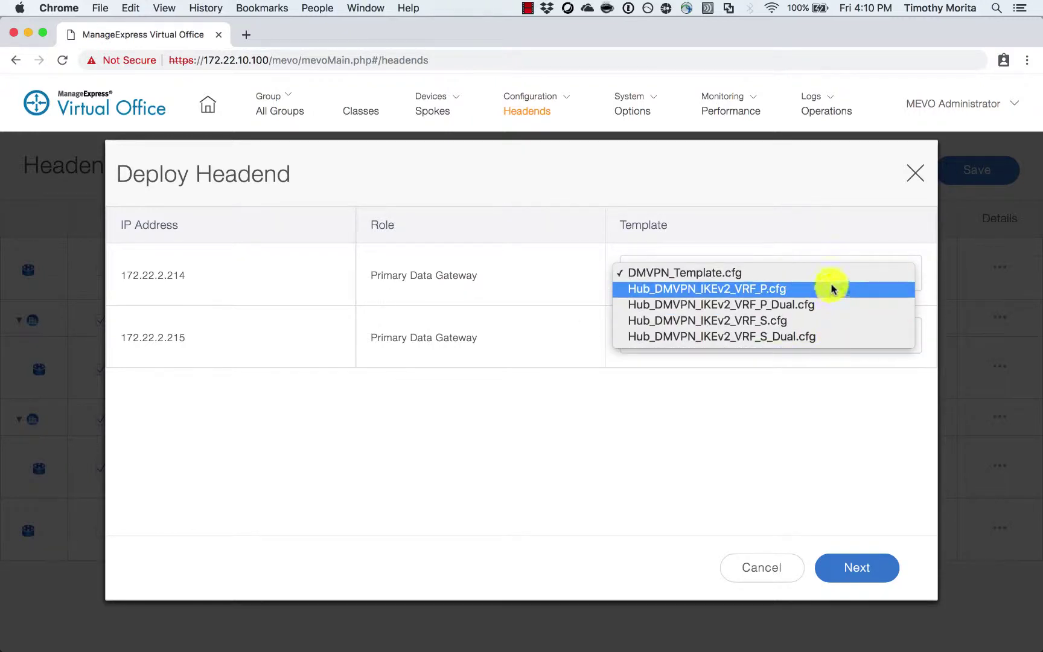
left_click(831, 273)
left_click(836, 328)
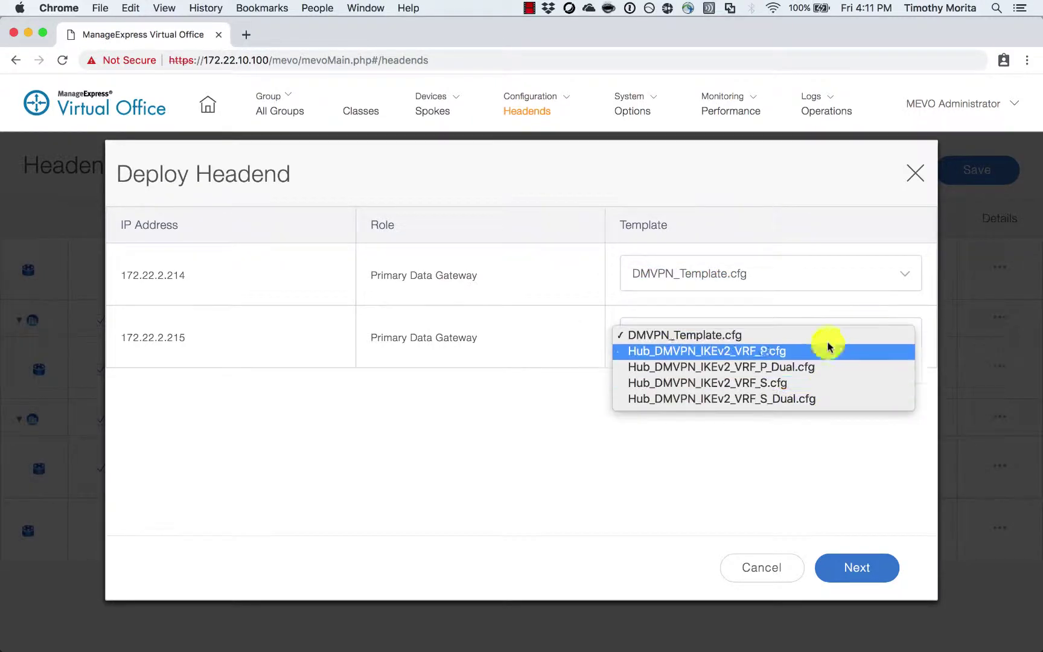
left_click(826, 335)
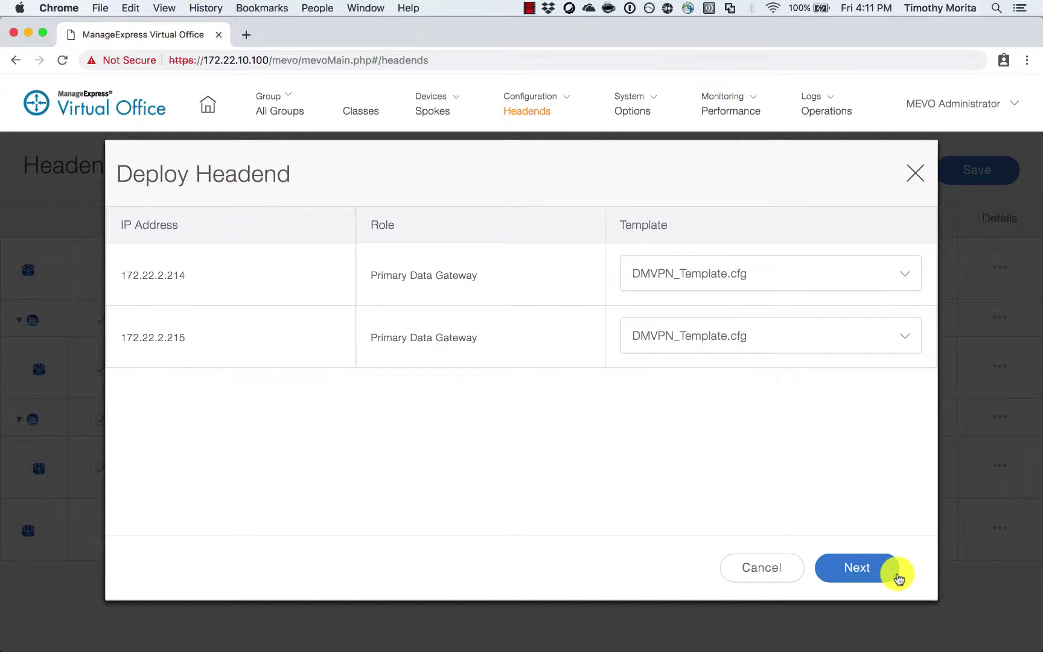
left_click(751, 581)
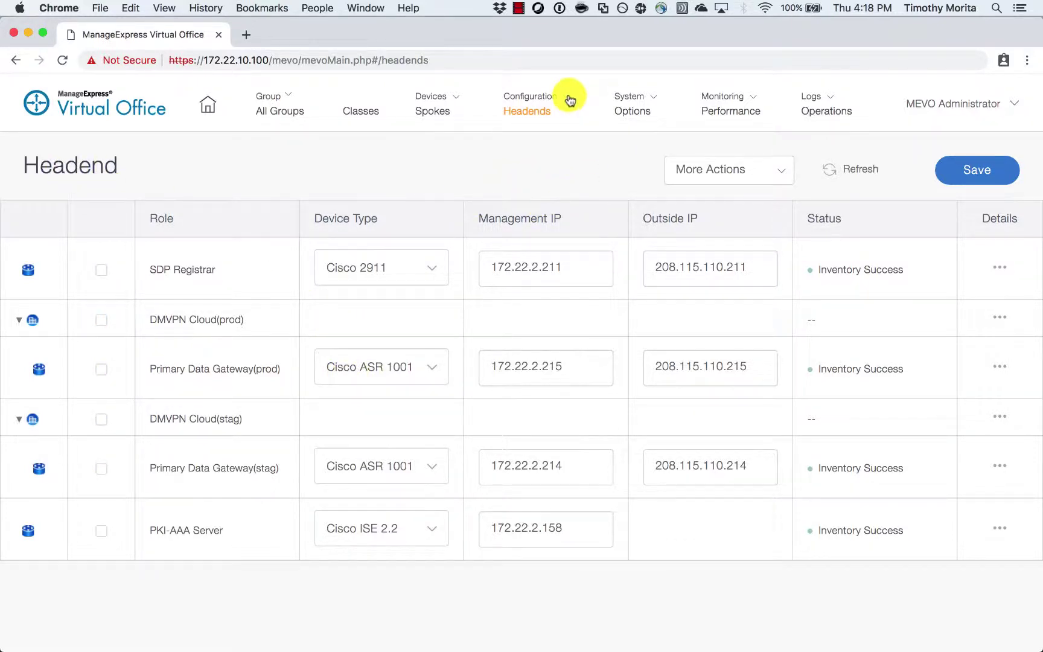
left_click(570, 98)
- Exclude 172.16.0.1 and the range 172.16.0.3–172.16.0.80 from the staging tunnel subnet block
left_click(593, 193)
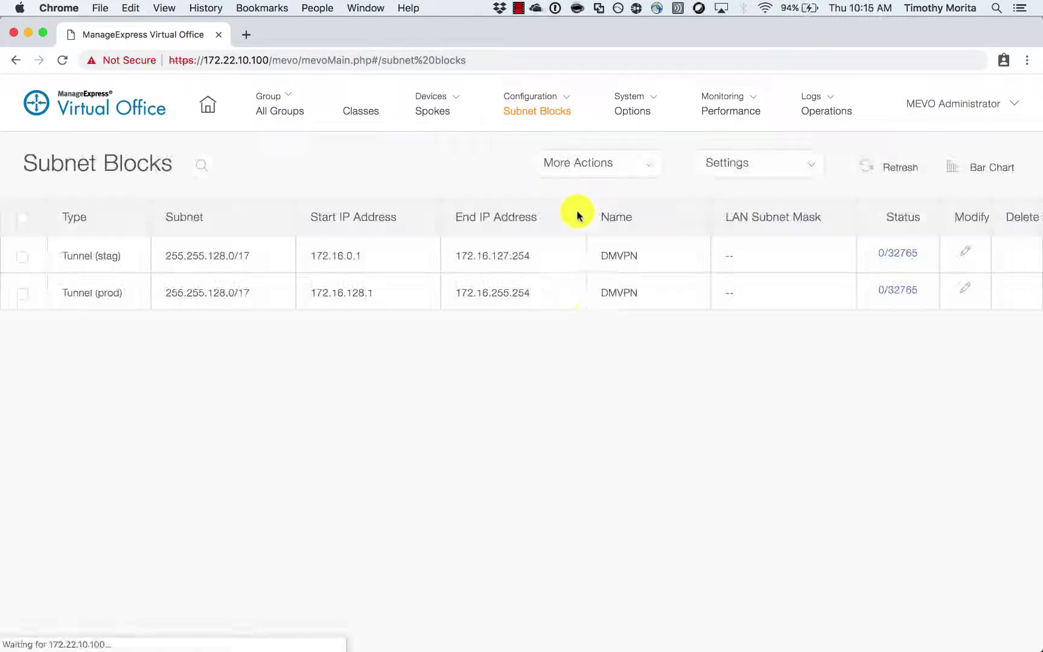
left_click(965, 255)
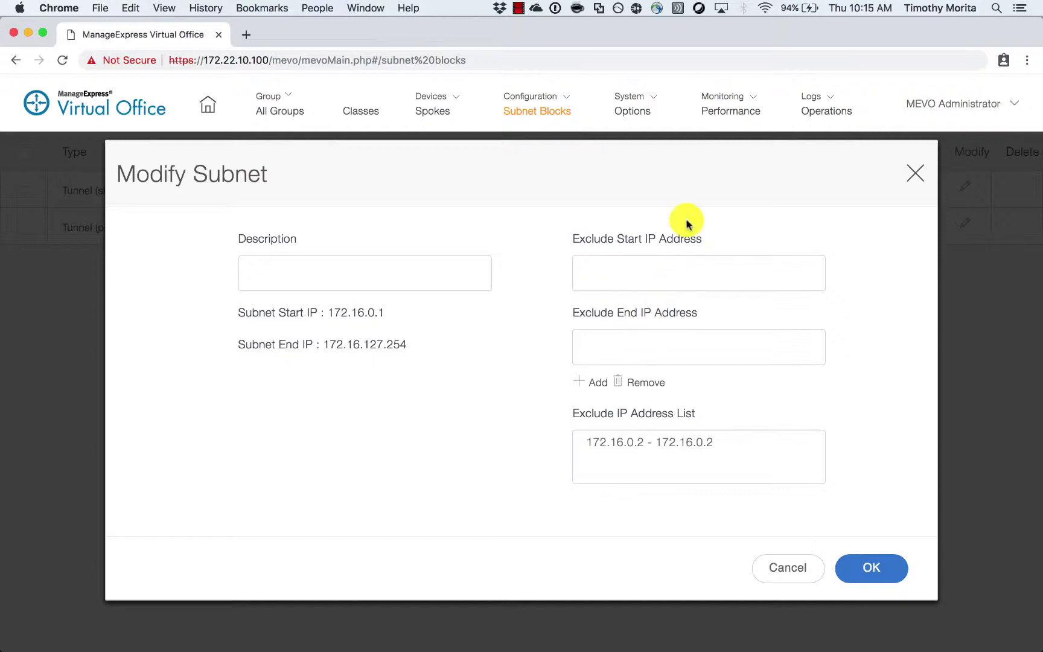
left_click(674, 271)
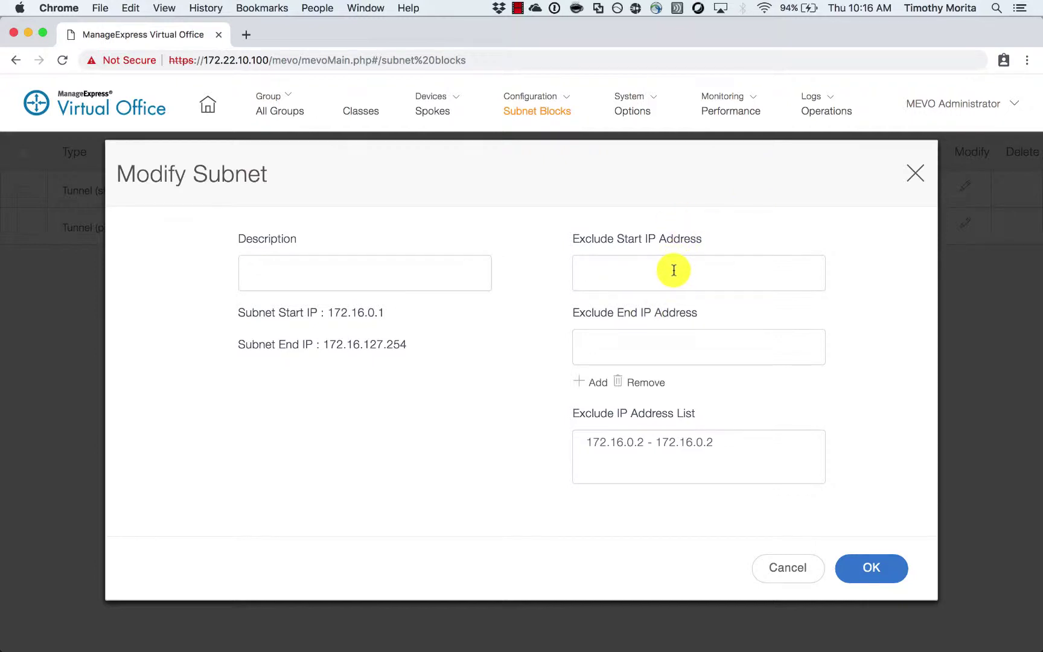
type("172.16.0.11")
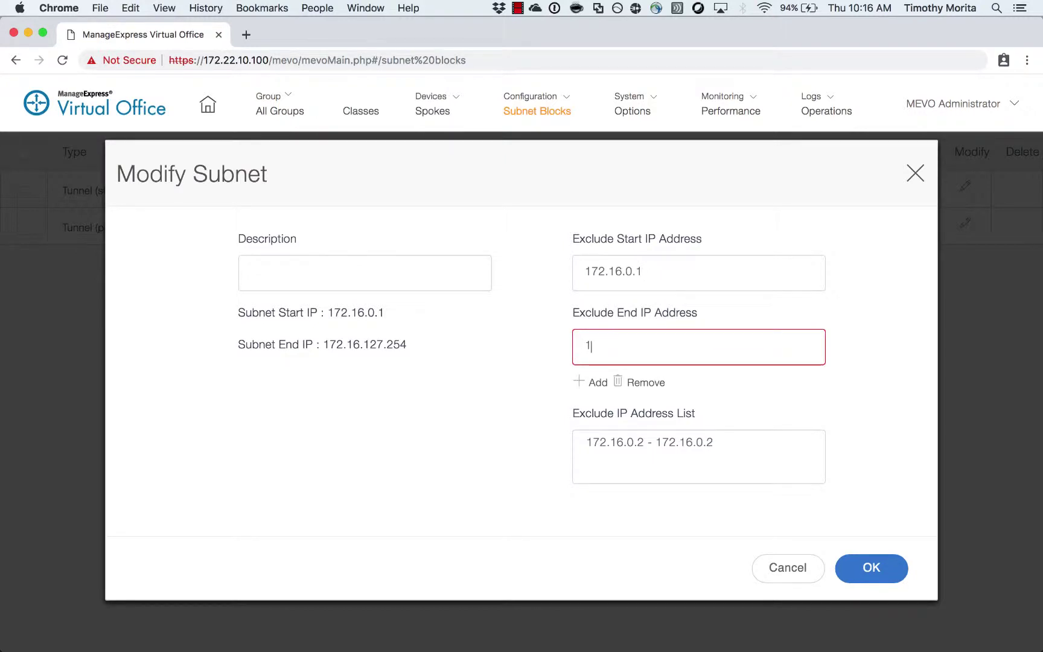
type("72.16.0.")
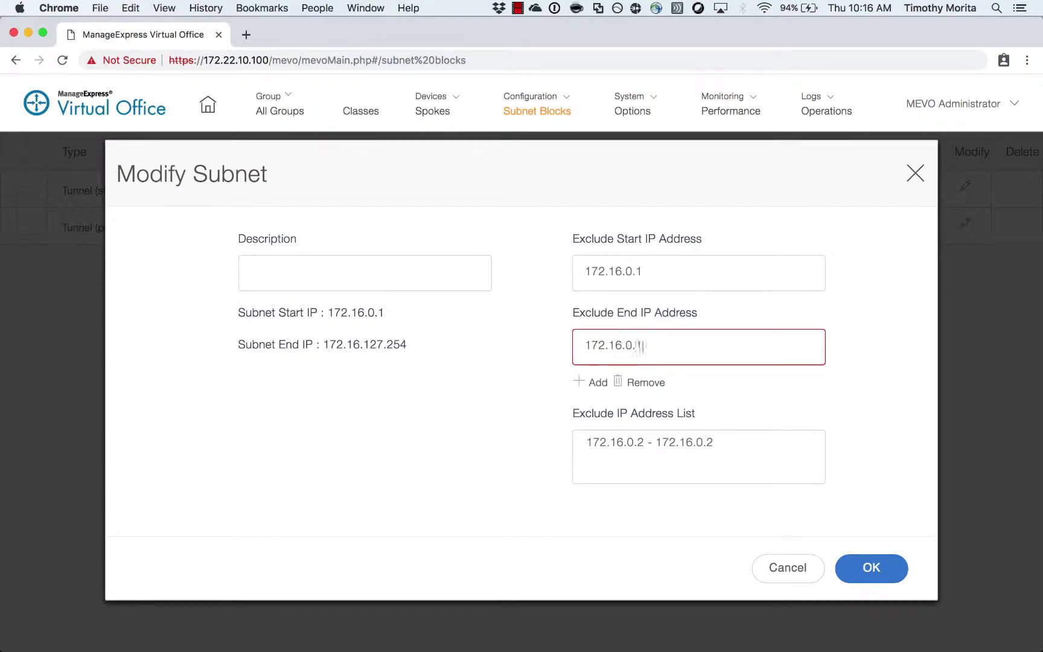
type("1")
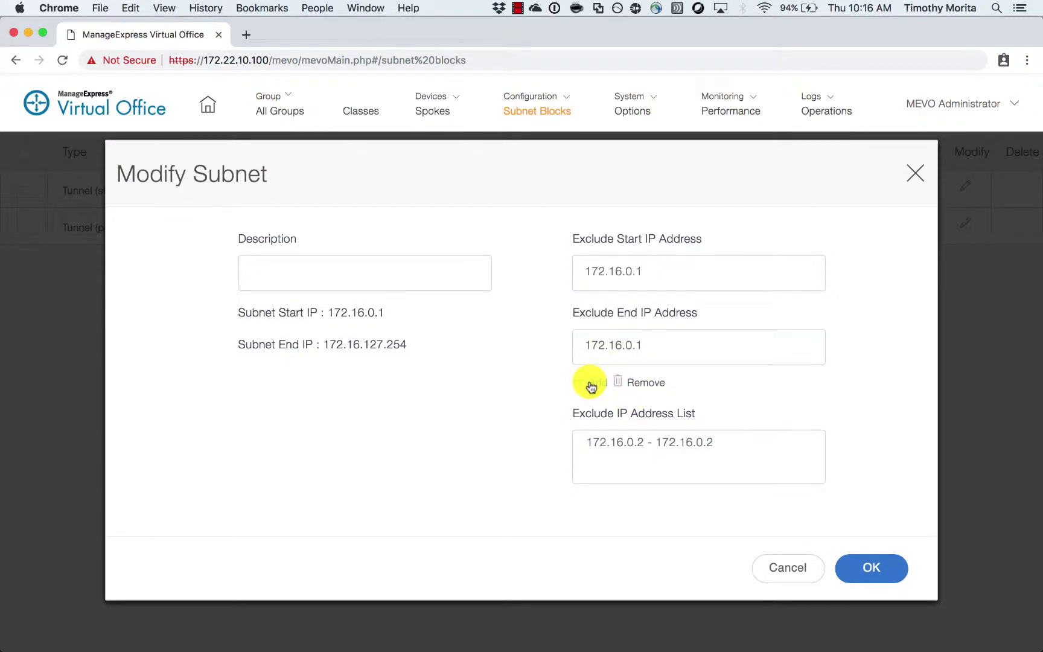
left_click(591, 387)
type("17")
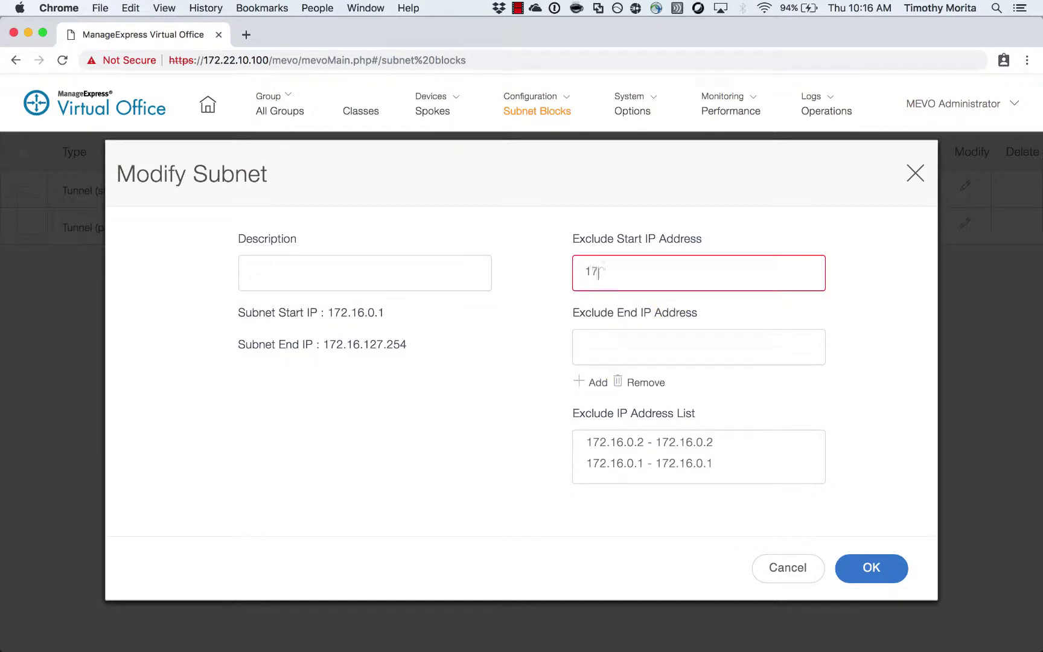
type("2.16.0.3")
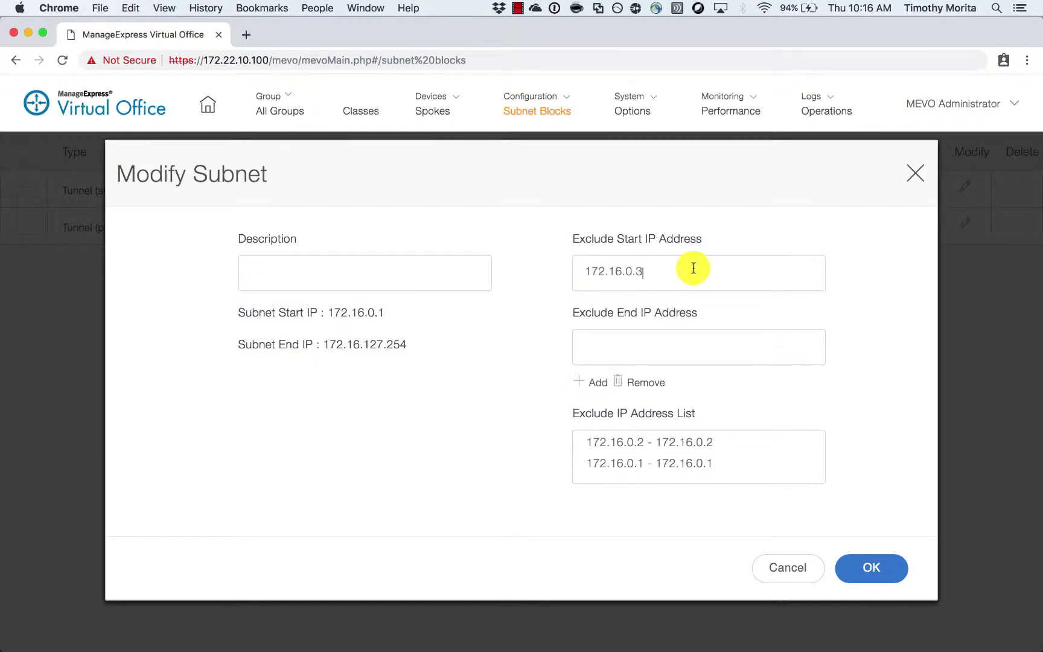
left_click(675, 355)
type("172.16.0.")
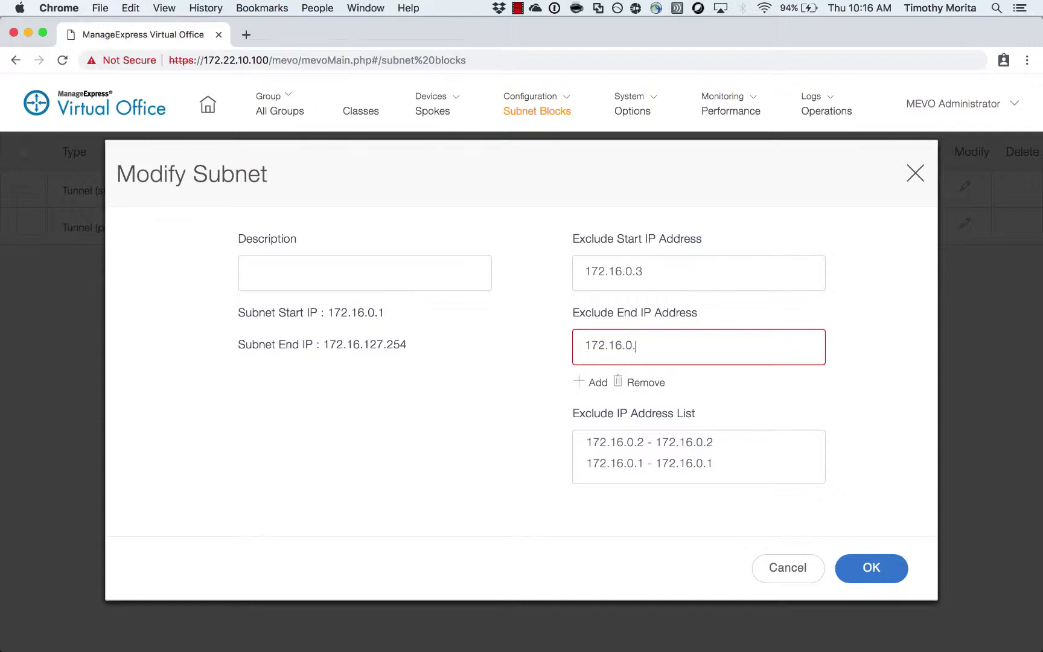
type("80")
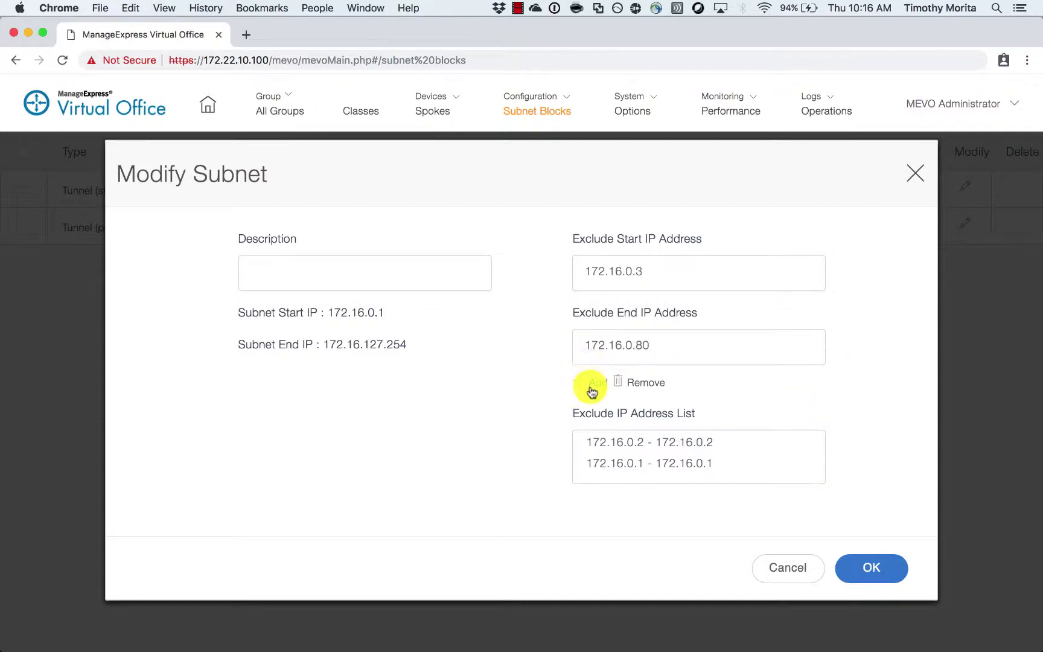
left_click(591, 387)
scroll(766, 447, "down", 2)
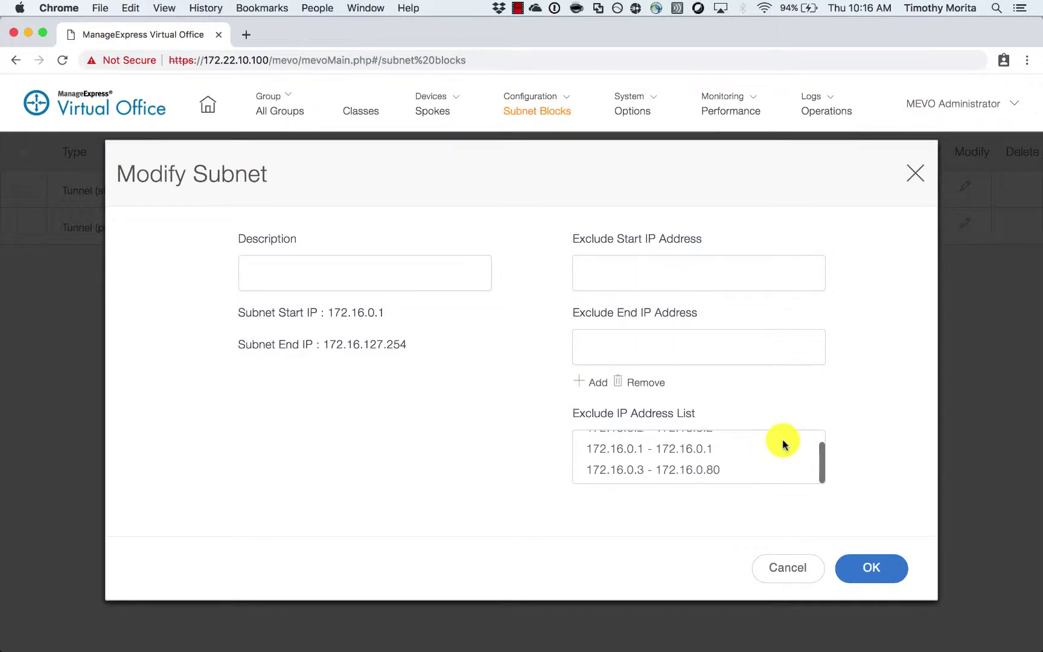
scroll(785, 447, "up", 2)
scroll(784, 446, "down", 2)
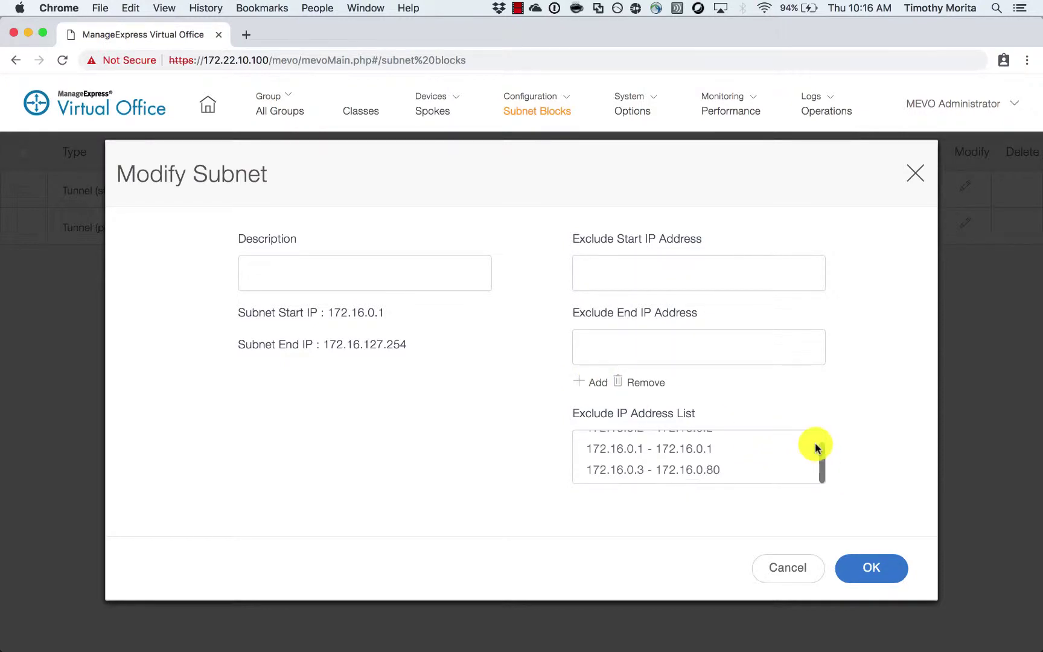
left_click(872, 573)
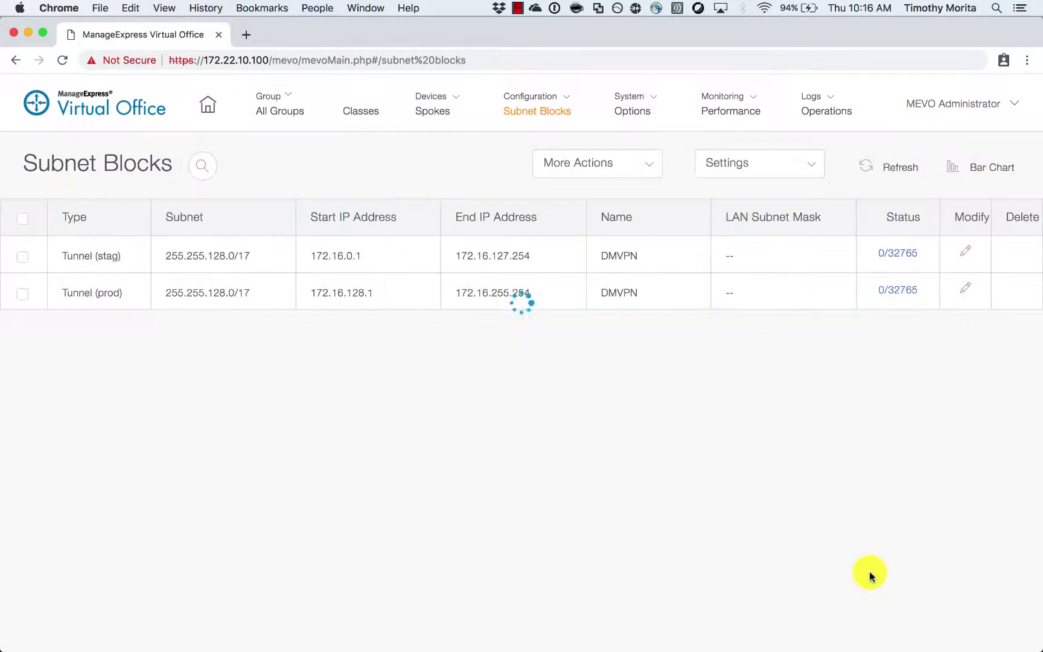
- Exclude 172.16.128.1 and the range 172.16.128.3–172.16.128.80 from the production tunnel subnet block
left_click(965, 295)
left_click(725, 273)
type("172.")
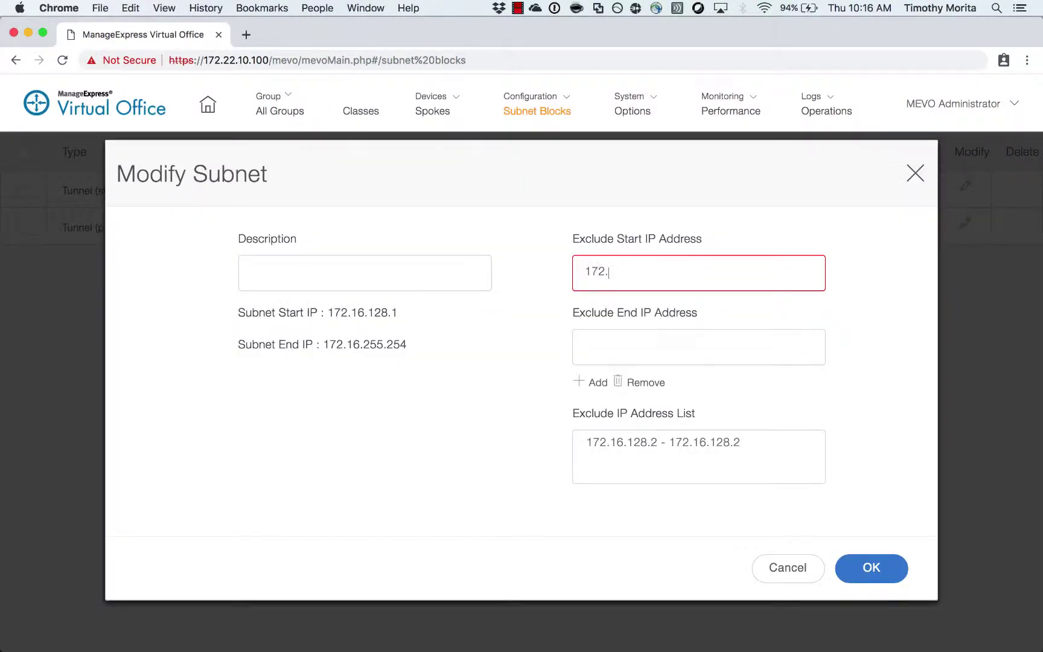
type("16.128.1")
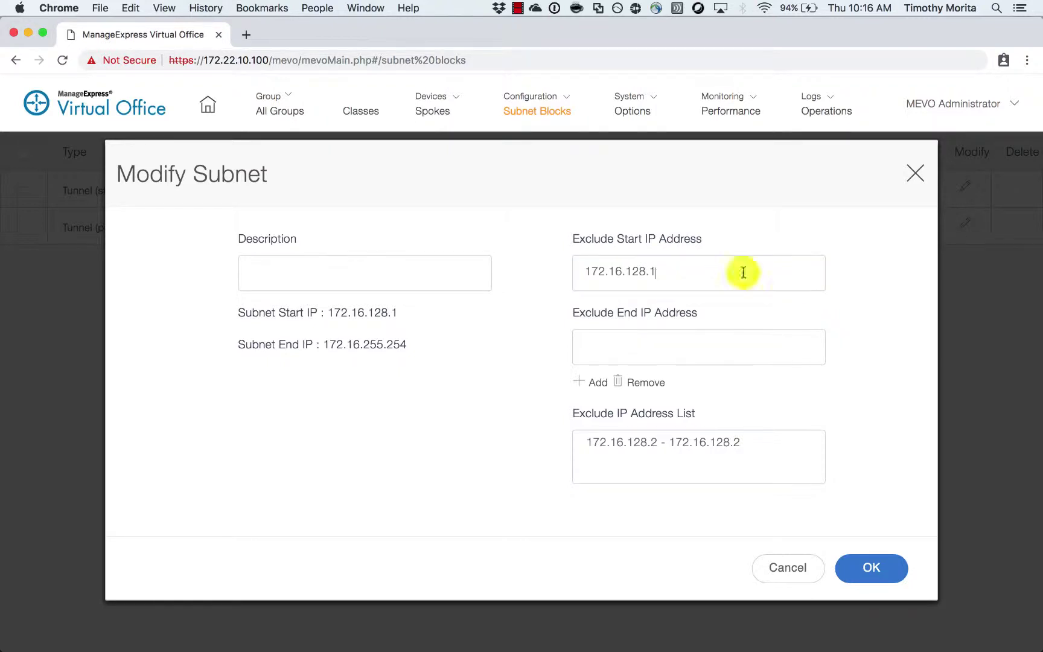
left_click(755, 356)
type("172.16.128.1")
left_click(624, 390)
left_click(650, 282)
type("172.16.128.3")
left_click(616, 339)
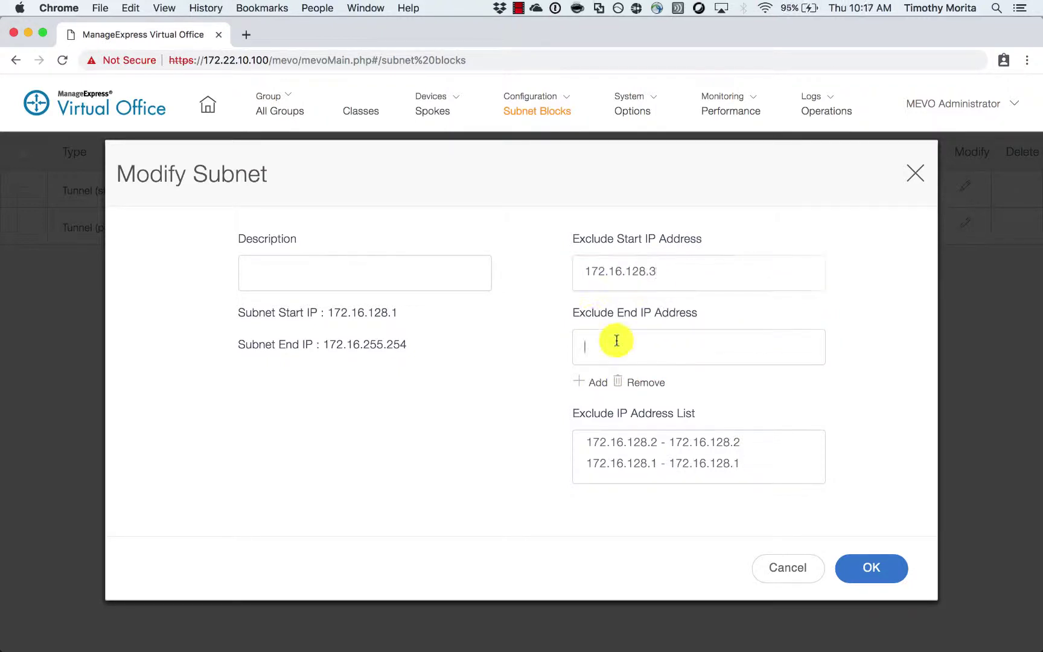
type("172.16.128.80")
left_click(871, 567)
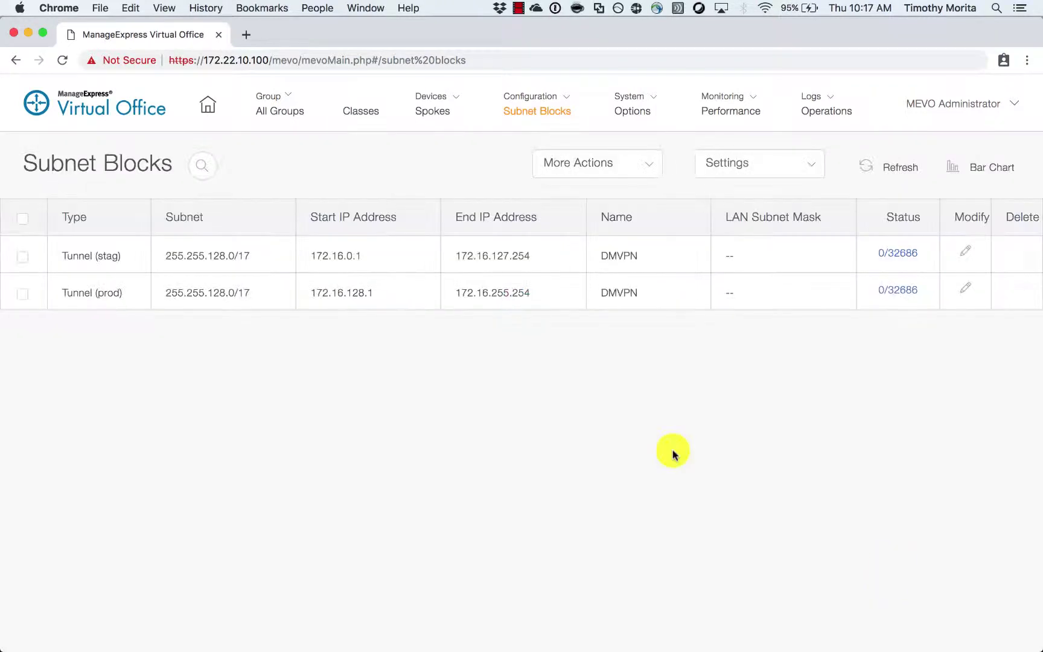
left_click(654, 172)
- Start a new subnet block named SpokesDefault with Default LAN type and network address 172.17.128.0
left_click(632, 196)
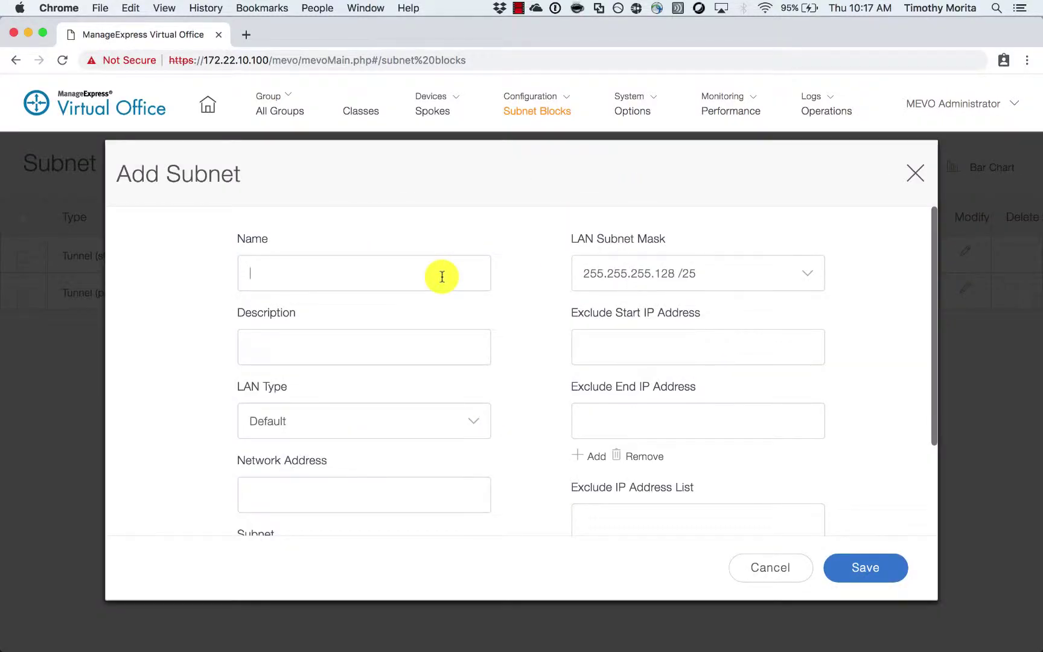
key("Tab")
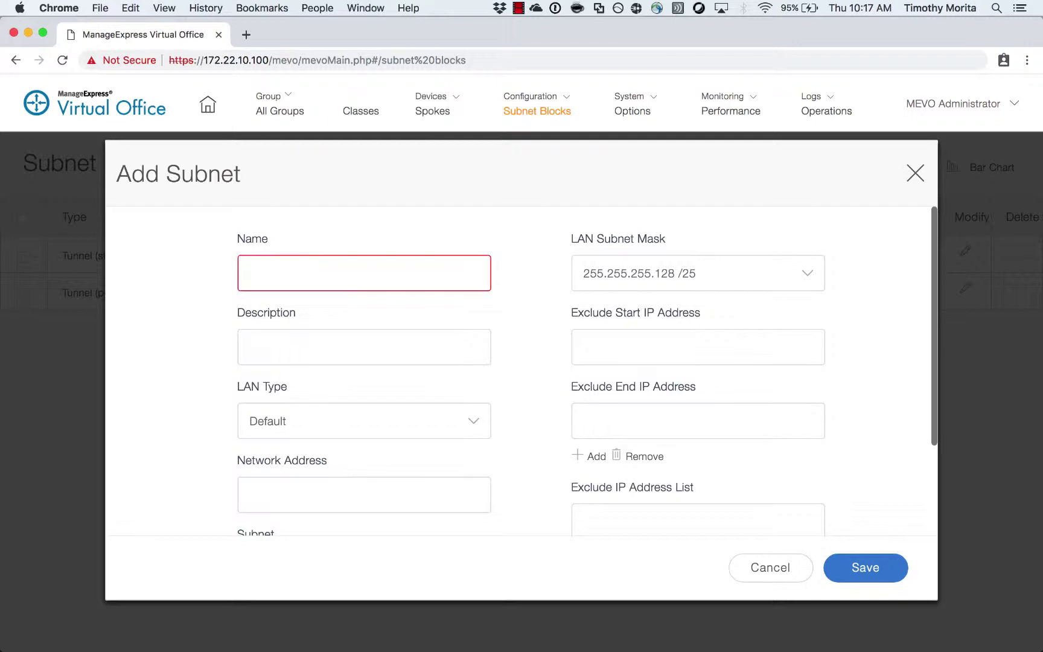
type("SpokesDefault")
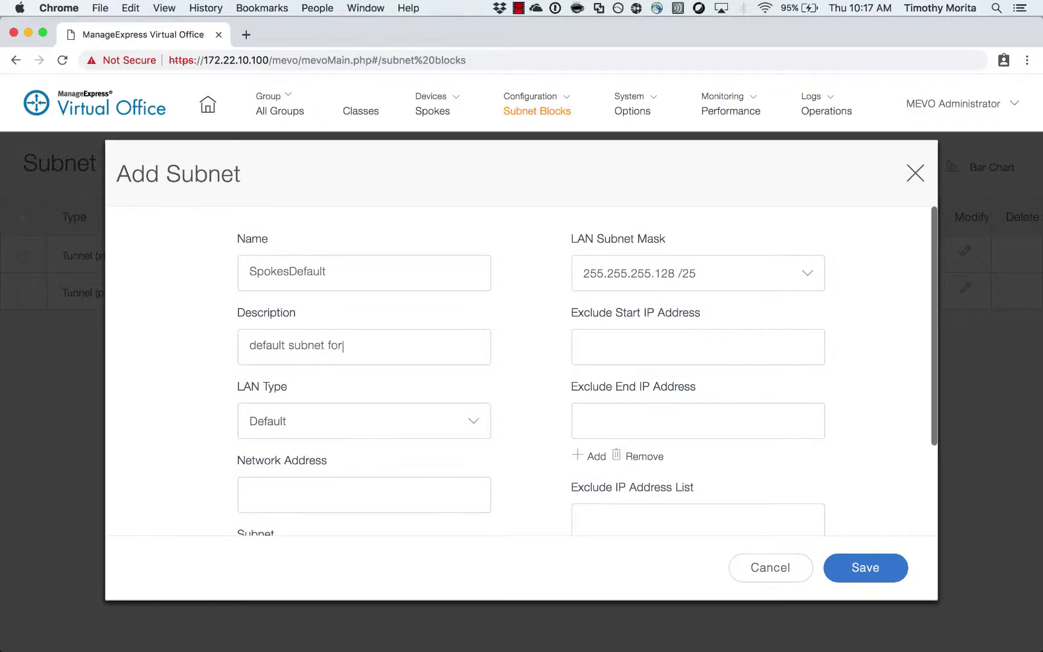
left_click(456, 420)
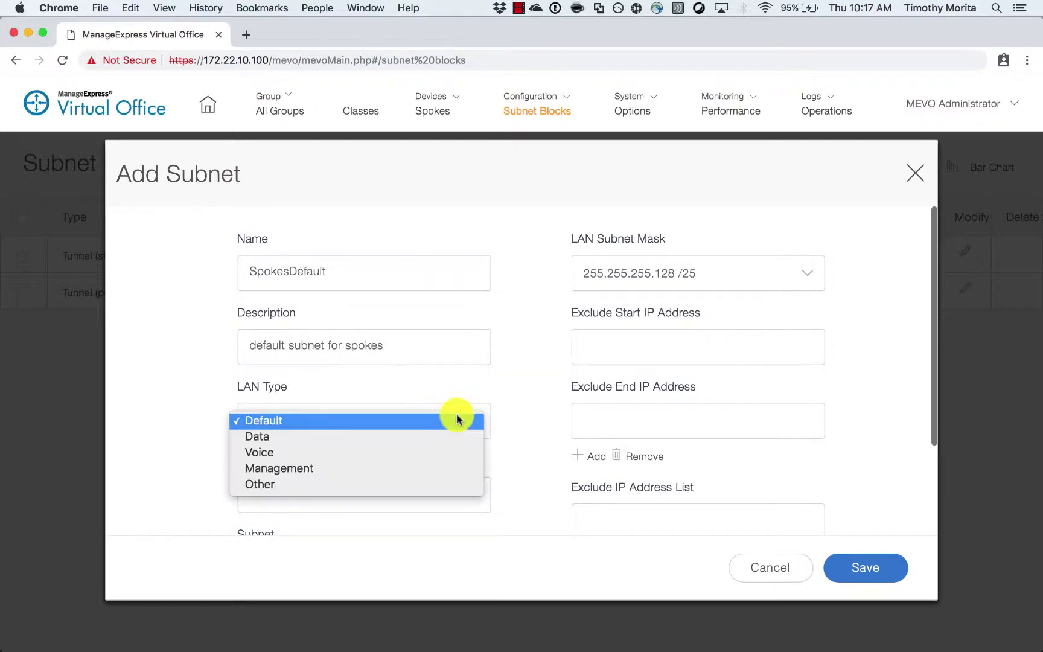
left_click(523, 445)
scroll(523, 446, "down", 1)
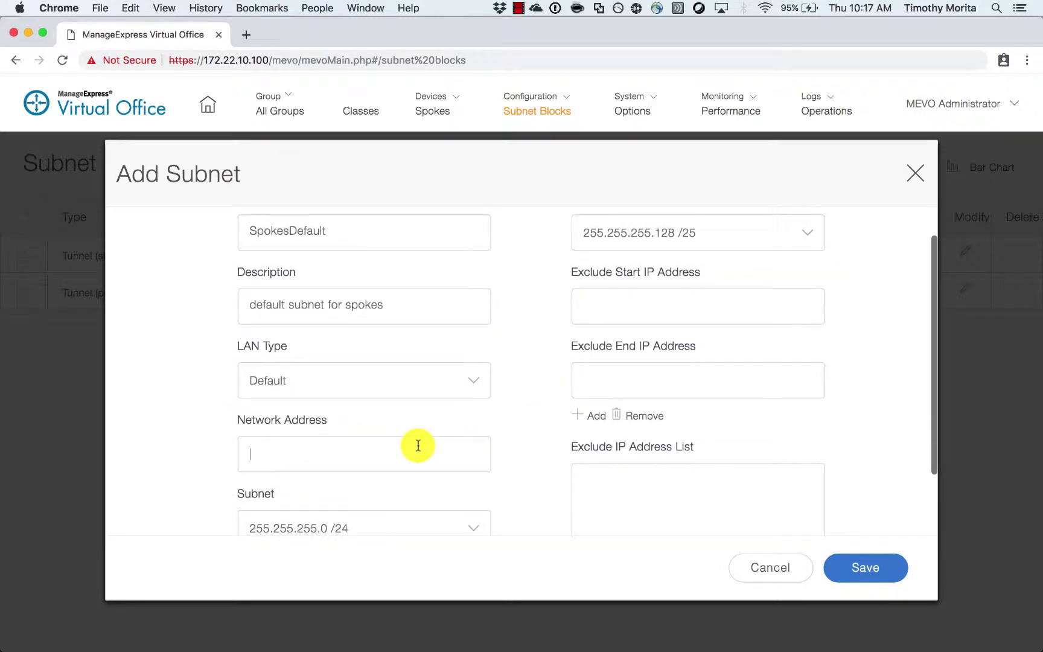
type("172.17.")
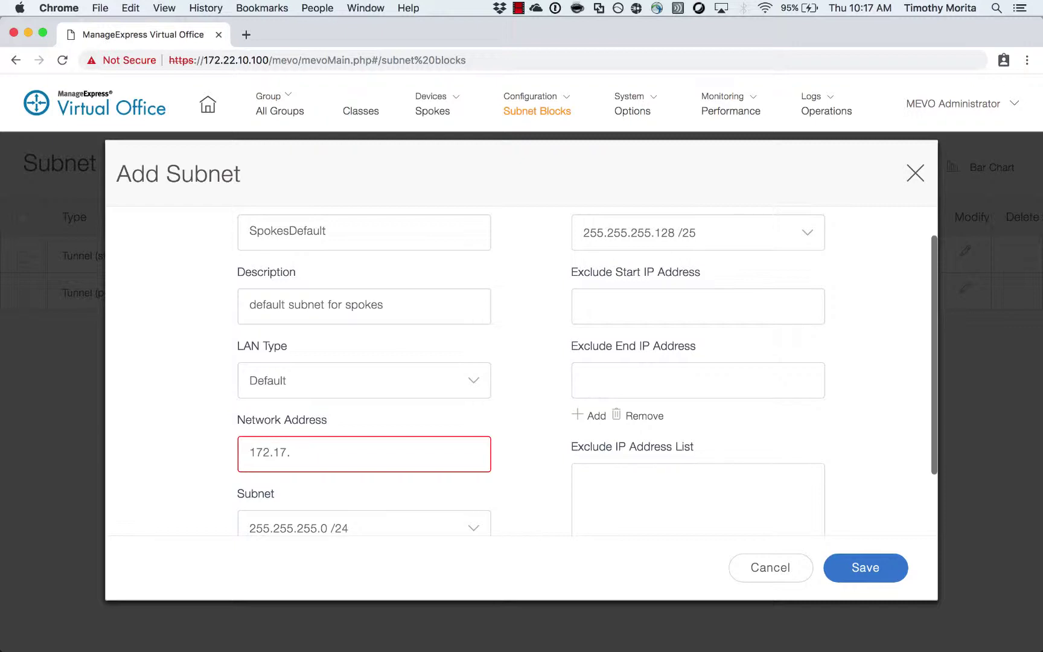
type("128.0")
scroll(442, 426, "down", 1)
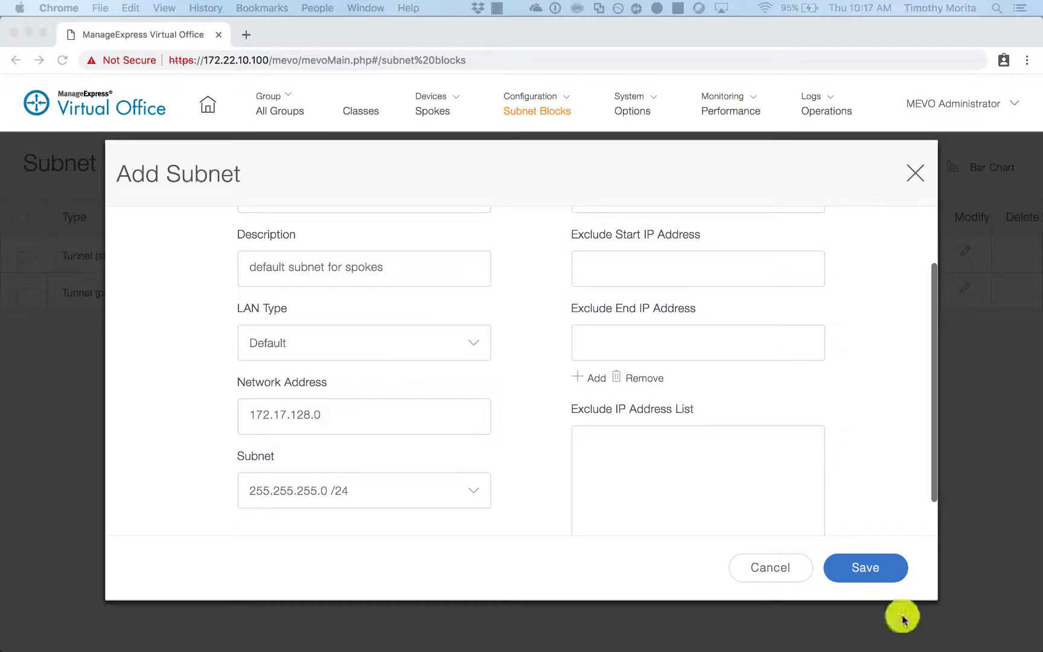
- Set the block subnet to /17 (255.255.128.0) and LAN subnet mask to /28, then save and confirm
left_click(433, 492)
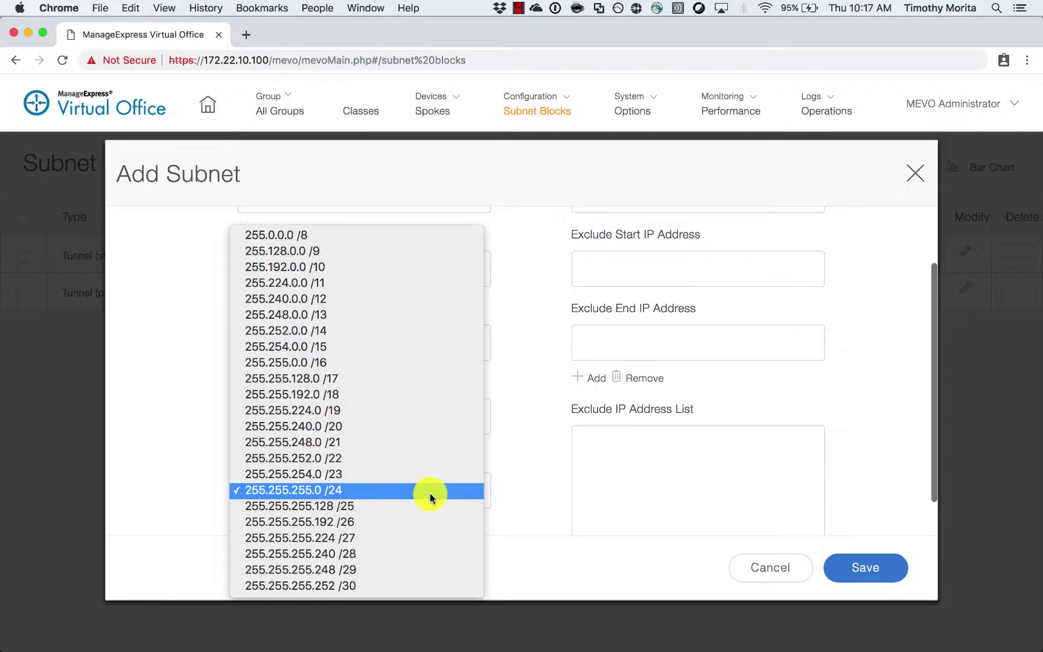
left_click(410, 379)
scroll(535, 479, "down", 1)
scroll(528, 483, "up", 3)
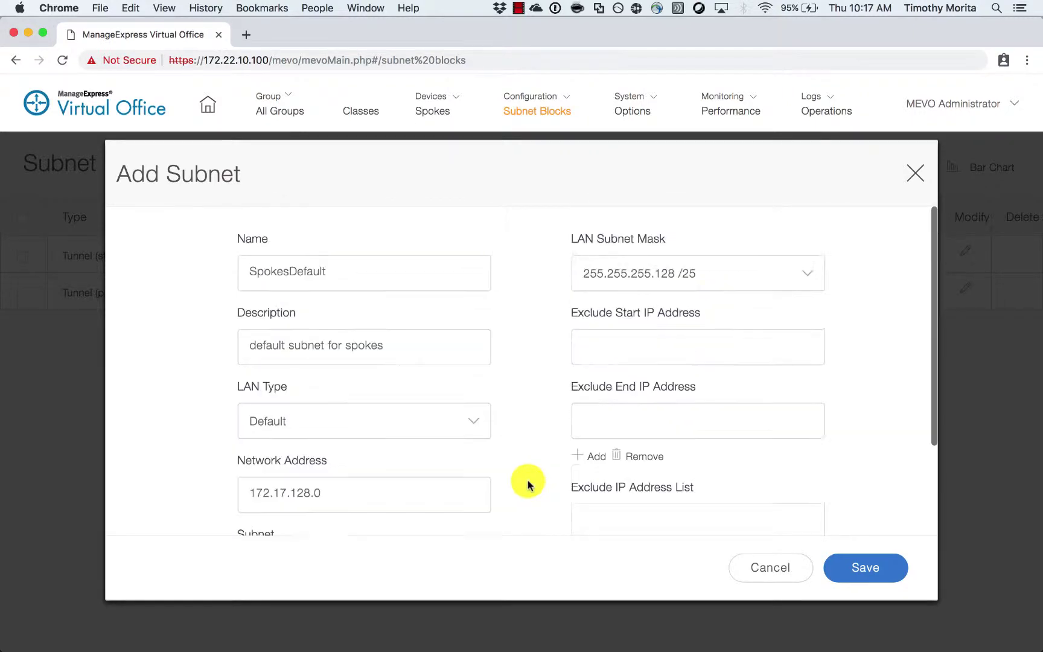
left_click(697, 273)
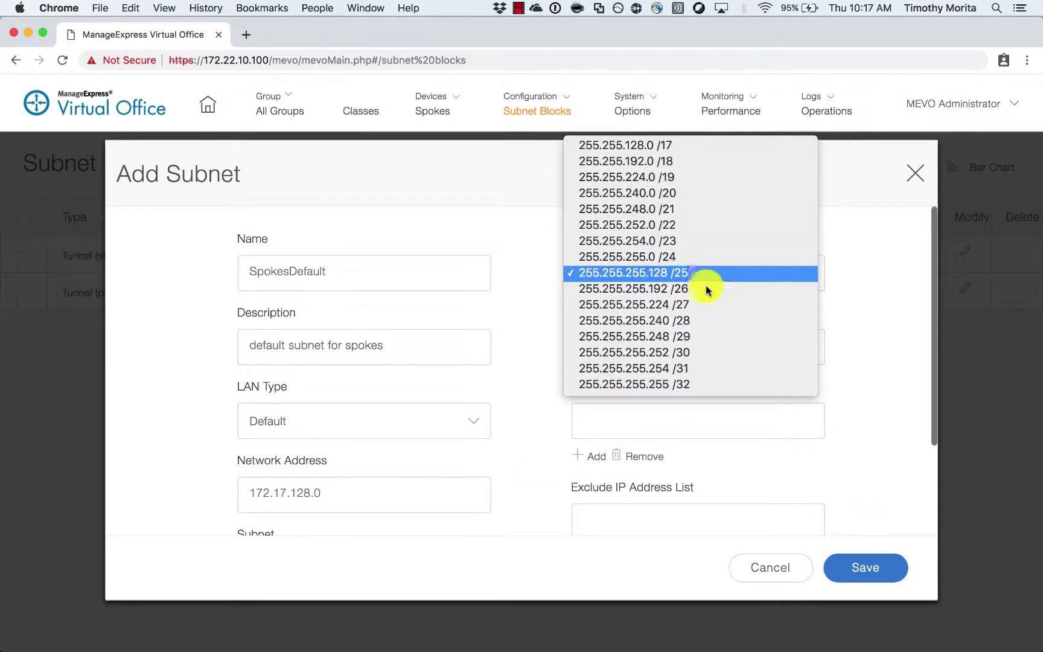
left_click(705, 320)
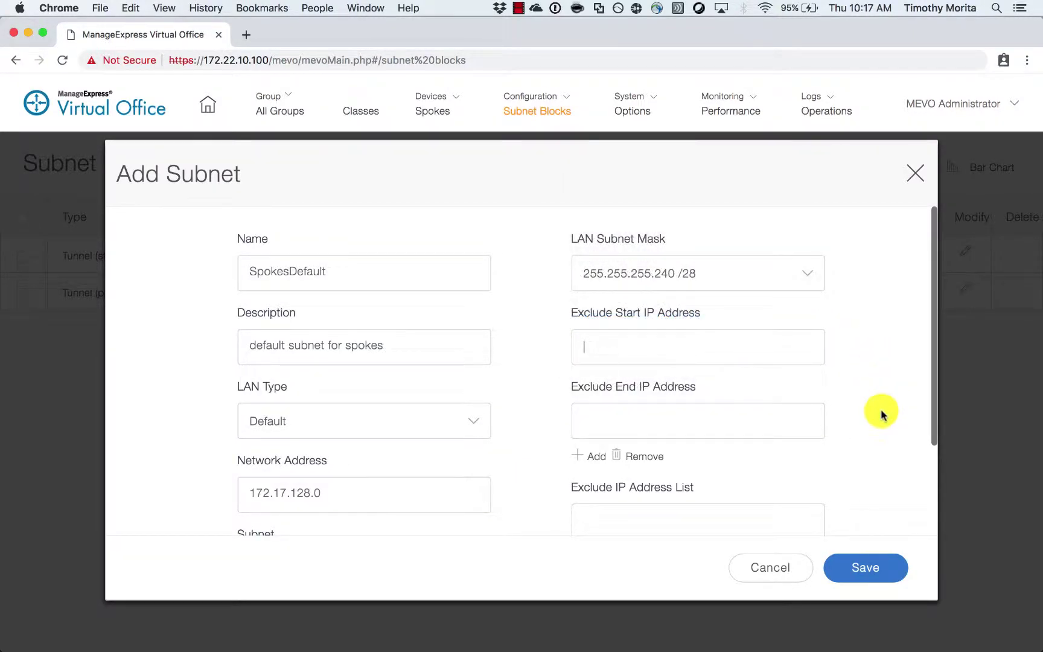
scroll(866, 419, "down", 4)
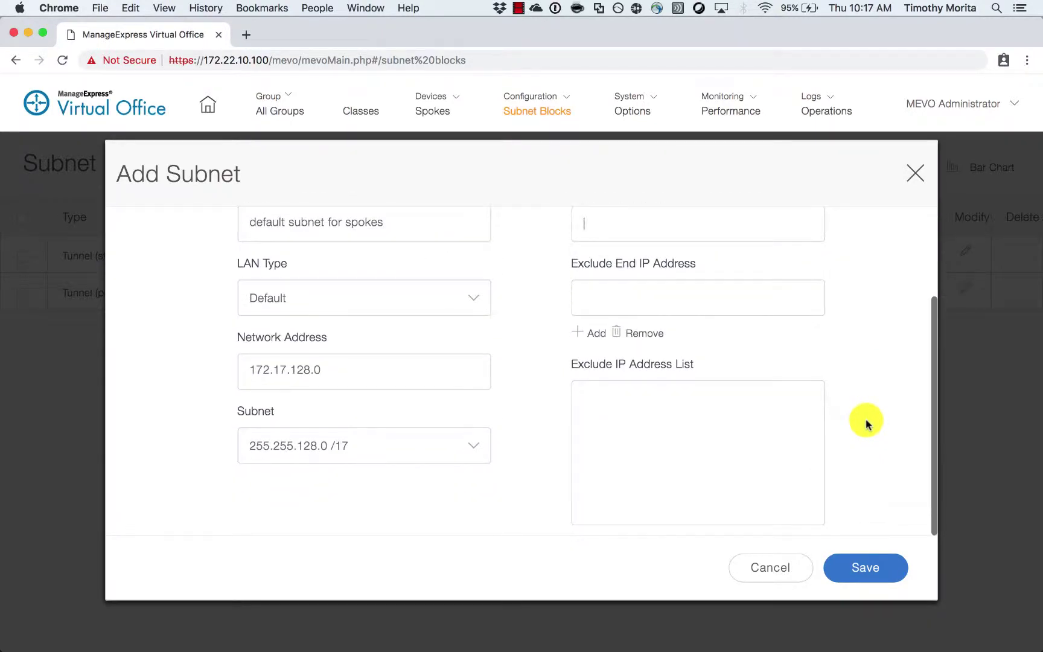
left_click(892, 572)
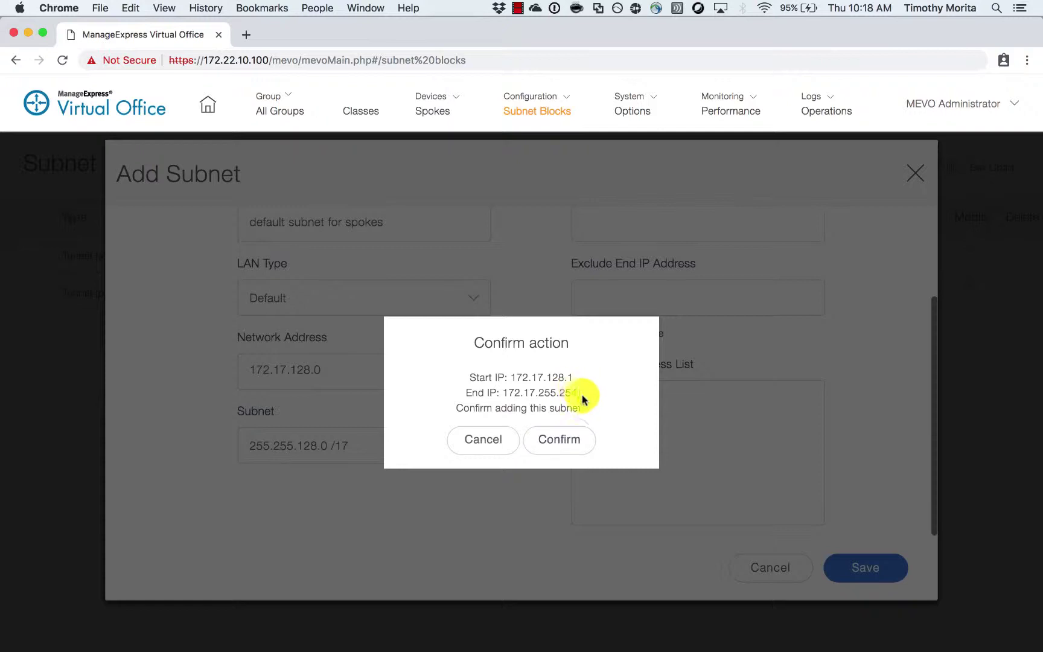
left_click(567, 445)
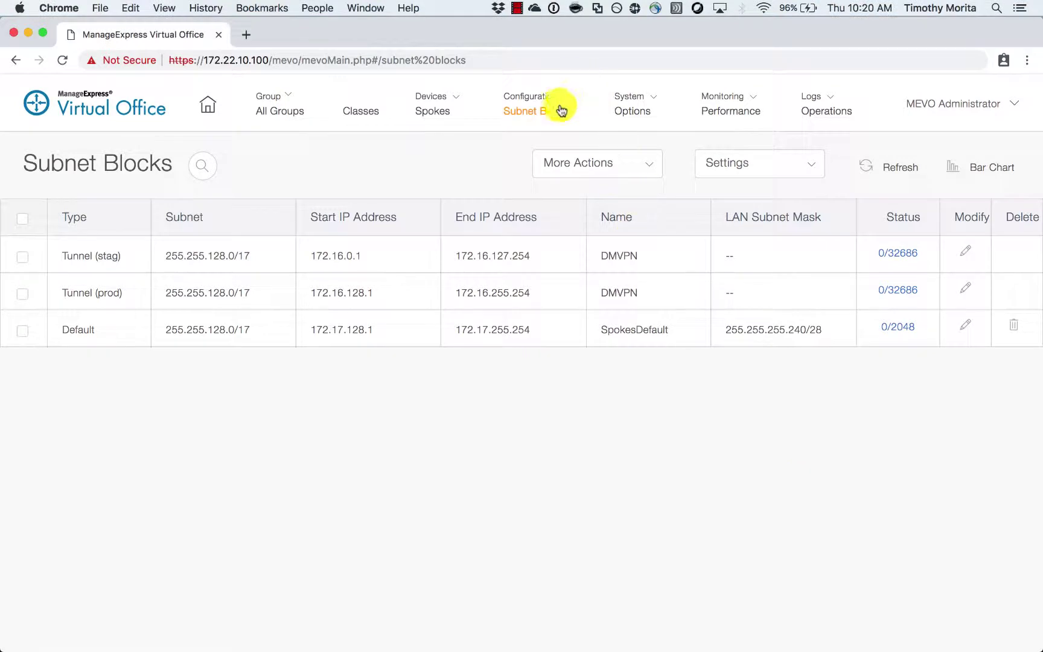
left_click(561, 109)
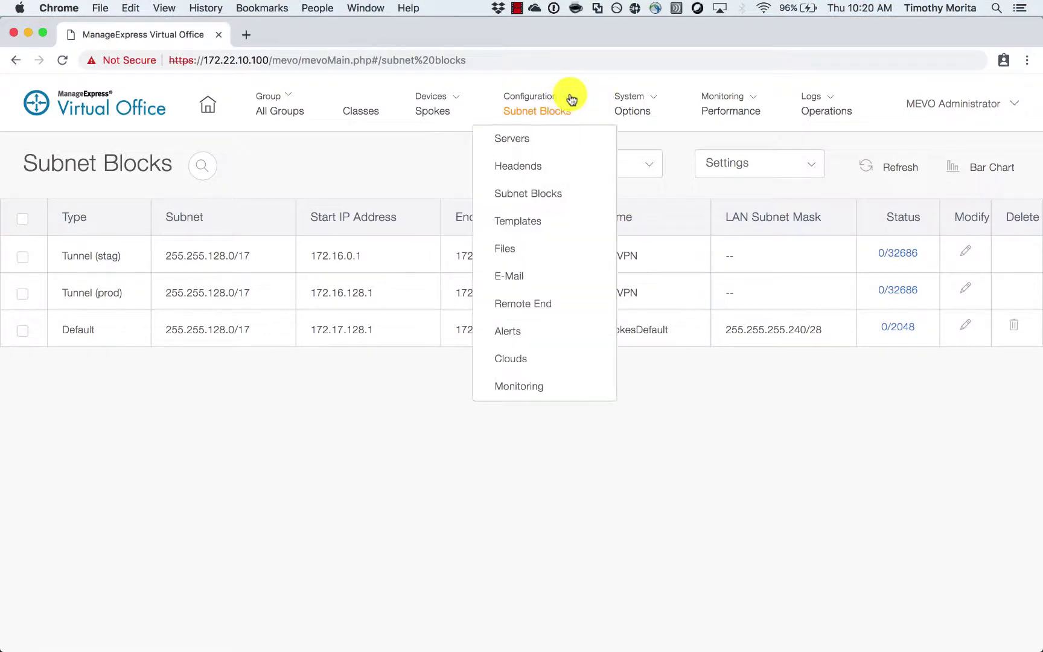
- View the Spoke model choices in the Templates filter, then switch to System > Options
left_click(554, 216)
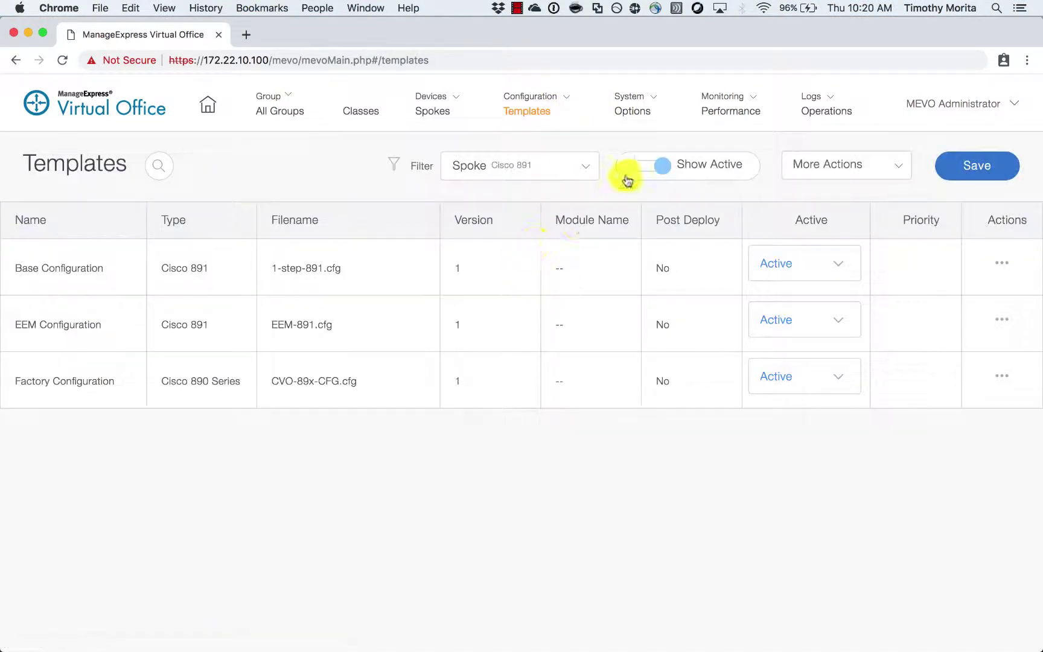
left_click(589, 169)
mouse_move(583, 198)
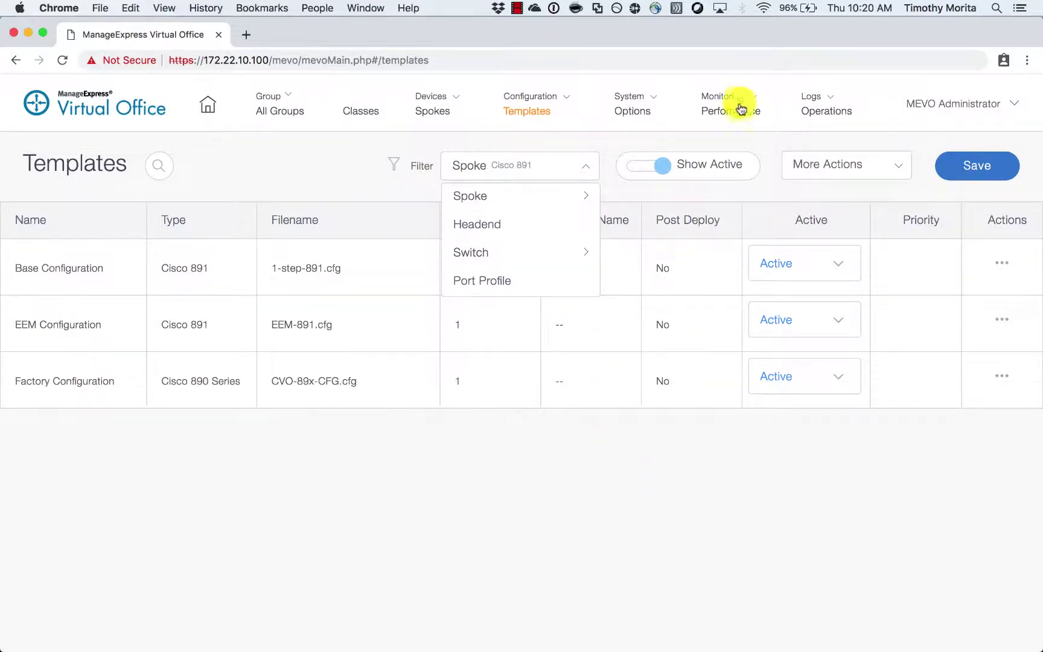
mouse_move(658, 103)
left_click(643, 137)
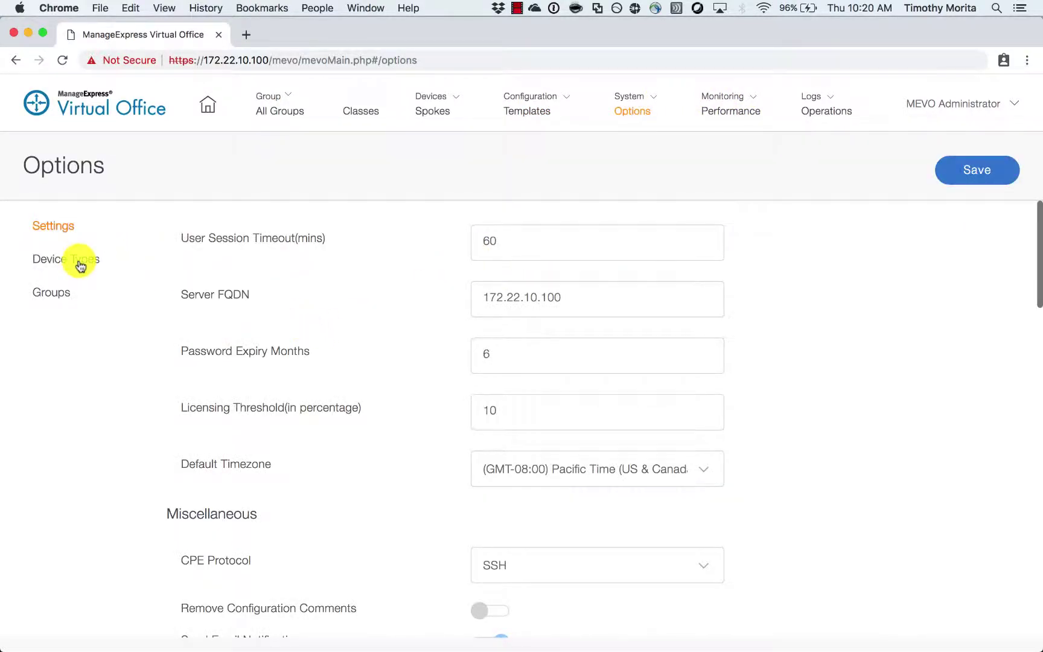
- Set the Cisco 881W device type to inactive in its interface map
left_click(78, 260)
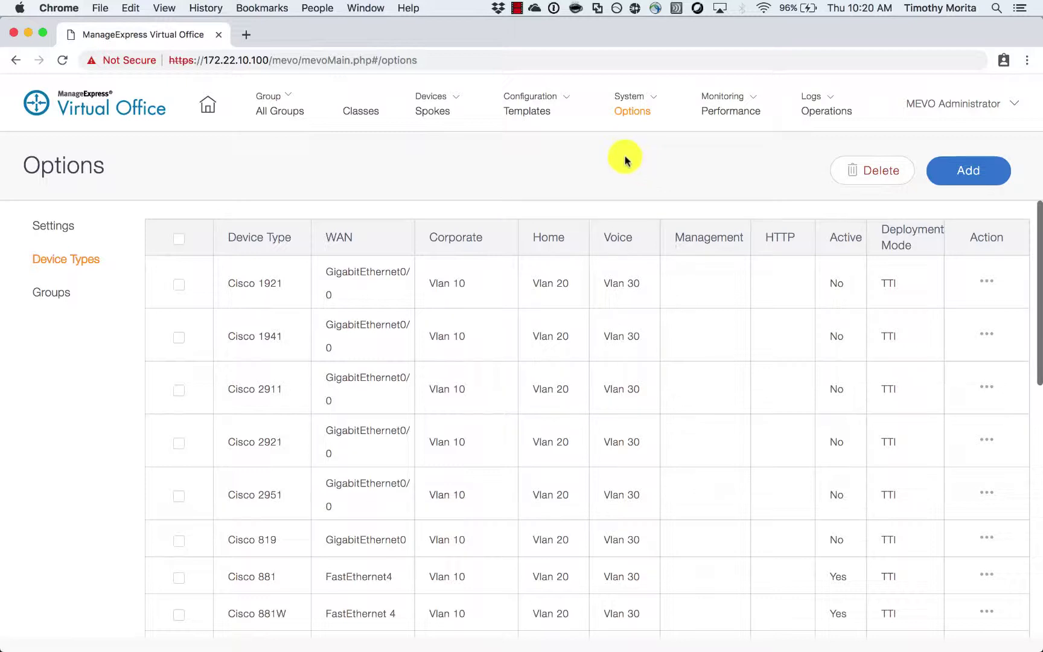
scroll(232, 462, "down", 3)
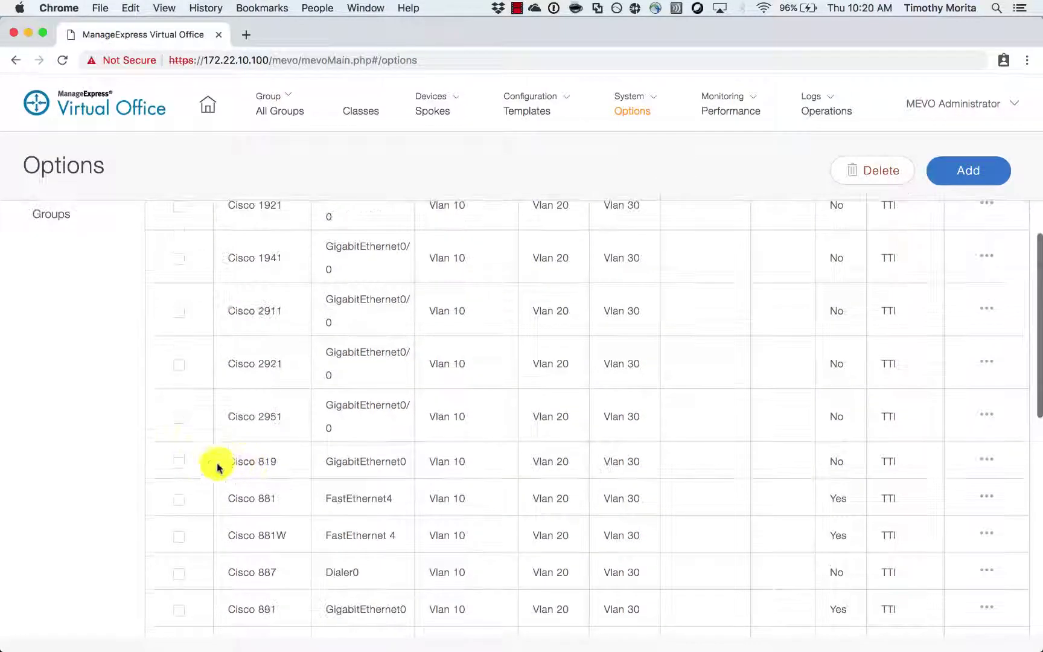
left_click(180, 538)
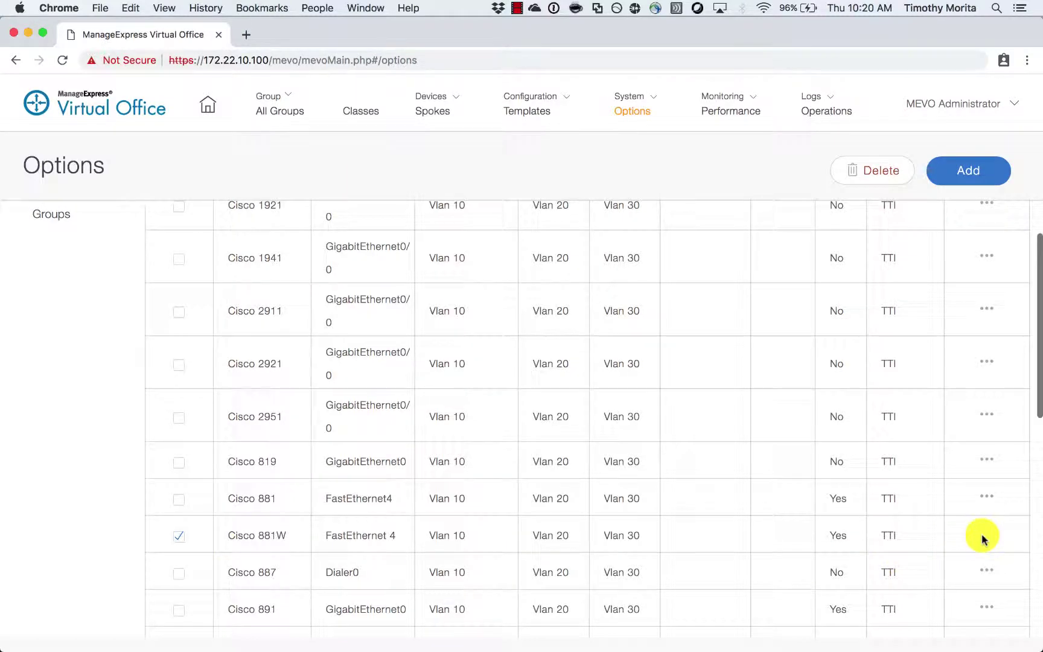
left_click(986, 535)
scroll(483, 399, "down", 10)
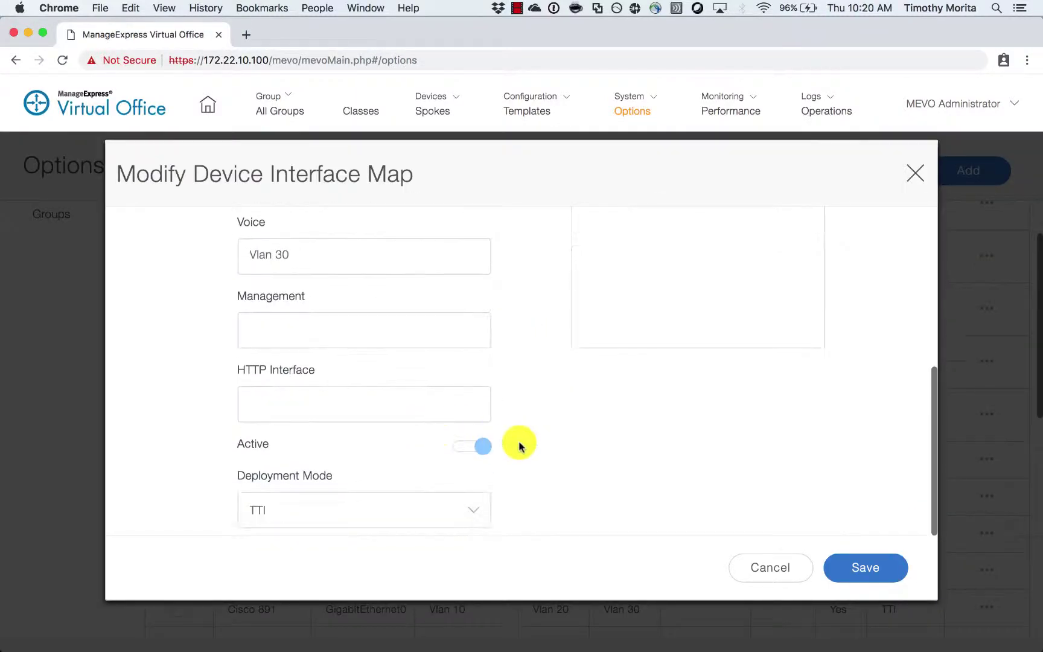
double_click(490, 450)
scroll(664, 513, "up", 2)
left_click(866, 569)
- Make the Cisco 899 device type active with WAN interface cellular 0 and save its interface map
scroll(593, 482, "down", 5)
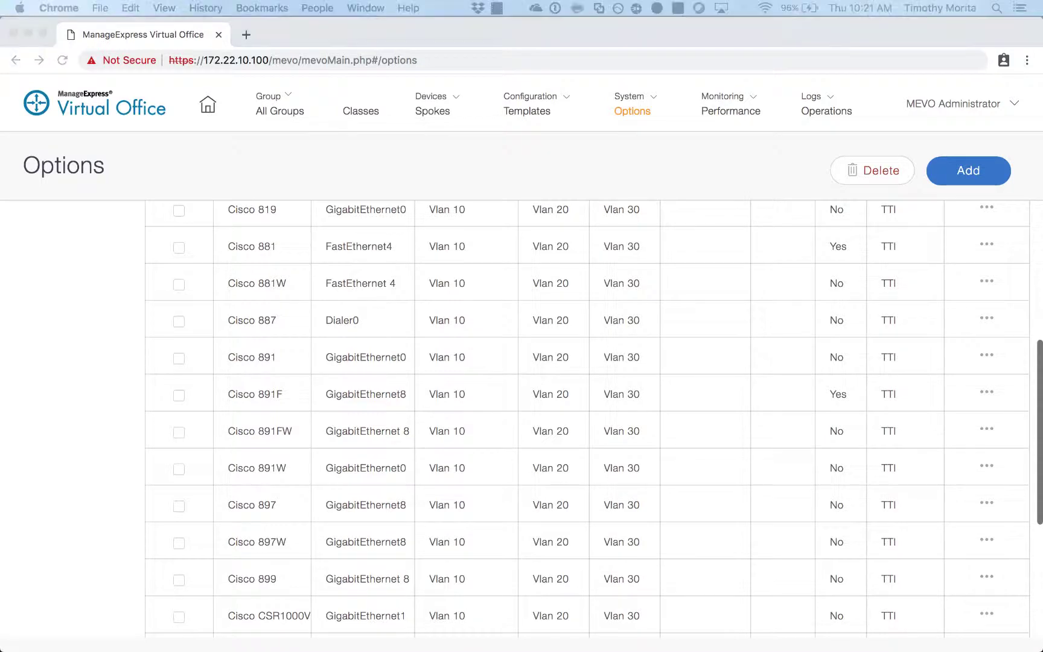
scroll(559, 510, "down", 3)
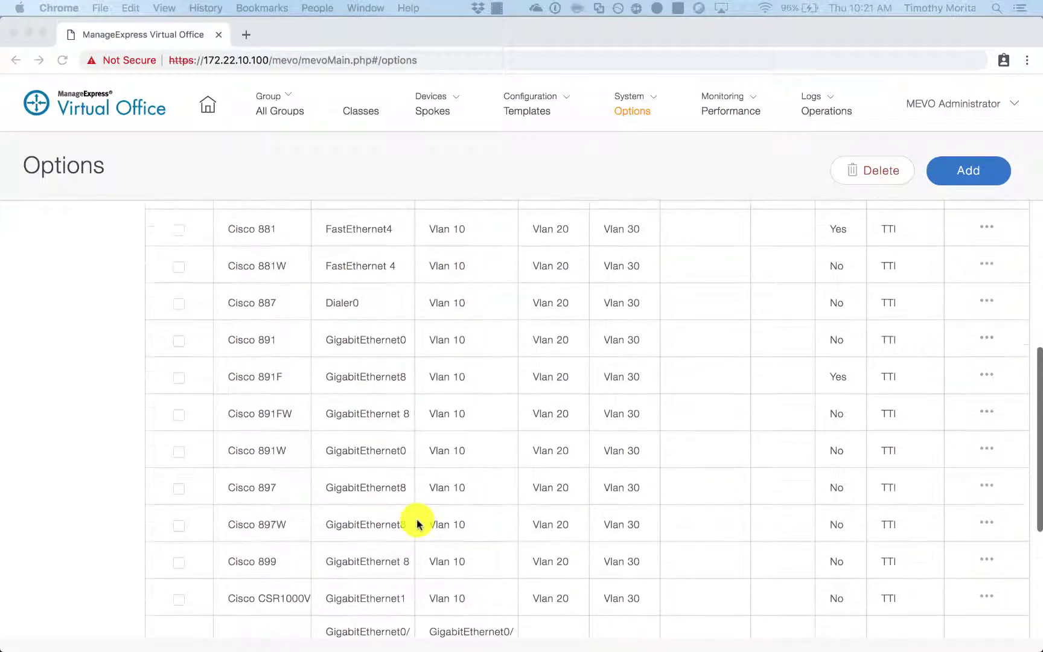
scroll(429, 510, "down", 1)
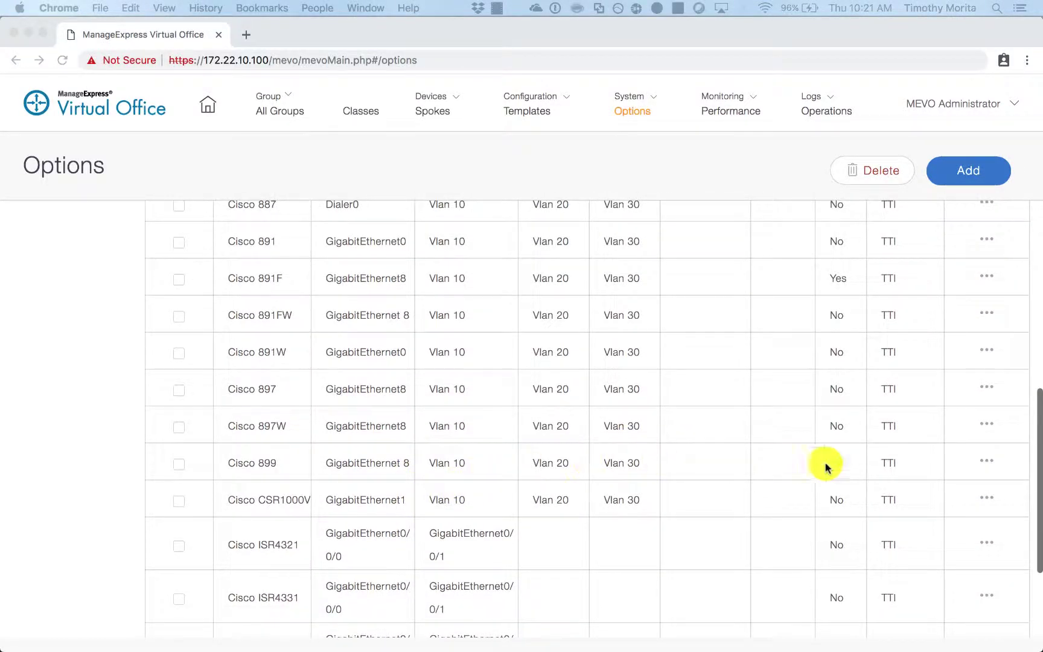
left_click(987, 463)
left_click(986, 463)
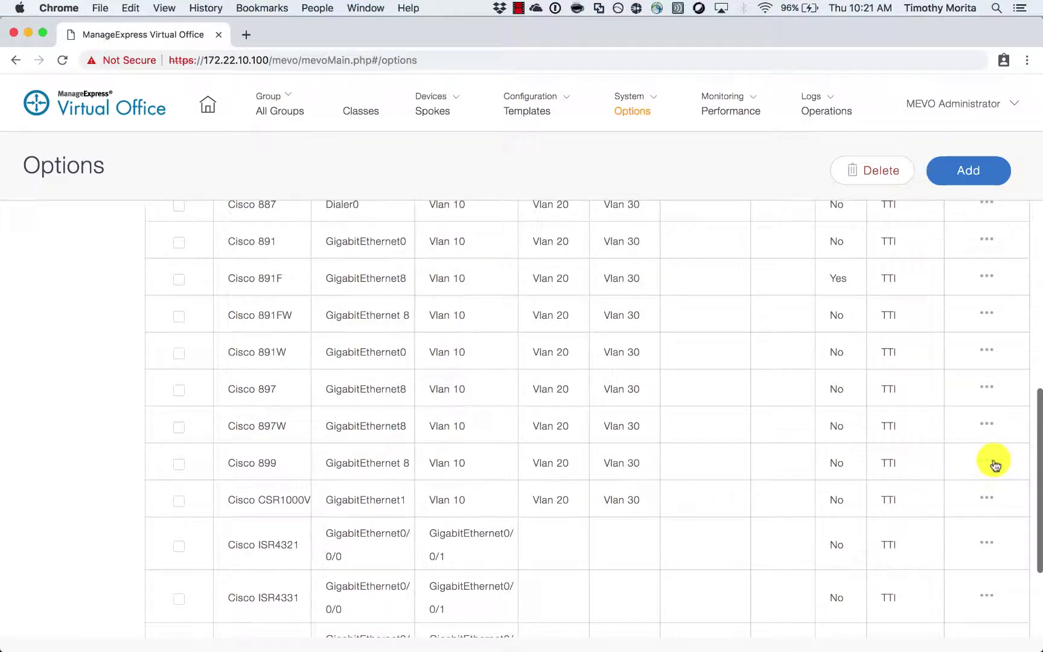
left_click(461, 520)
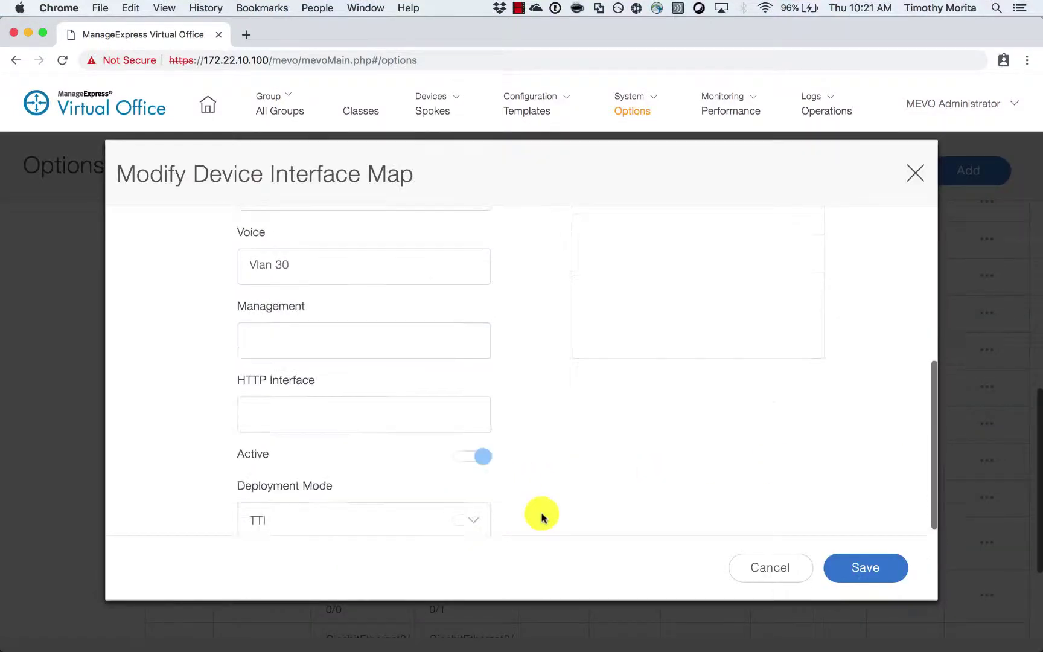
scroll(533, 483, "up", 5)
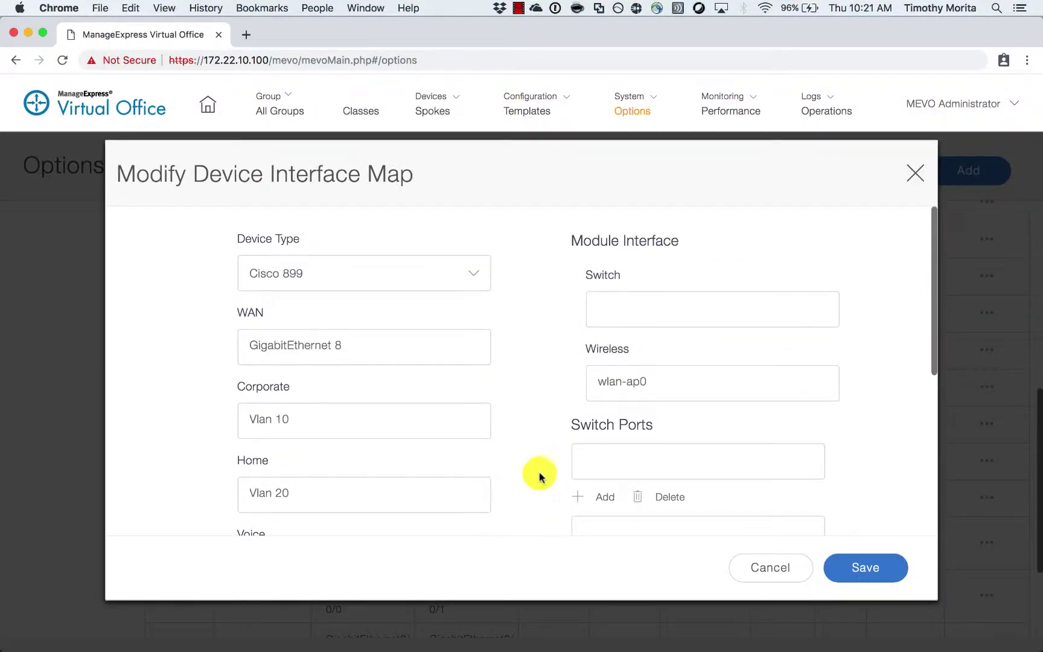
left_click_drag(450, 349, 3, 323)
type("f")
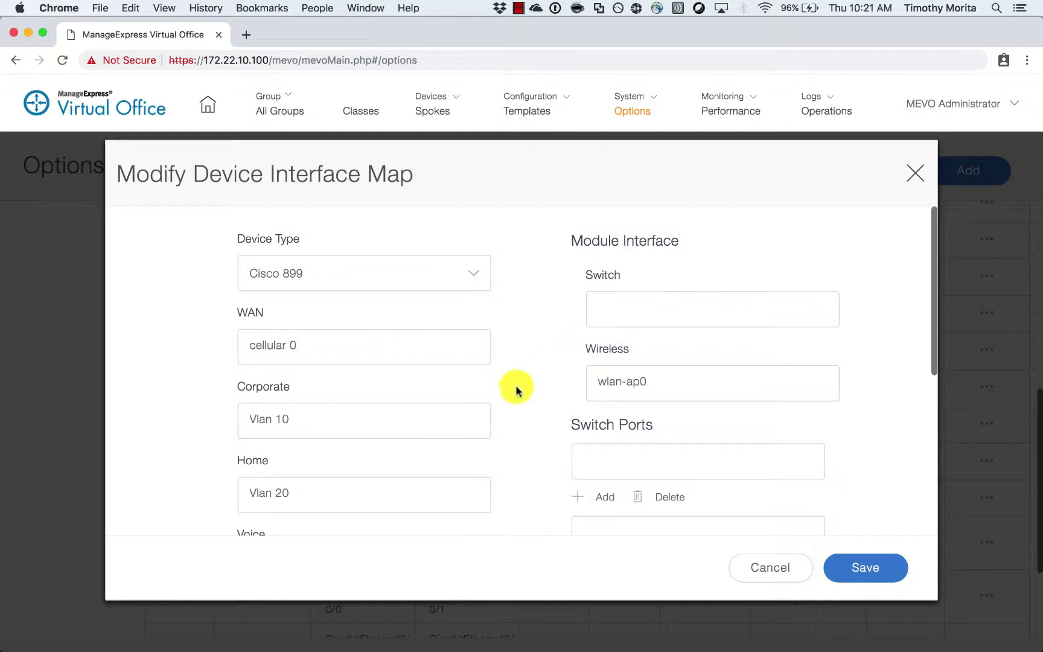
scroll(544, 409, "down", 1)
scroll(544, 409, "down", 5)
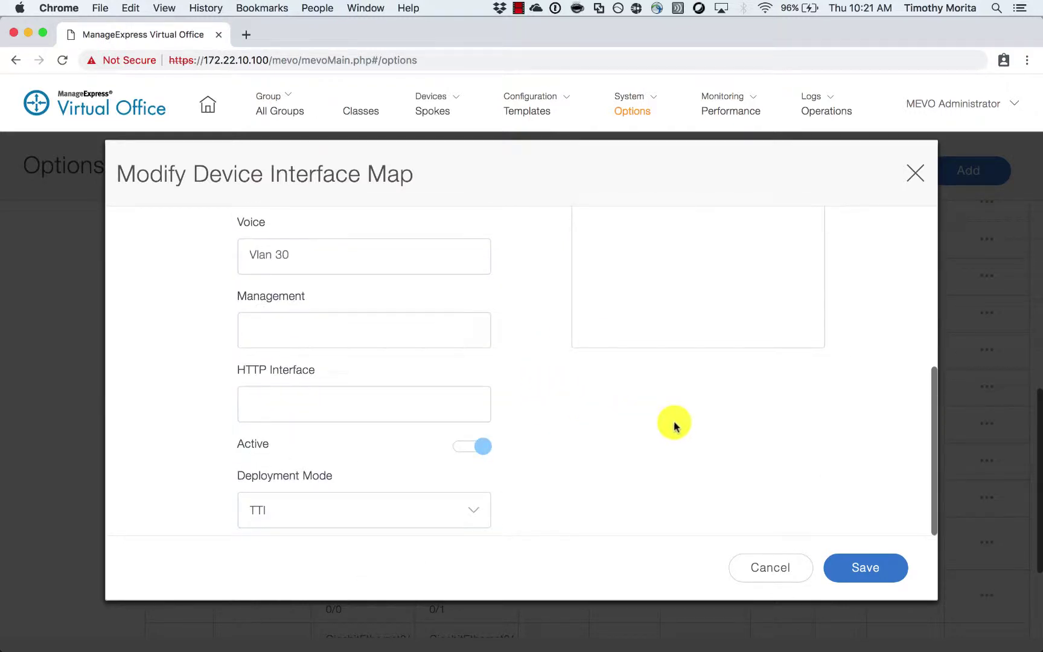
left_click(863, 568)
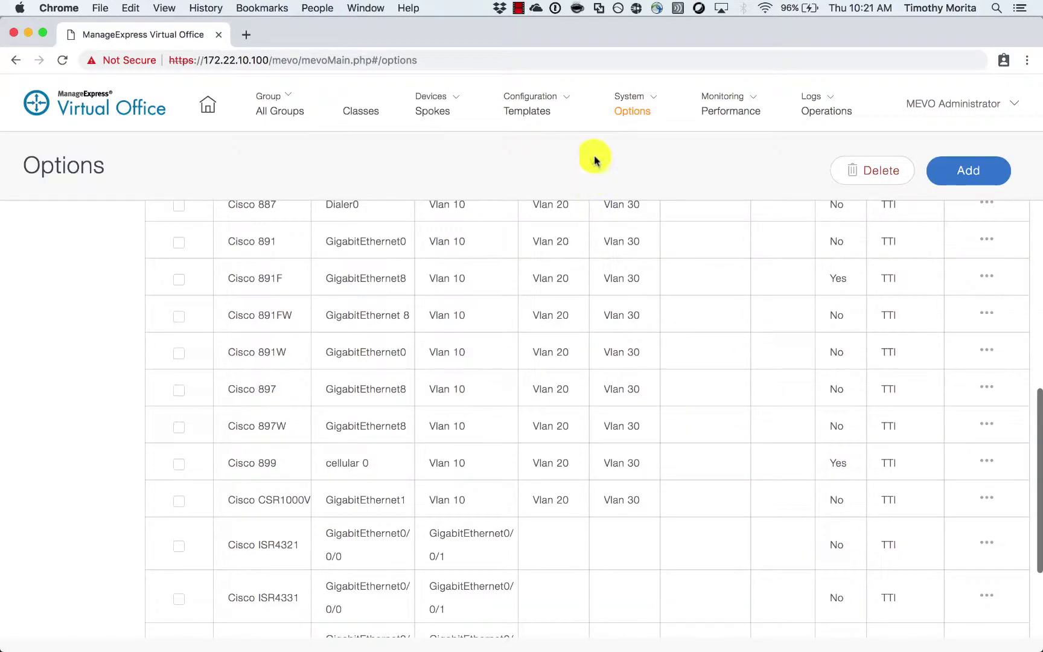
- Filter the Templates page to Spoke > Cisco 881 and turn off Show Active to list all templates
left_click(566, 106)
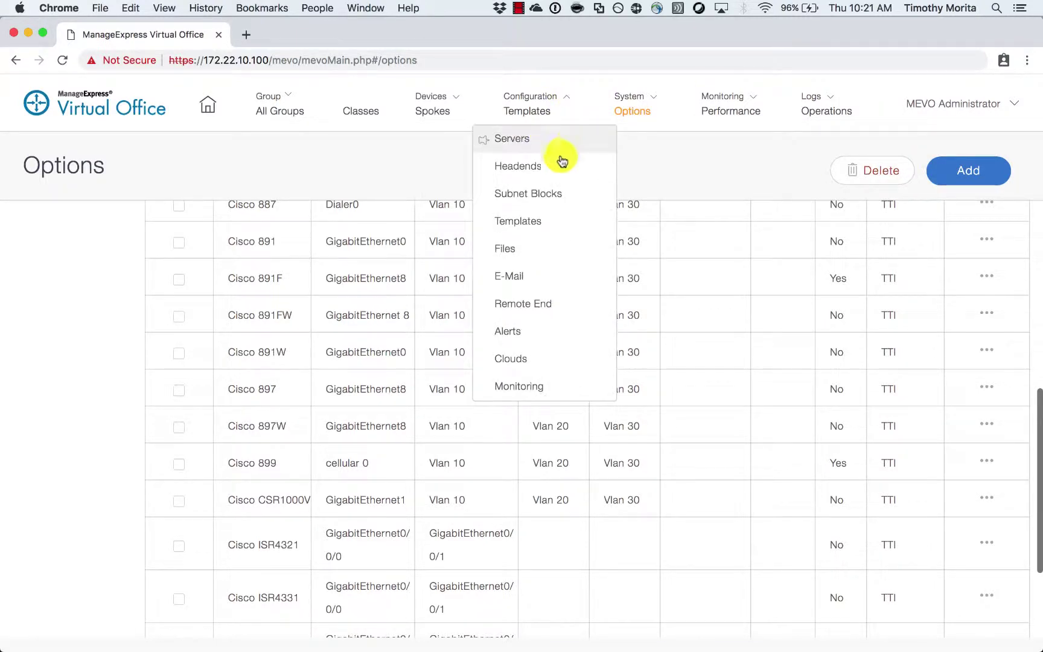
left_click(559, 218)
left_click(557, 175)
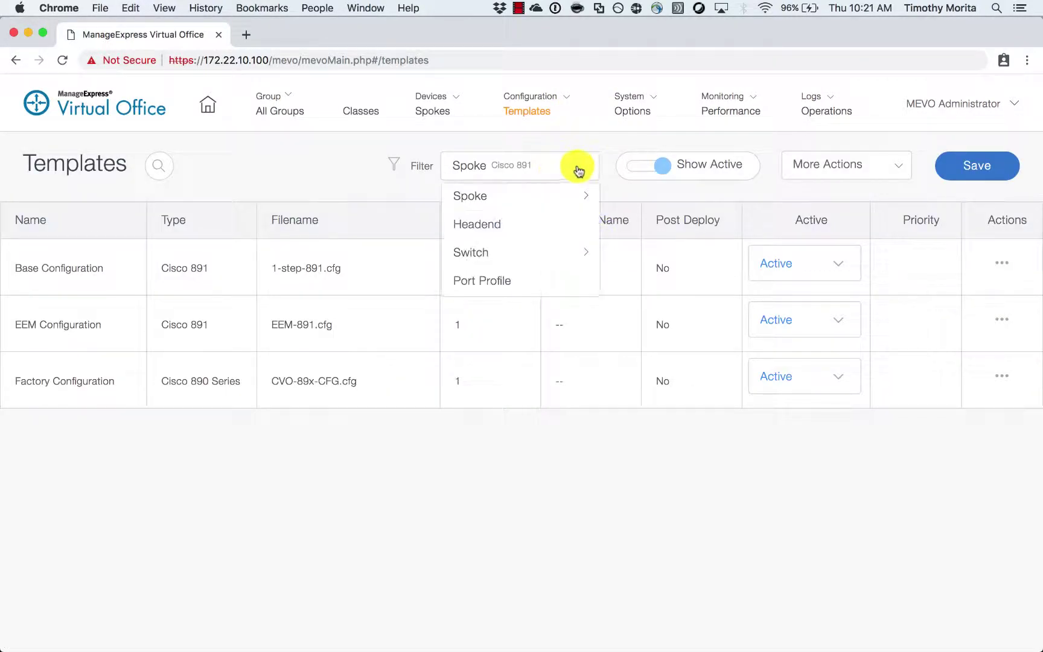
mouse_move(569, 196)
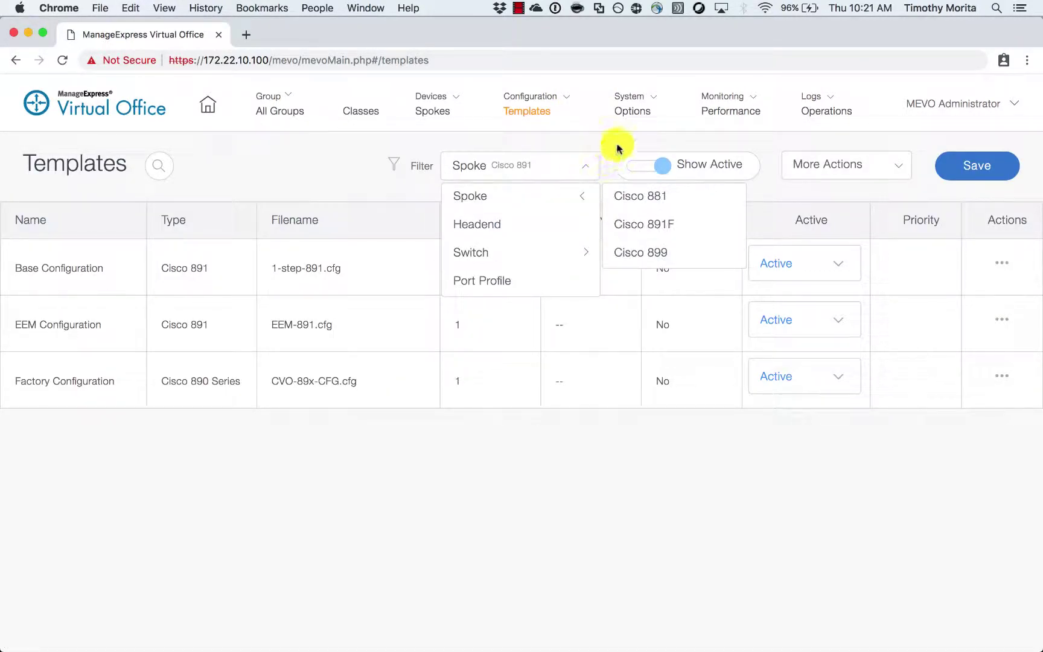
left_click(579, 165)
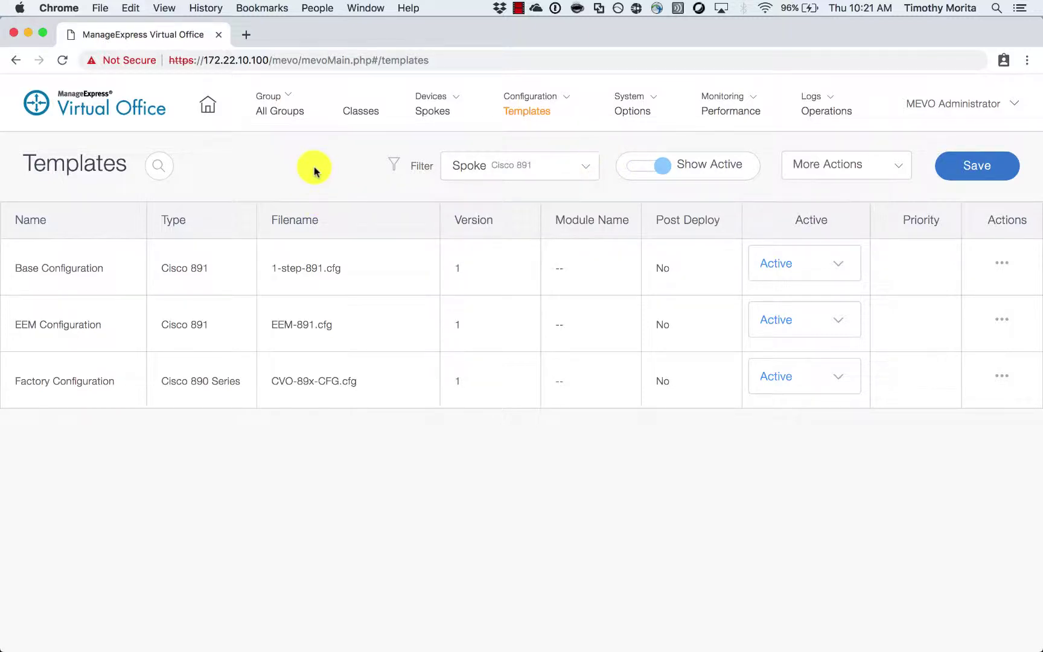
left_click(593, 169)
mouse_move(581, 201)
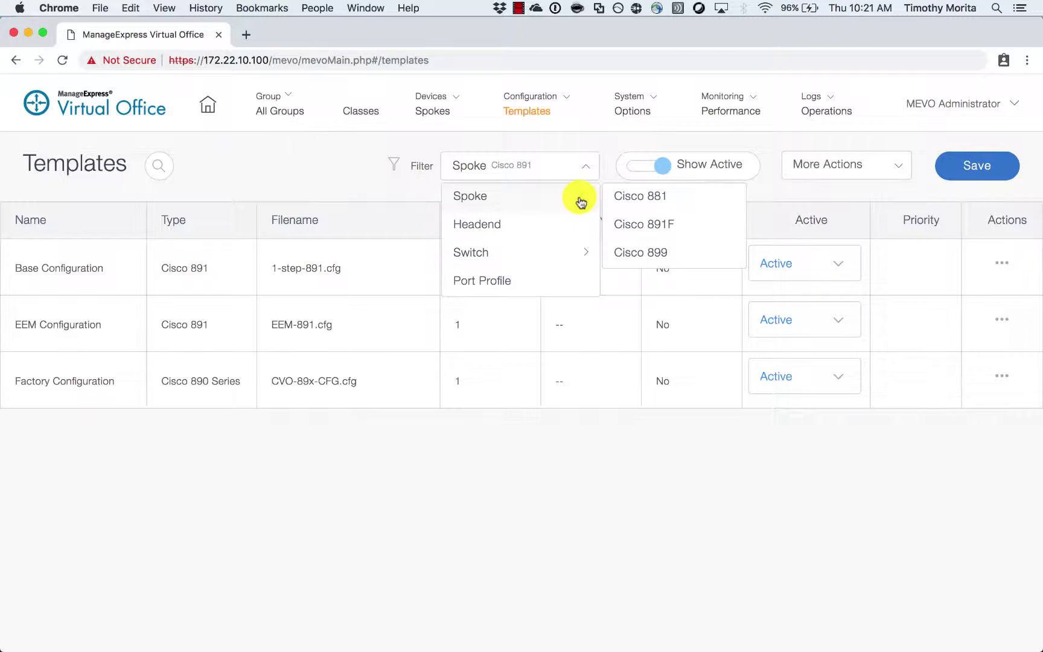
left_click(627, 196)
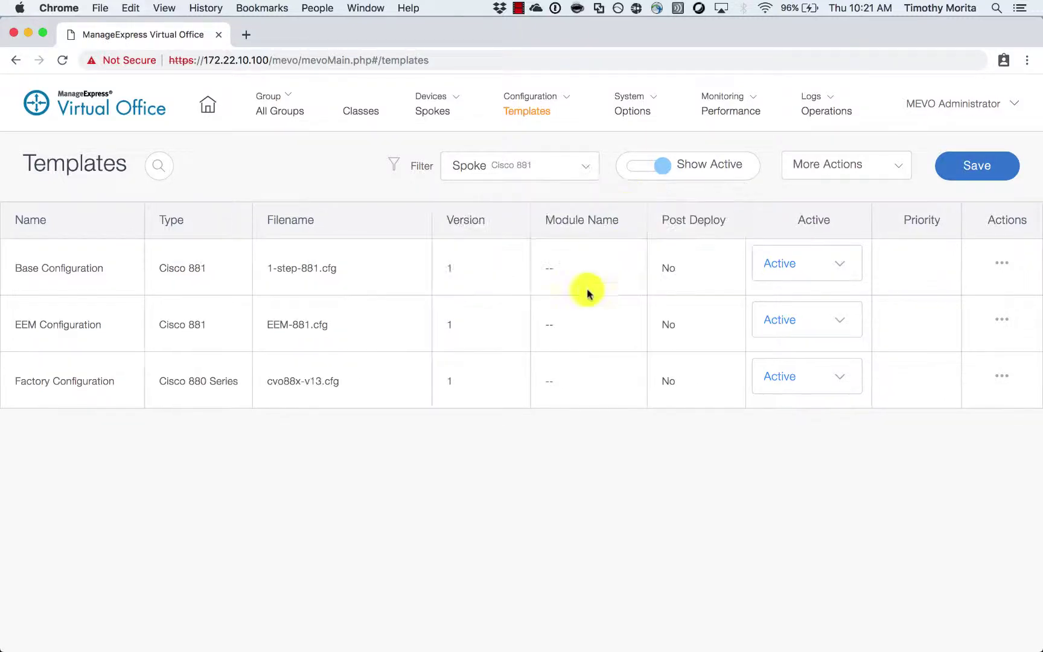
left_click(658, 170)
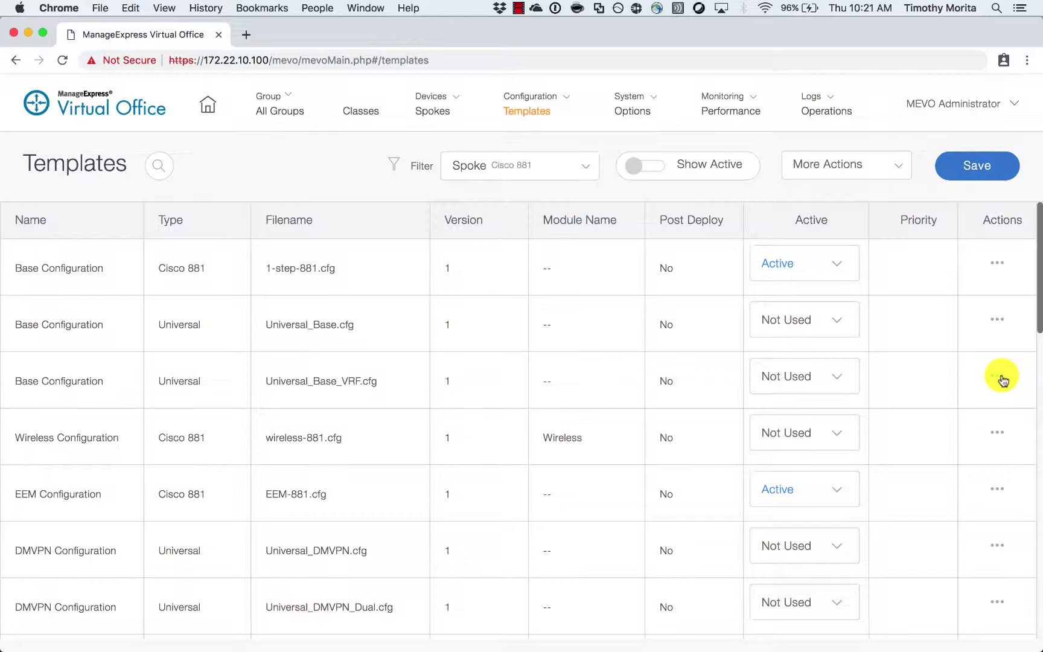
- Delete the Universal_Base_VRF, Universal_DMVPN_Dual and Universal_DMVPN_Dual_VRF templates
left_click(975, 412)
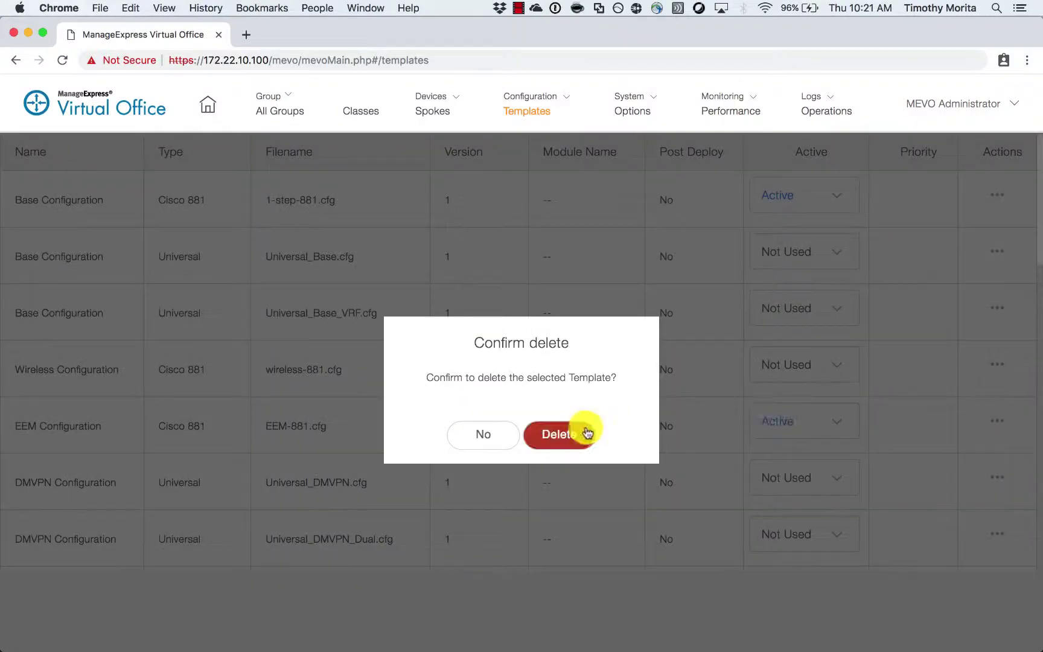
left_click(570, 433)
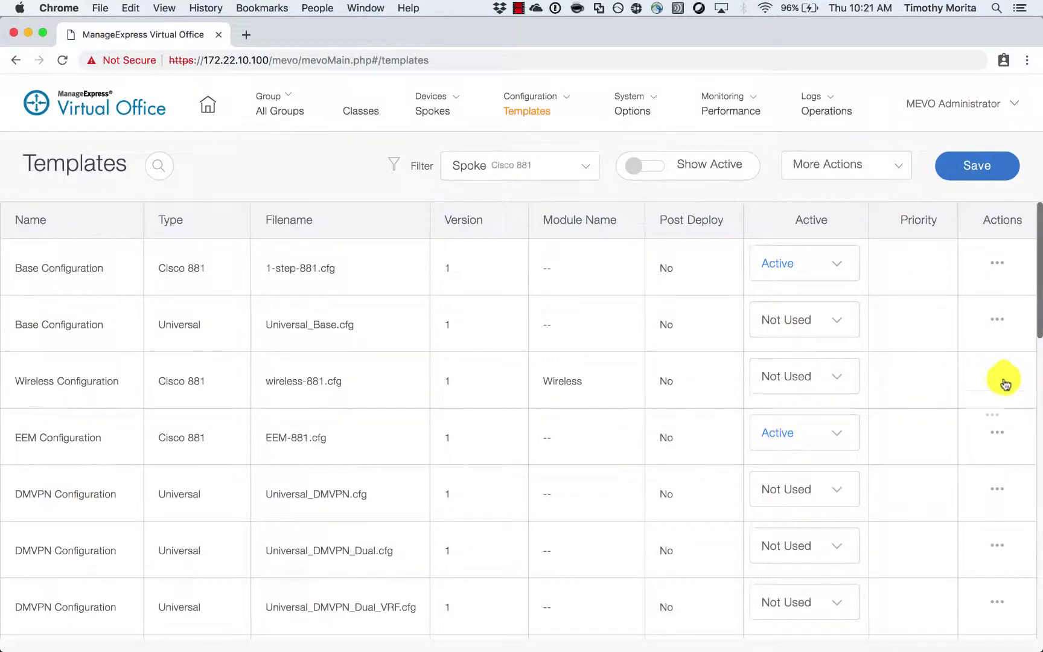
scroll(989, 426, "down", 1)
scroll(989, 425, "down", 3)
left_click(996, 482)
left_click(959, 517)
left_click(589, 436)
left_click(996, 482)
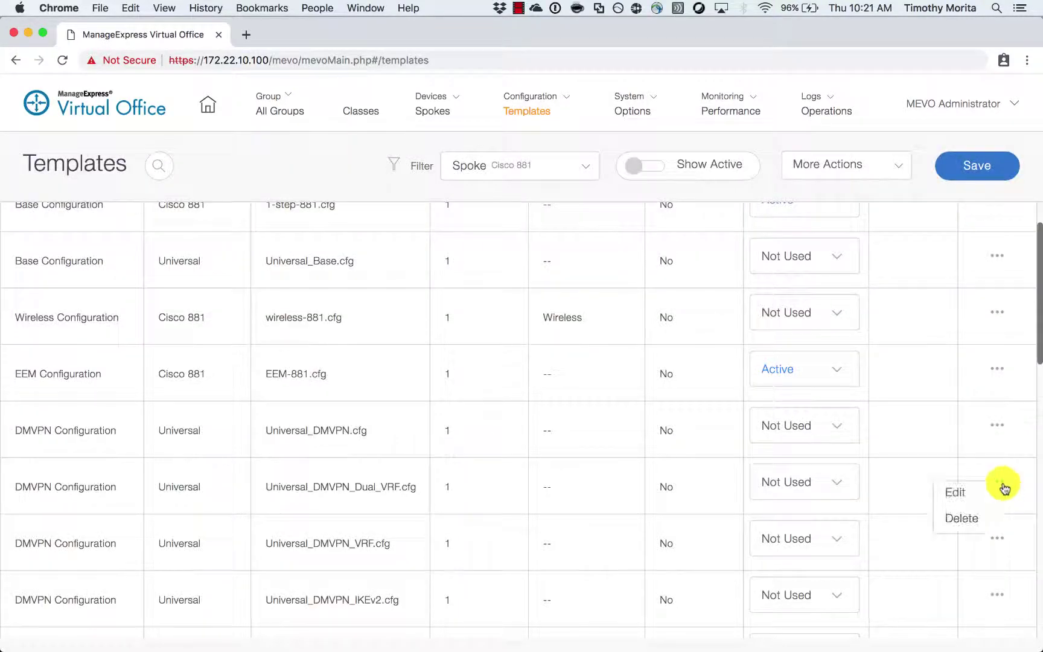
left_click(960, 516)
left_click(589, 435)
- Delete the Universal_DMVPN_VRF, Universal_DMVPN_IKEv2 and Universal_DMVPN_IKEv2_Dual templates
left_click(997, 481)
left_click(959, 516)
left_click(588, 436)
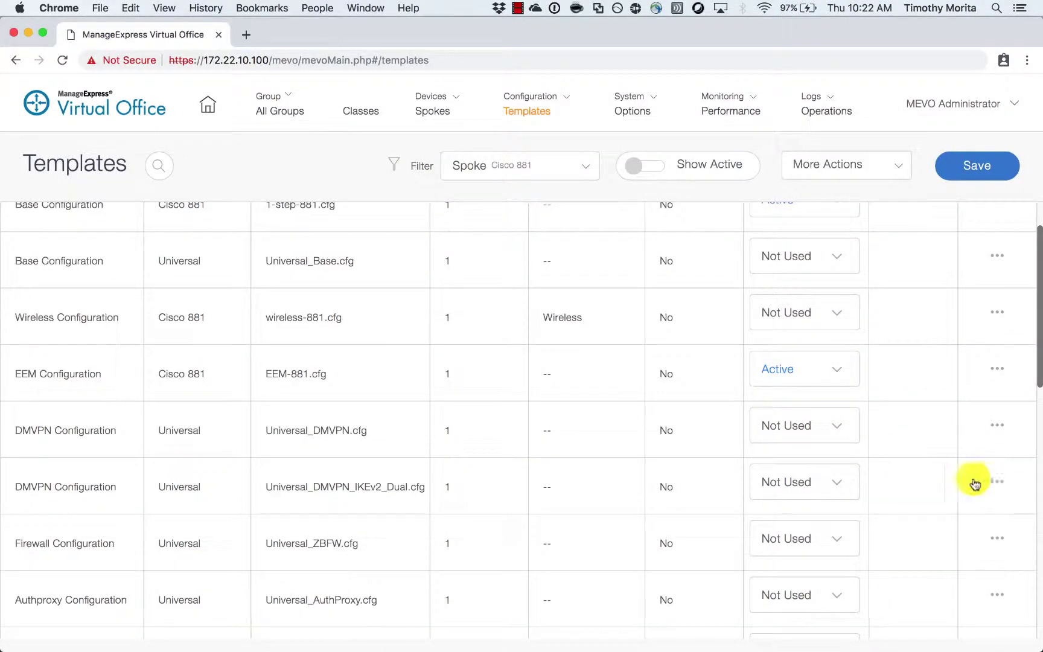
left_click(996, 482)
left_click(959, 516)
left_click(589, 436)
scroll(675, 500, "down", 8)
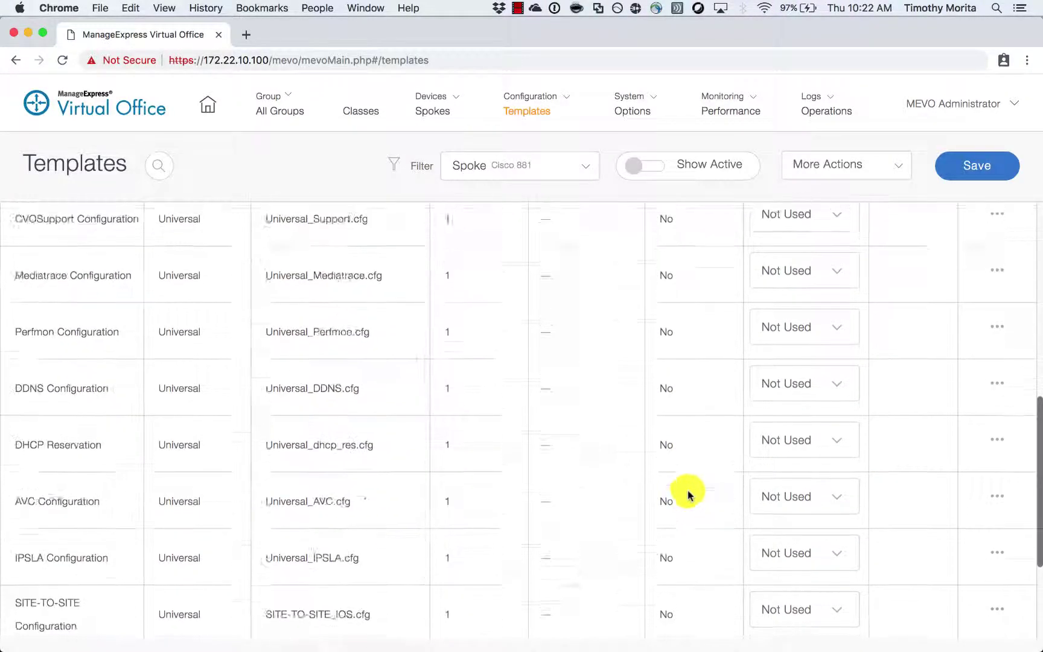
scroll(689, 494, "up", 10)
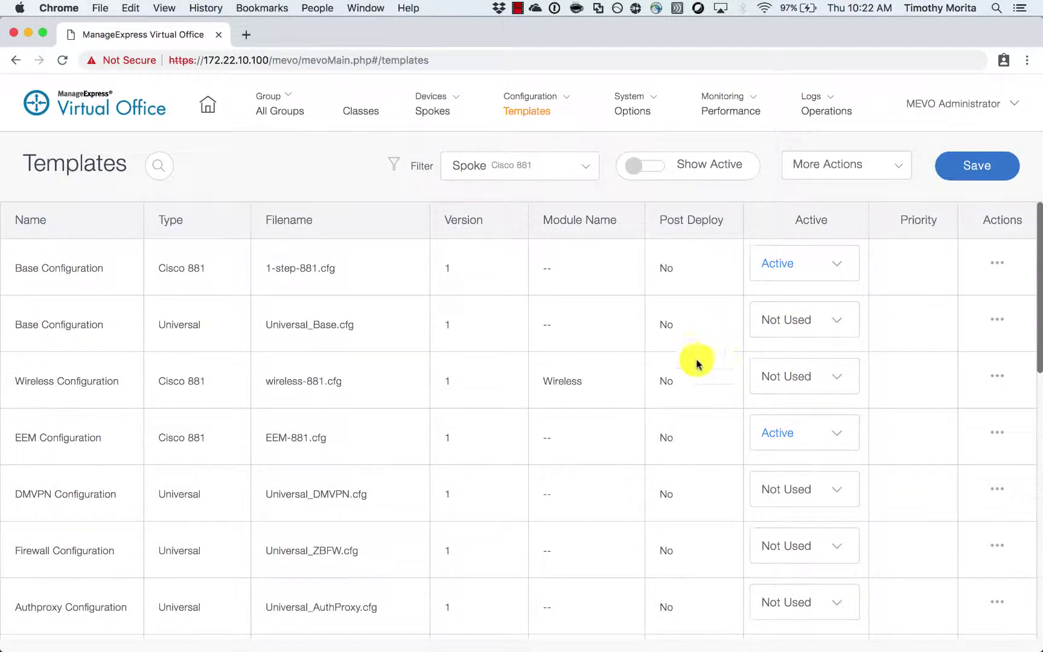
- Set the Universal_Base.cfg, DMVPN, Firewall and QoS templates to Active
left_click(838, 324)
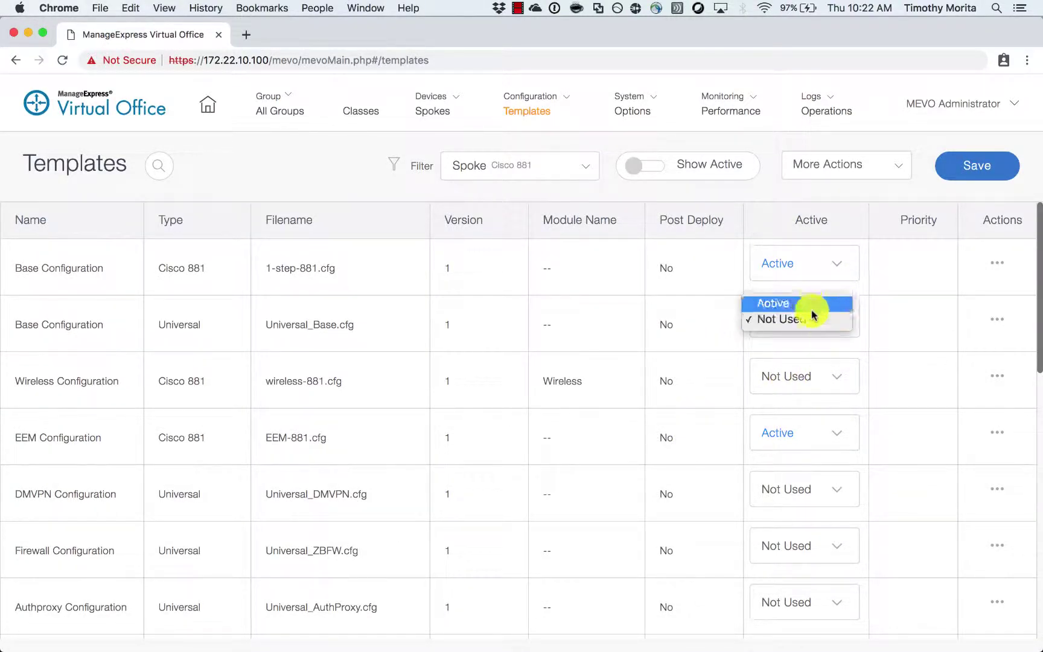
left_click(752, 303)
scroll(796, 449, "down", 1)
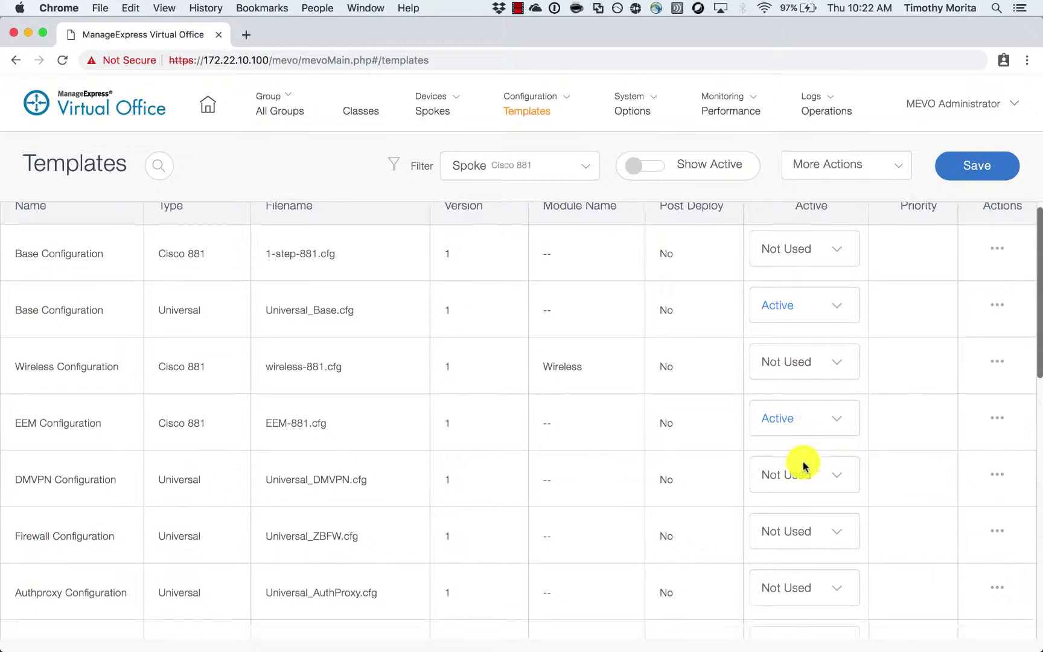
left_click(780, 447)
left_click(780, 445)
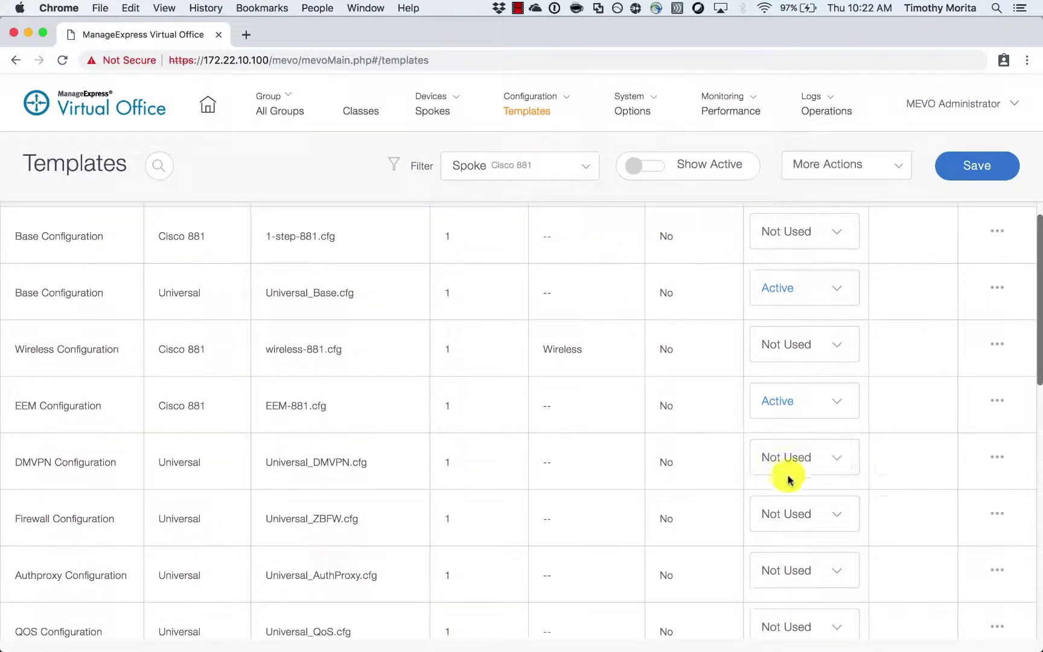
left_click(791, 516)
left_click(778, 497)
scroll(785, 525, "down", 1)
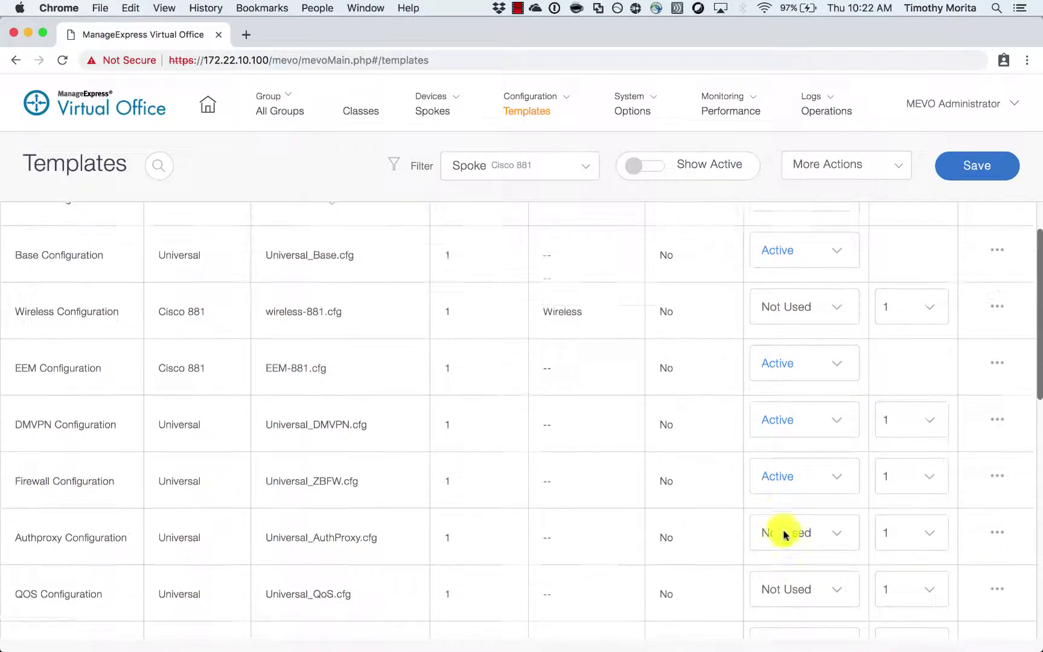
left_click(778, 584)
left_click(774, 571)
- Save and confirm the template changes, then show only active templates
scroll(675, 477, "down", 10)
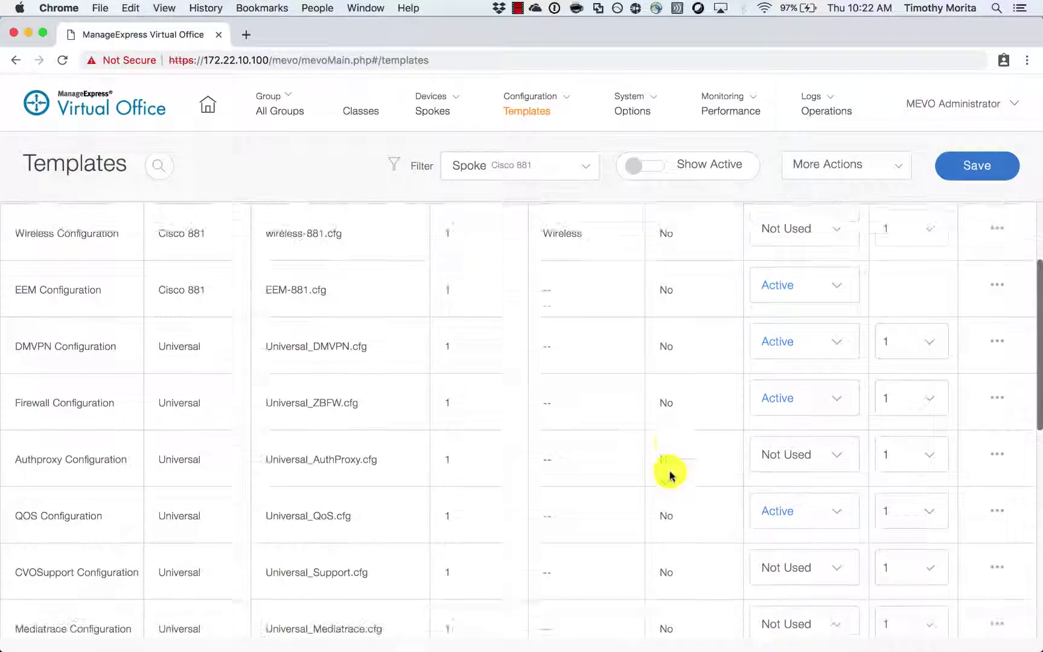
scroll(670, 465, "down", 1)
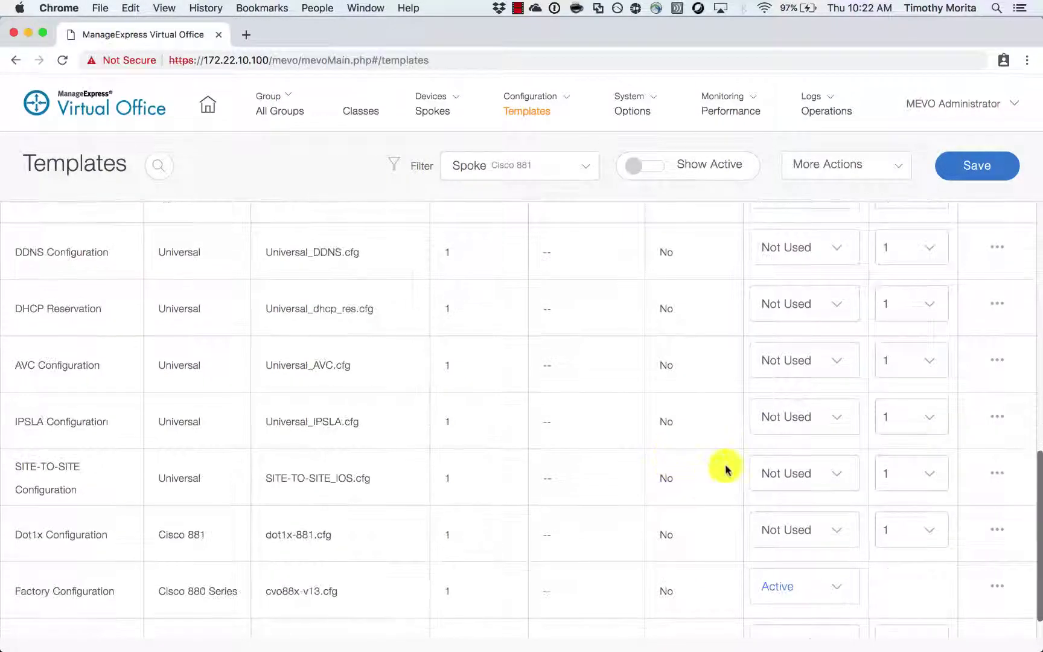
left_click(975, 166)
left_click(559, 512)
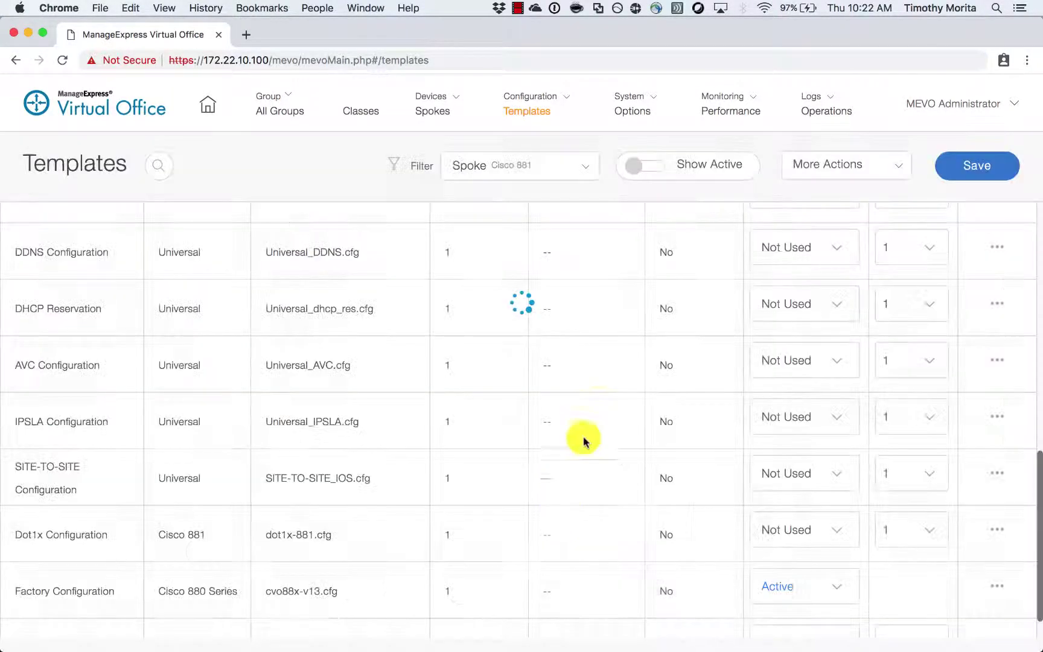
left_click(641, 168)
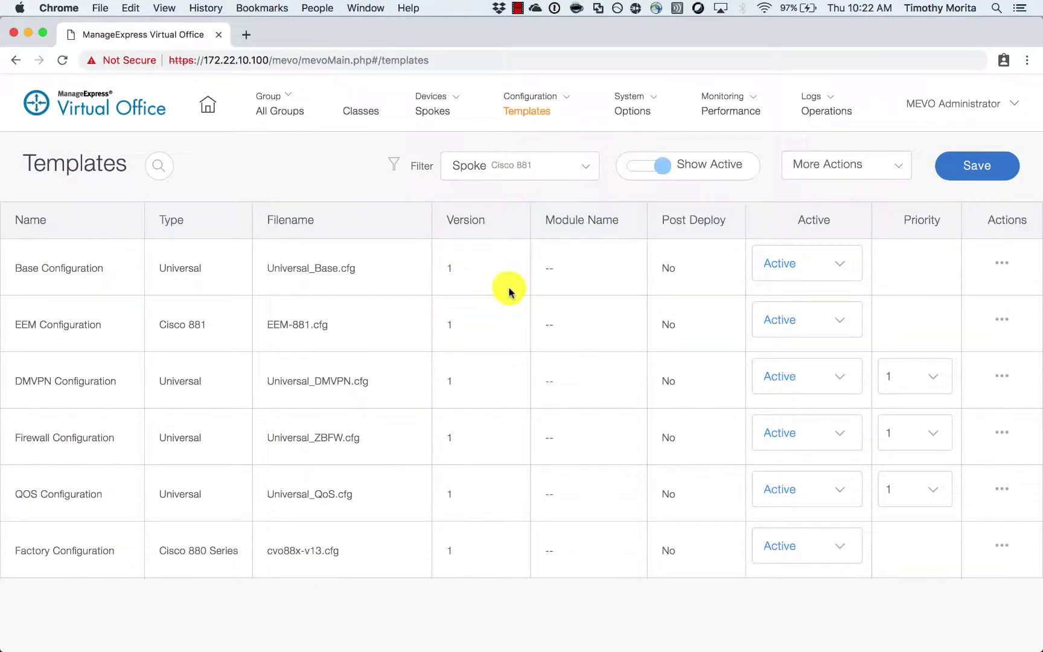
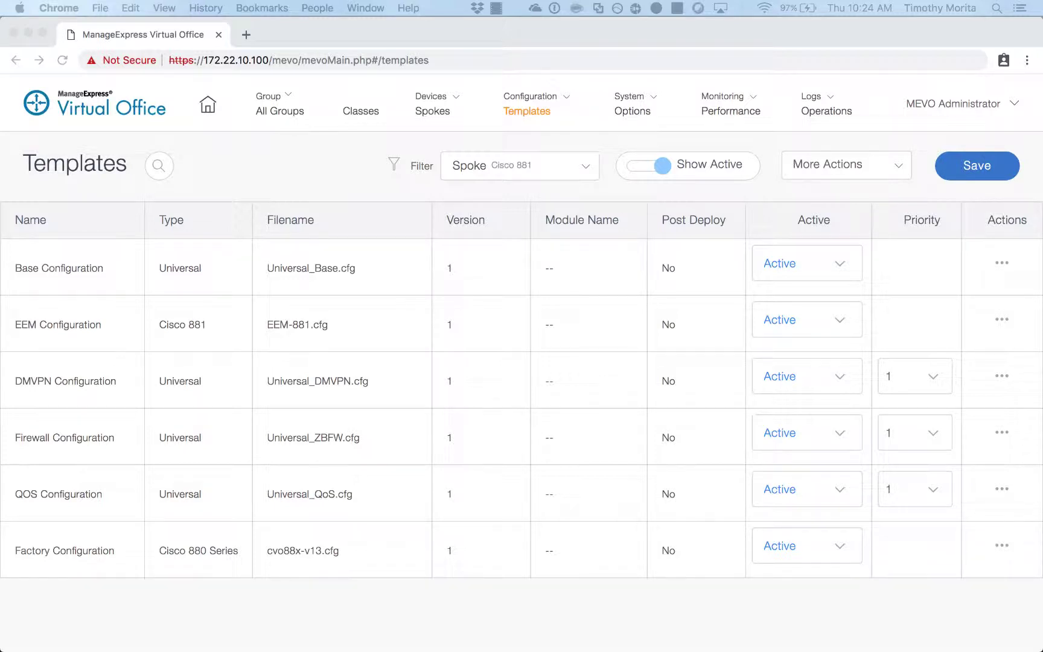
- Replace the Base Configuration template's text with the new version that enrolls via 208.115.110.211
left_click(337, 167)
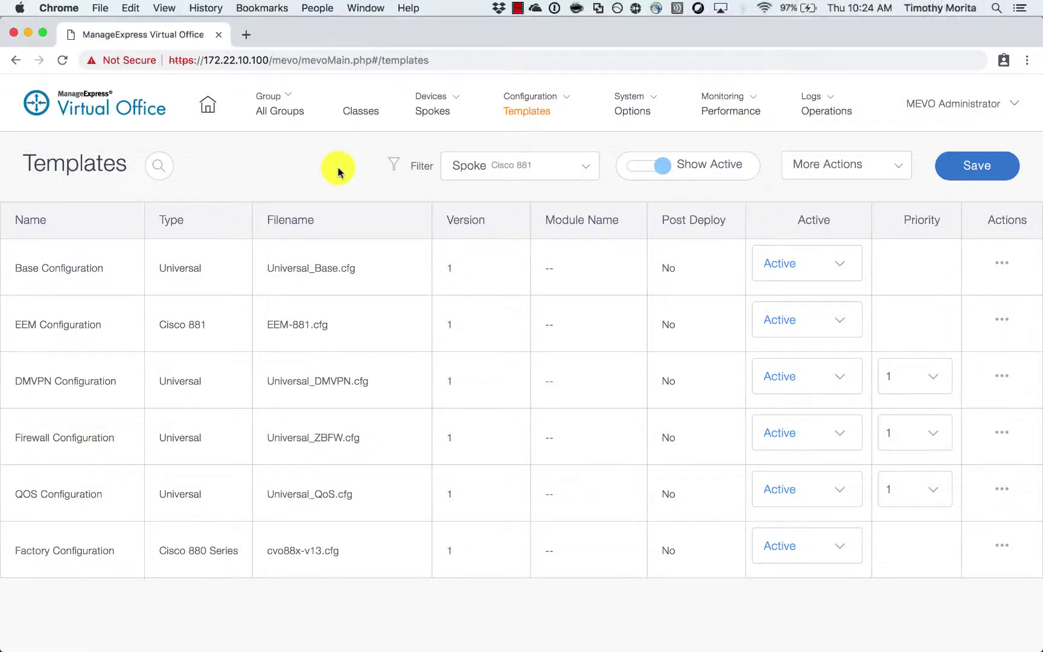
left_click(999, 265)
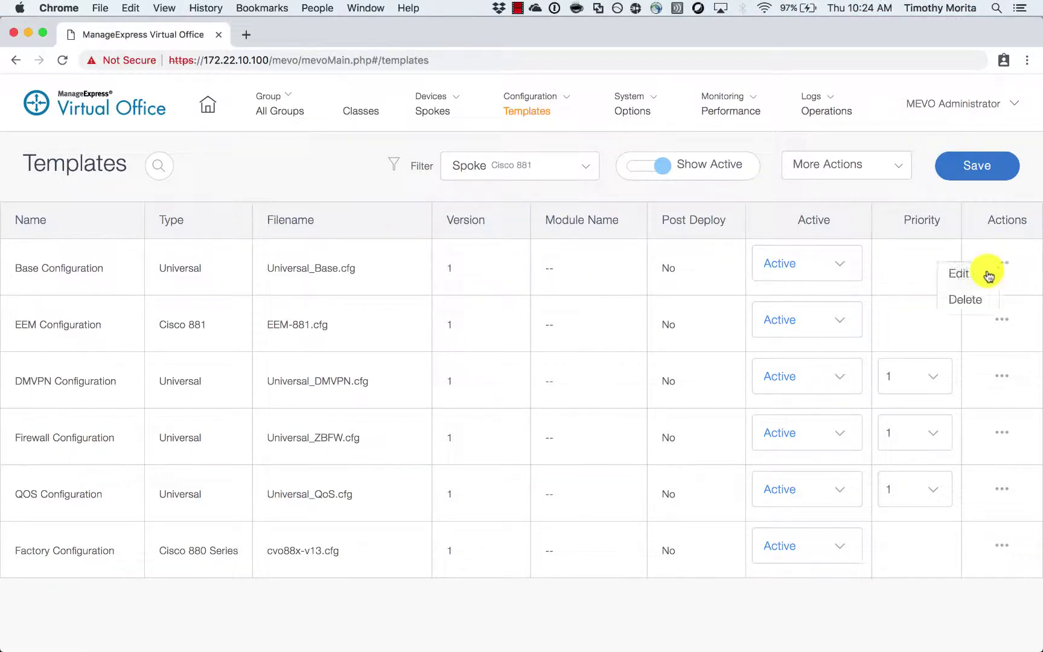
left_click(986, 273)
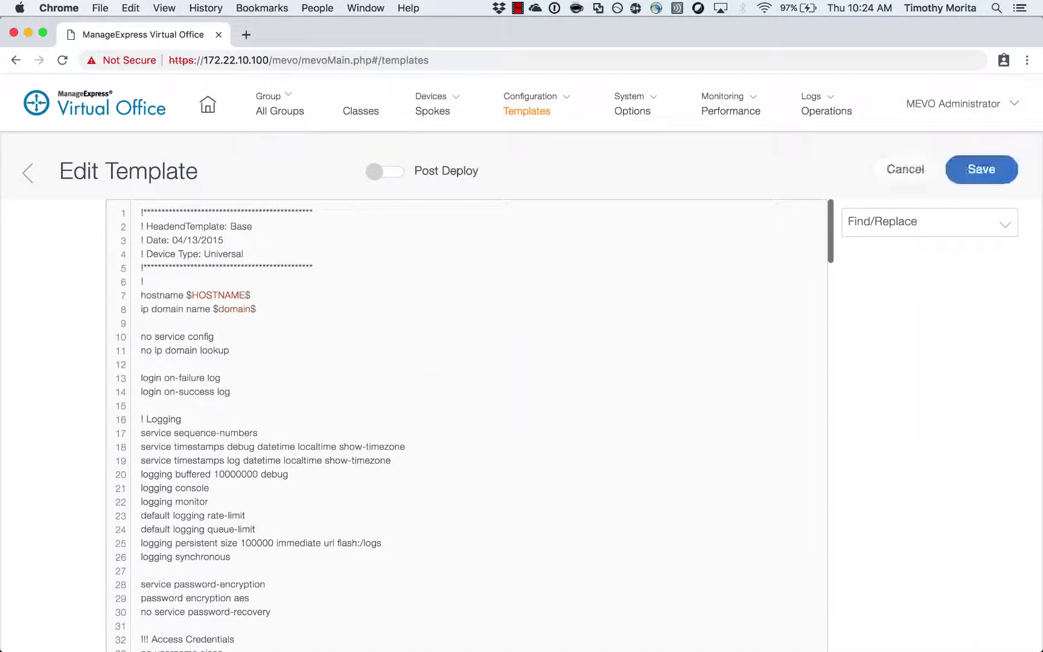
key("super+a")
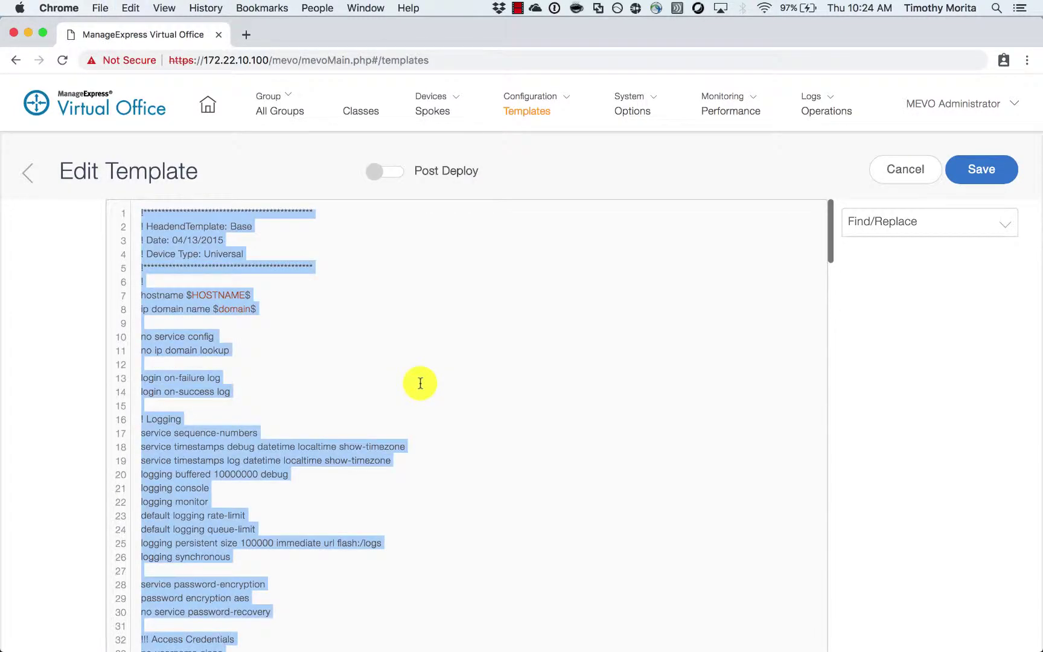
key("BackSpace")
key("super+v")
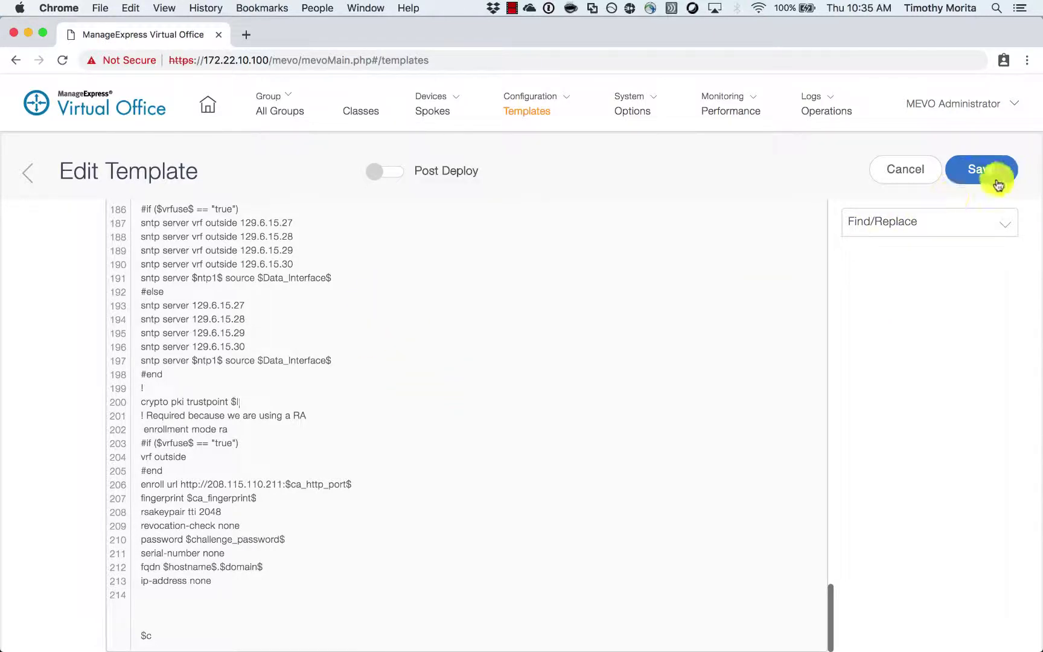
- Save the template, overwrite the existing file, and return to the templates list
left_click(998, 184)
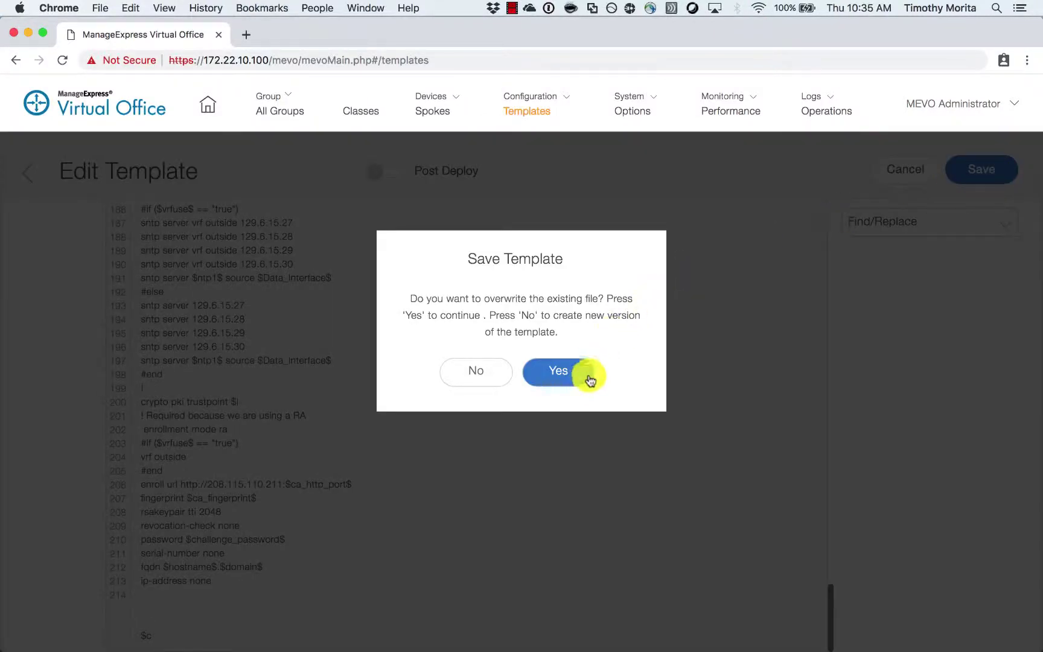
left_click(584, 376)
left_click(397, 374)
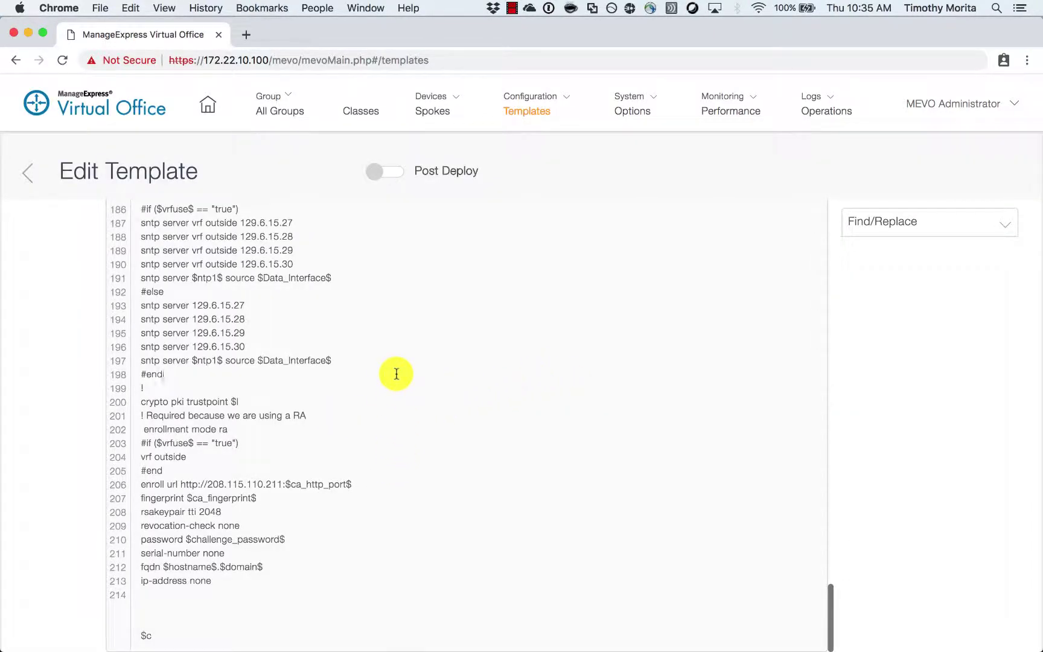
left_click(26, 174)
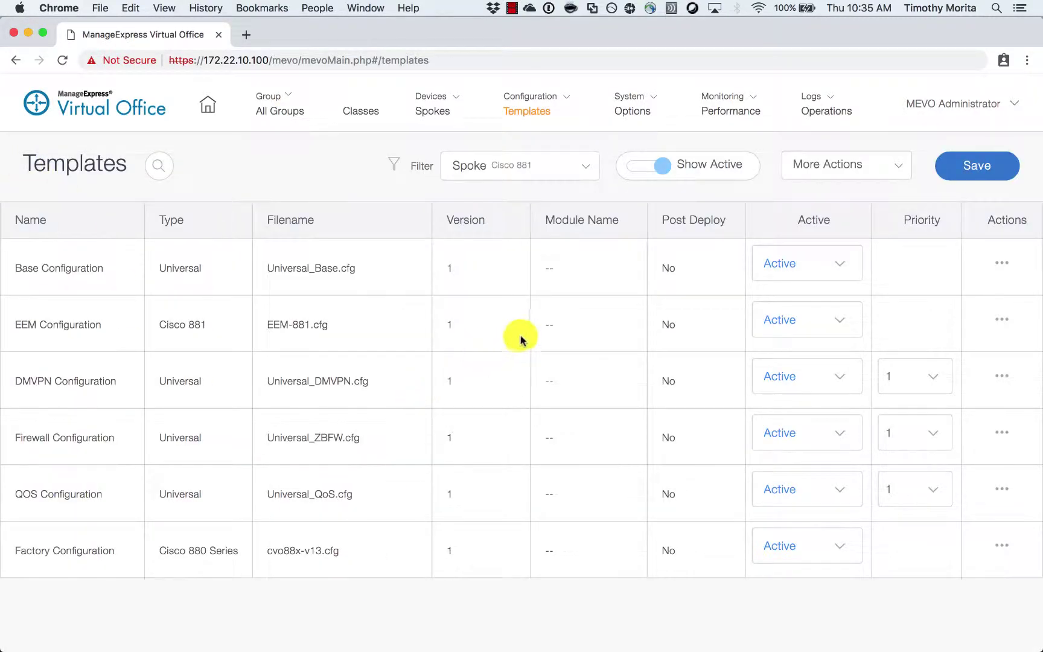
- Filter to Spoke Cisco 899 including inactive templates, set DMVPN, Firewall and QOS Active, and save
left_click(583, 166)
left_click(652, 223)
left_click(662, 165)
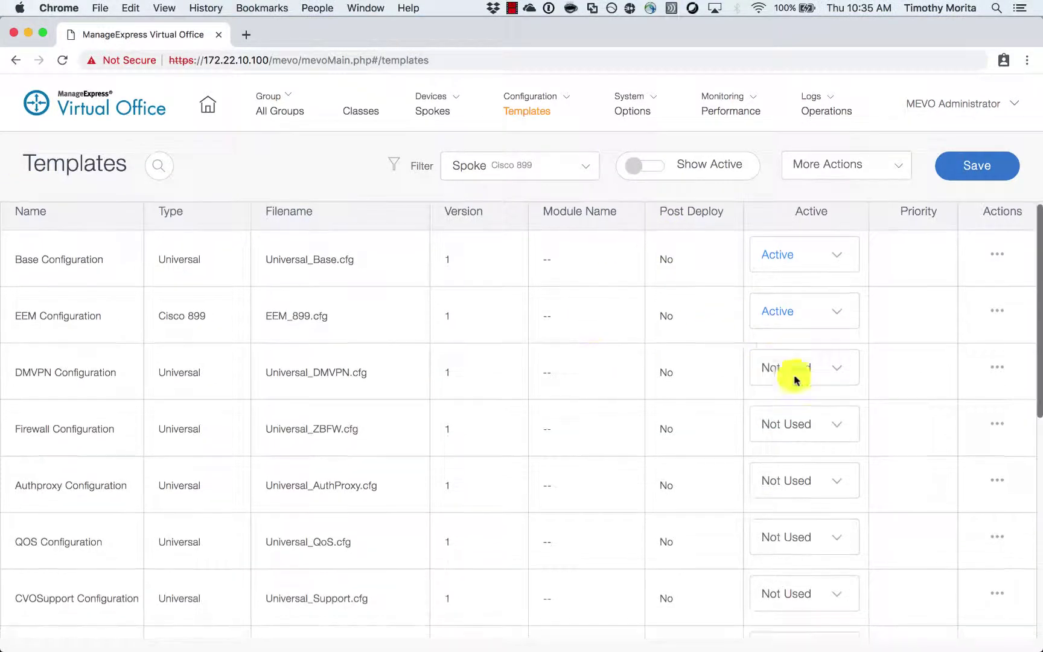
left_click(794, 380)
left_click(799, 405)
scroll(796, 452, "down", 7)
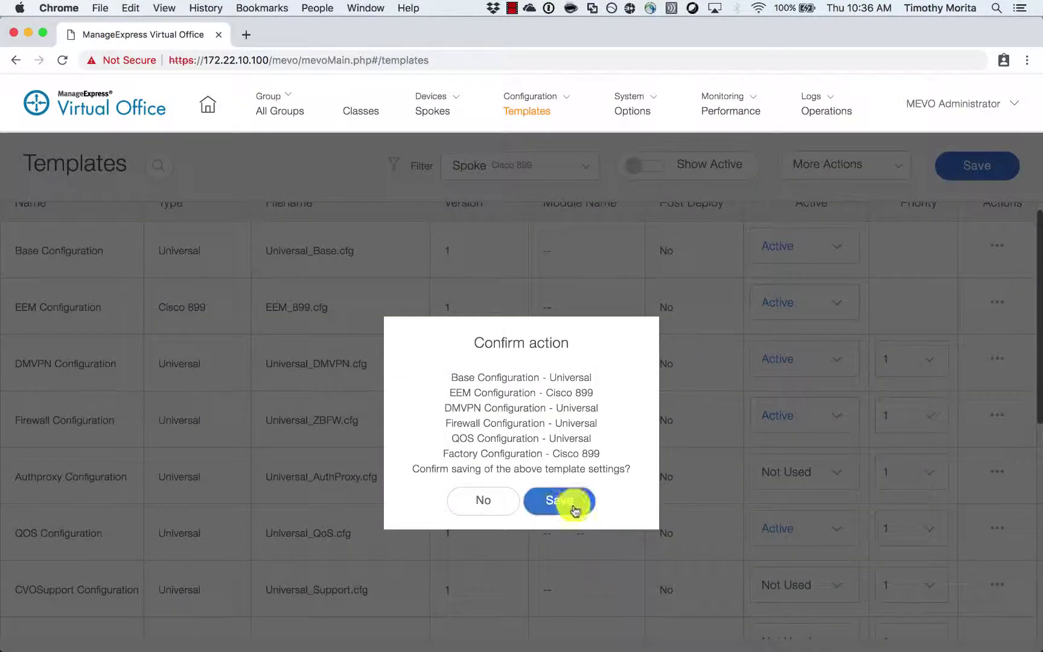
left_click(572, 504)
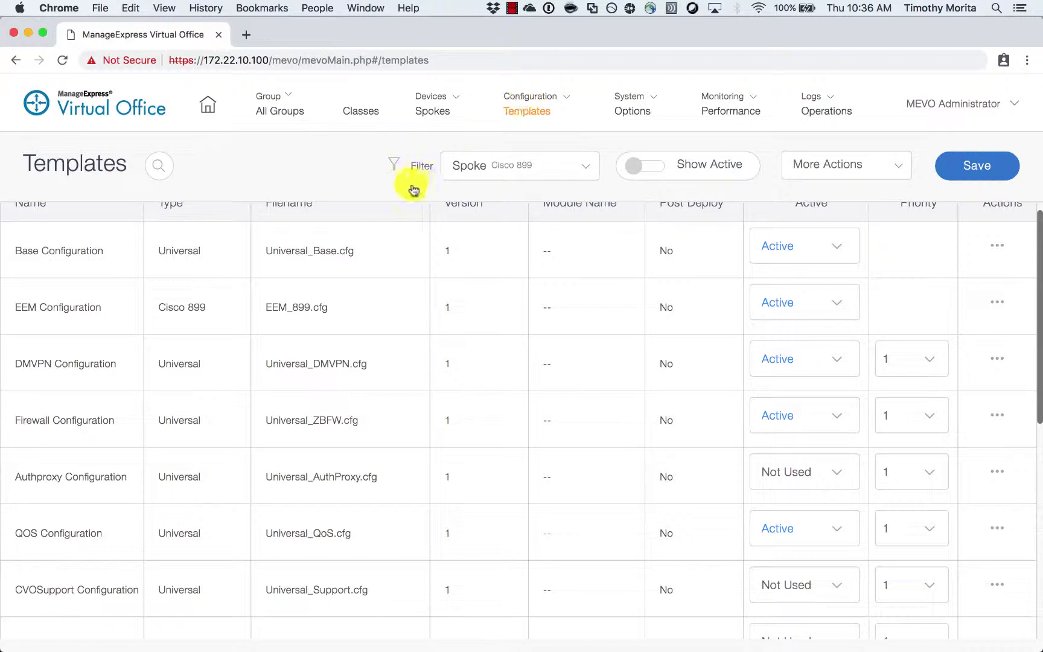
left_click(570, 98)
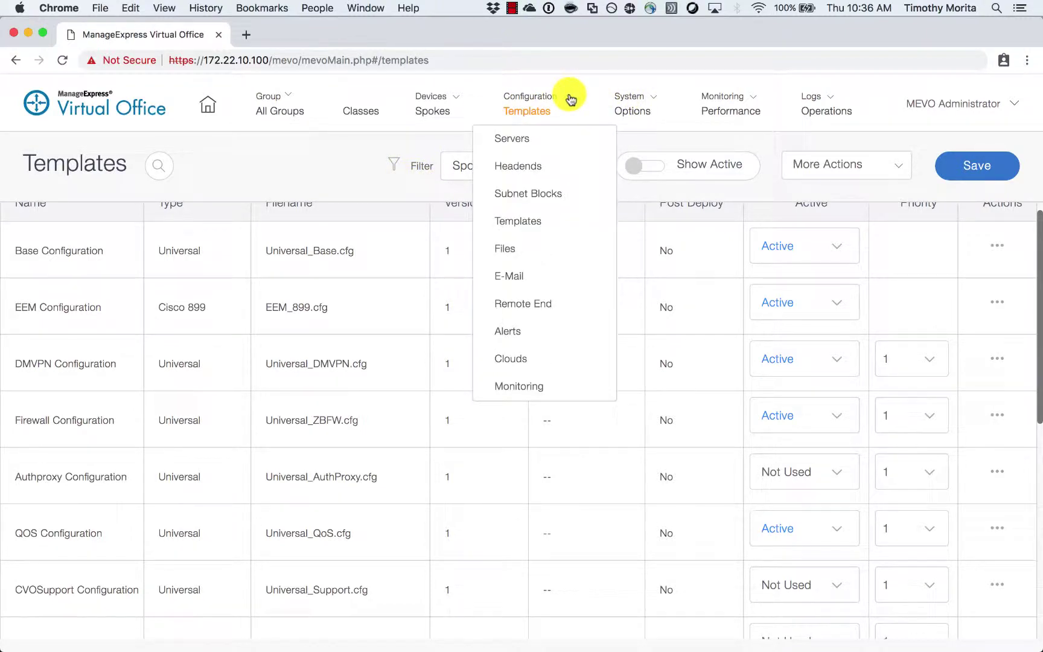
- On the Remote End page, enter DNS 8.8.8.8 and the management user name and password
left_click(561, 303)
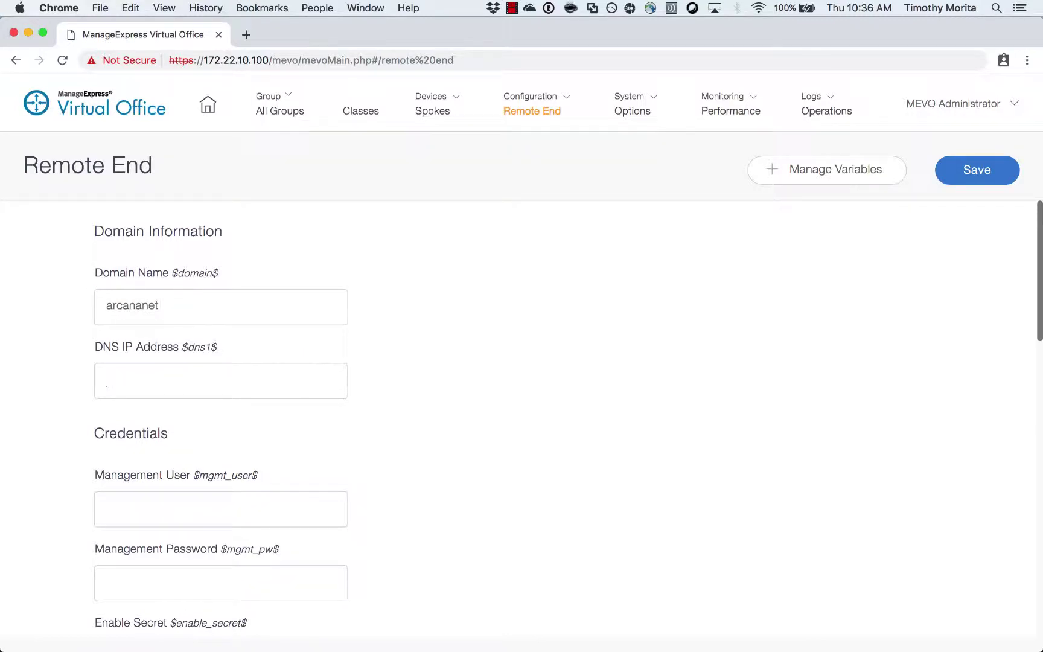
type("8.8.8.8cvo")
key("Tab")
type("cv")
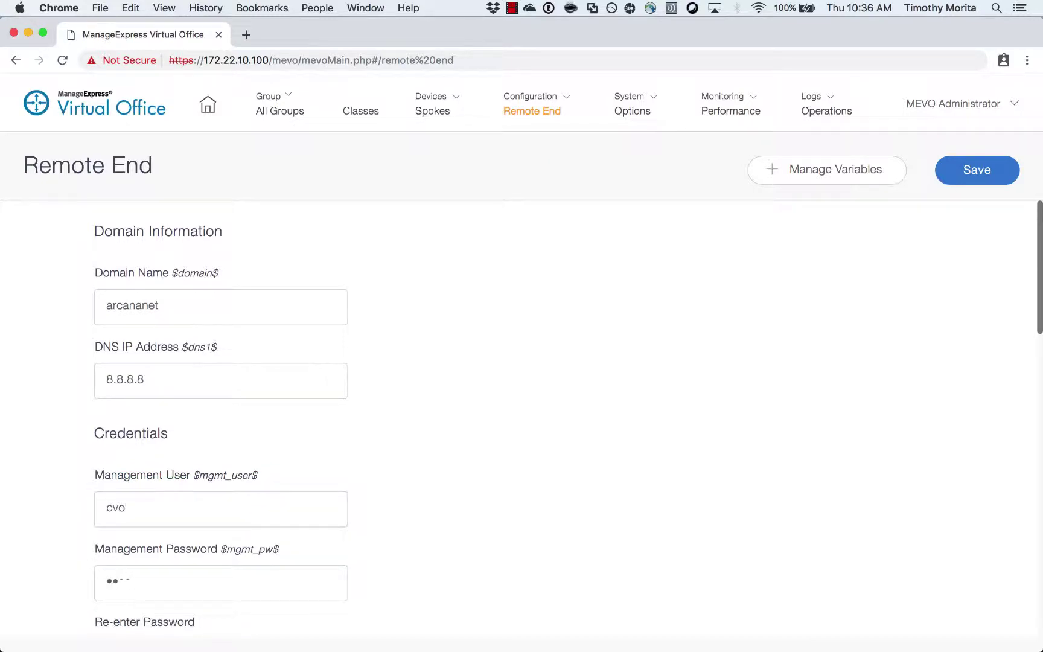
type("o")
key("Tab")
- Fill in the enable secret and set the NTP server address to 129.6.15.27
left_click(107, 492)
type("cvo")
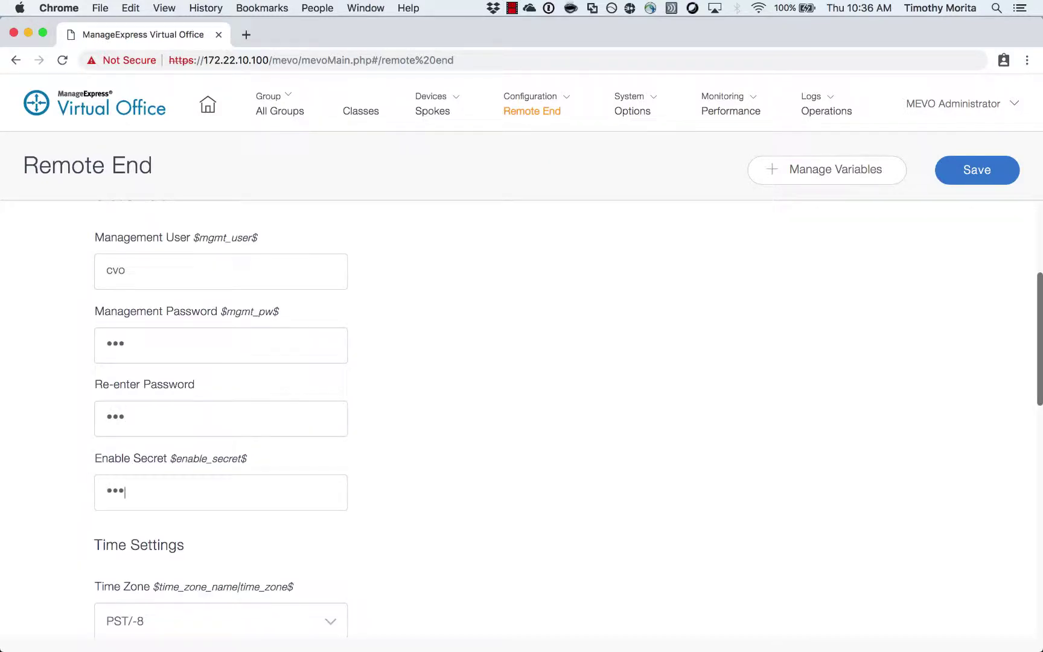
scroll(565, 408, "down", 4)
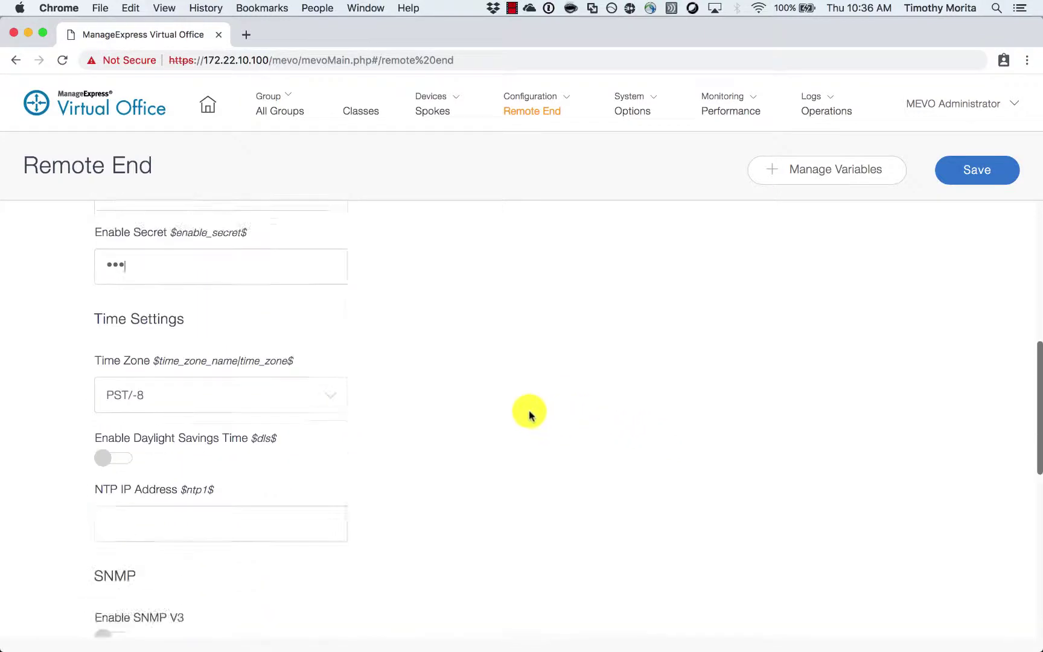
scroll(244, 466, "down", 2)
type("129.6.15.27")
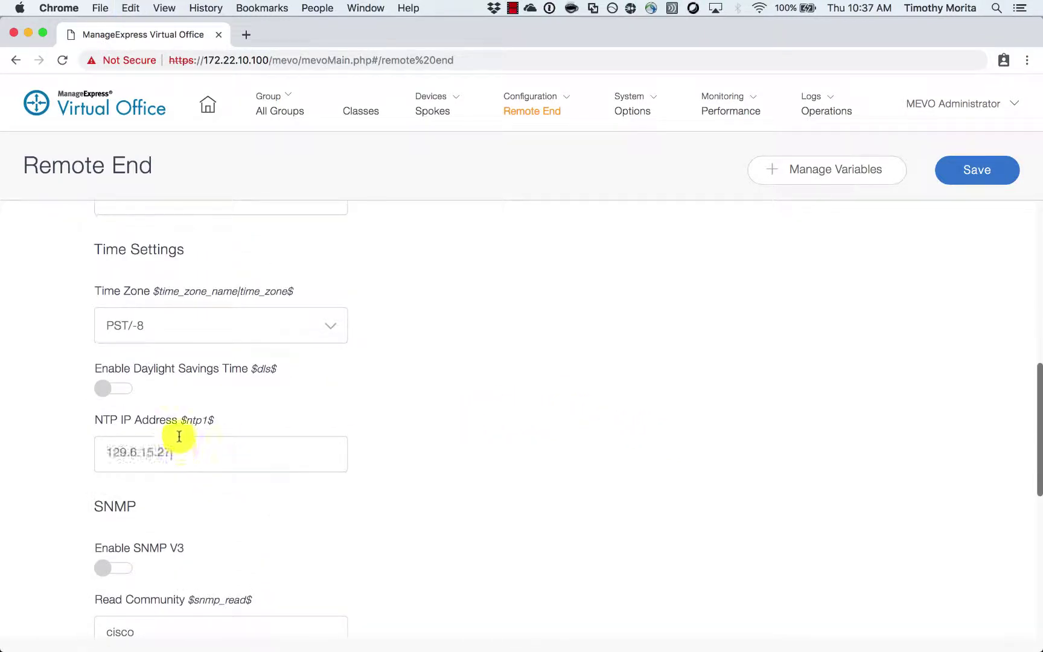
scroll(380, 472, "down", 3)
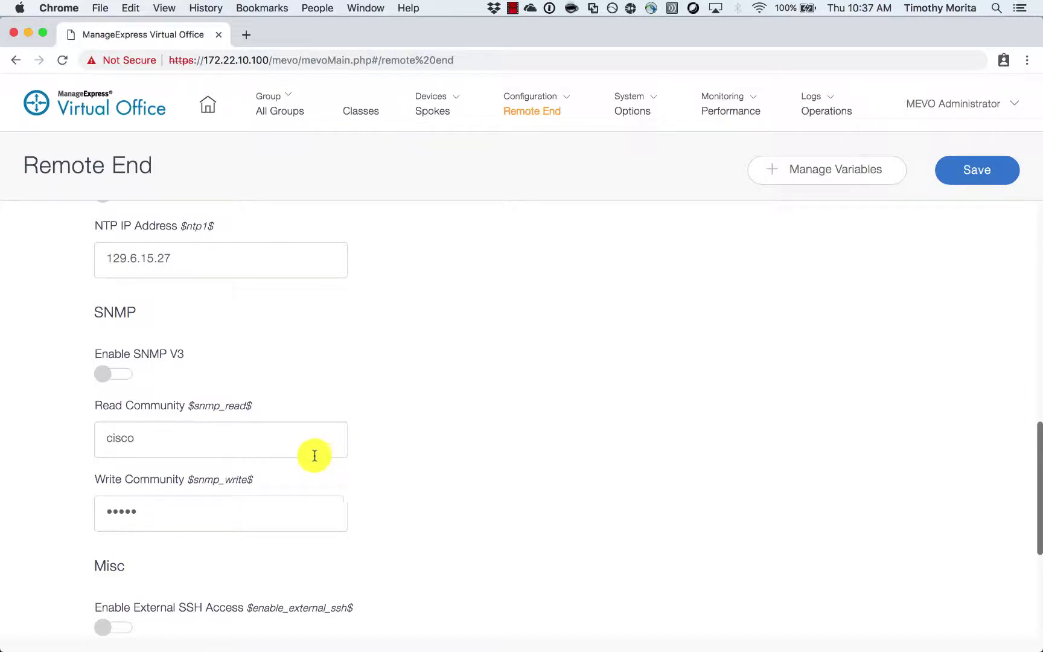
scroll(275, 387, "down", 3)
scroll(271, 398, "up", 1)
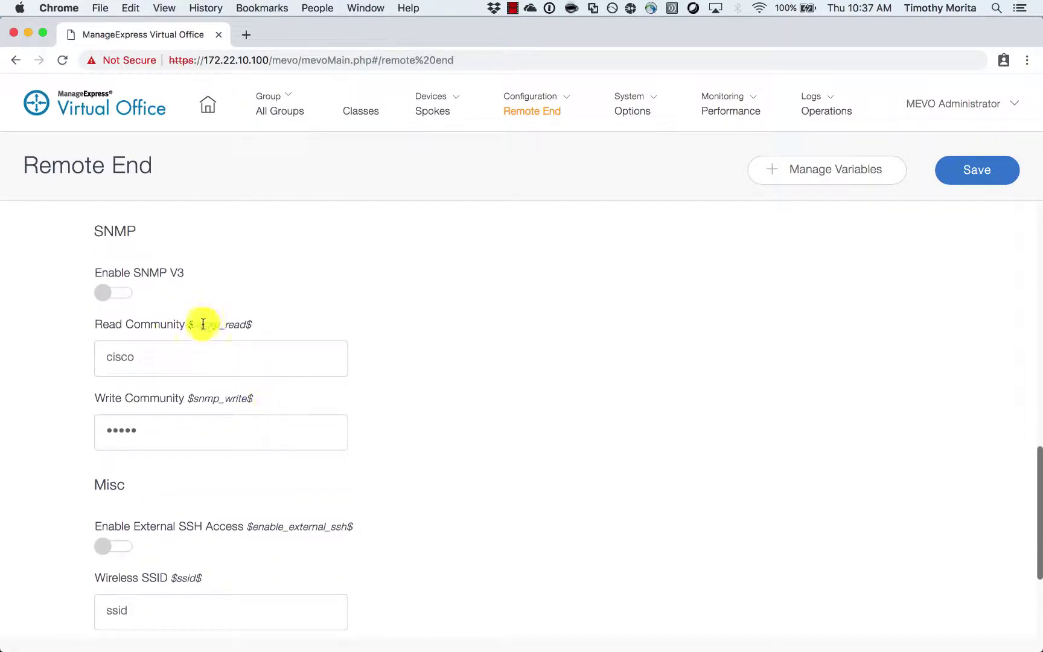
scroll(181, 308, "down", 5)
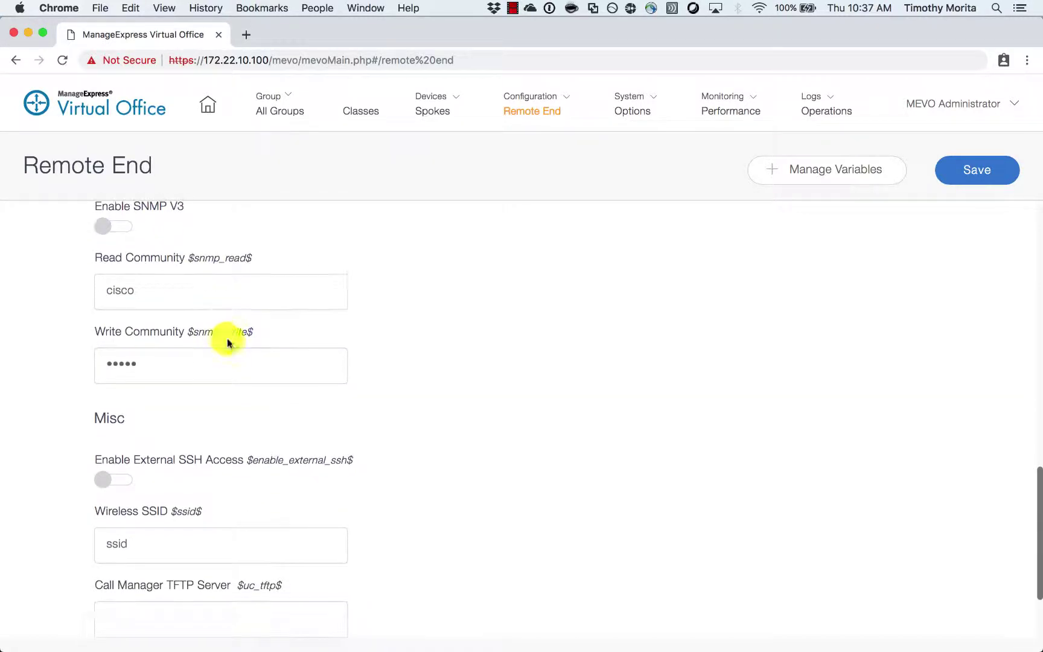
scroll(242, 368, "down", 1)
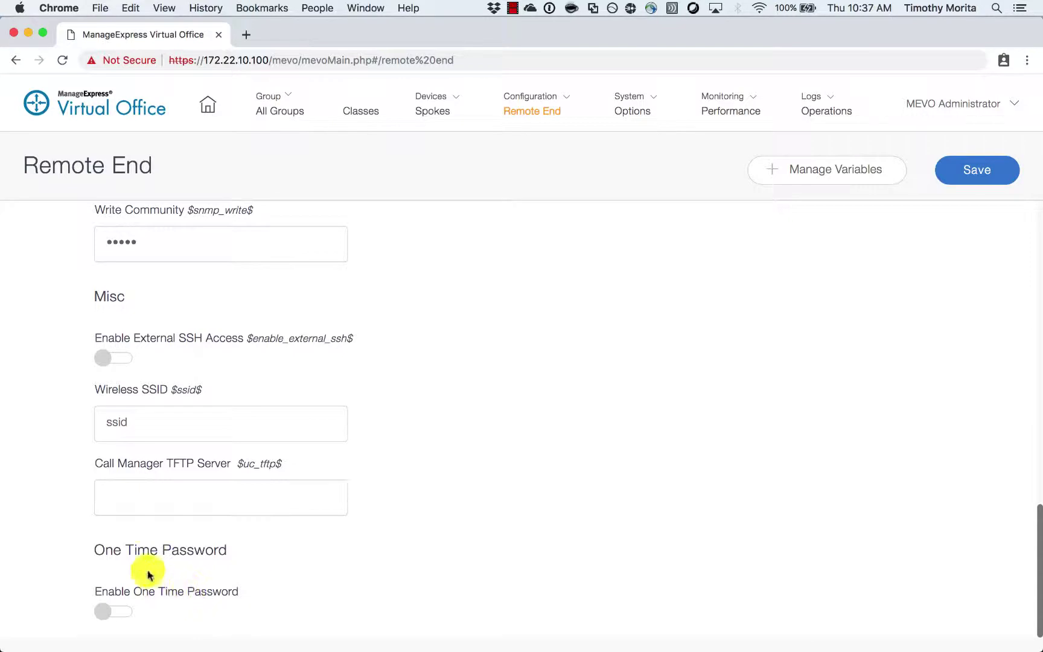
- Enable One Time Password using the mevo-users identity group with passwords expiring in 7 days
left_click(108, 613)
scroll(387, 468, "down", 5)
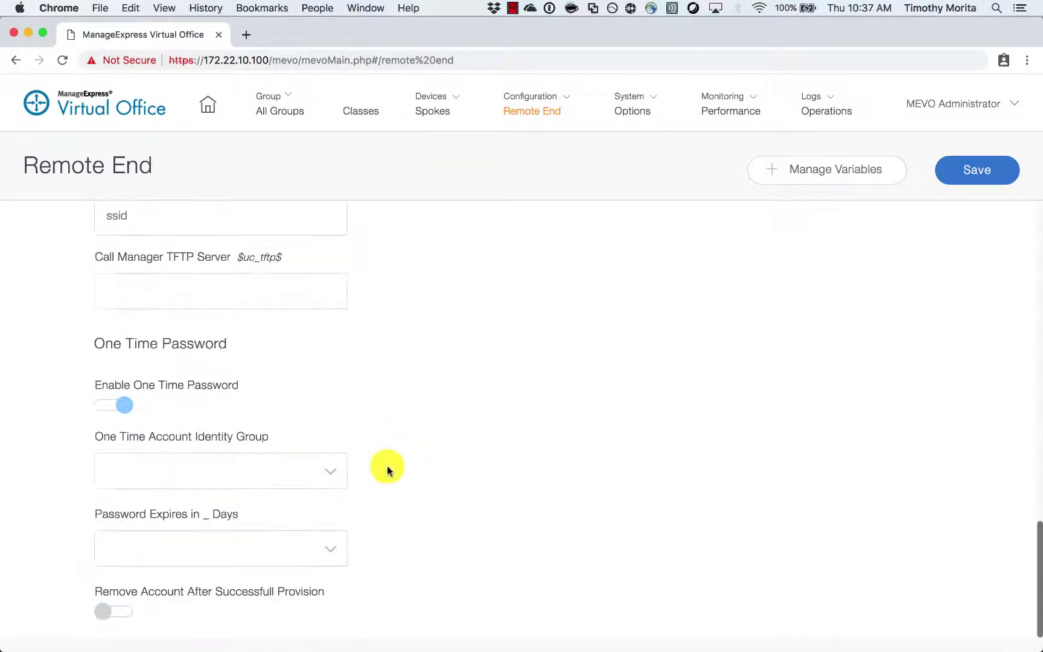
left_click(318, 480)
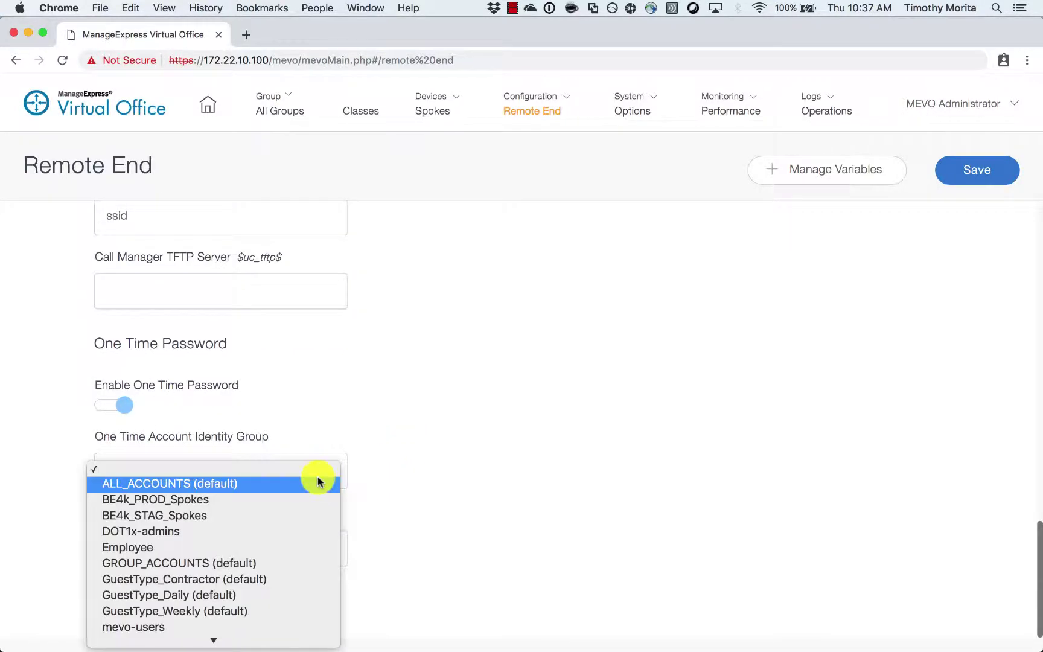
left_click(208, 627)
left_click(313, 529)
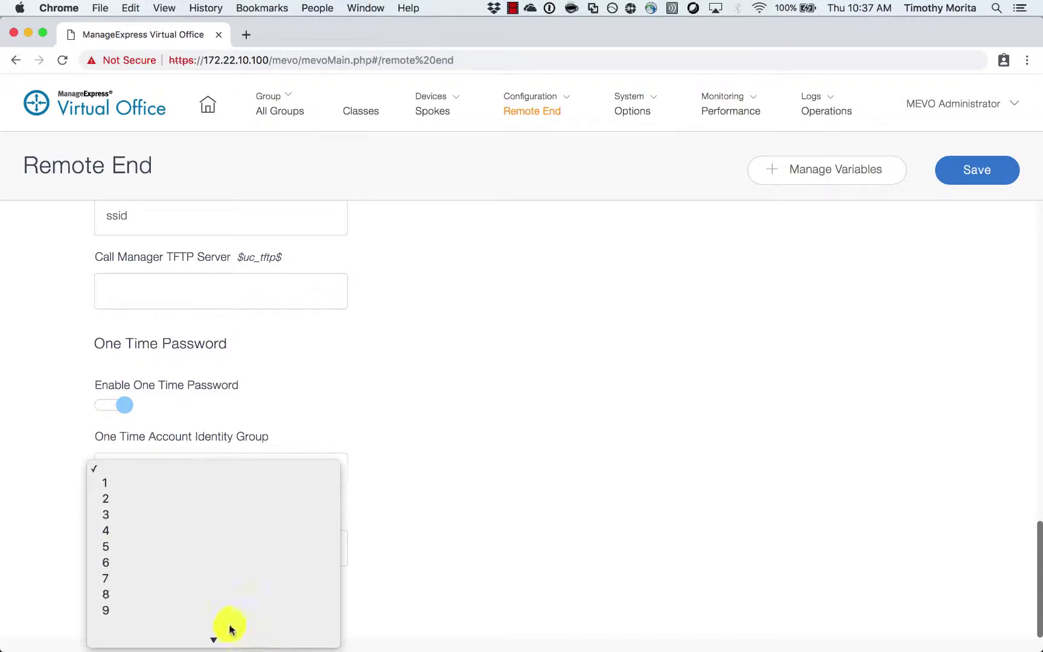
left_click(209, 571)
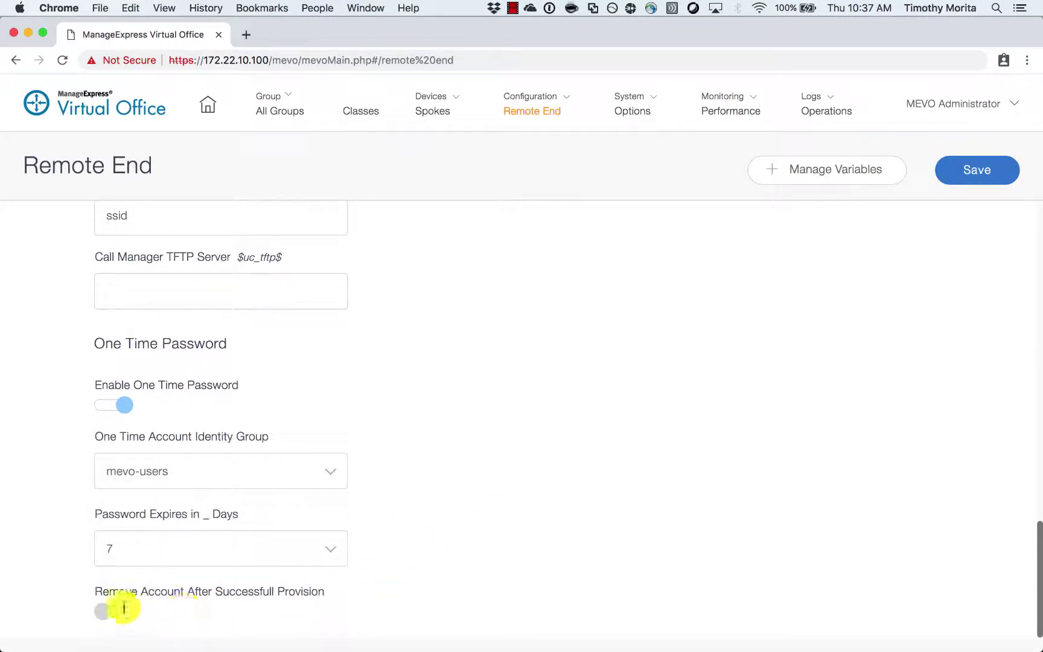
scroll(377, 500, "up", 15)
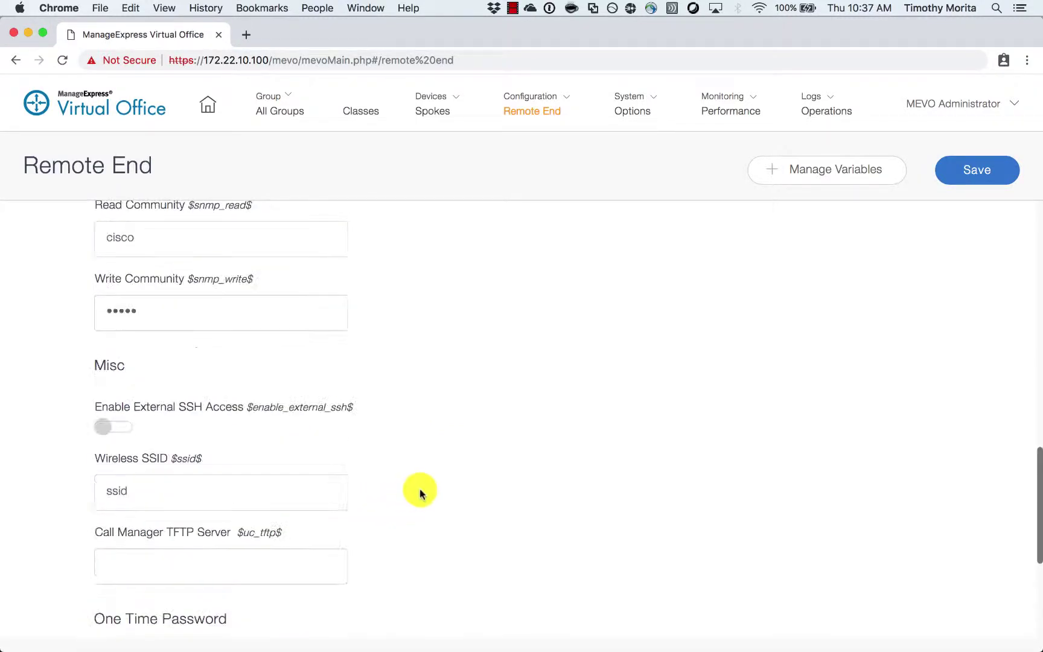
scroll(406, 496, "up", 10)
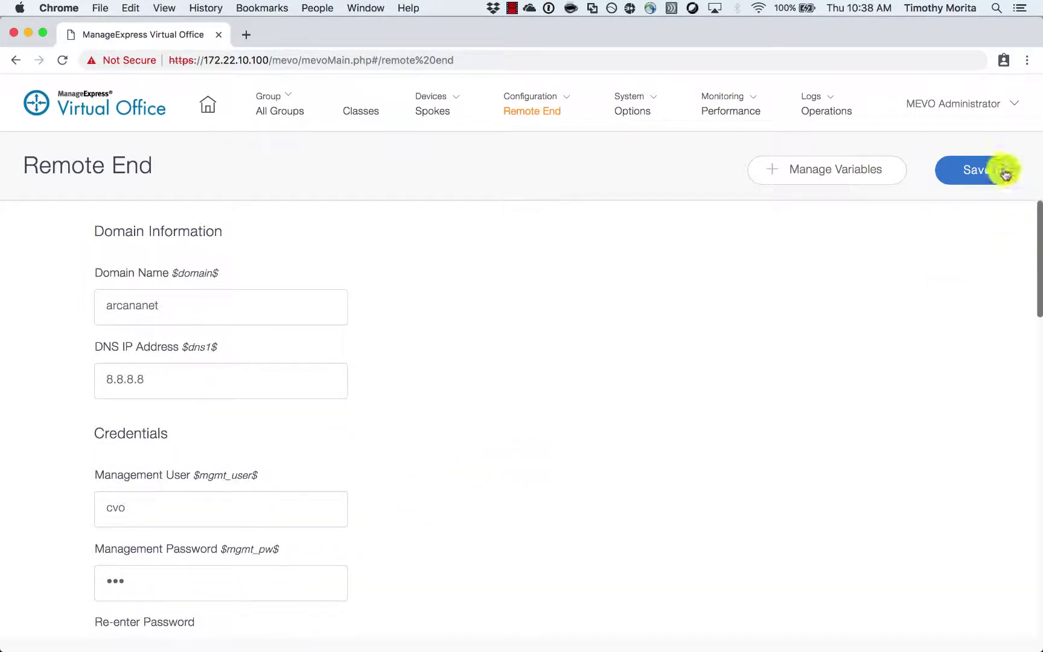
left_click(568, 99)
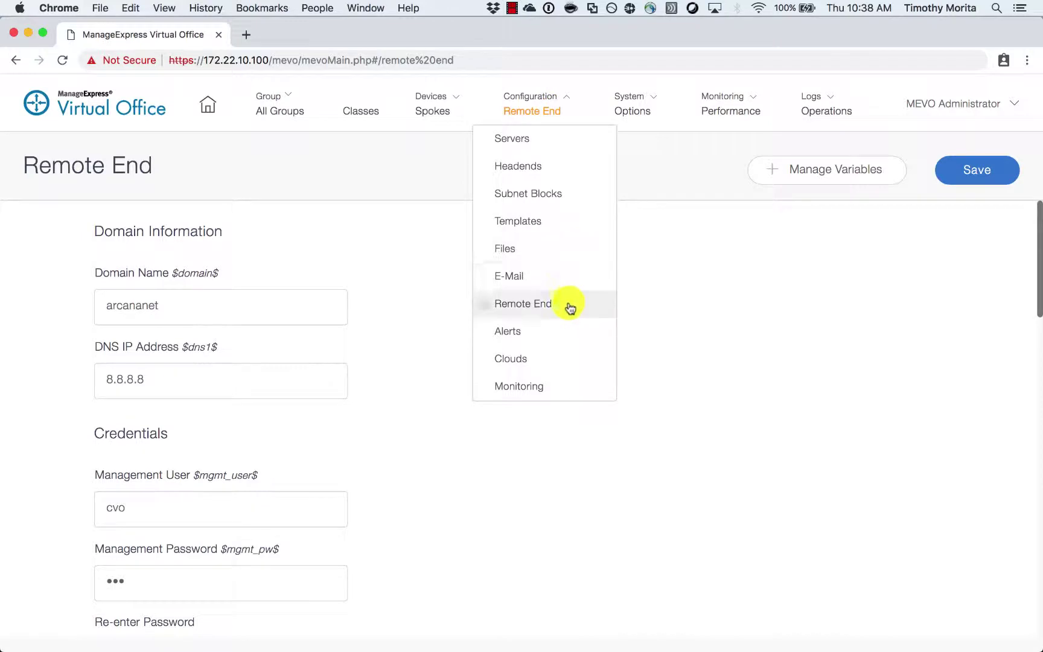
- Create the check-box class variable vrfuse in the User Class Settings group
left_click(656, 184)
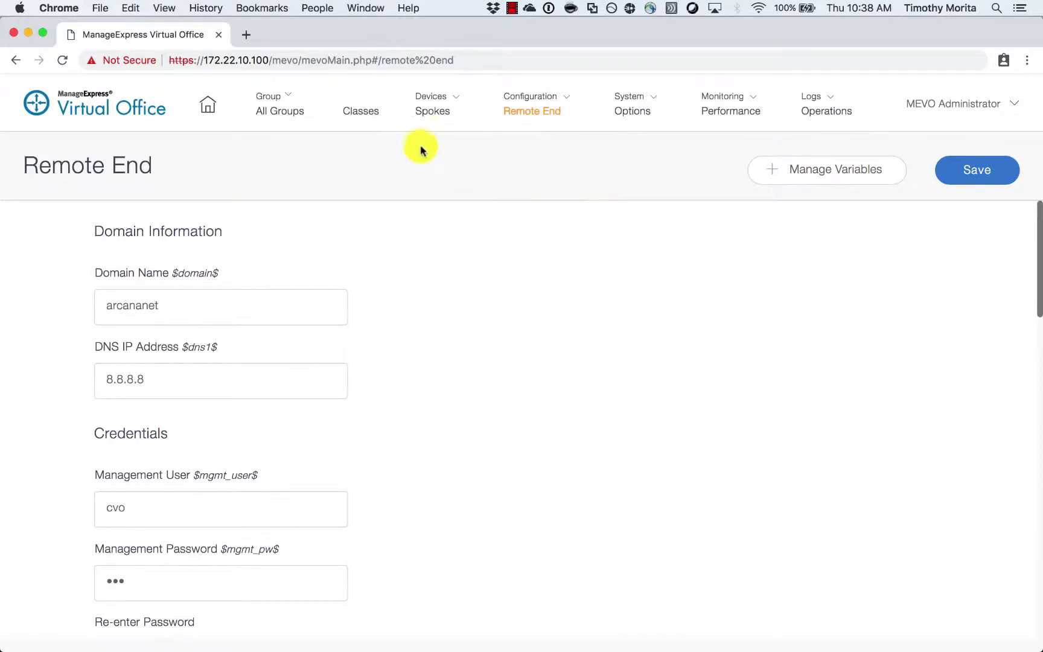
left_click(365, 115)
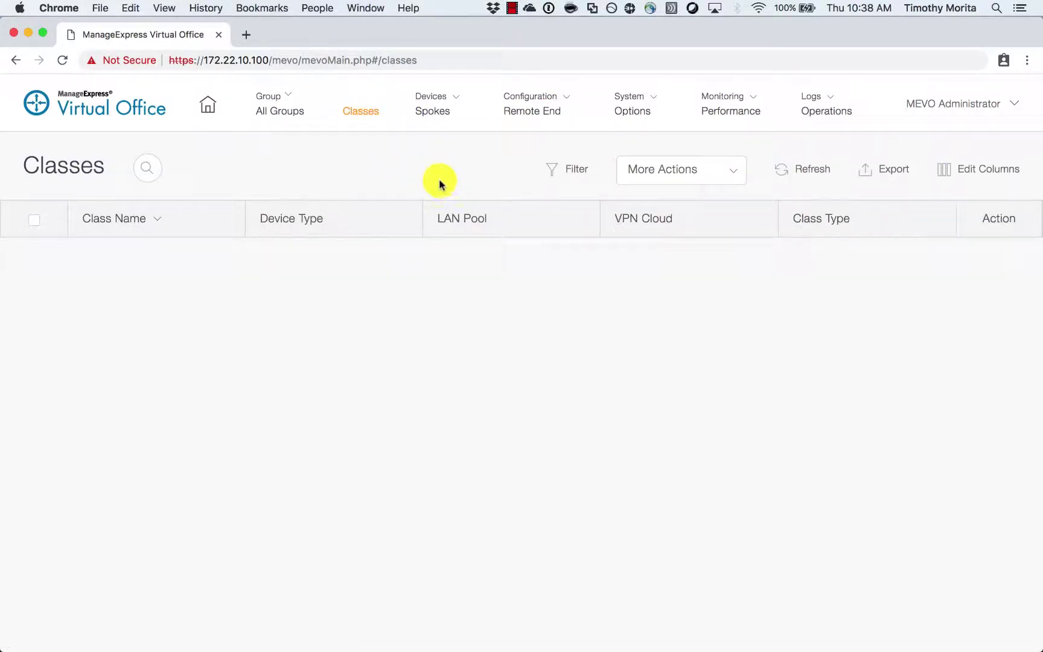
left_click(728, 175)
left_click(697, 283)
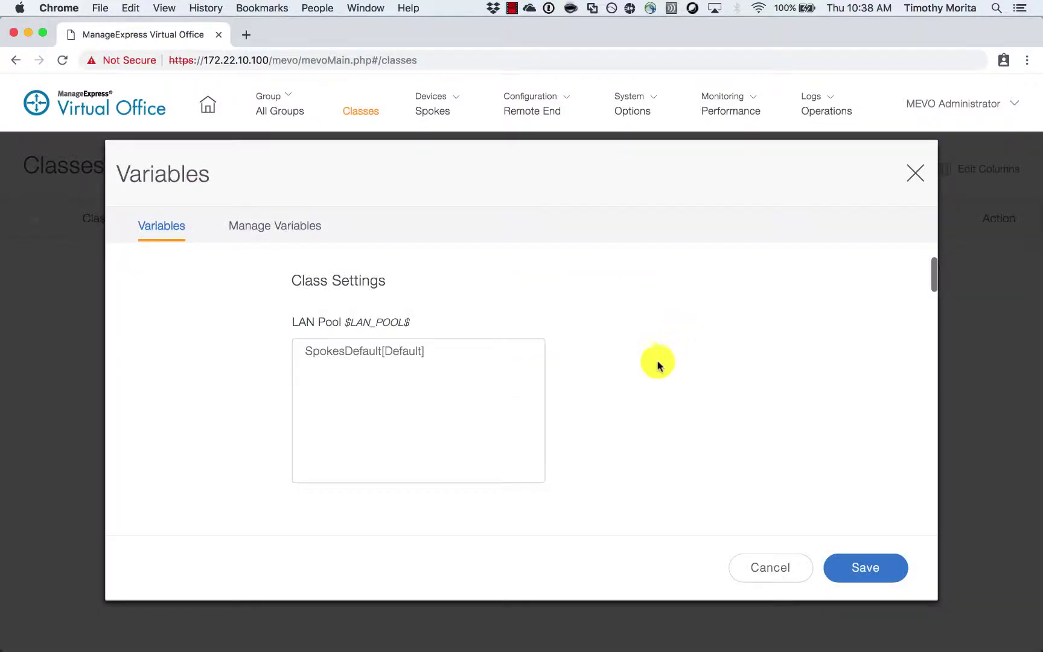
left_click(344, 235)
left_click(518, 310)
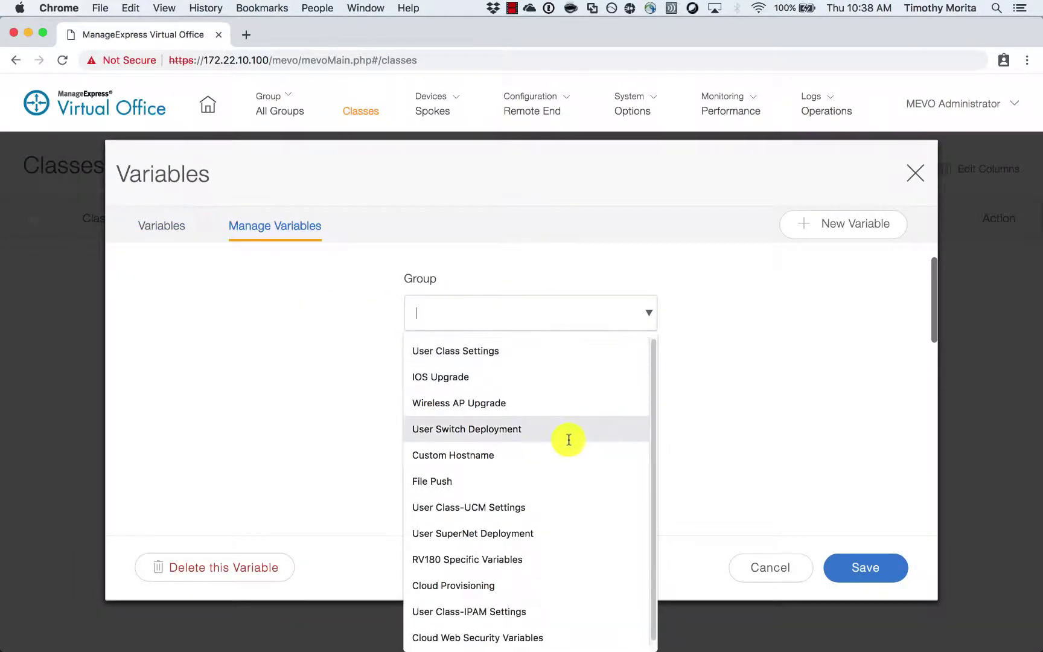
scroll(566, 437, "down", 1)
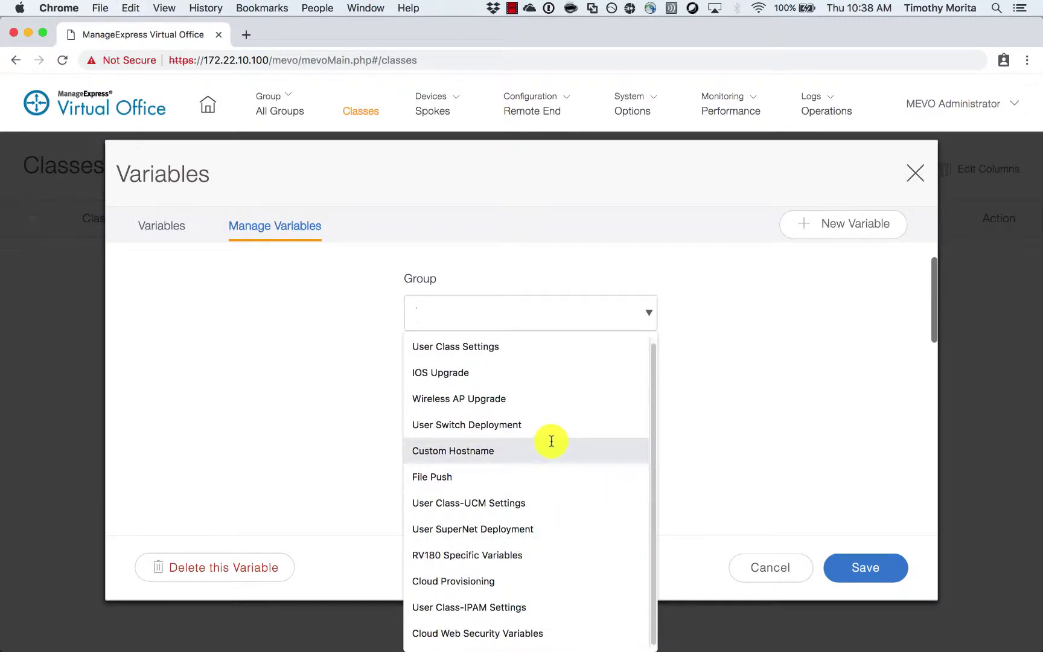
left_click(549, 360)
scroll(664, 356, "down", 3)
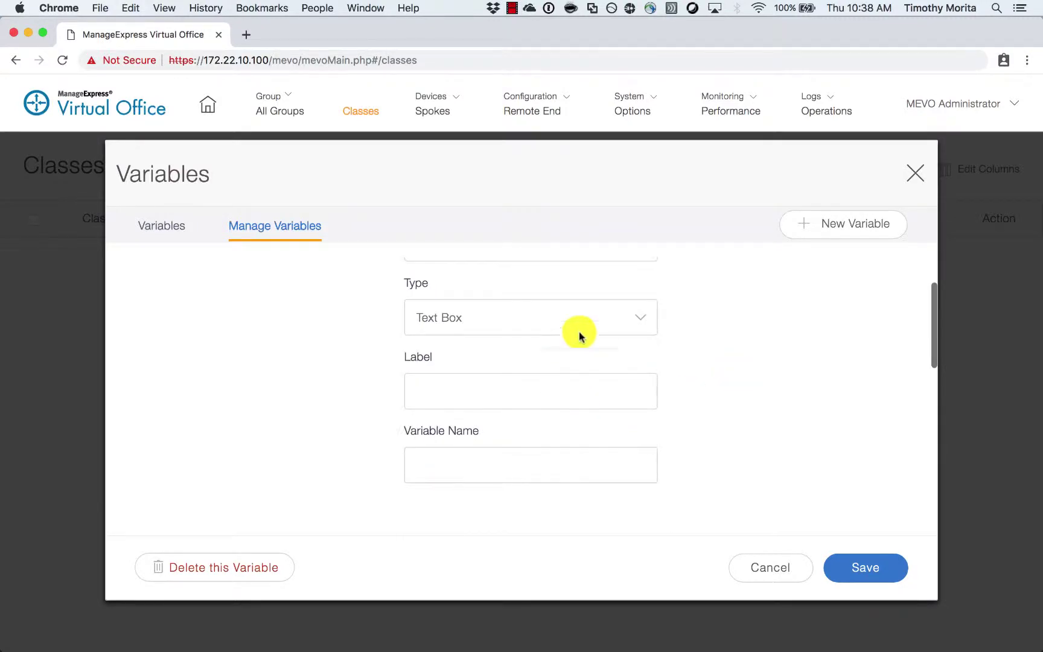
left_click(578, 331)
left_click(564, 349)
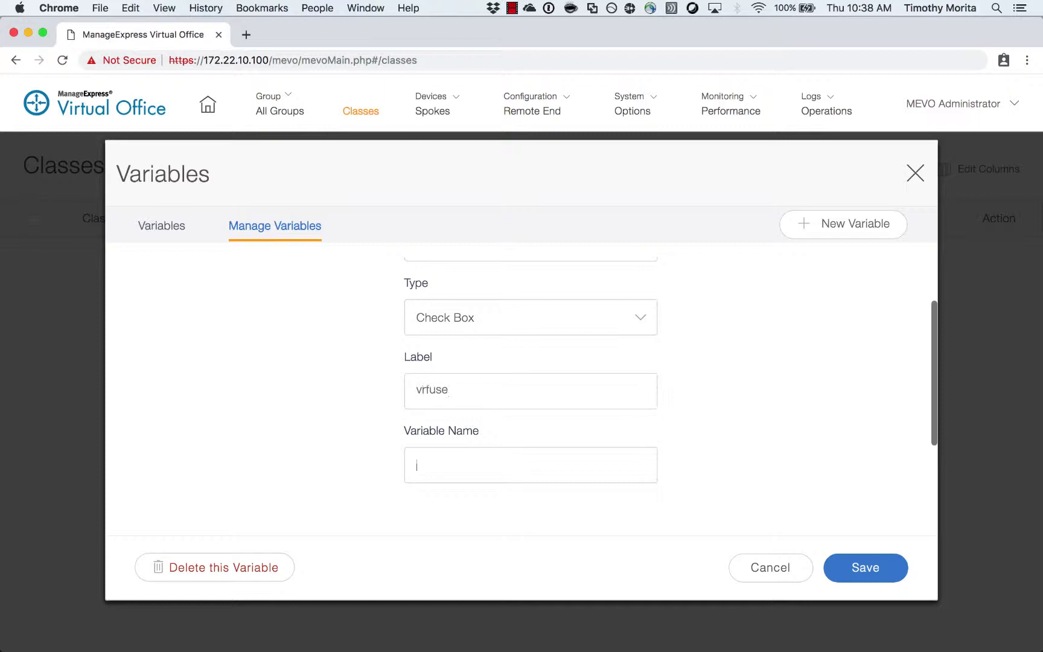
scroll(543, 362, "down", 2)
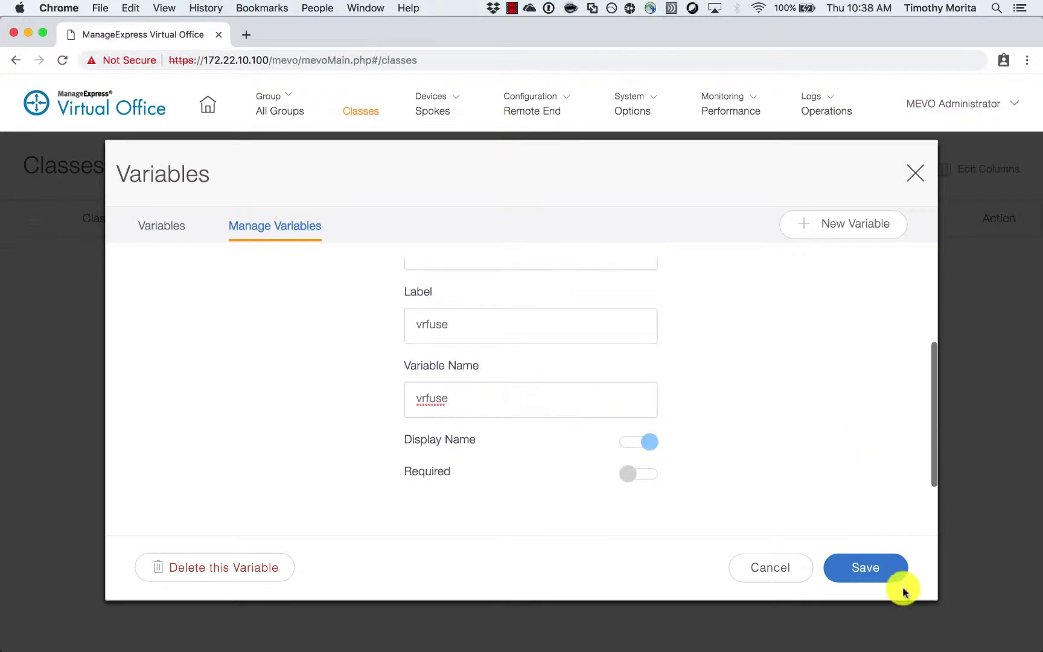
left_click(877, 568)
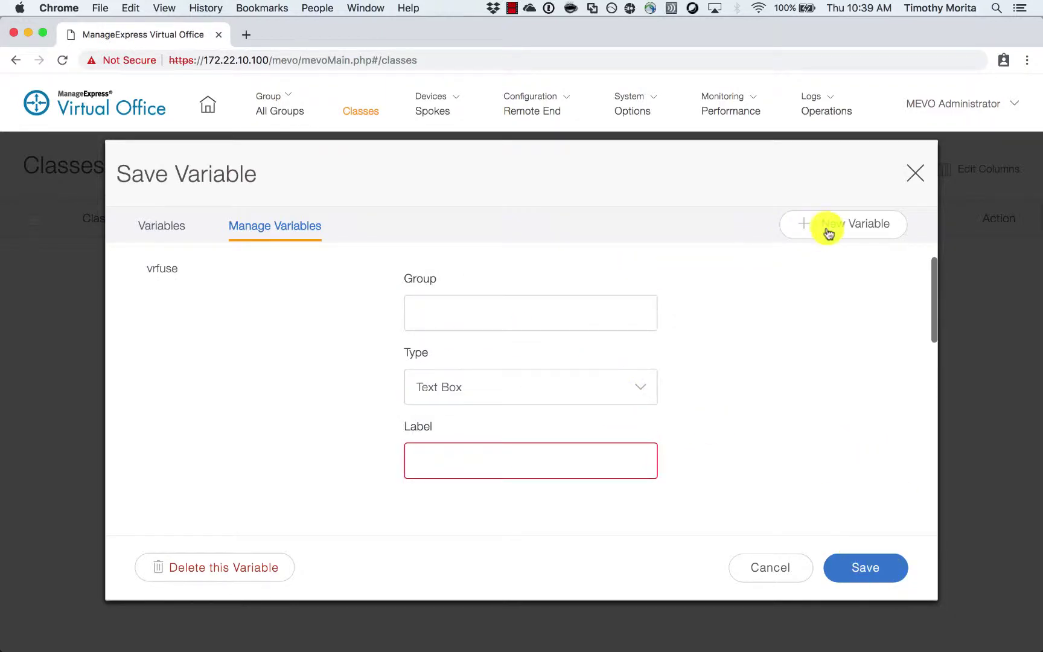
- Add a second check-box variable, celluse, in User Class Settings and close the dialog
left_click(474, 315)
left_click(500, 352)
left_click(504, 387)
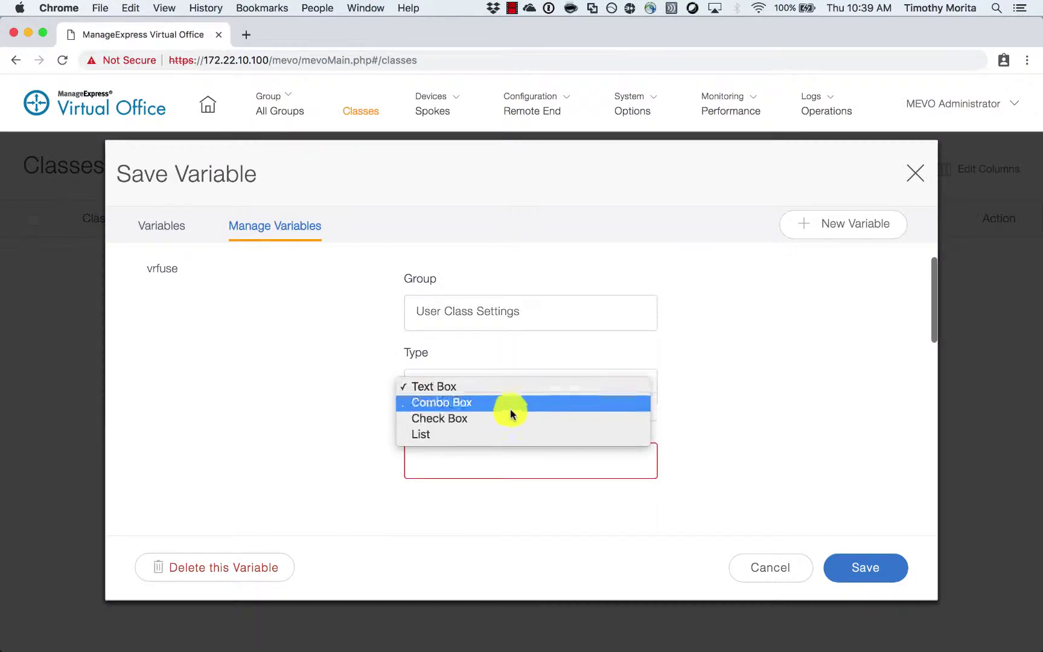
left_click(509, 403)
left_click(533, 461)
type("celluse")
key("Tab")
type("cellu")
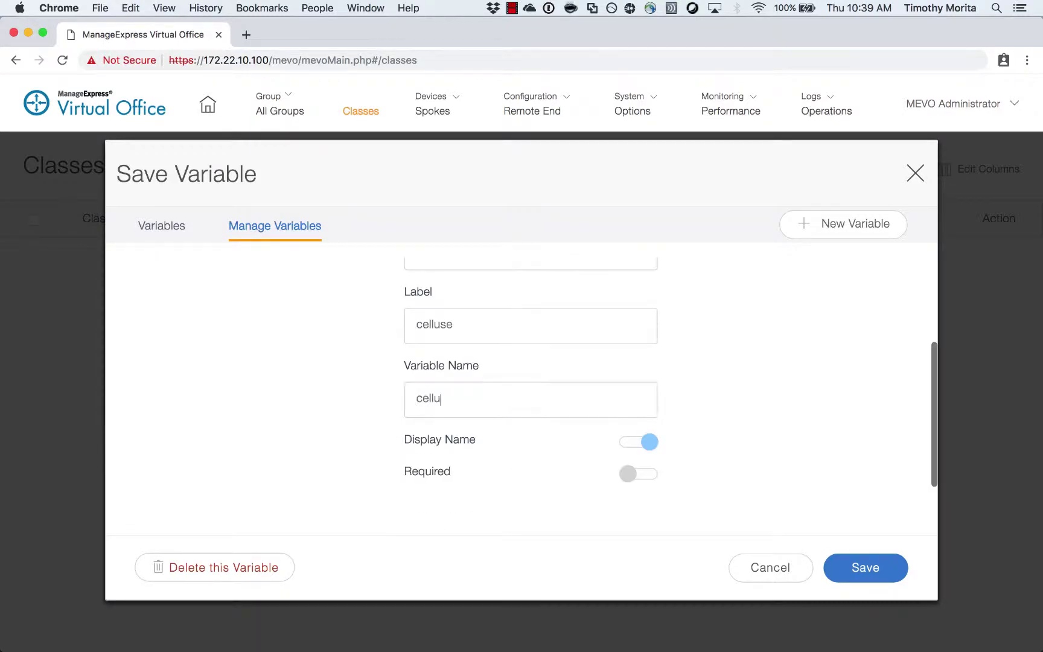
left_click(863, 573)
left_click(913, 173)
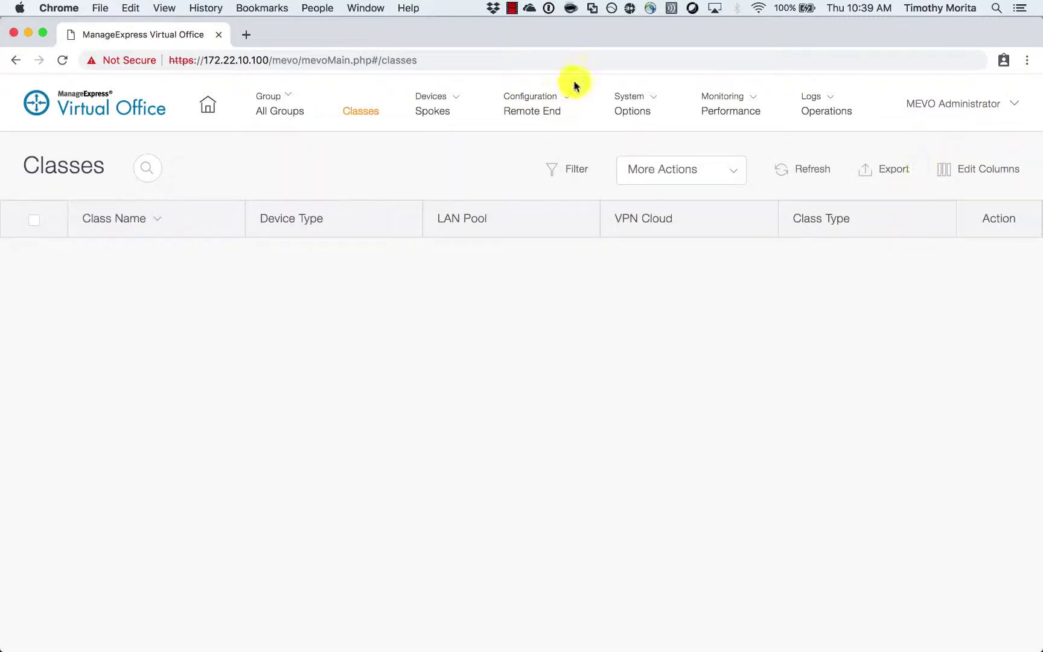
left_click(561, 102)
left_click(549, 218)
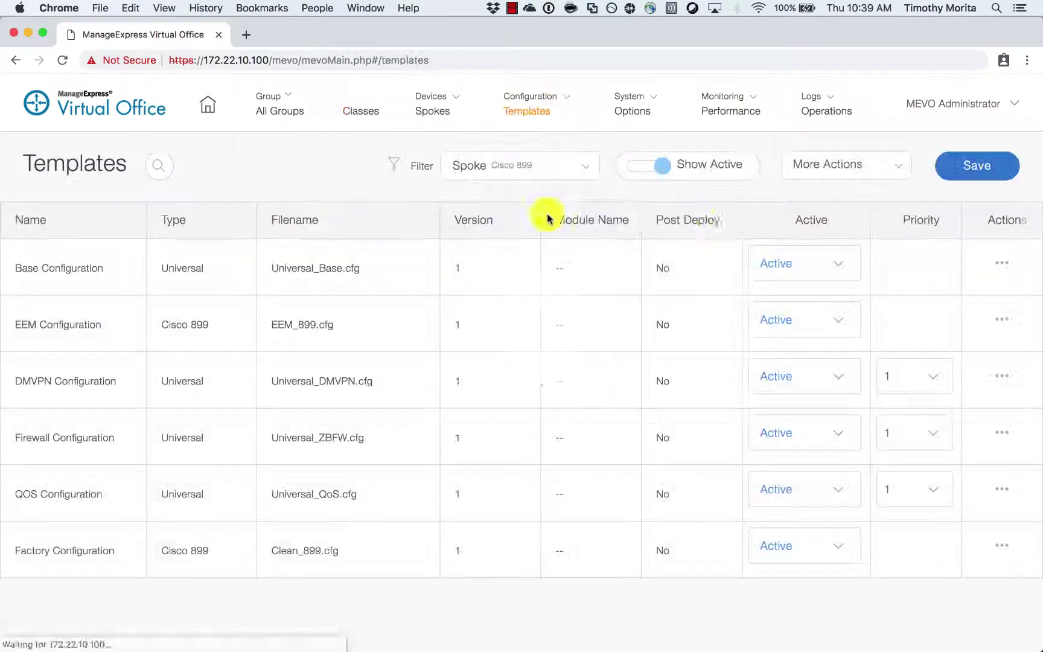
left_click(993, 268)
left_click(979, 272)
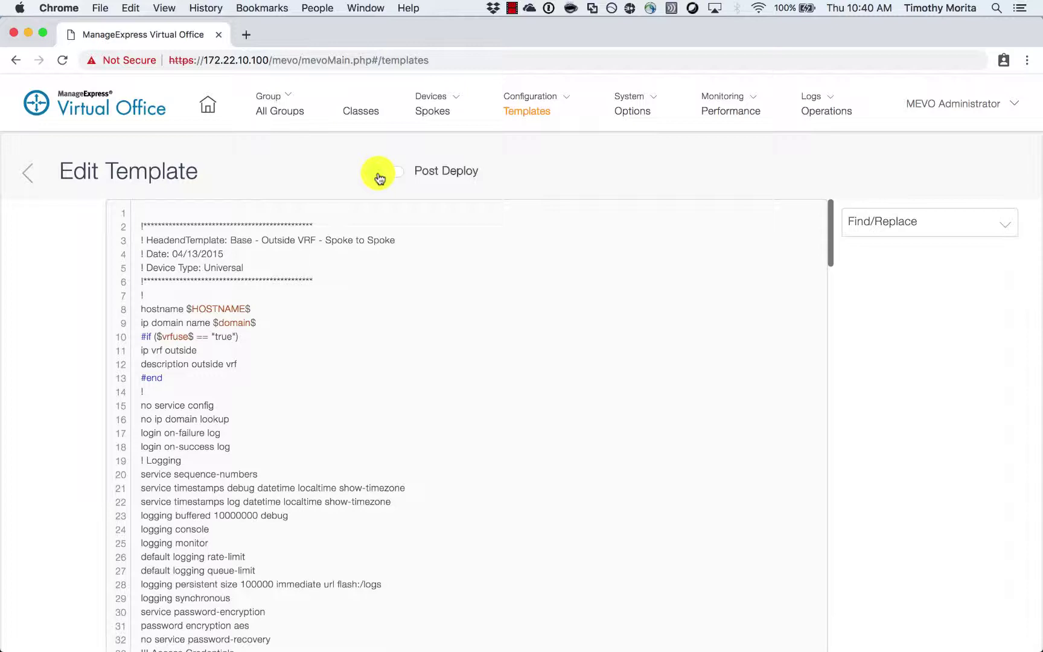
left_click(375, 113)
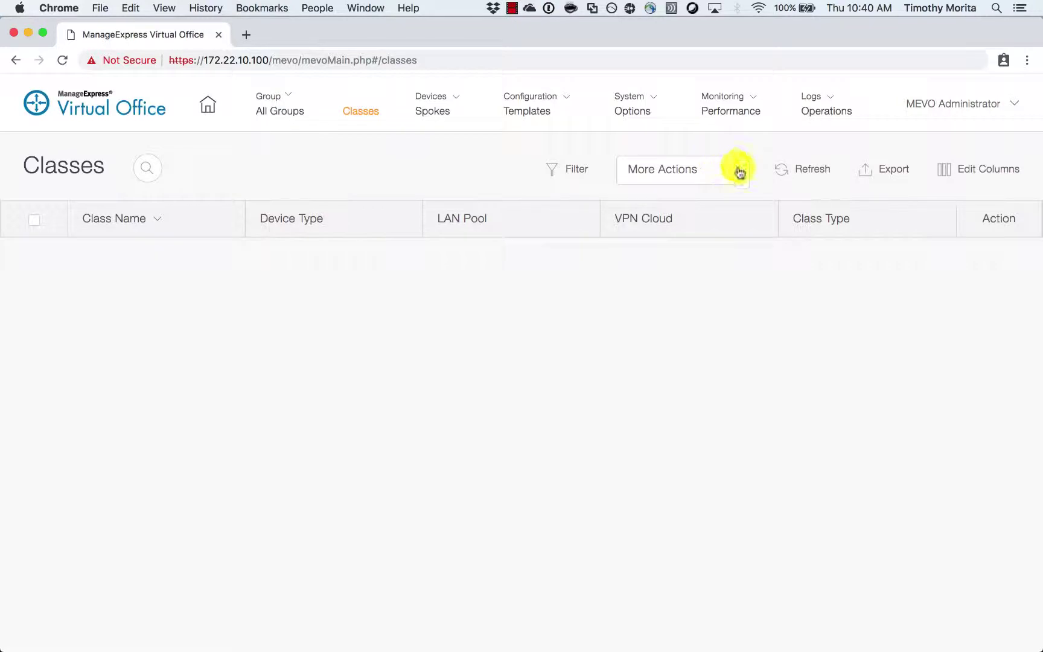
- Start a new class 881-default as a Teleworkers group for Cisco 881 devices
left_click(738, 170)
left_click(712, 202)
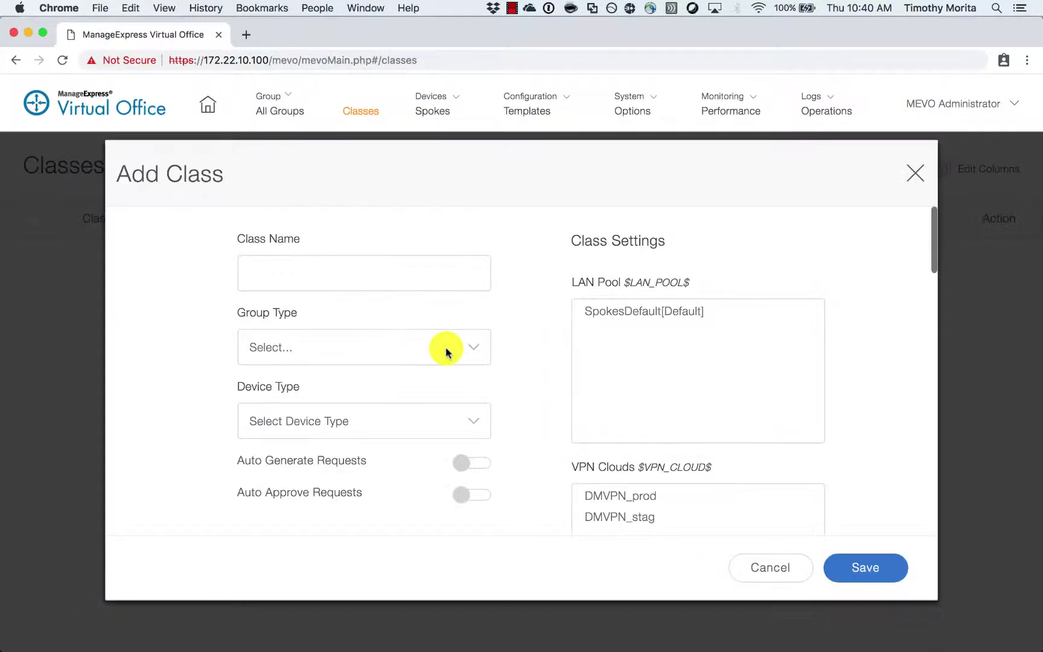
left_click(360, 271)
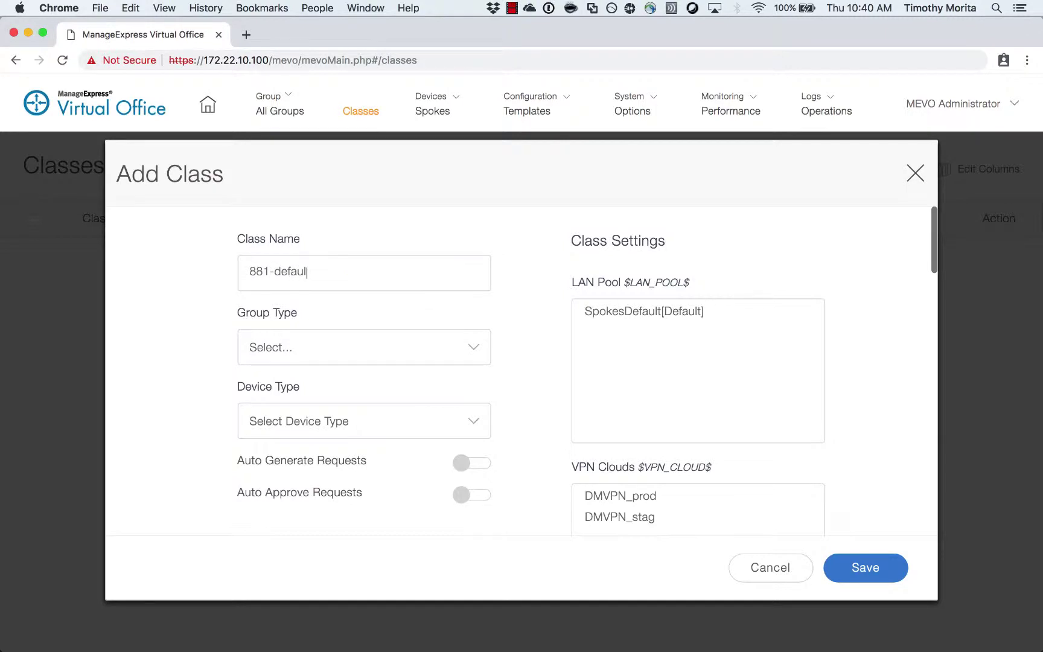
left_click(318, 358)
left_click(318, 364)
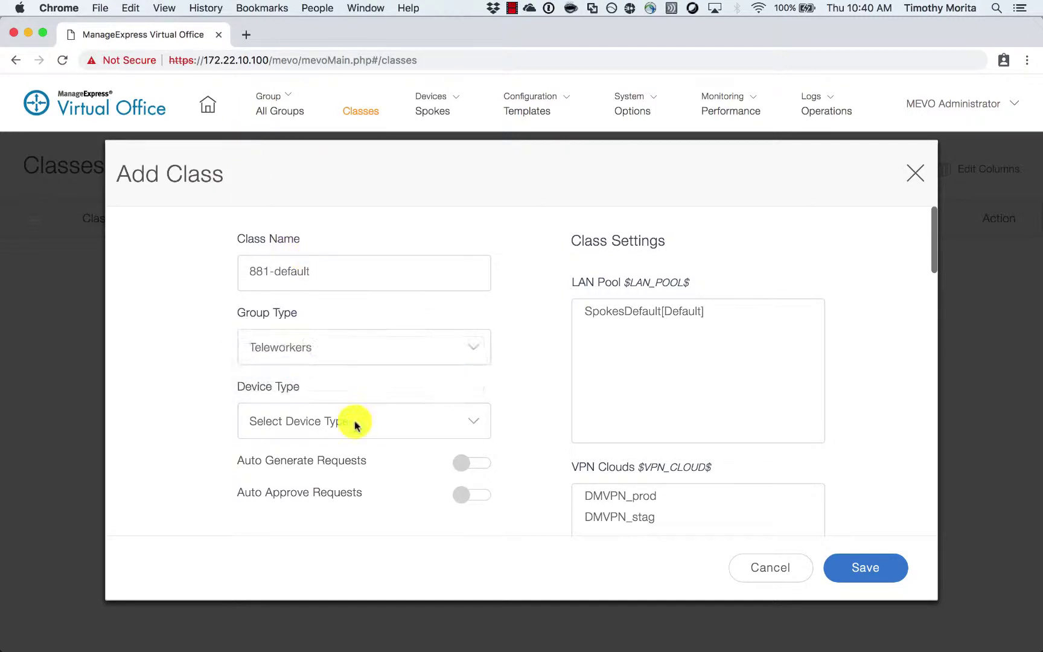
left_click(355, 421)
left_click(349, 442)
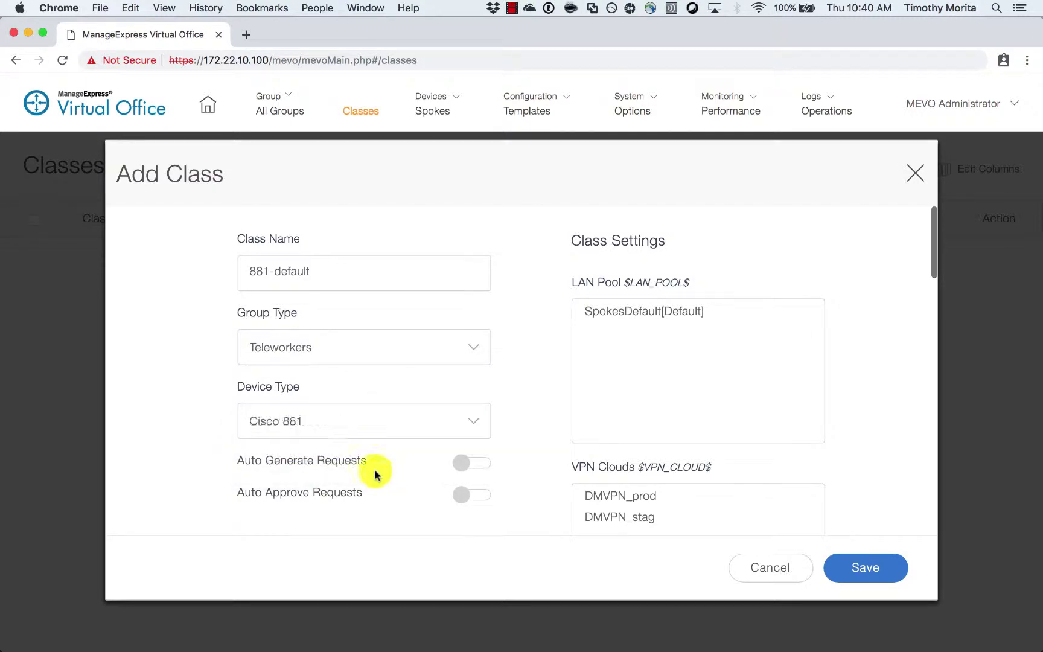
- Assign the SpokesDefault pool and DMVPN_prod and DMVPN_stag clouds, enable vrfuse, and save the class
scroll(396, 438, "down", 1)
left_click(631, 300)
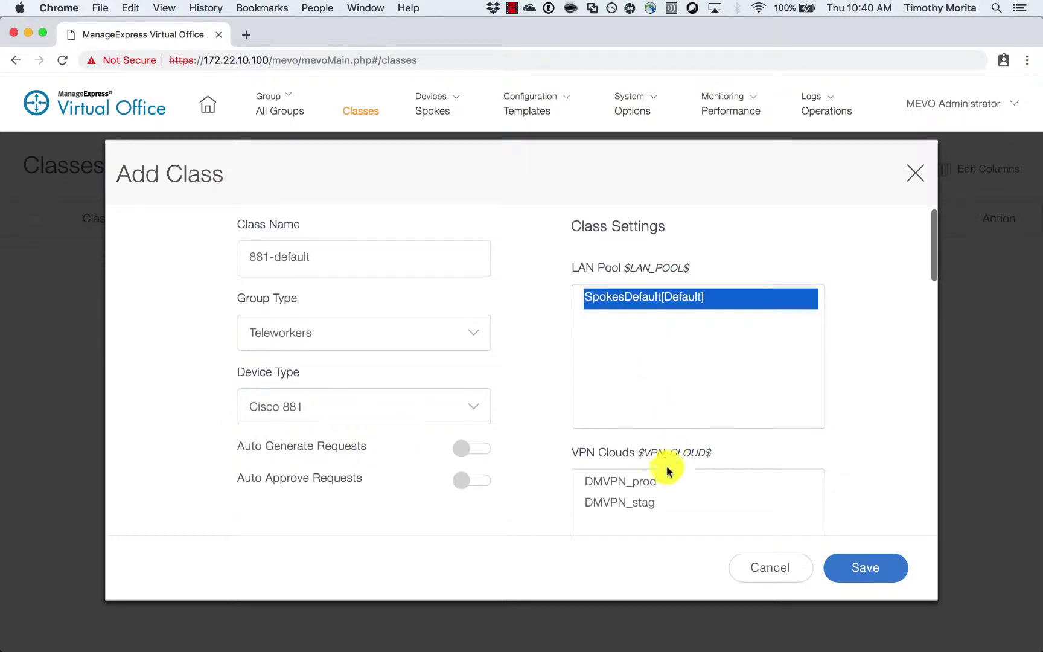
left_click(653, 483)
scroll(639, 495, "down", 1)
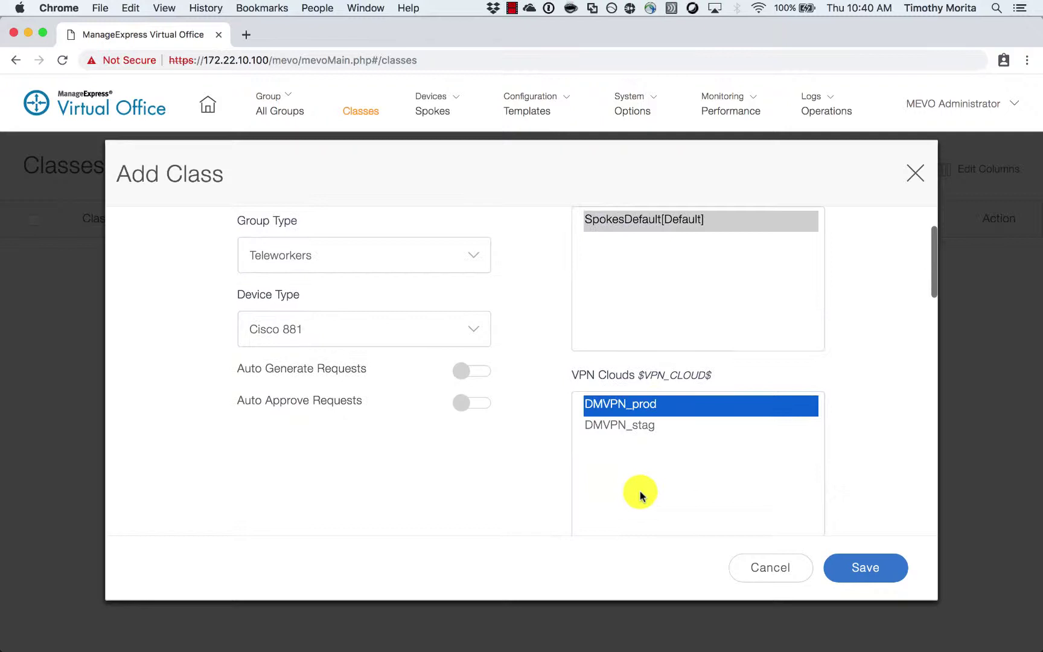
left_click(624, 426, "shift")
scroll(484, 380, "down", 1)
scroll(482, 377, "down", 3)
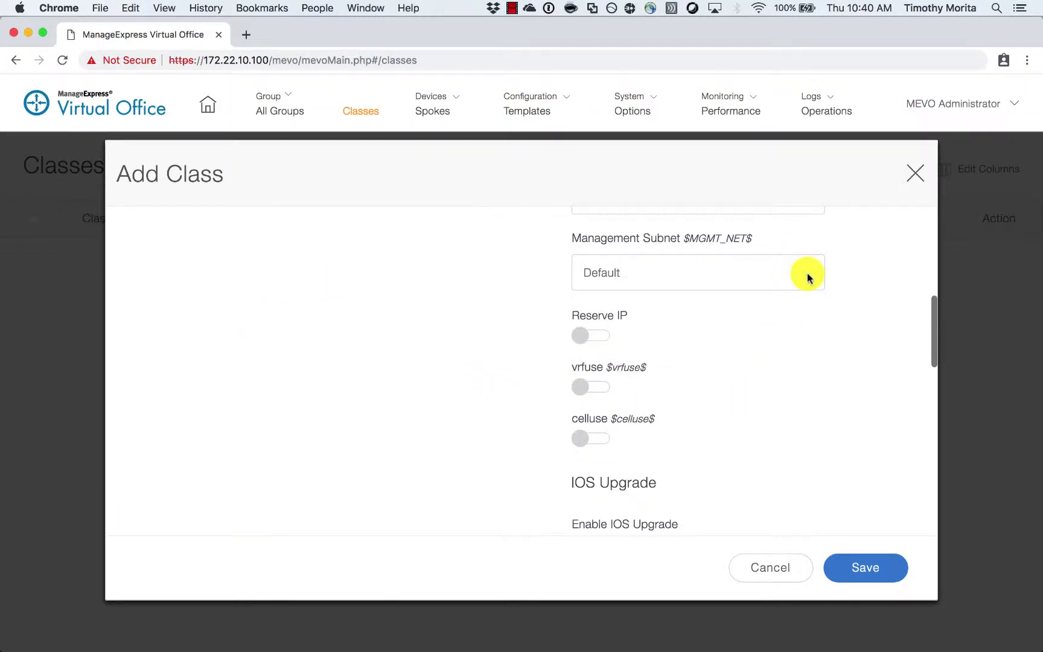
left_click(578, 389)
scroll(508, 414, "down", 2)
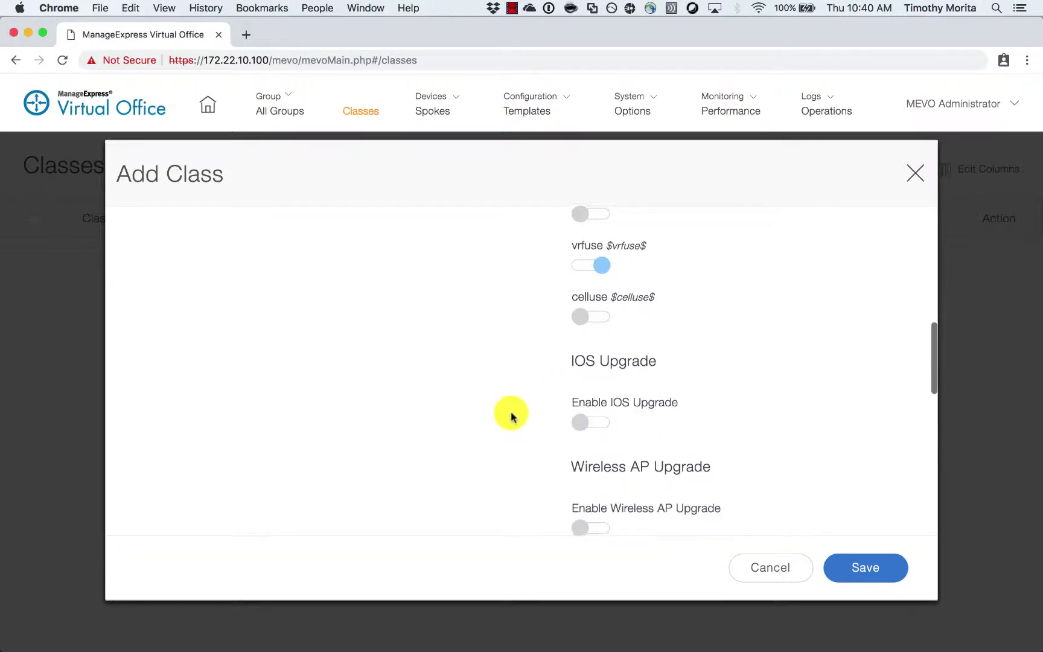
scroll(511, 417, "down", 6)
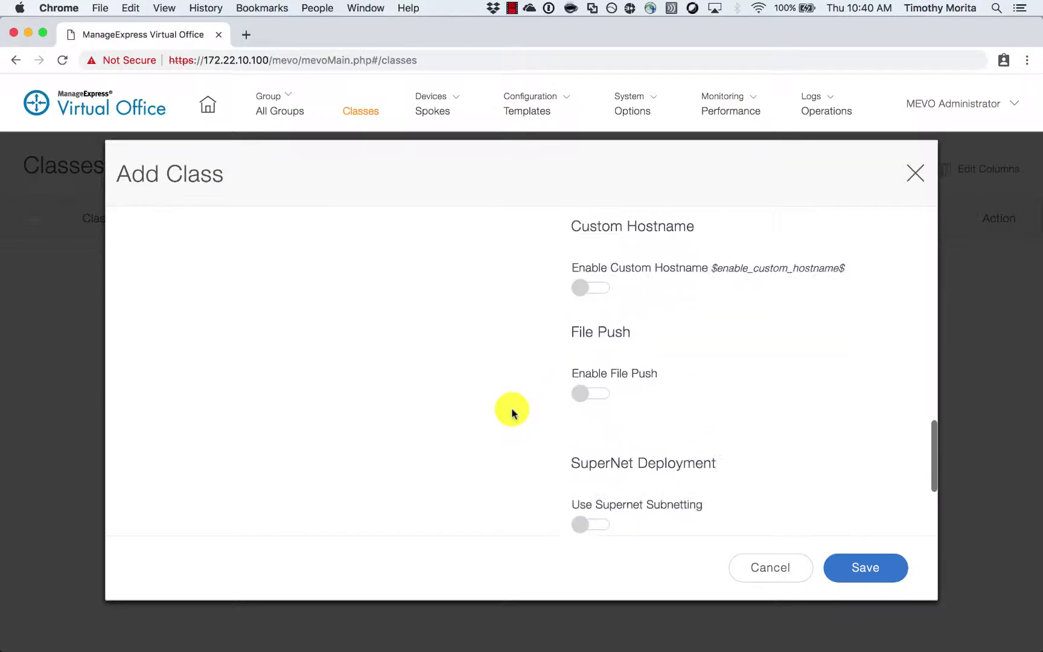
scroll(512, 413, "down", 3)
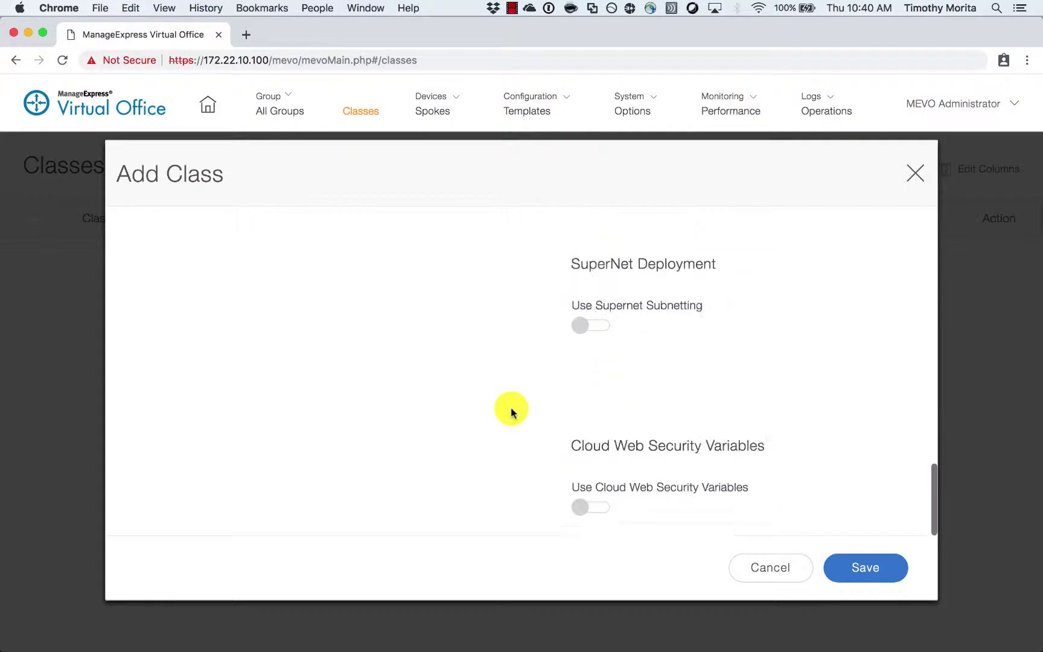
left_click(894, 566)
left_click(875, 568)
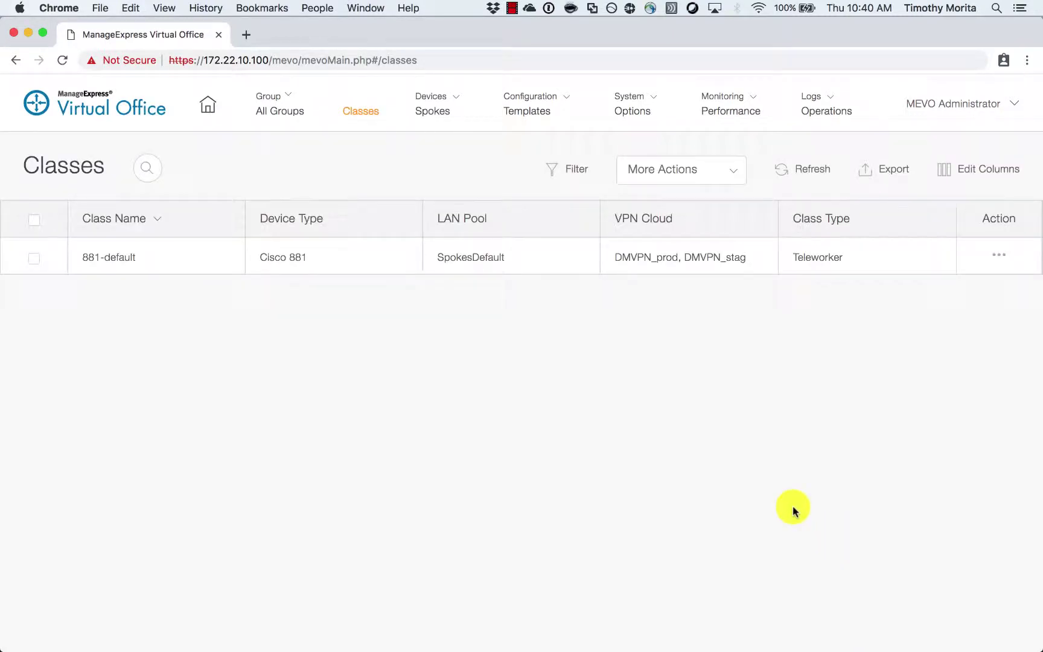
- Add a class named 899-cellular with group type Teleworkers and device type Cisco 899
left_click(733, 176)
left_click(714, 204)
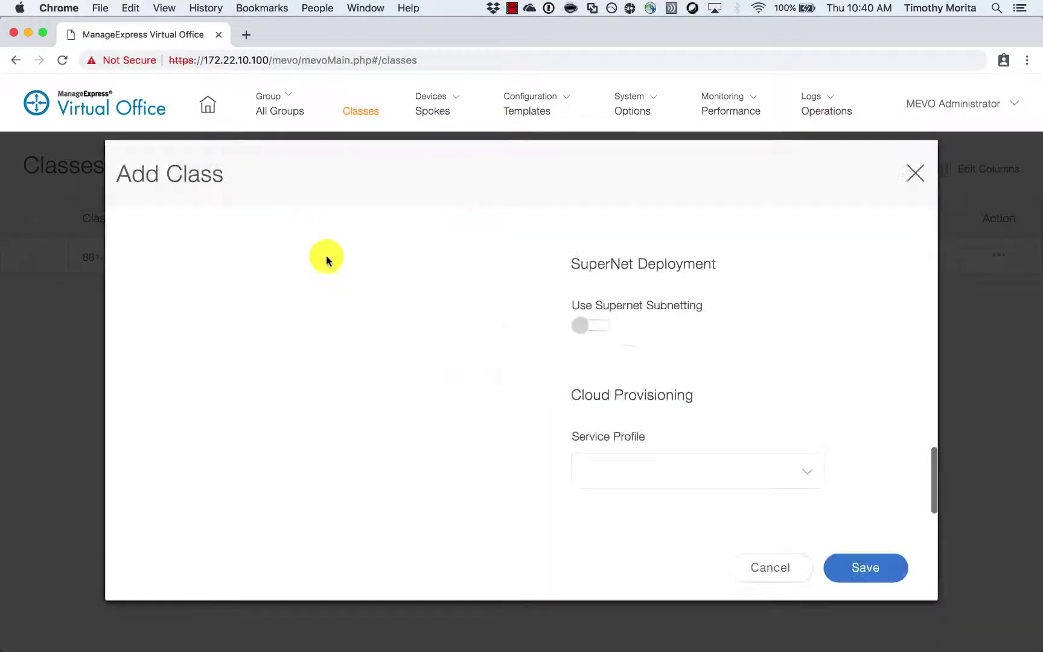
scroll(477, 382, "up", 10)
left_click(298, 284)
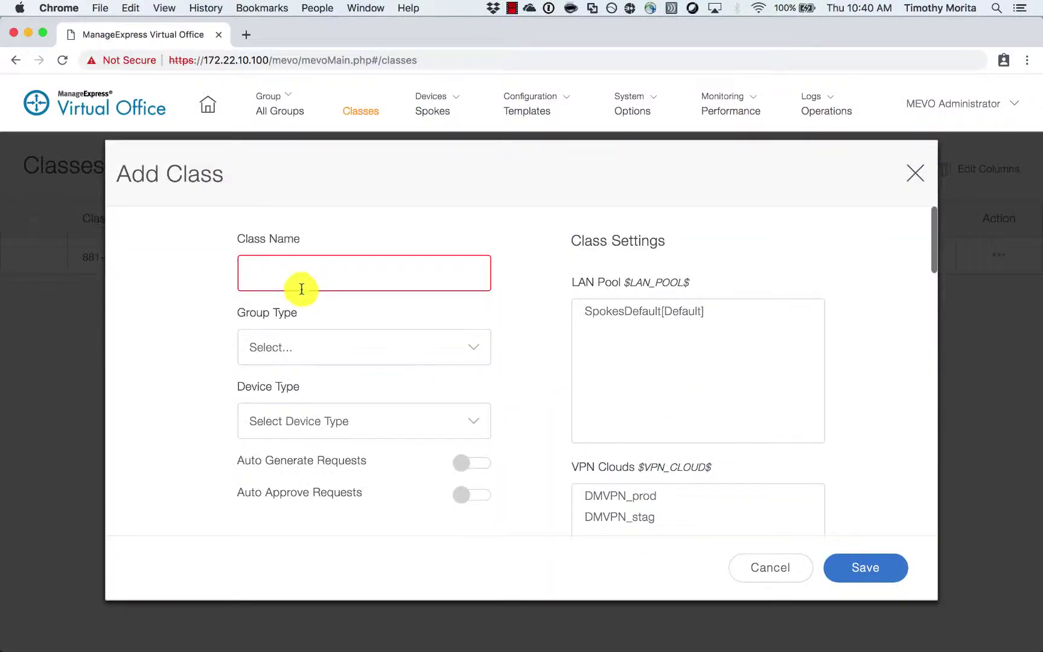
type("89")
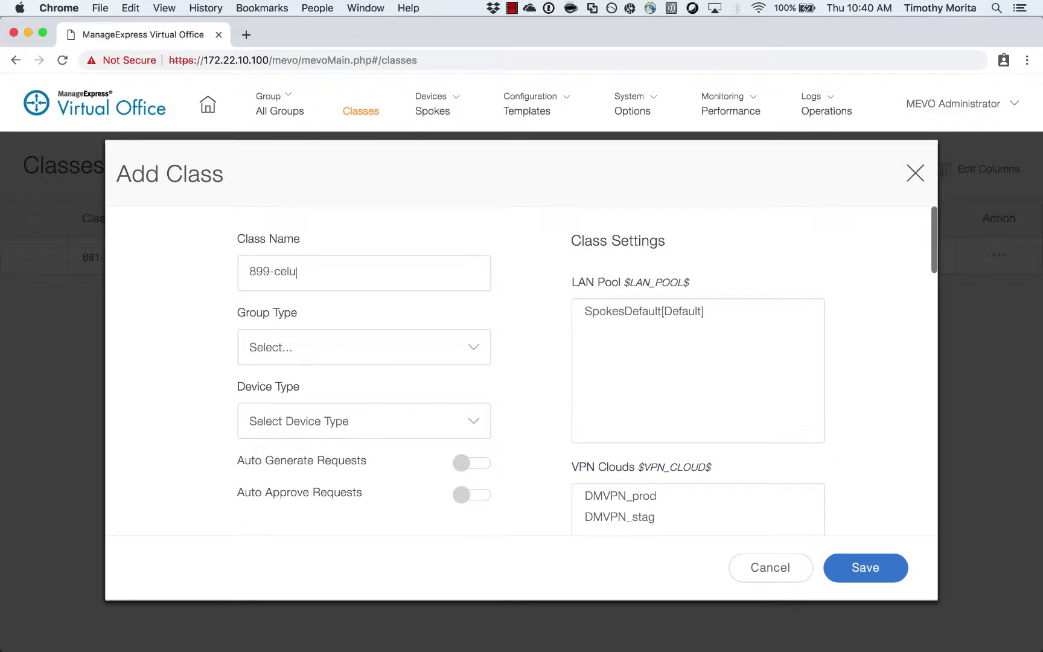
type("9-cellular")
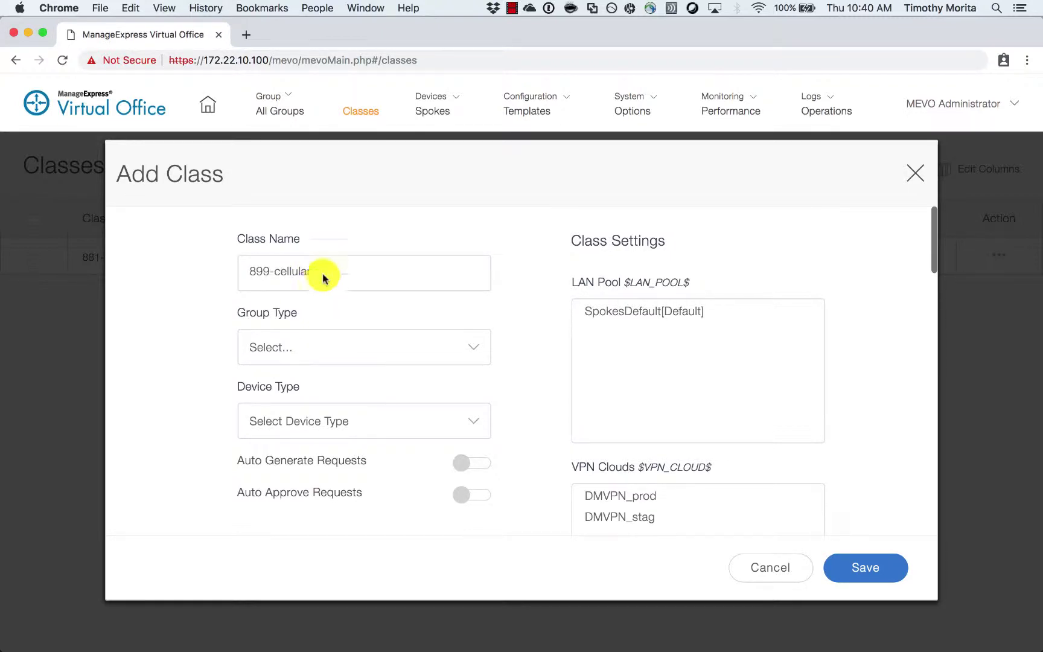
left_click(360, 353)
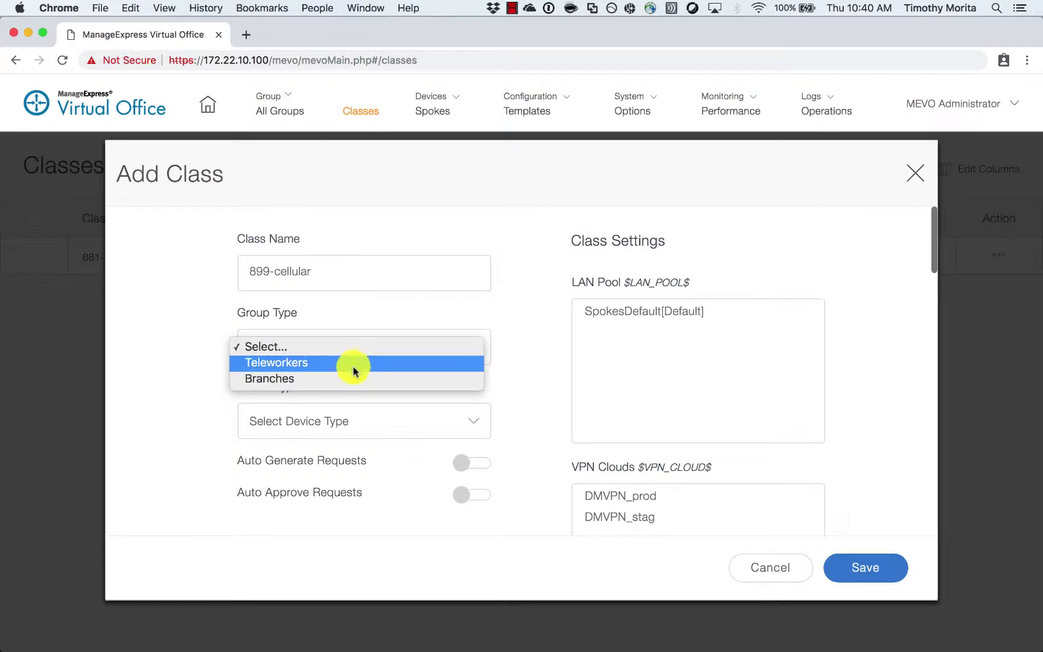
left_click(349, 363)
left_click(348, 422)
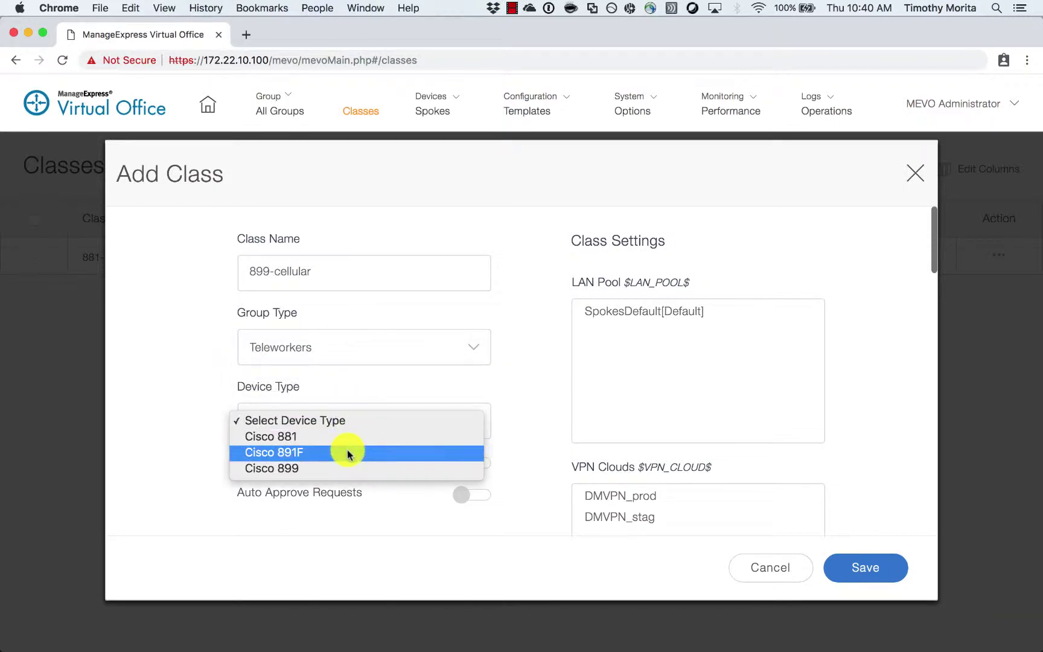
left_click(350, 468)
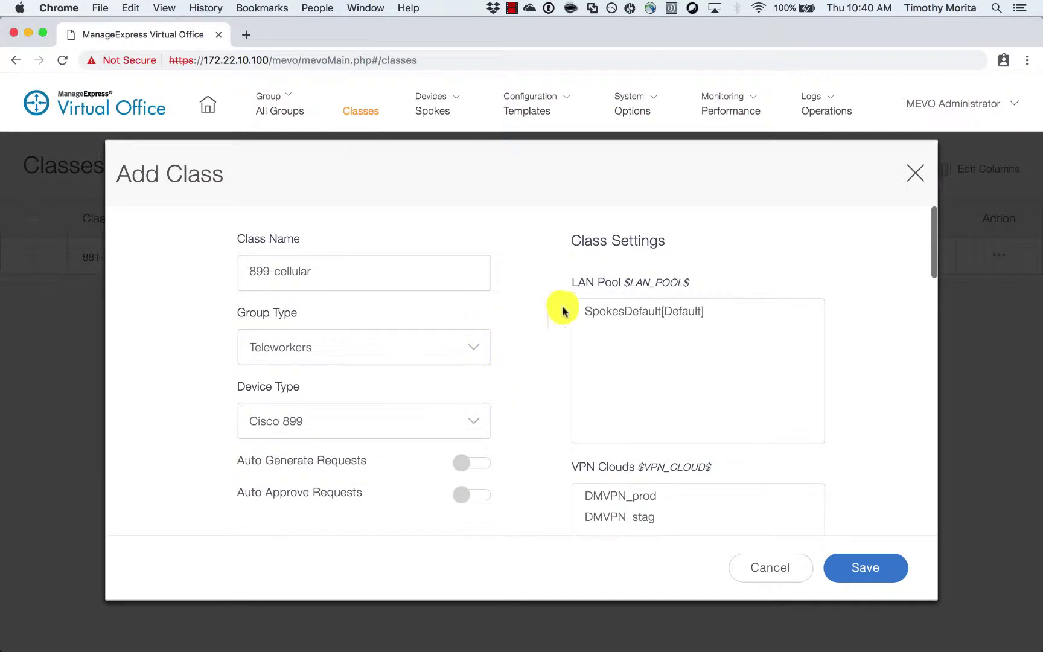
- Select SpokesDefault and both DMVPN_prod and DMVPN_stag clouds, turn on vrfuse and celluse, and save
left_click(607, 308)
scroll(627, 441, "down", 1)
left_click(617, 477)
scroll(622, 483, "down", 4)
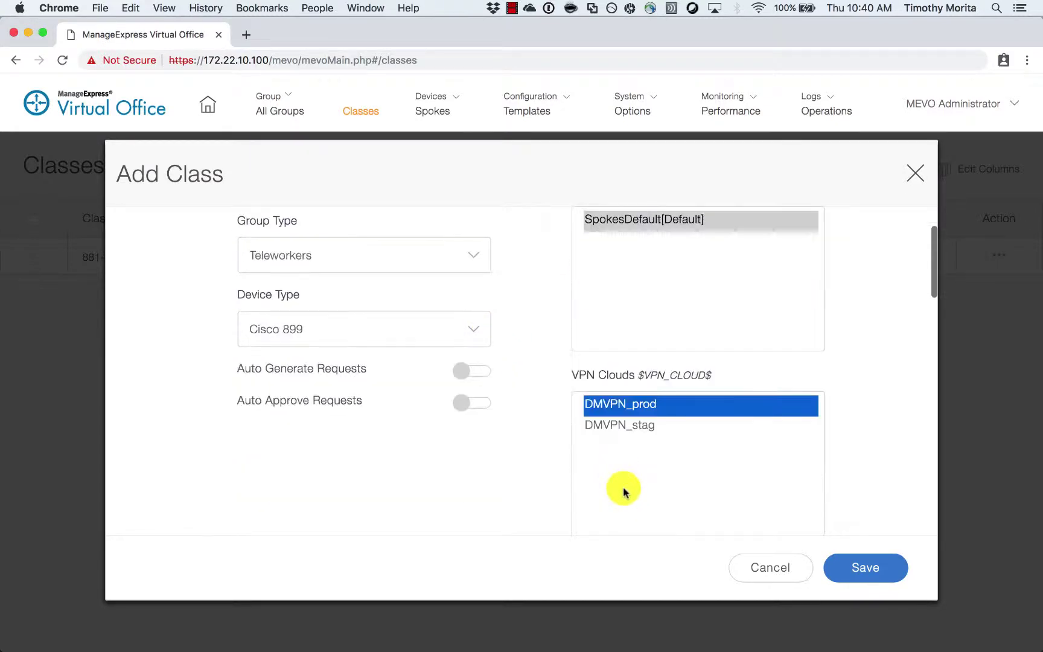
left_click(600, 433, "super")
scroll(482, 426, "down", 10)
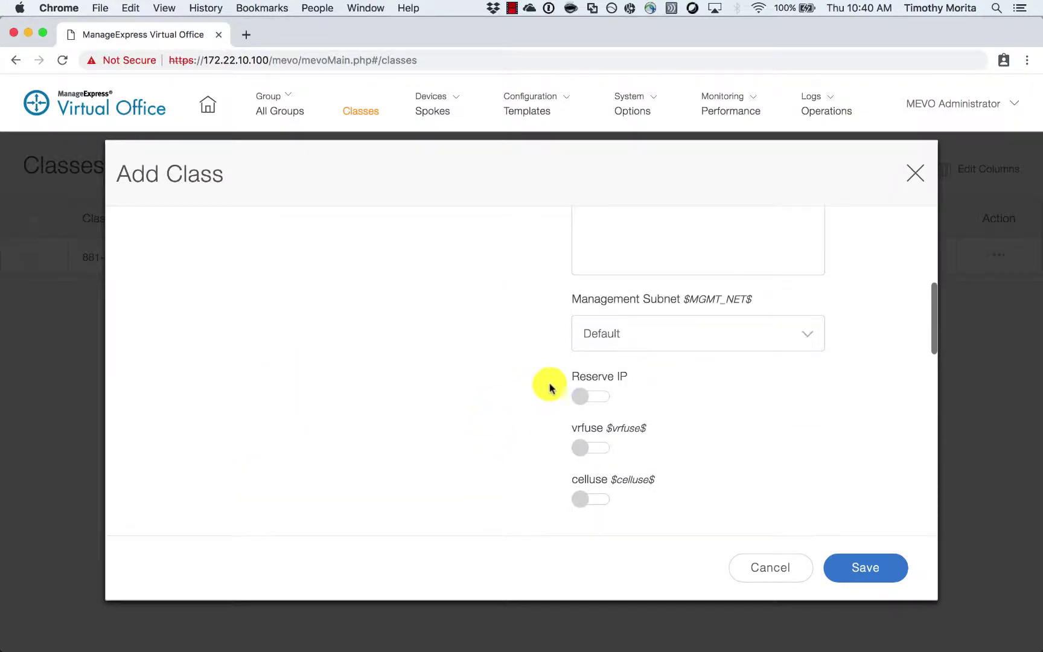
left_click(580, 448)
left_click(580, 496)
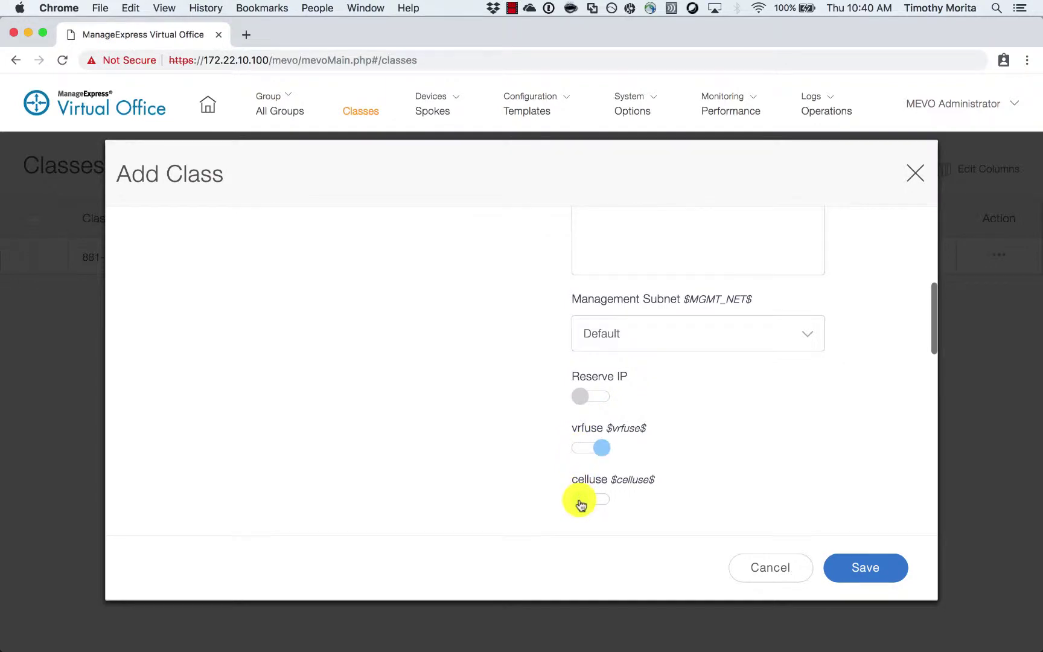
left_click(852, 578)
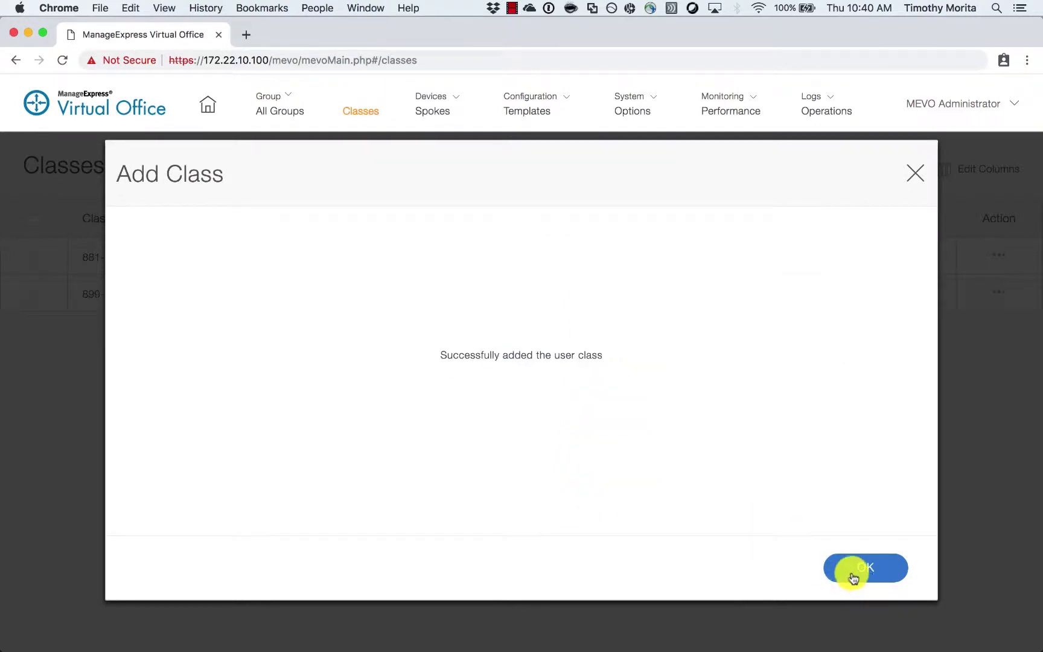
left_click(854, 580)
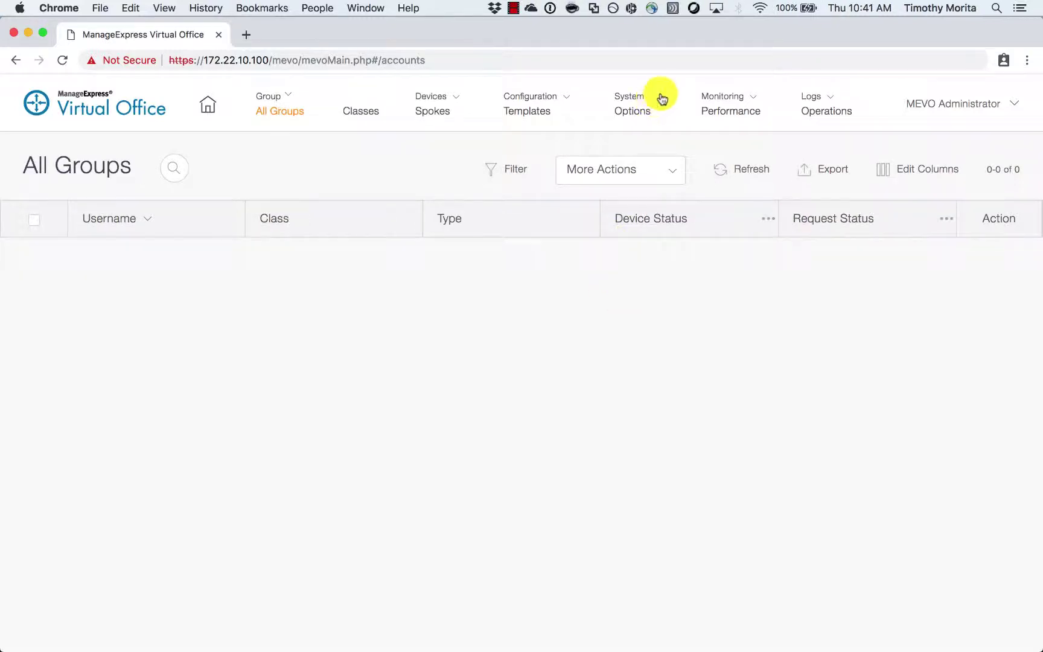
- Add a user account named manager with the Manager role and the user's e-mail address
left_click(659, 96)
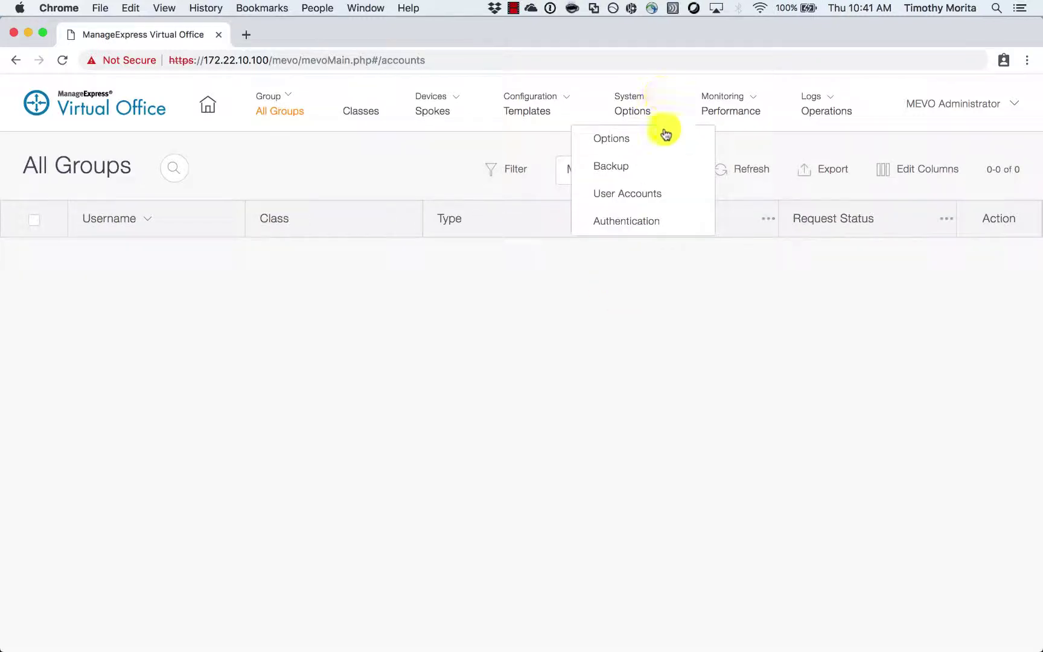
left_click(663, 201)
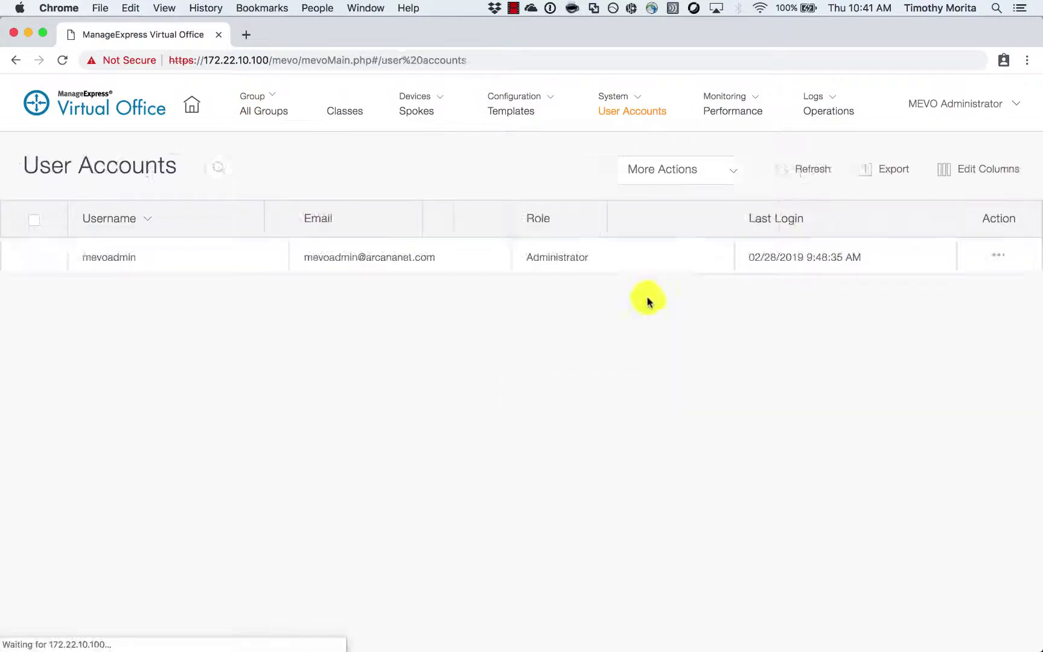
left_click(735, 177)
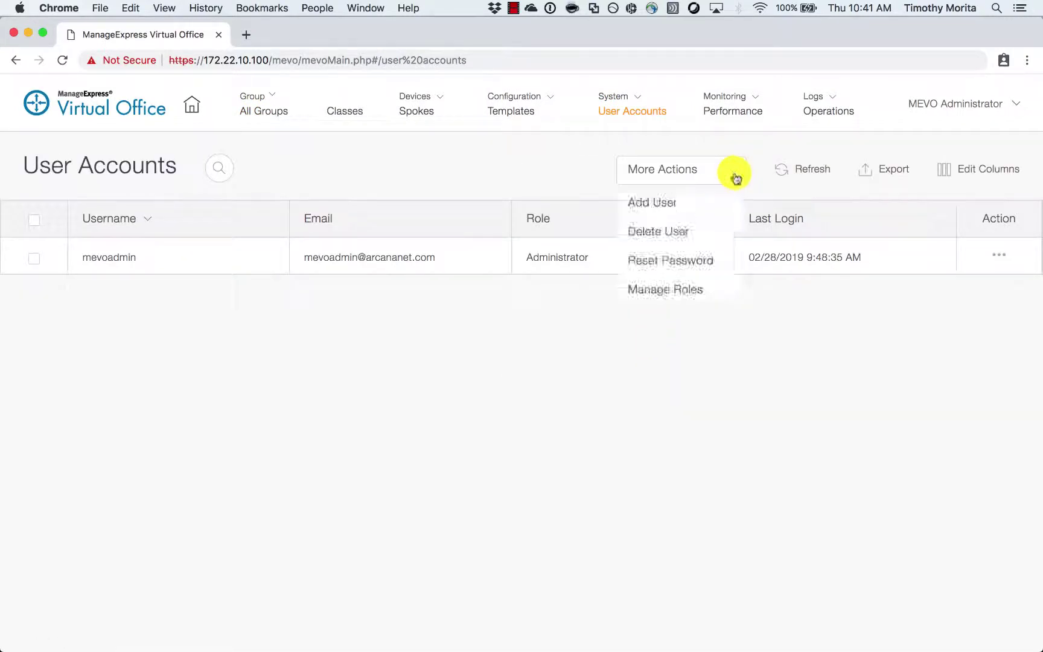
left_click(714, 207)
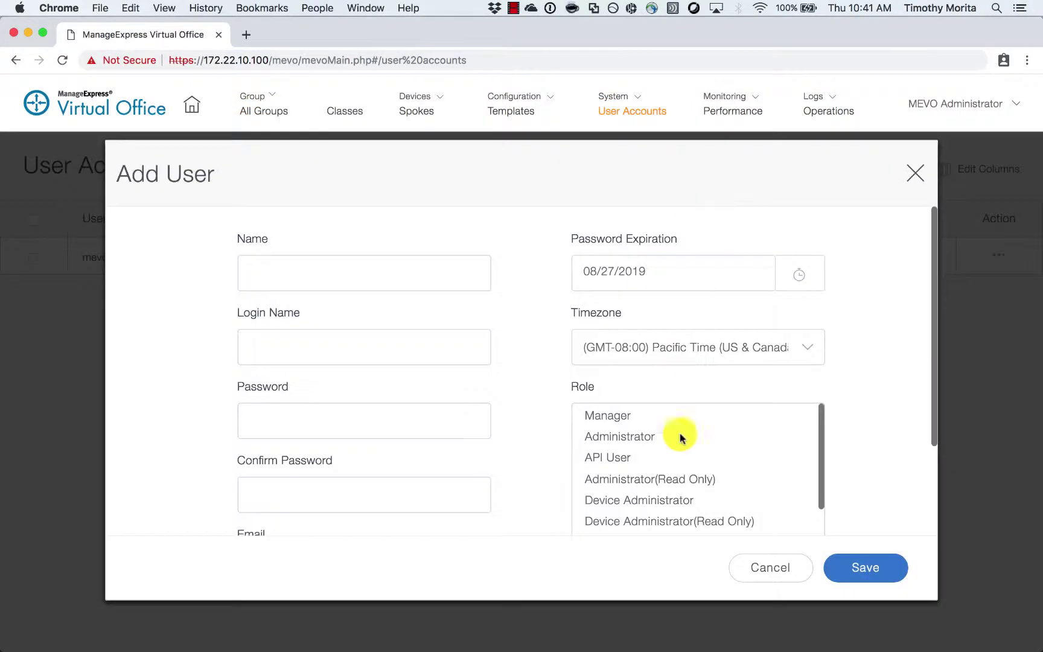
left_click(611, 415)
left_click(441, 259)
type("manage")
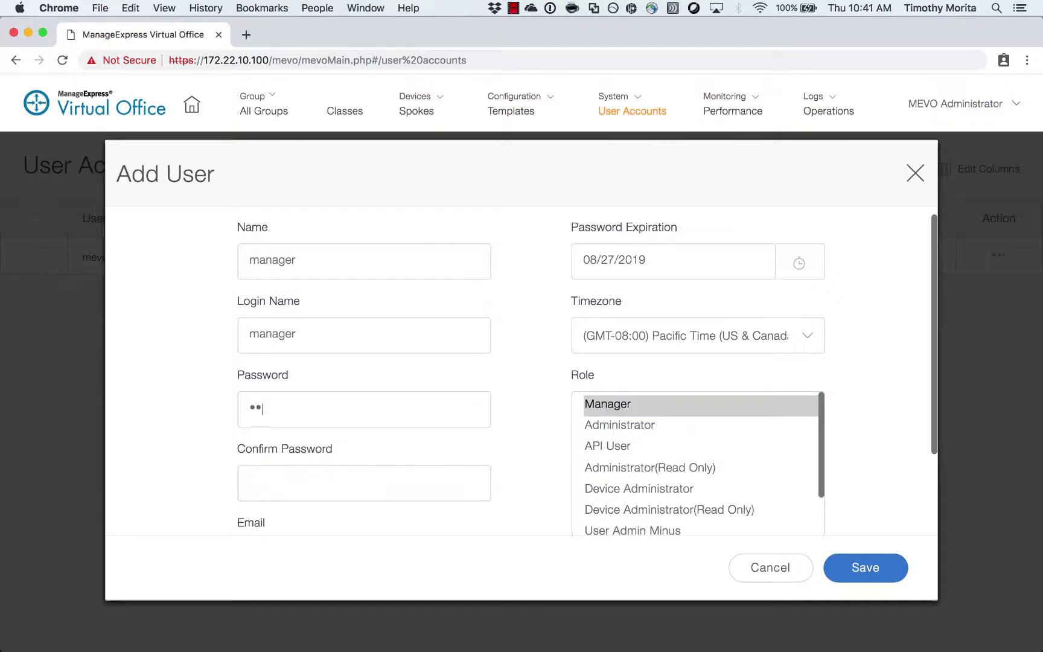
type("r")
key("Tab")
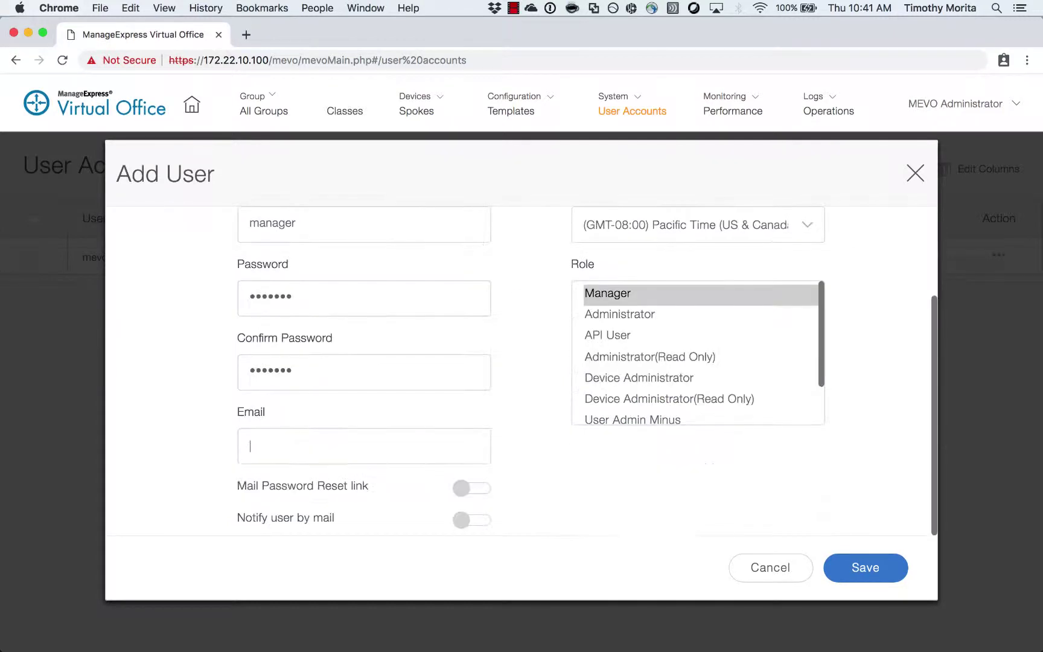
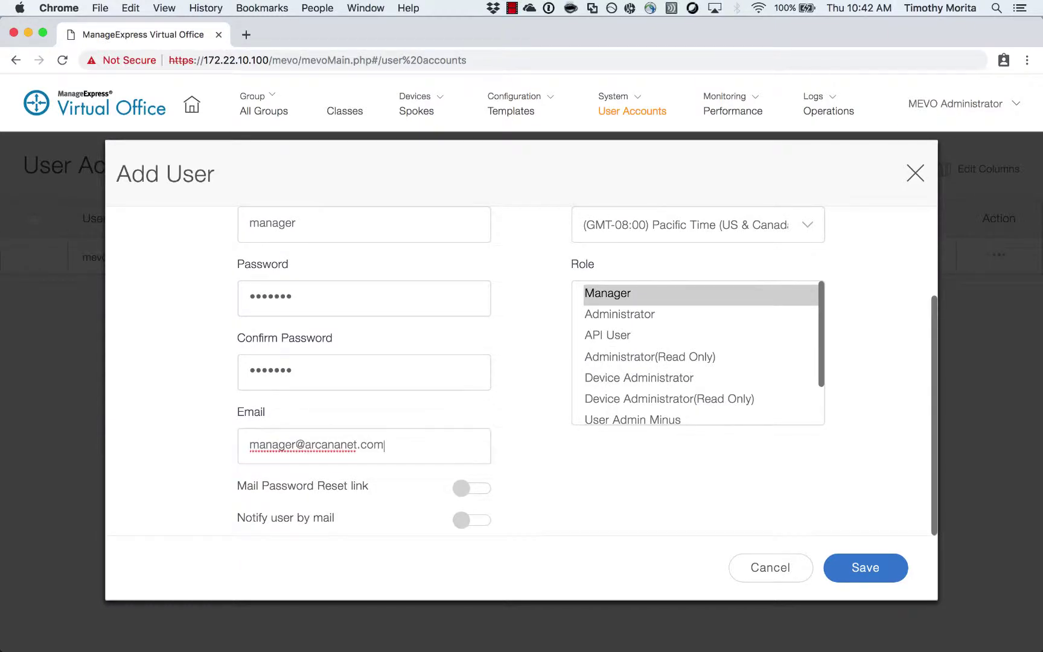
- Save the new manager account and confirm it was added
scroll(624, 350, "down", 2)
scroll(526, 396, "up", 4)
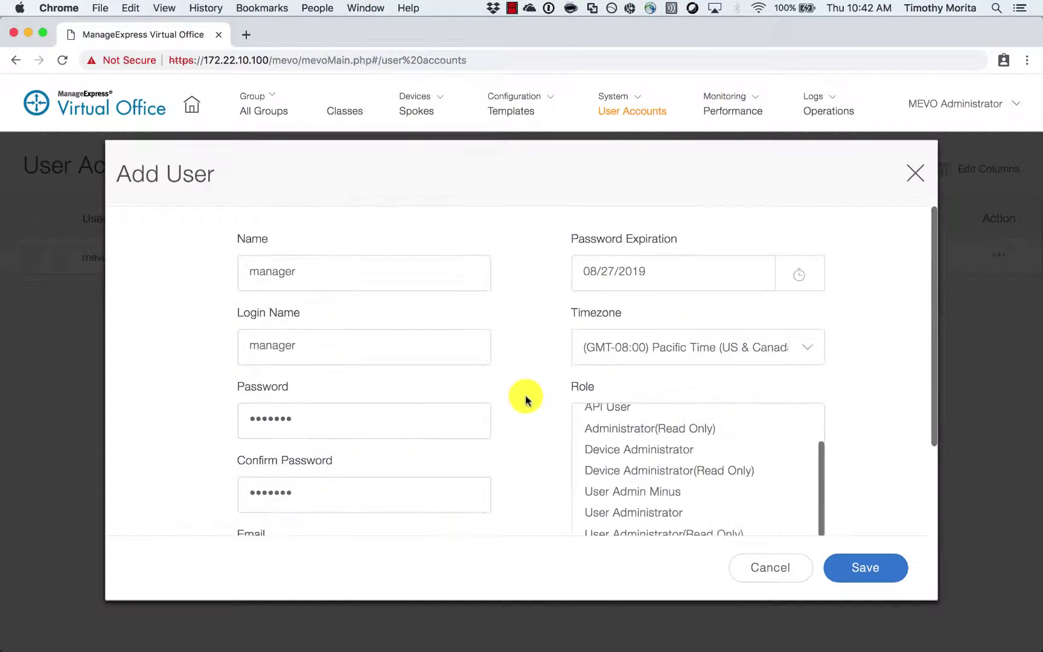
scroll(803, 350, "down", 1)
scroll(872, 349, "down", 2)
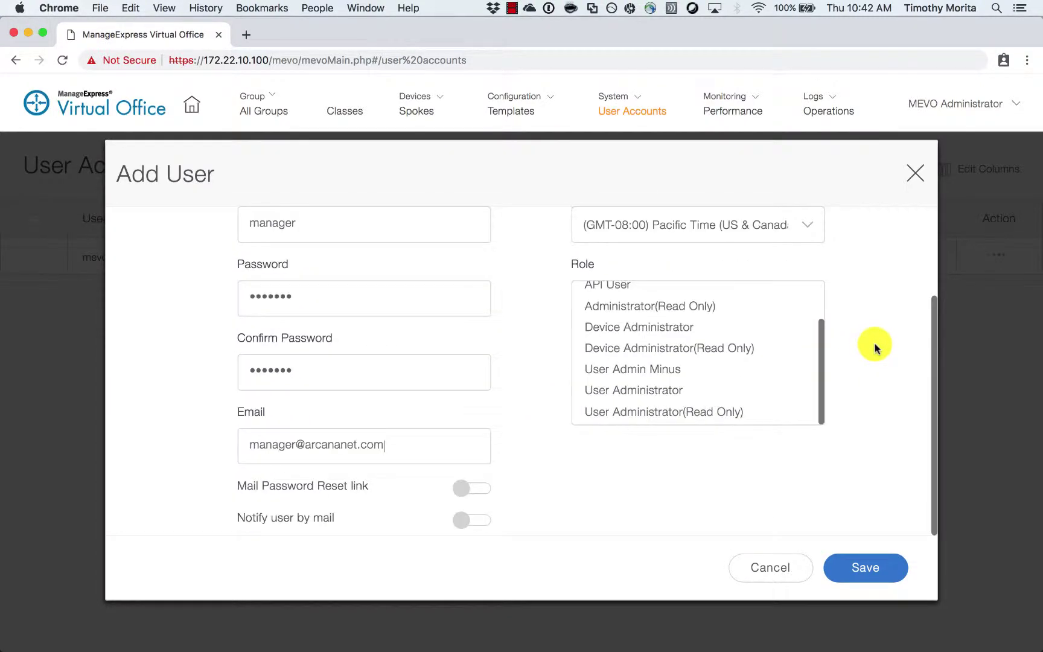
scroll(807, 345, "up", 3)
left_click(870, 566)
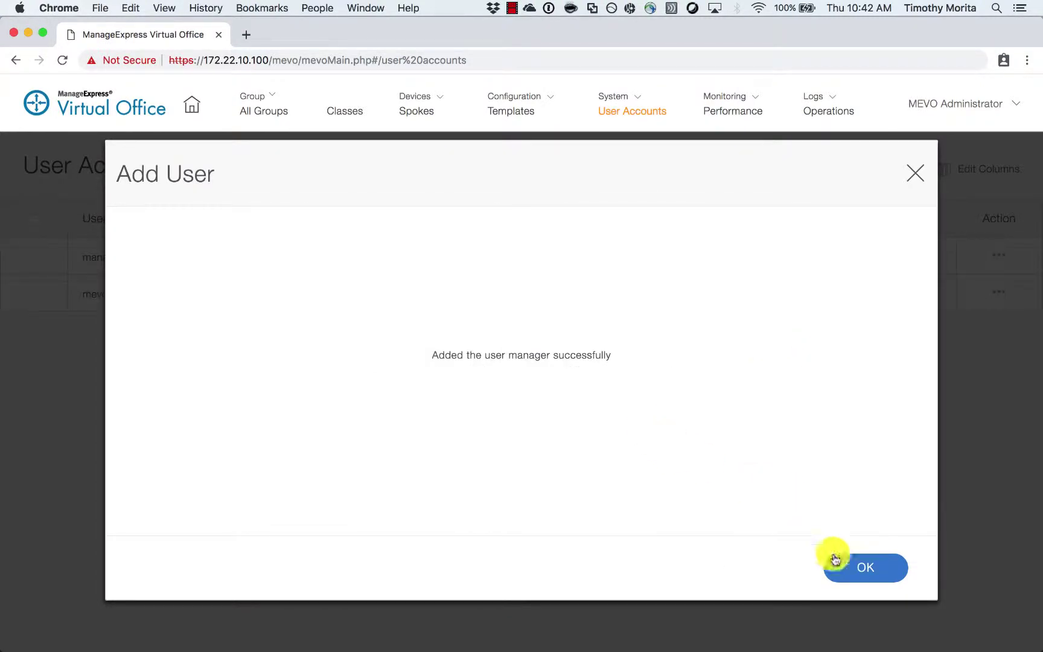
left_click(840, 560)
left_click(269, 112)
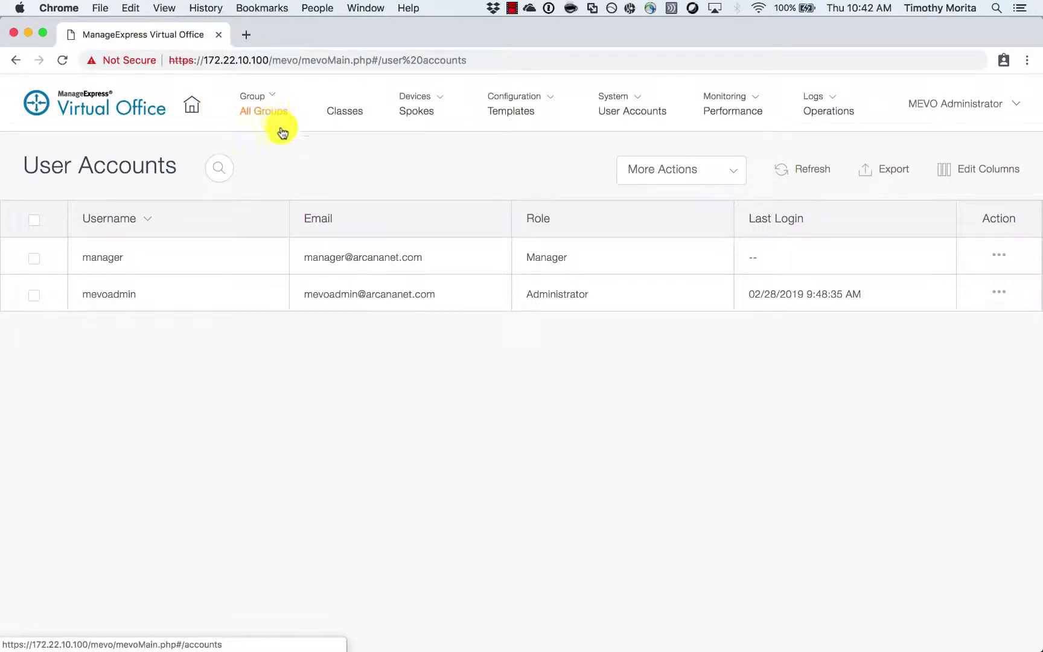
- Start adding a new group of type Teleworkers from More Actions
left_click(674, 173)
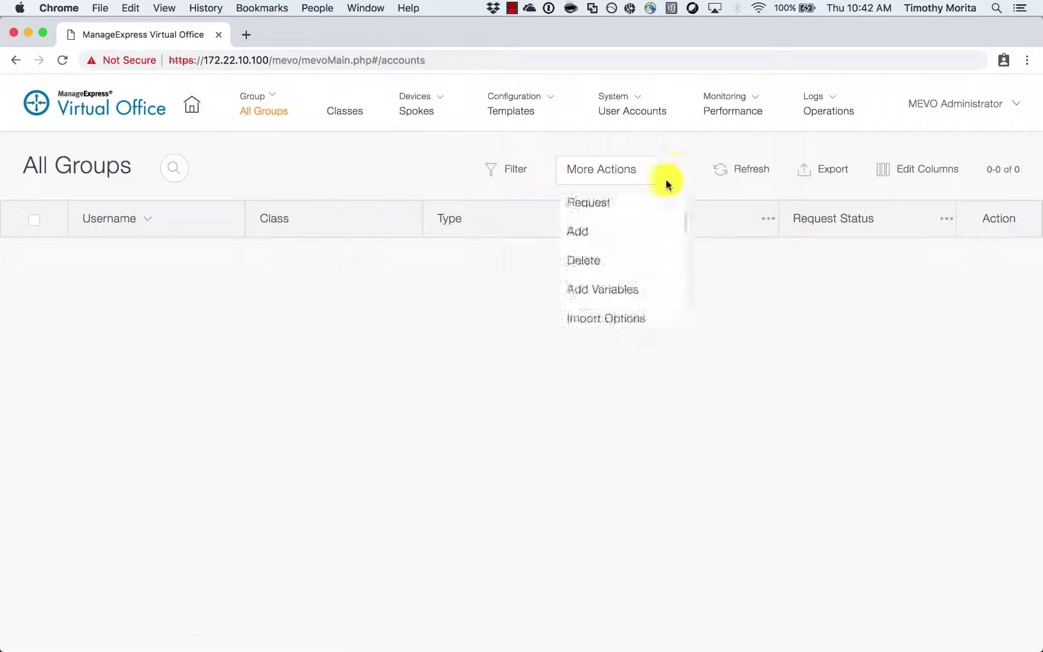
left_click(624, 239)
left_click(437, 275)
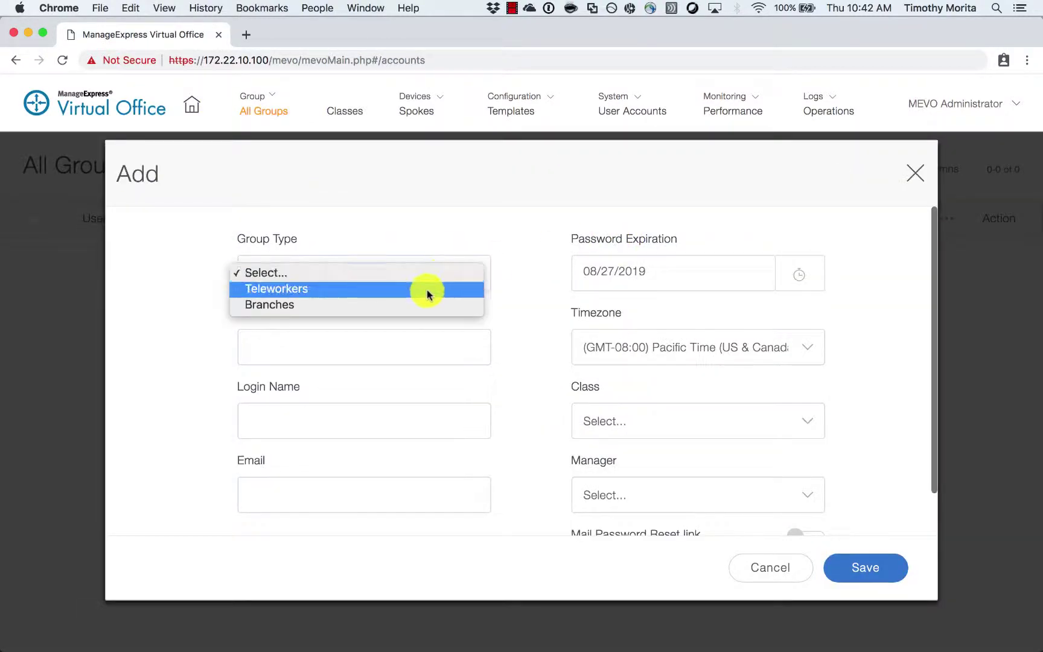
left_click(426, 288)
- Enter 'Tim6' as the group name and fill in the contact's e-mail address
left_click(391, 345)
type("T")
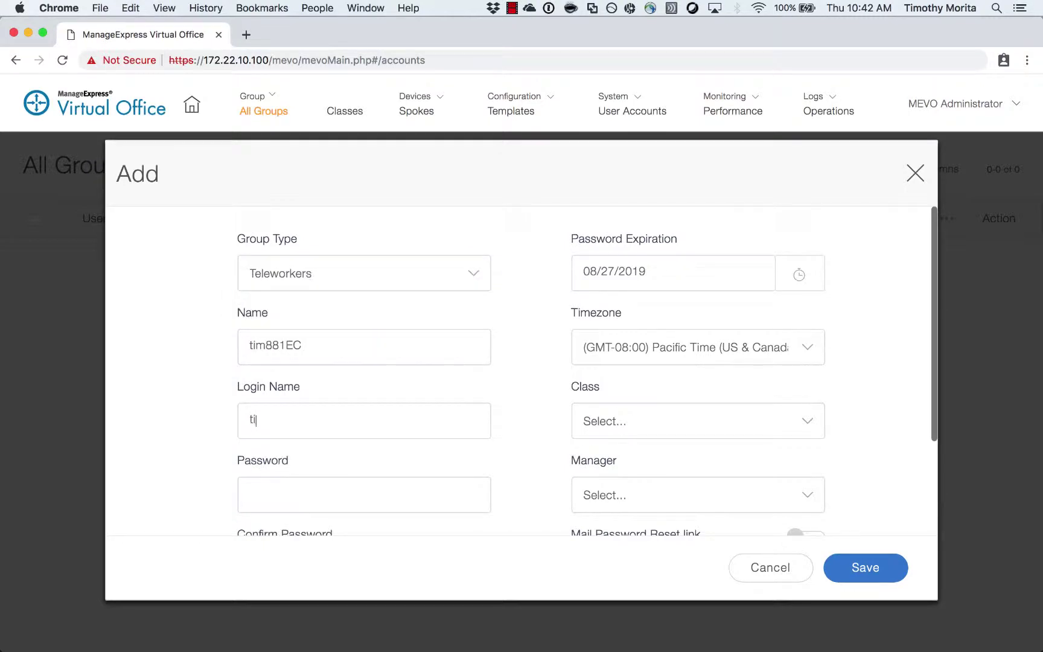
key("BackSpace")
left_click(349, 340)
key("super+a")
type("Tim")
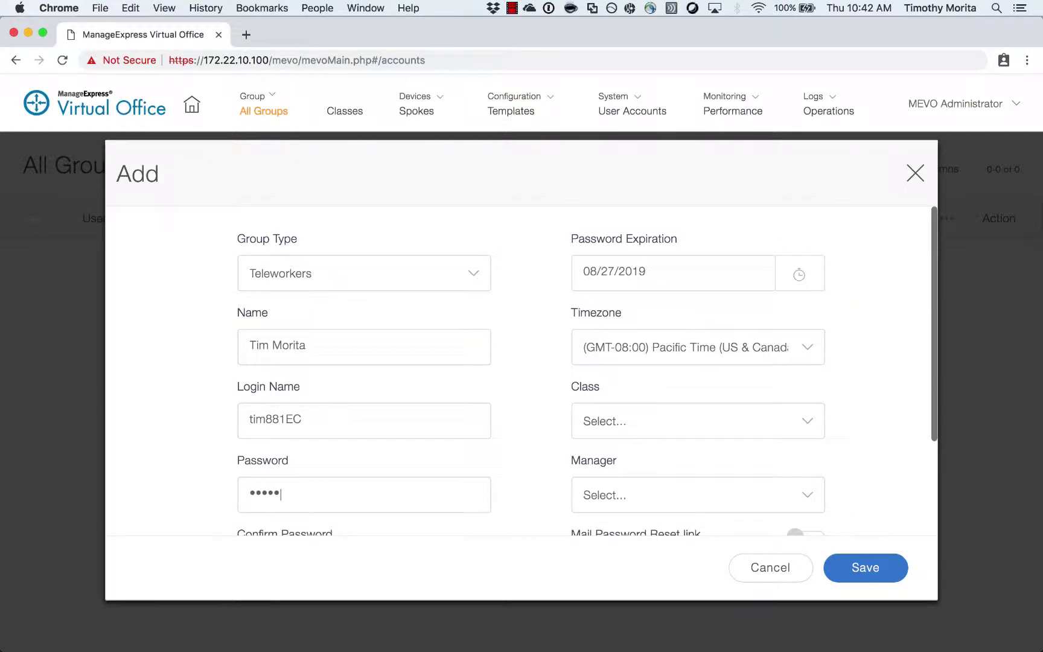
type("6")
key("Tab")
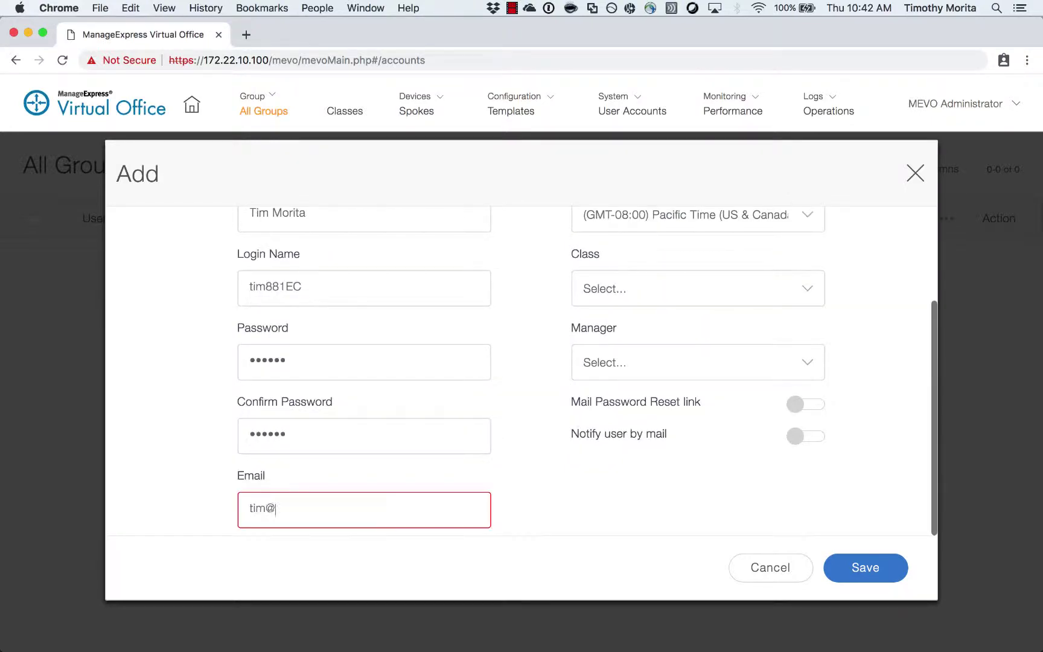
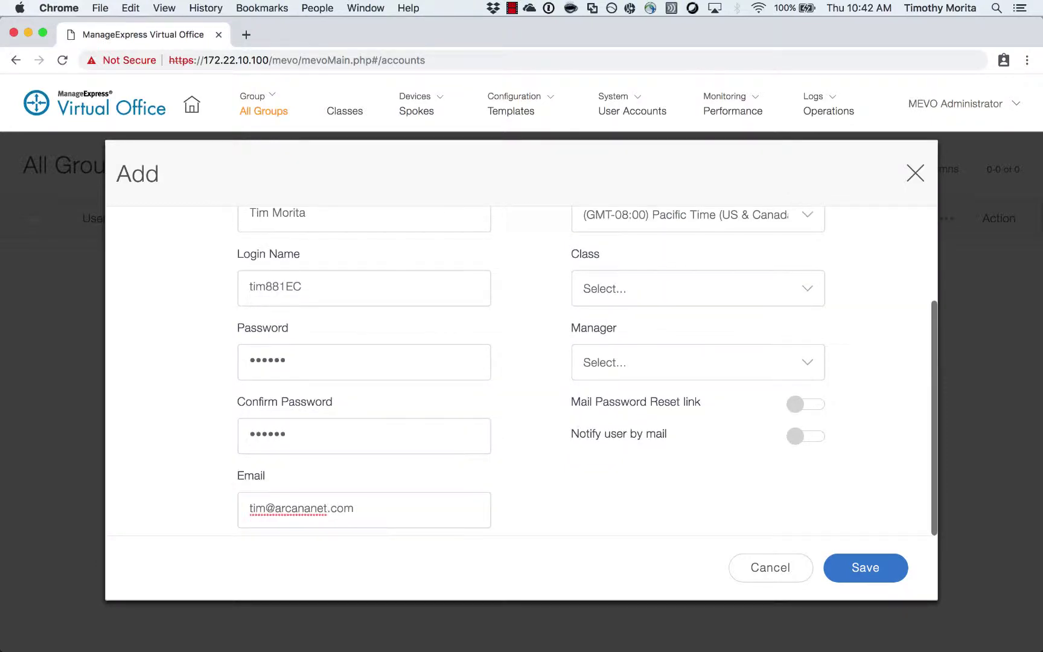
- Set class 881-default and manager as group manager, save, and select the new group's row
left_click(634, 301)
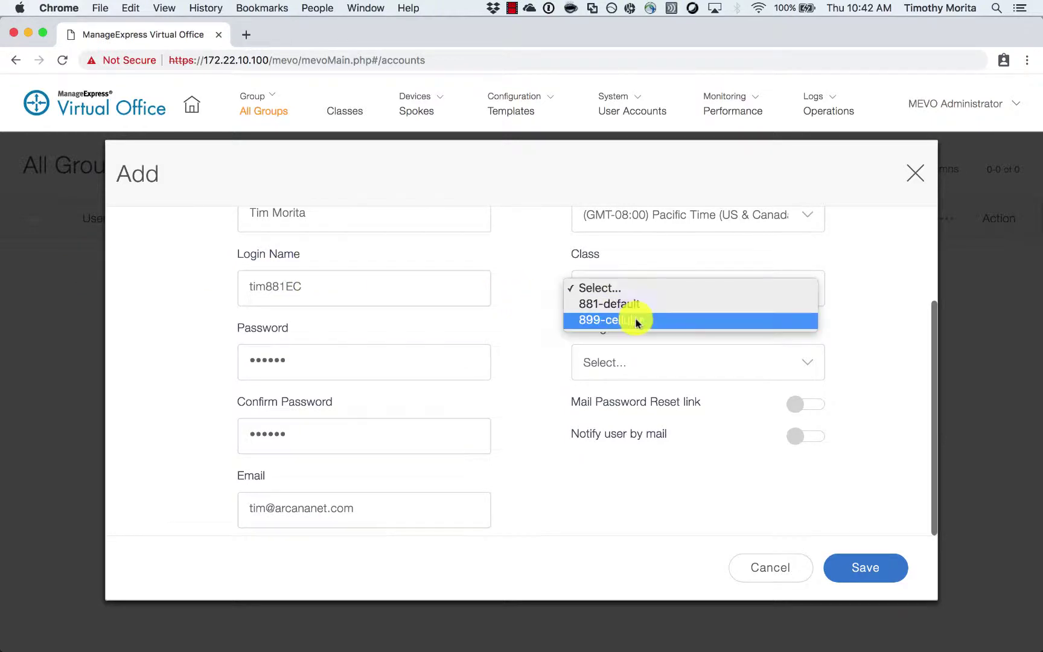
left_click(642, 305)
left_click(644, 361)
left_click(635, 378)
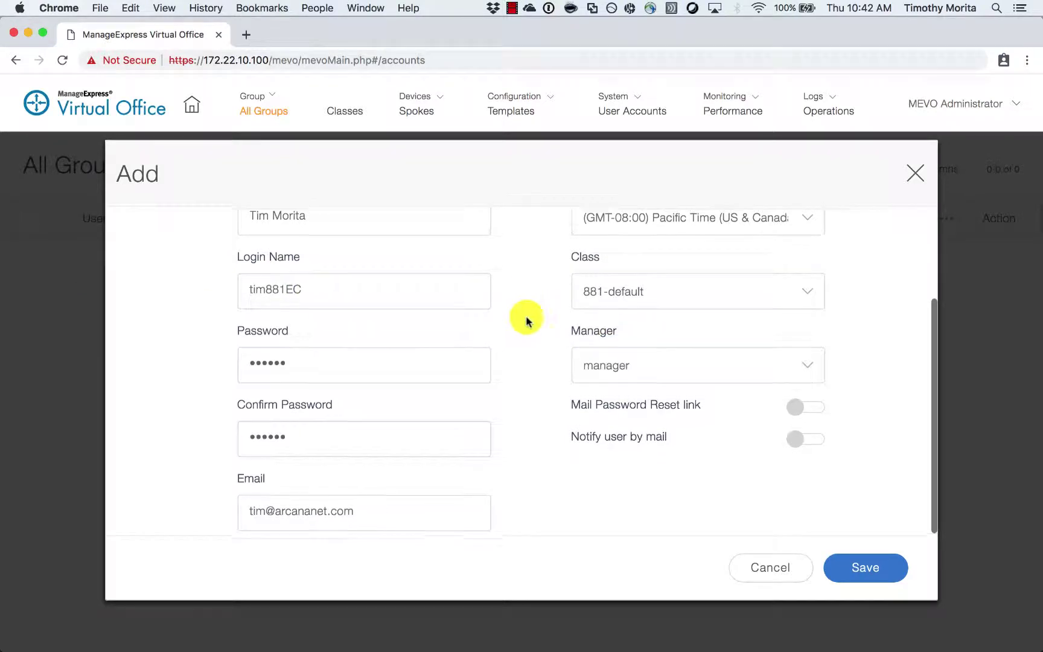
scroll(531, 344, "up", 4)
scroll(534, 350, "down", 4)
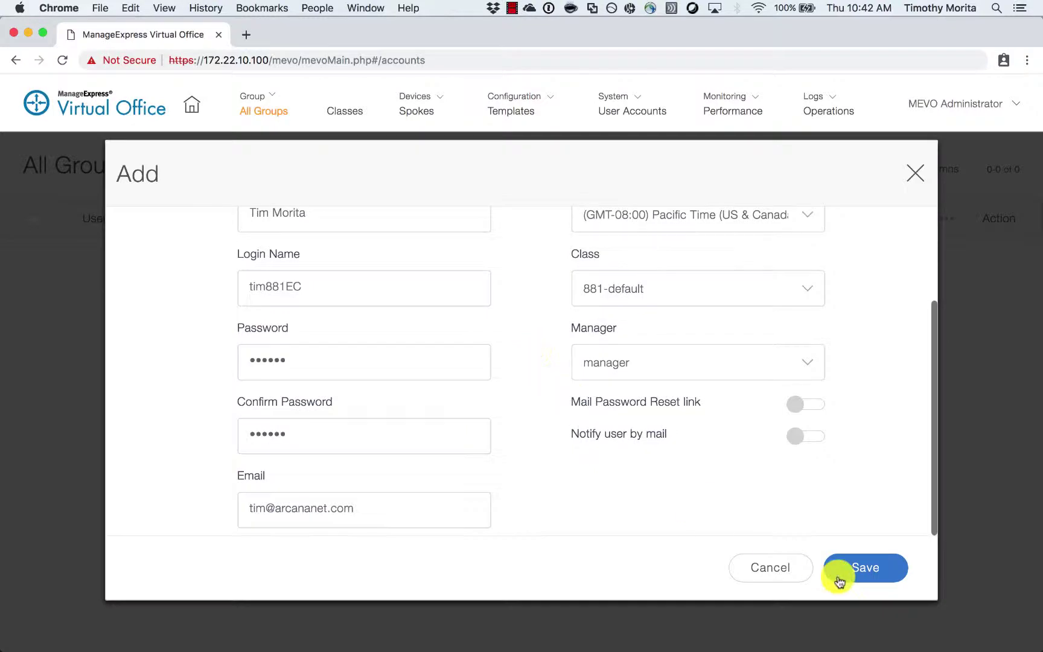
left_click(871, 568)
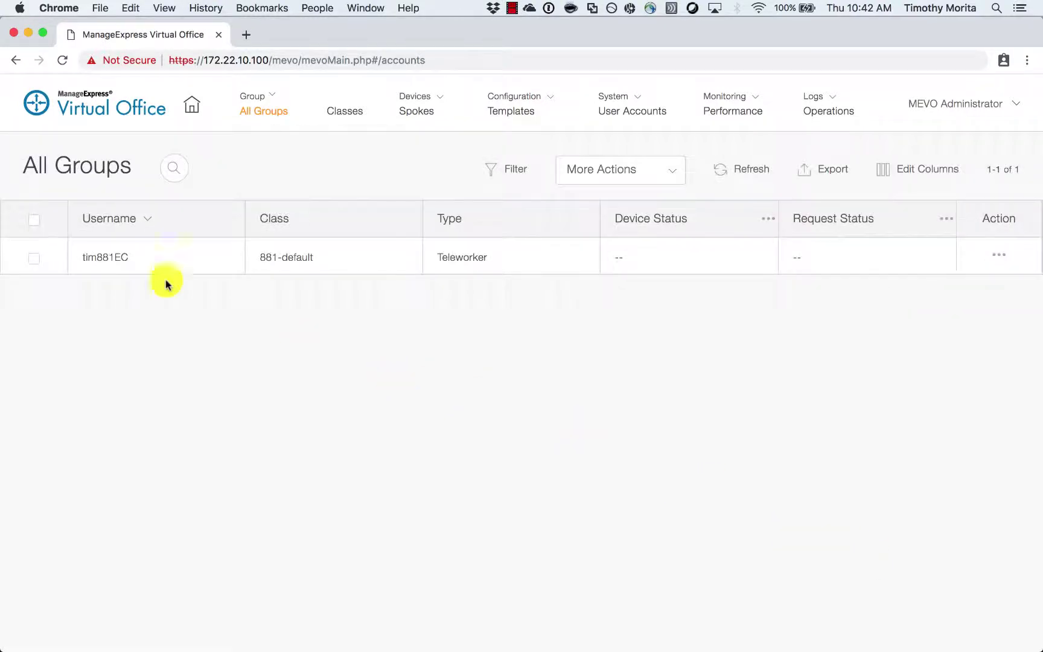
left_click(35, 259)
- Send a request for the selected teleworker group with a 1MB upload speed
left_click(679, 180)
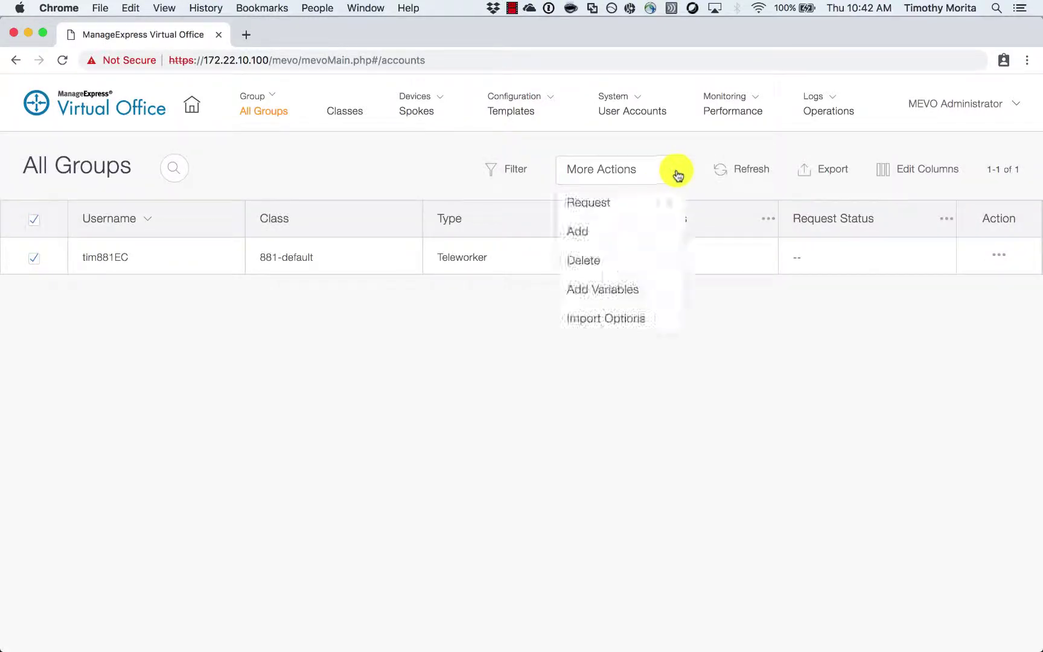
mouse_move(647, 203)
left_click(750, 202)
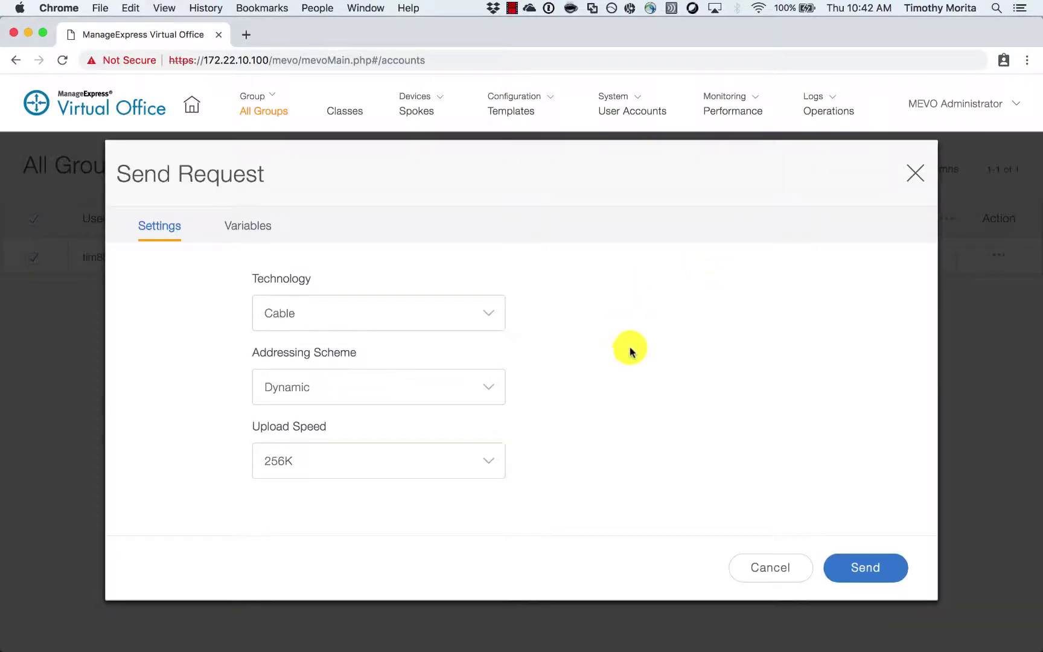
left_click(431, 460)
left_click(403, 524)
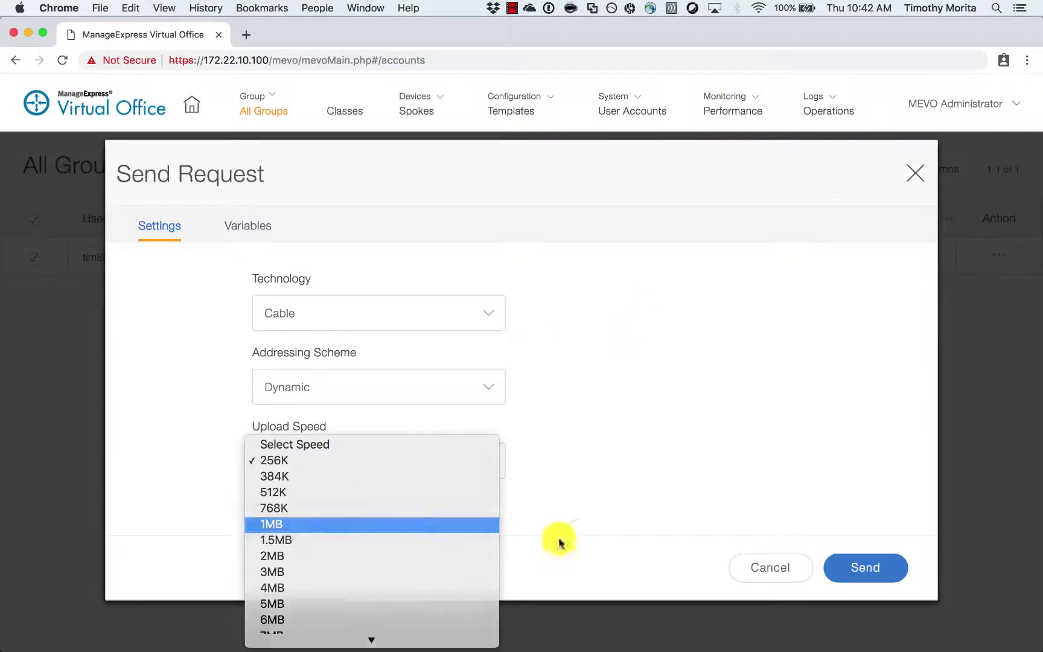
left_click(849, 565)
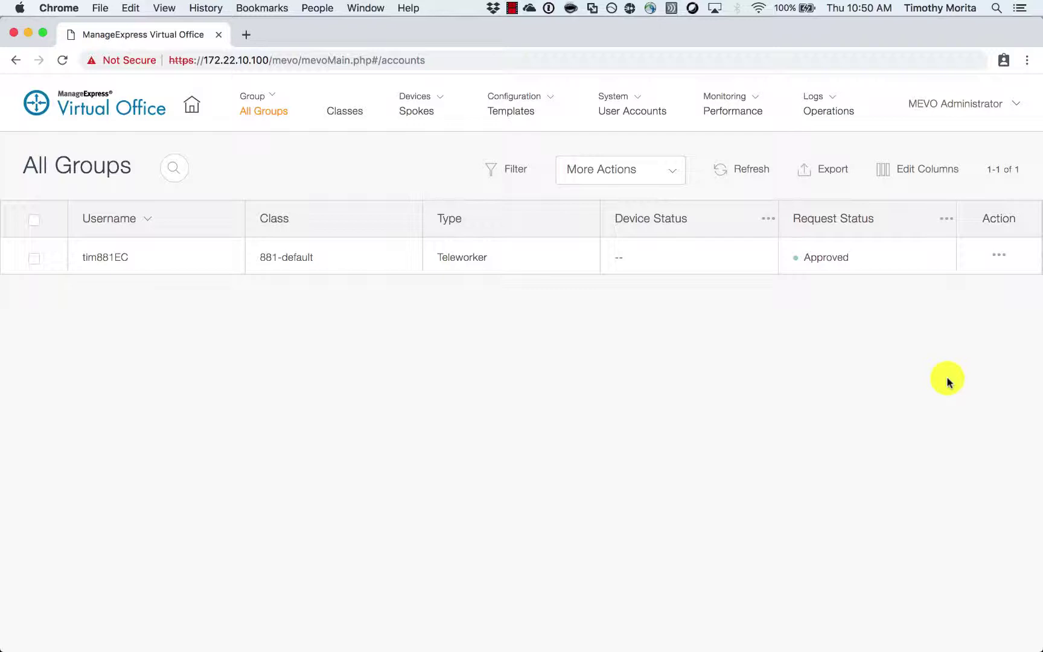
left_click(1004, 264)
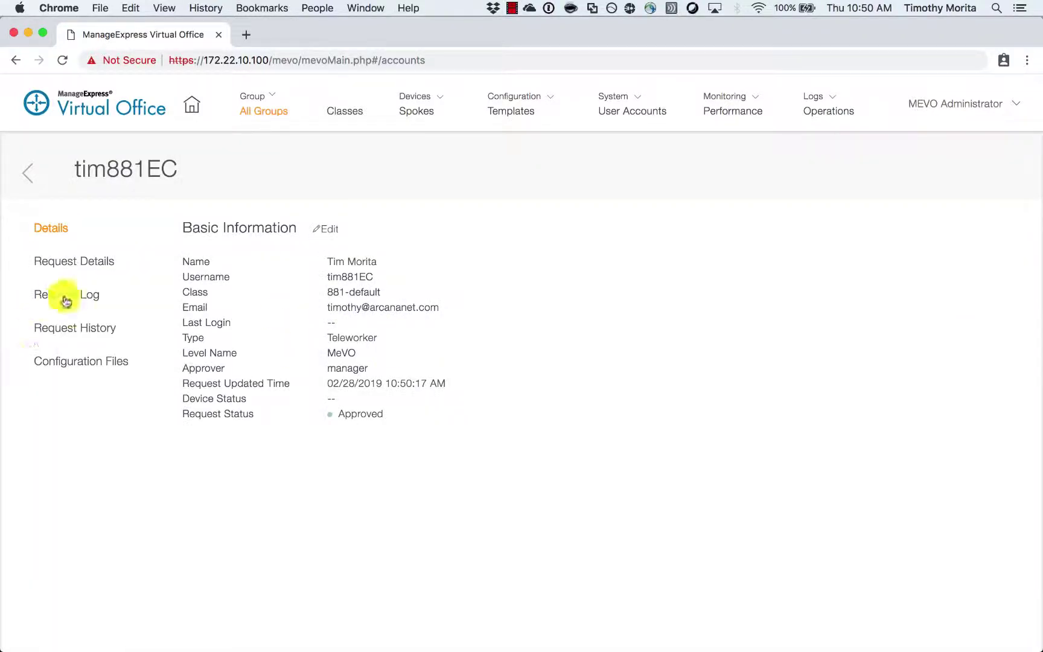
left_click(67, 297)
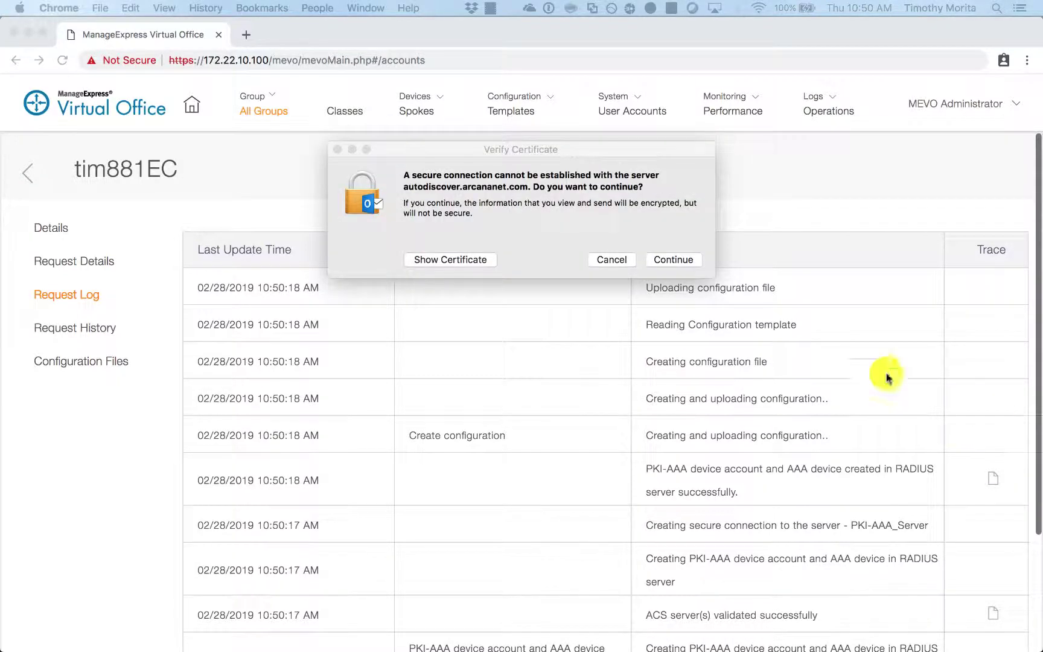
left_click(672, 259)
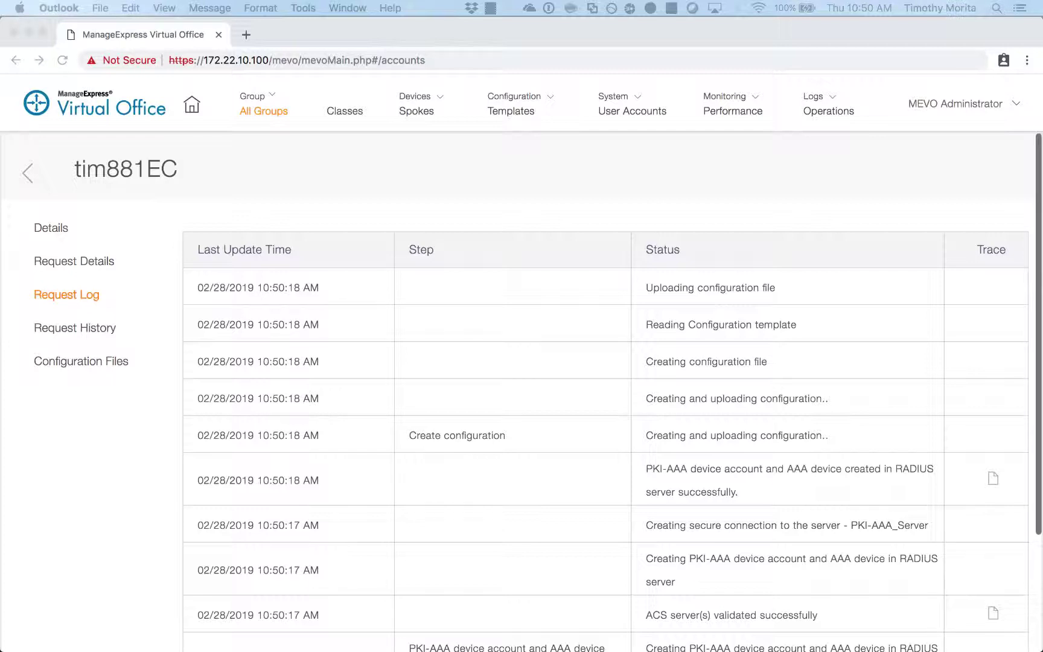
left_click(551, 338)
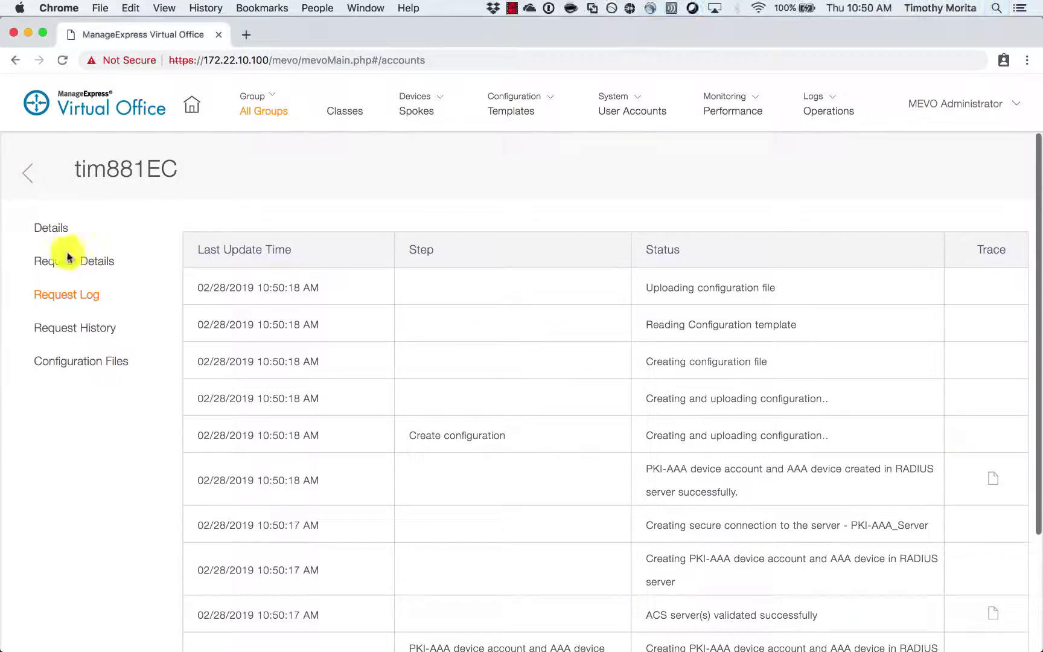
left_click(65, 235)
left_click(25, 173)
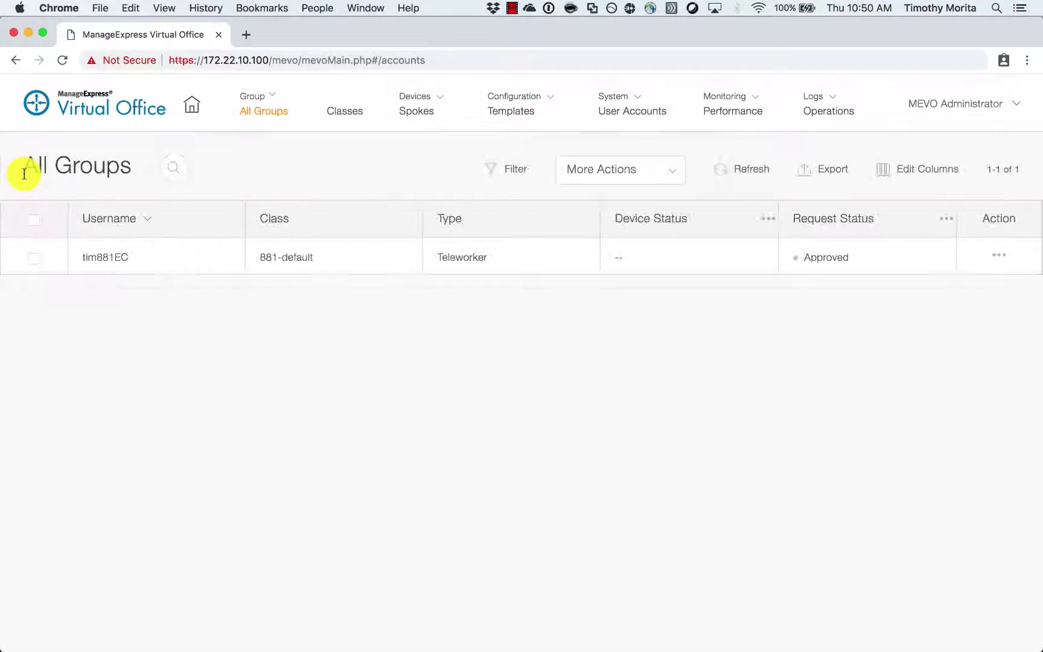
- Check the group's Request Log for 'Created and uploaded configuration', then go back to All Groups
left_click(1002, 257)
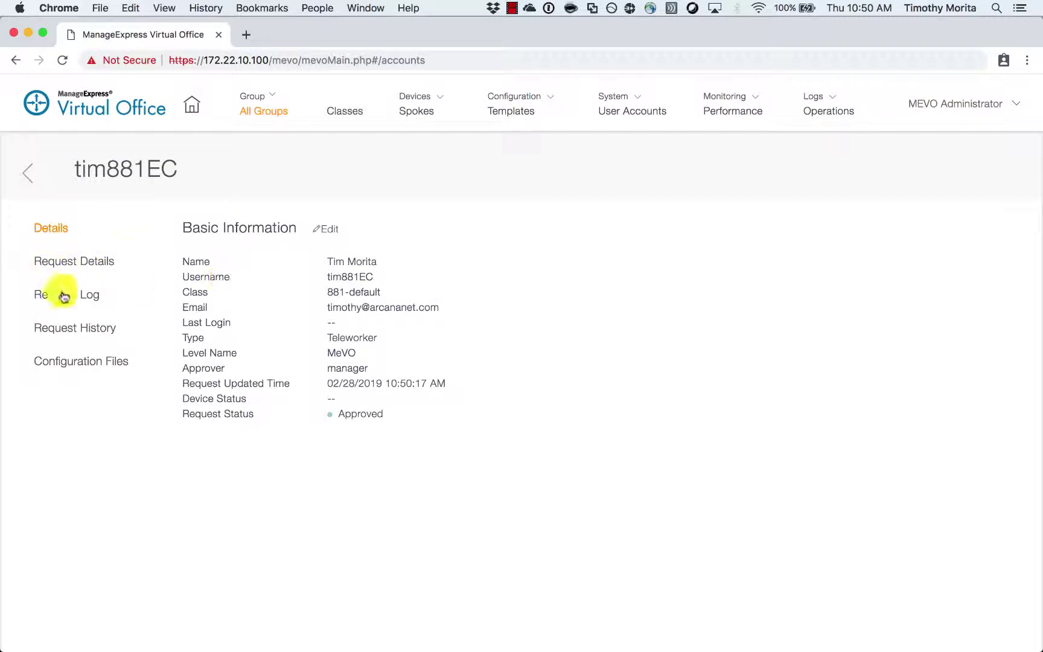
left_click(65, 296)
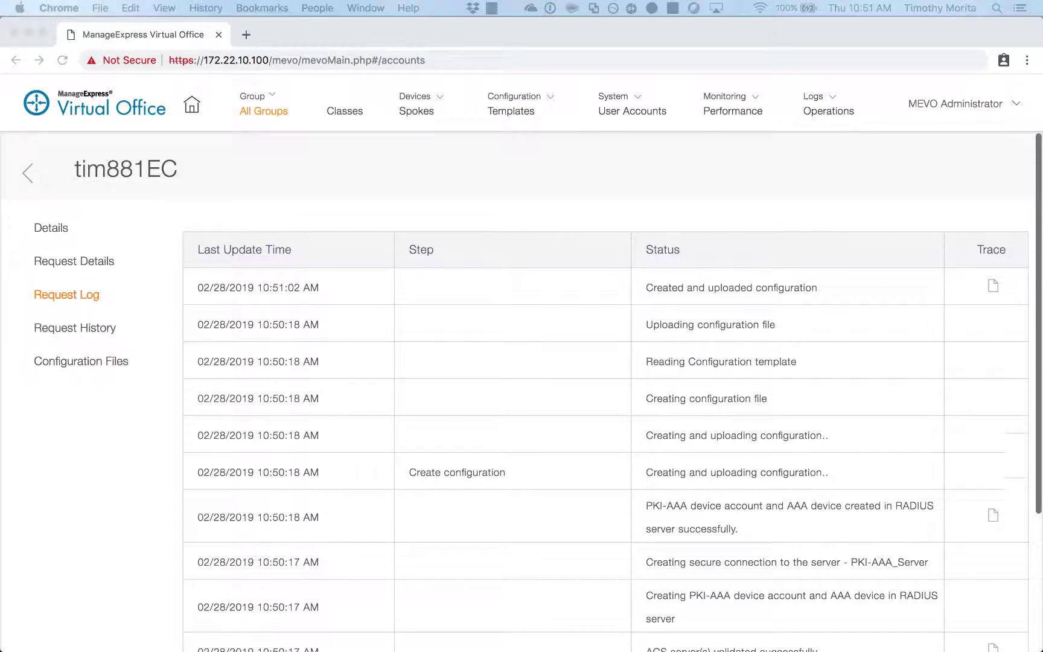
left_click(27, 174)
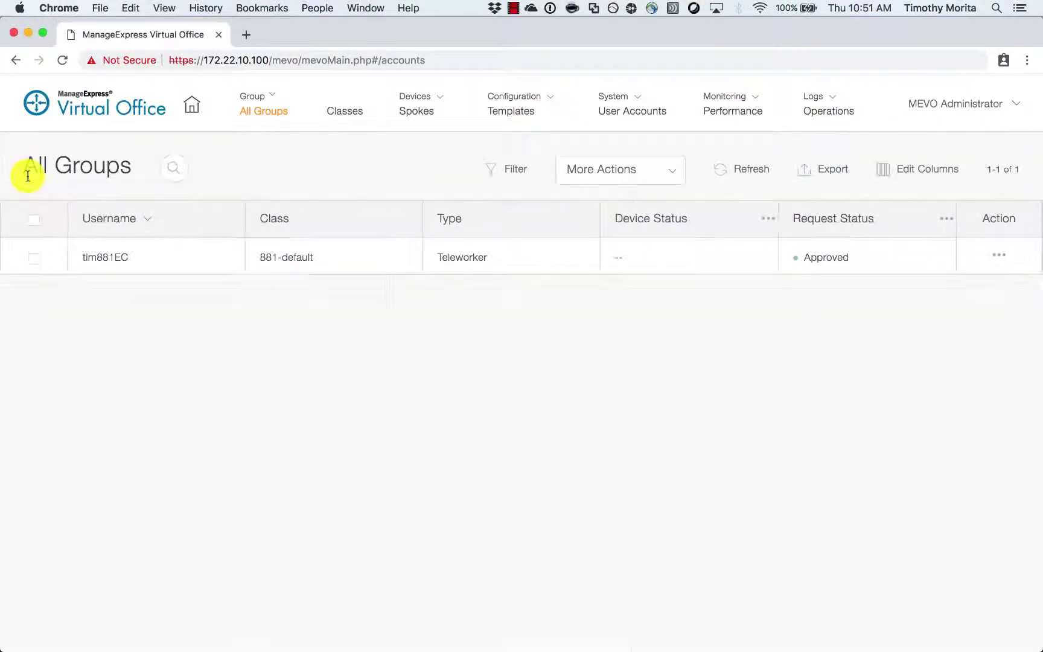